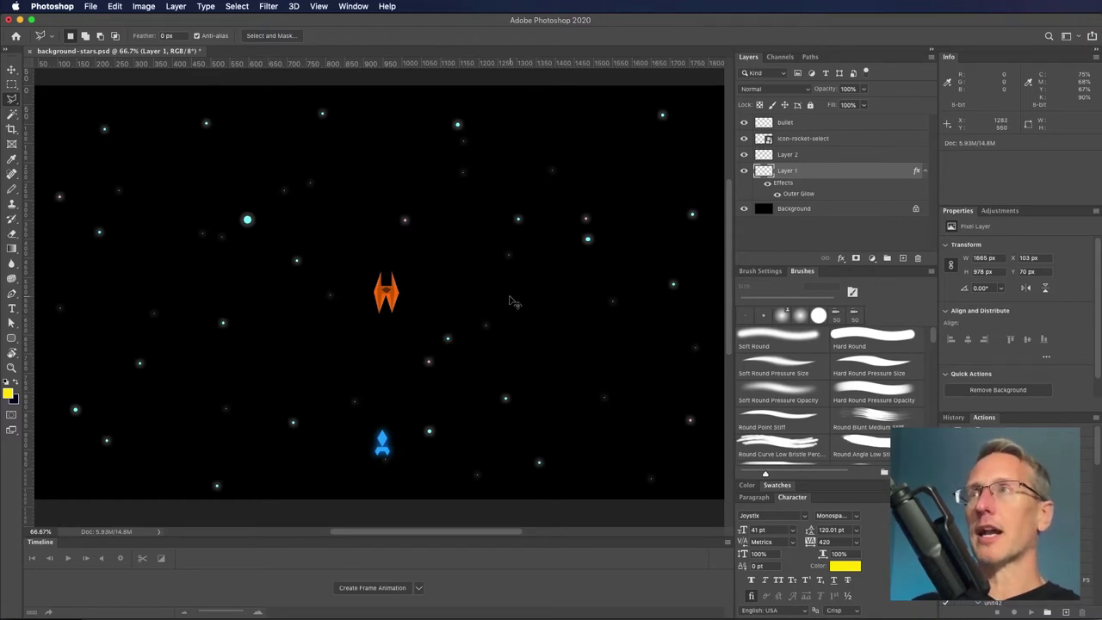
- On the bullet layer, outline a tapered four-point bullet selection about 26 by 64 px above the blue rocket with the Polygonal Lasso
{"action": "key", "text": "super+minus"}
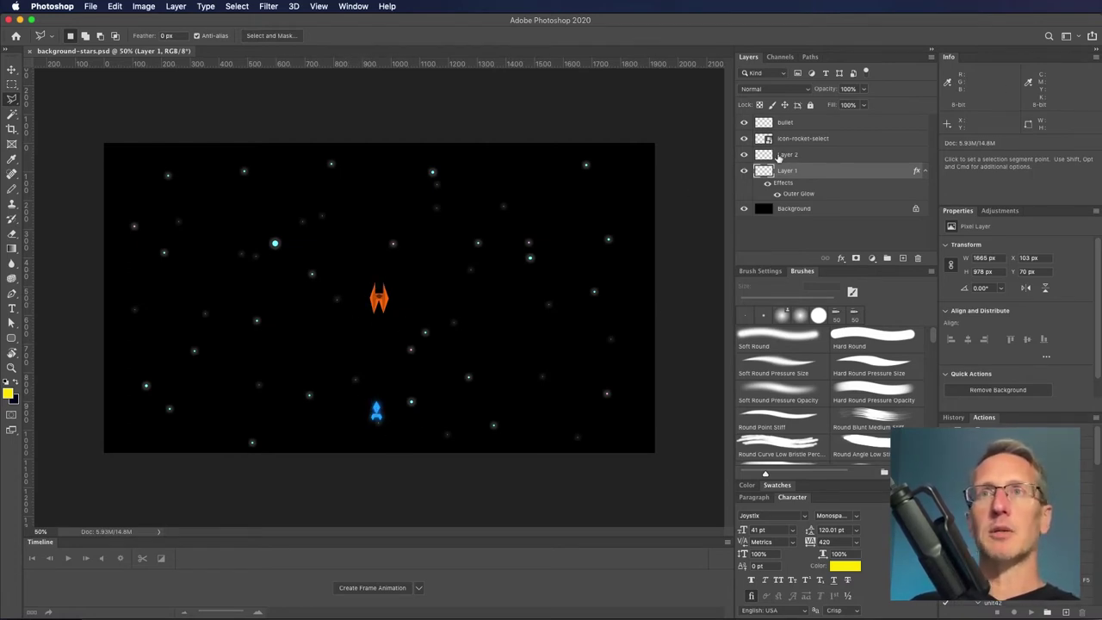
{"action": "left_click", "coordinate": [796, 123]}
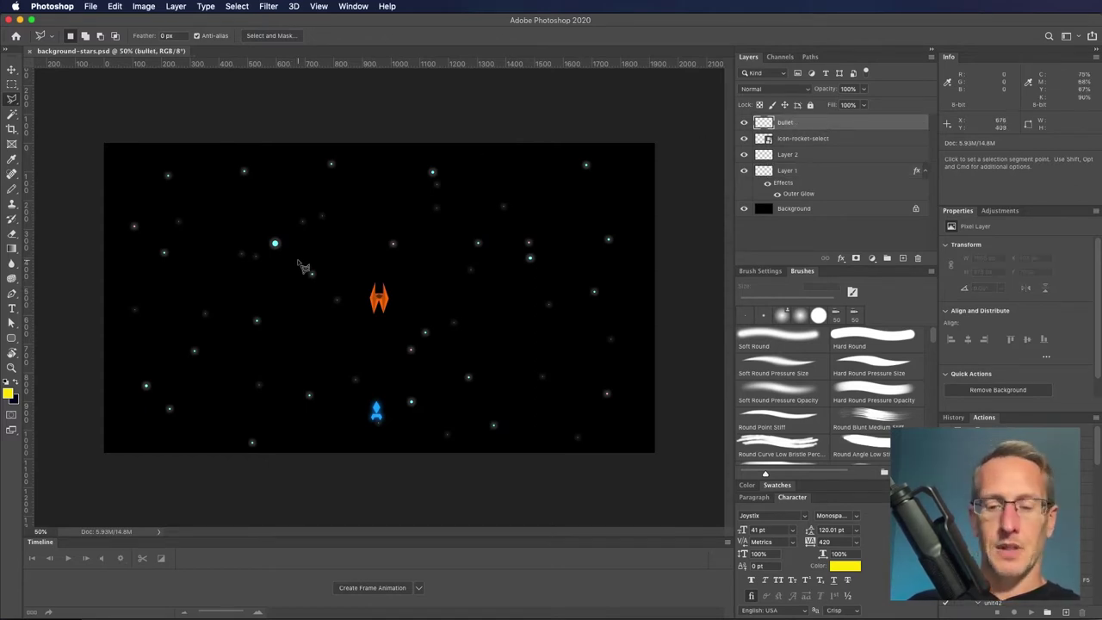
{"action": "key", "text": "super+1"}
{"action": "key", "text": "super+equal"}
{"action": "scroll", "coordinate": [319, 433], "scroll_direction": "down", "scroll_amount": 5}
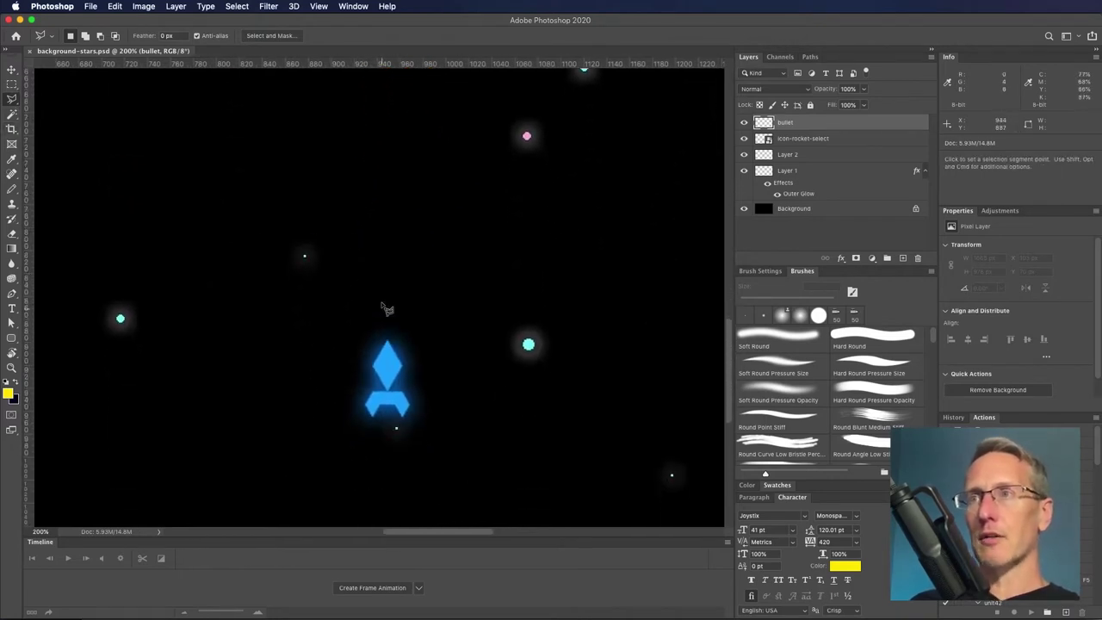
{"action": "left_click", "coordinate": [395, 174]}
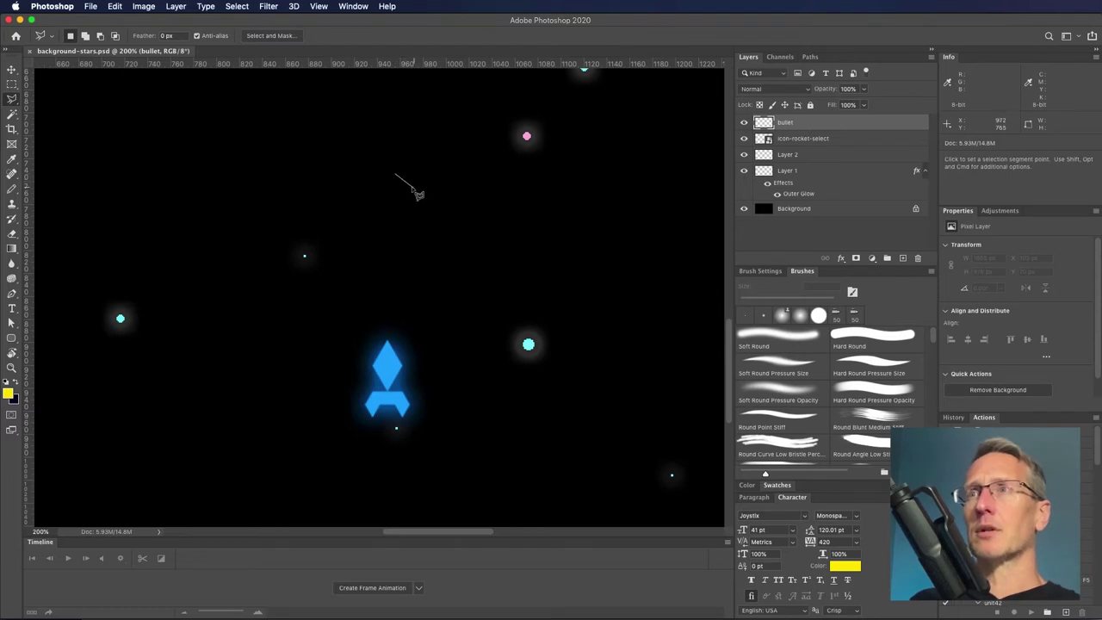
{"action": "left_click", "coordinate": [406, 183]}
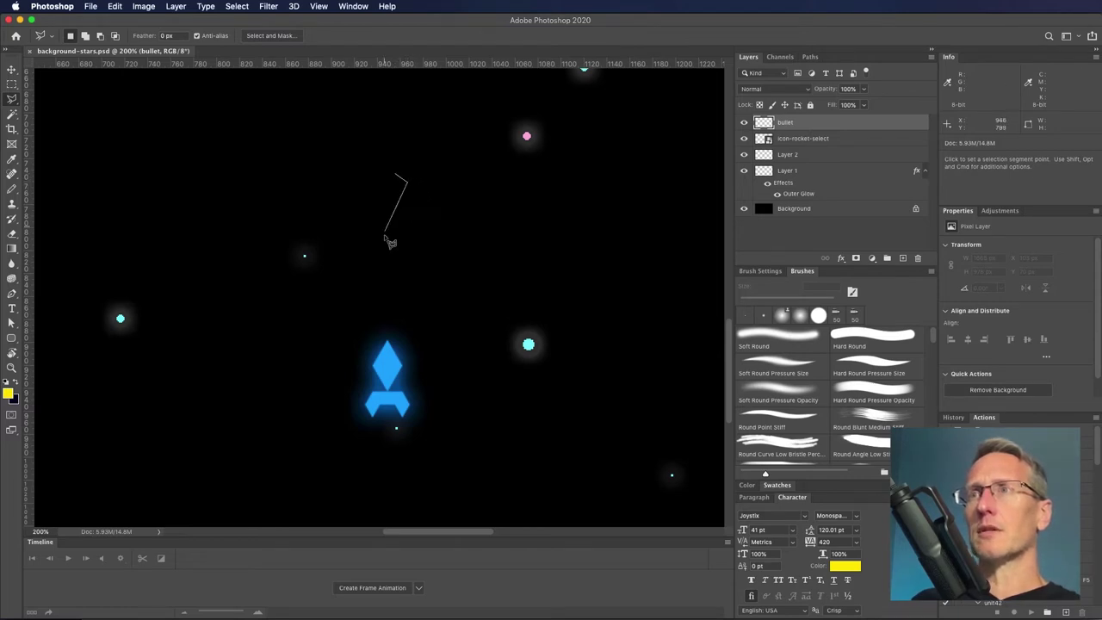
{"action": "left_click", "coordinate": [392, 246]}
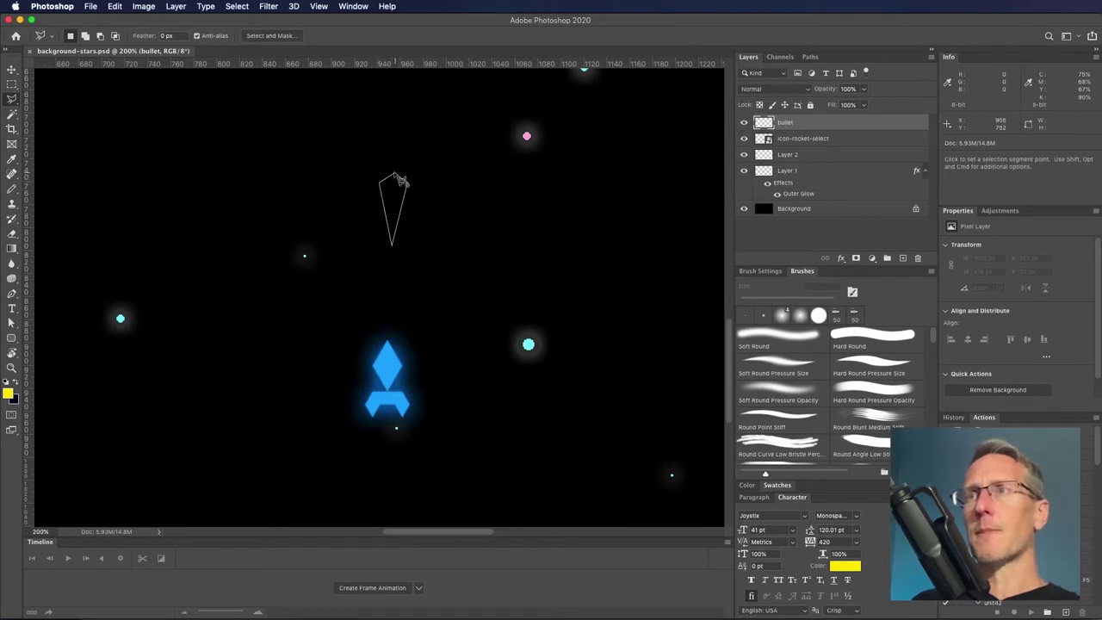
{"action": "left_click", "coordinate": [396, 177]}
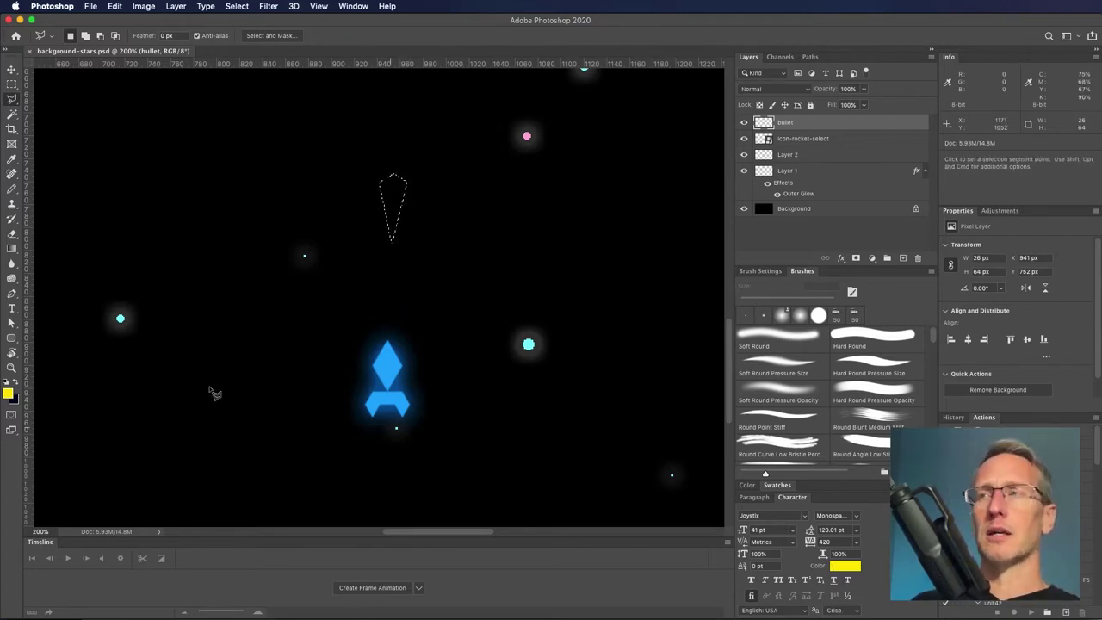
- Set the foreground colour to yellow ffde00, fill the bullet selection with it and deselect
{"action": "left_click", "coordinate": [8, 393]}
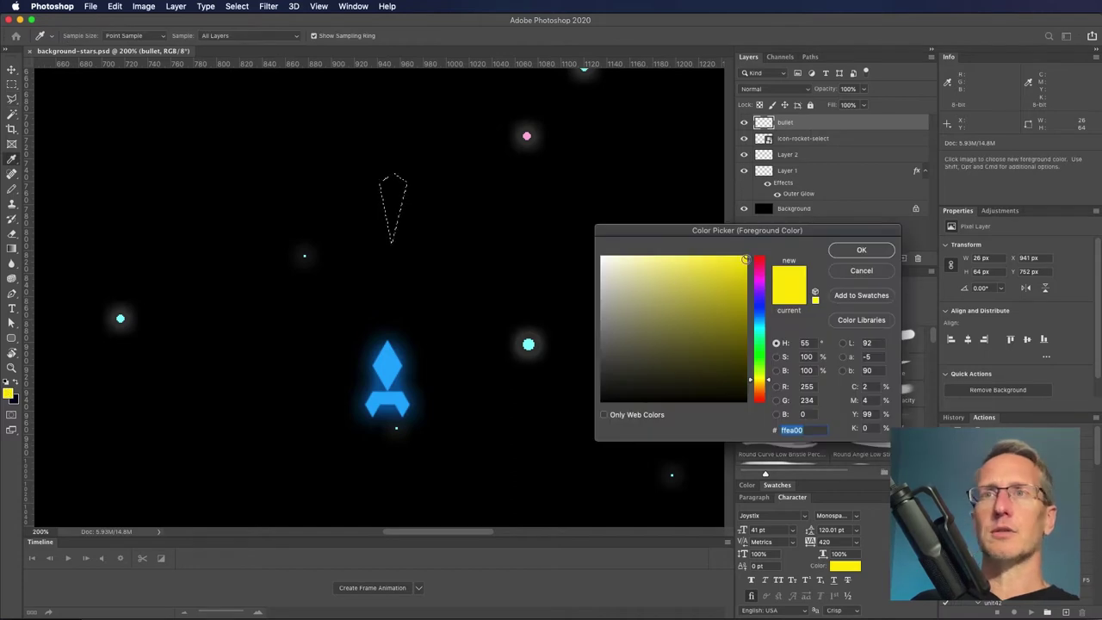
{"action": "left_click", "coordinate": [750, 381]}
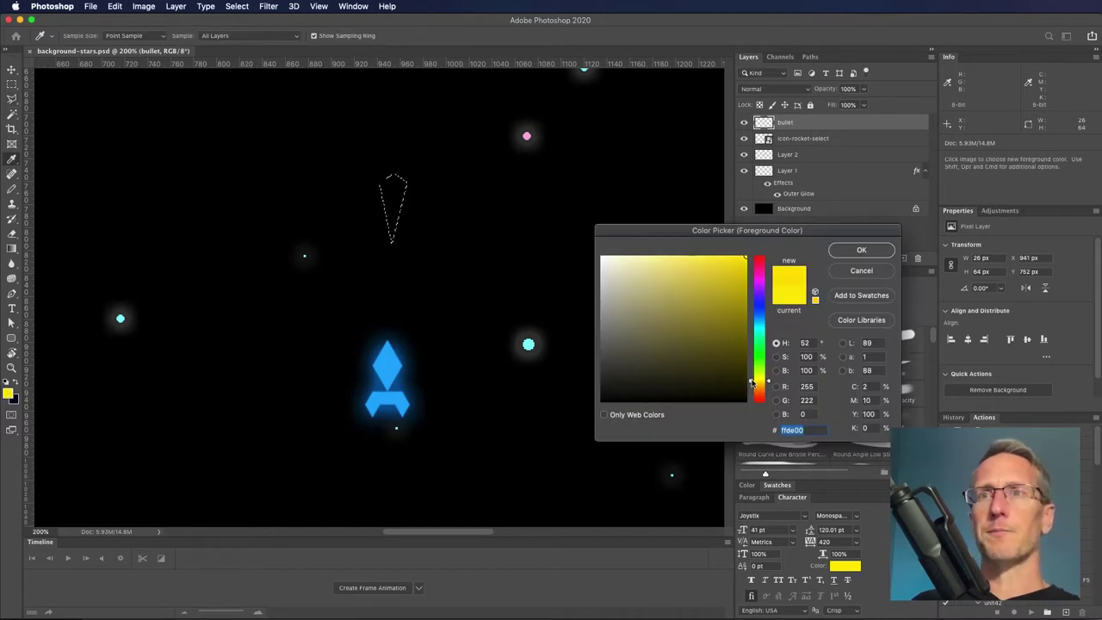
{"action": "left_click", "coordinate": [843, 255]}
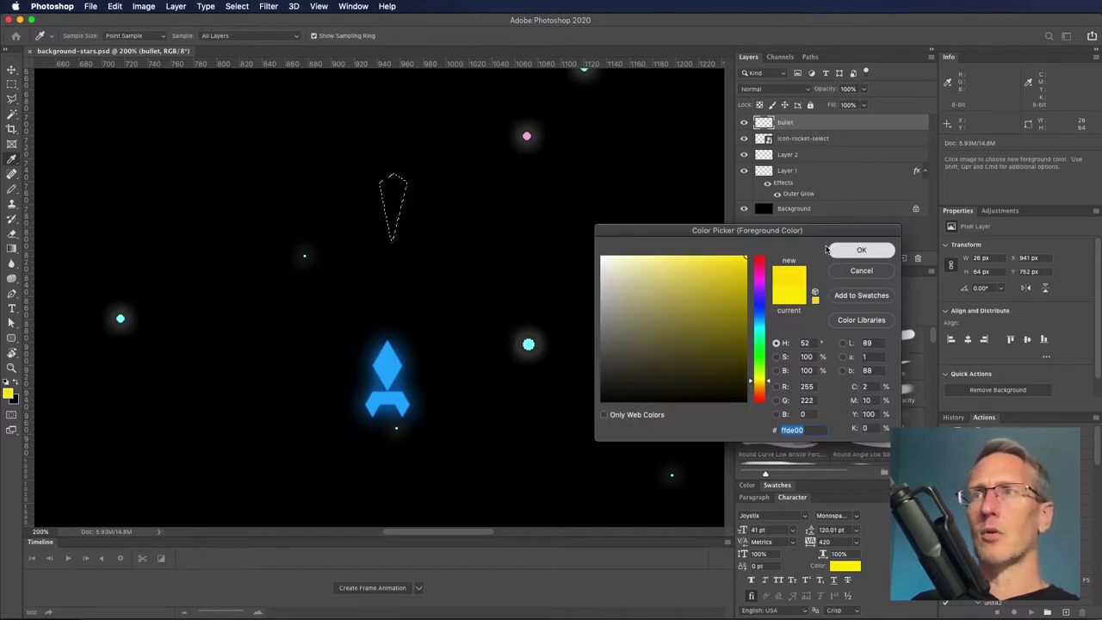
{"action": "left_click", "coordinate": [110, 6]}
{"action": "key", "text": "Escape"}
{"action": "key", "text": "i"}
{"action": "key", "text": "alt+BackSpace"}
{"action": "key", "text": "super+d"}
{"action": "key", "text": "v"}
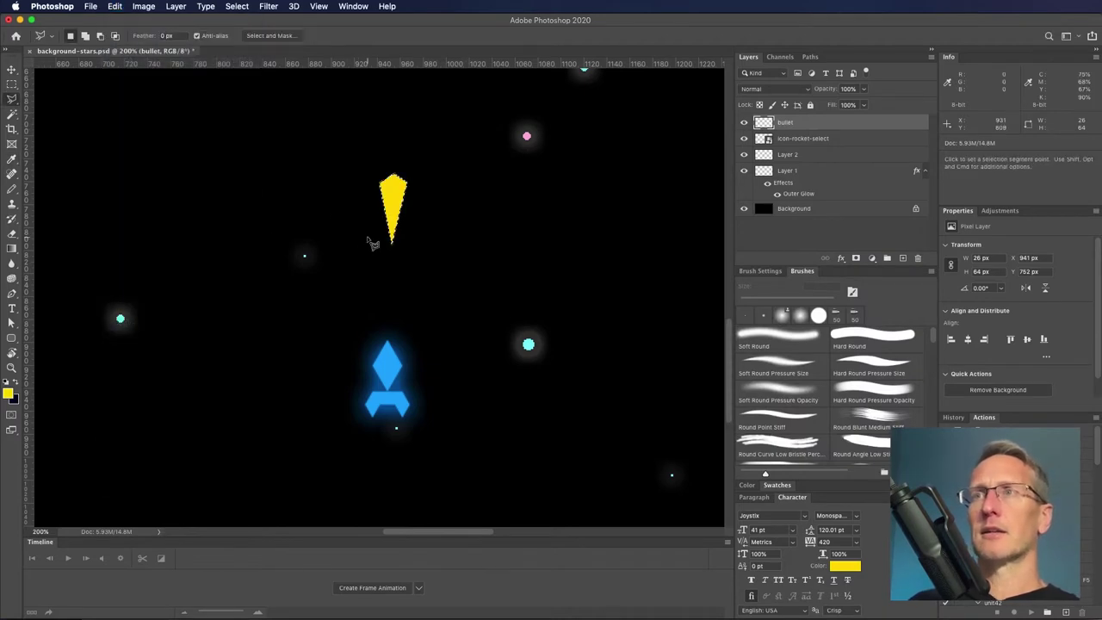
- Change the foreground colour to the deeper yellow ffcc00
{"action": "key", "text": "super+plus"}
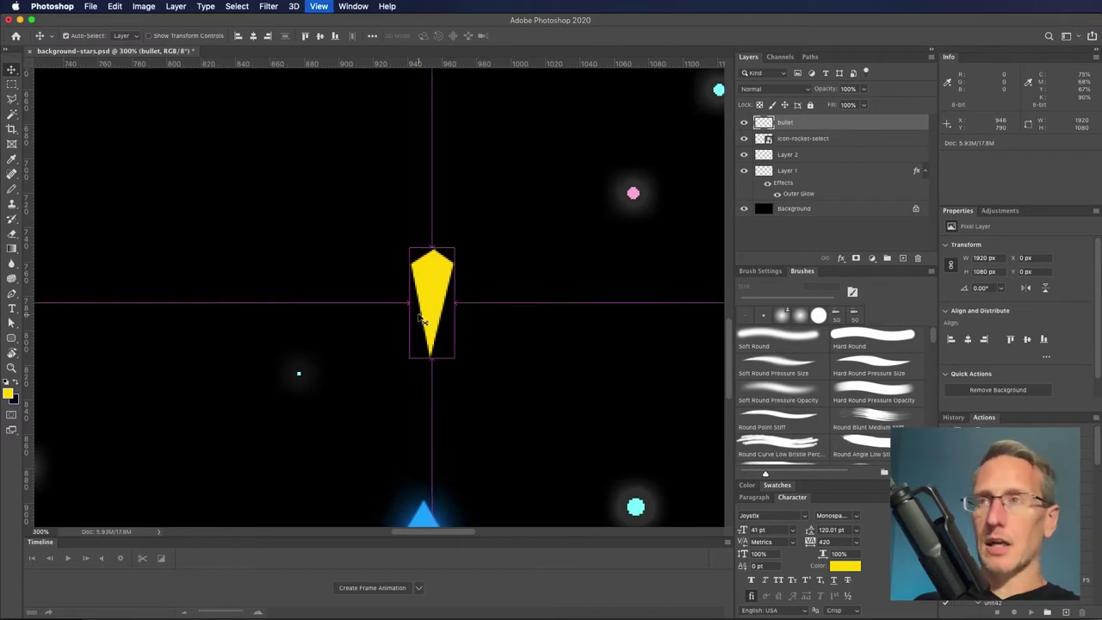
{"action": "key", "text": "super+plus"}
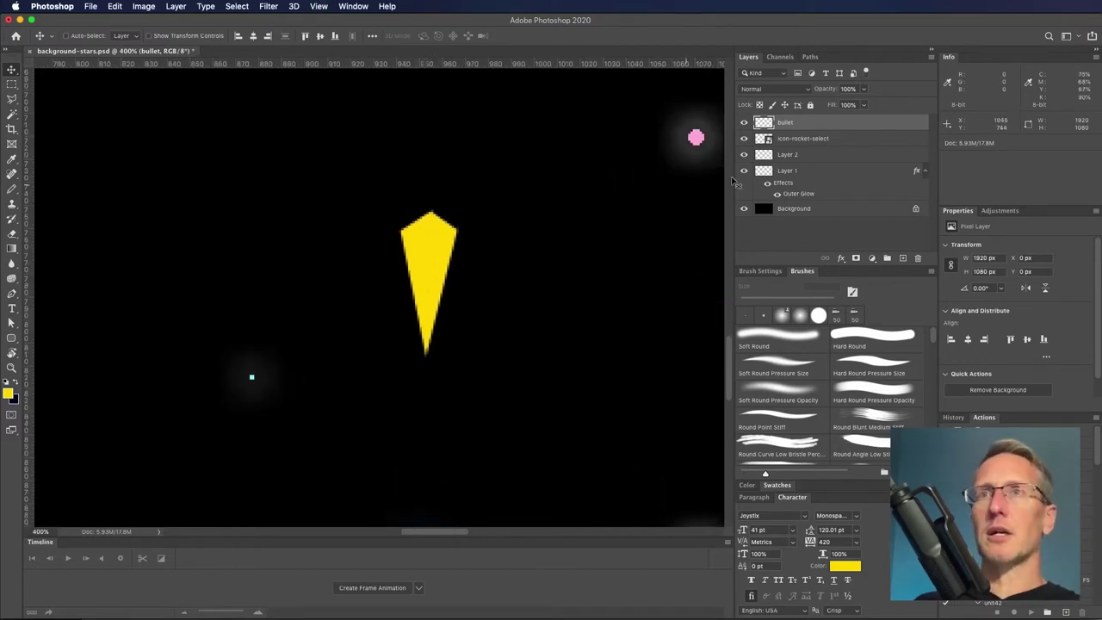
{"action": "left_click", "coordinate": [9, 395]}
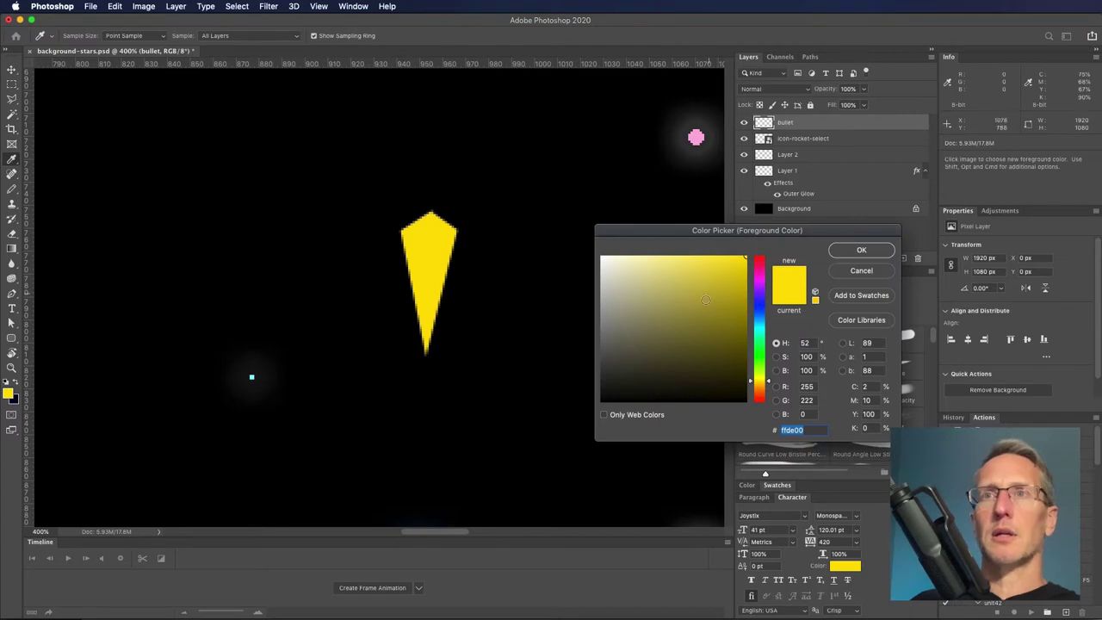
{"action": "left_click", "coordinate": [750, 382]}
{"action": "left_click_drag", "start_coordinate": [751, 382], "coordinate": [750, 385]}
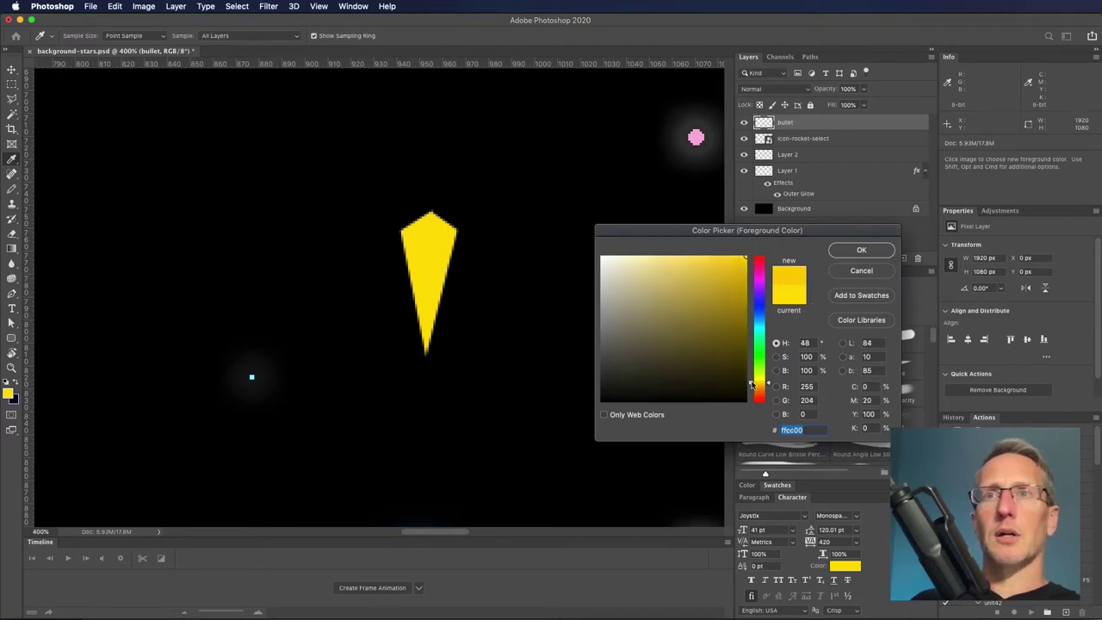
{"action": "left_click", "coordinate": [860, 249]}
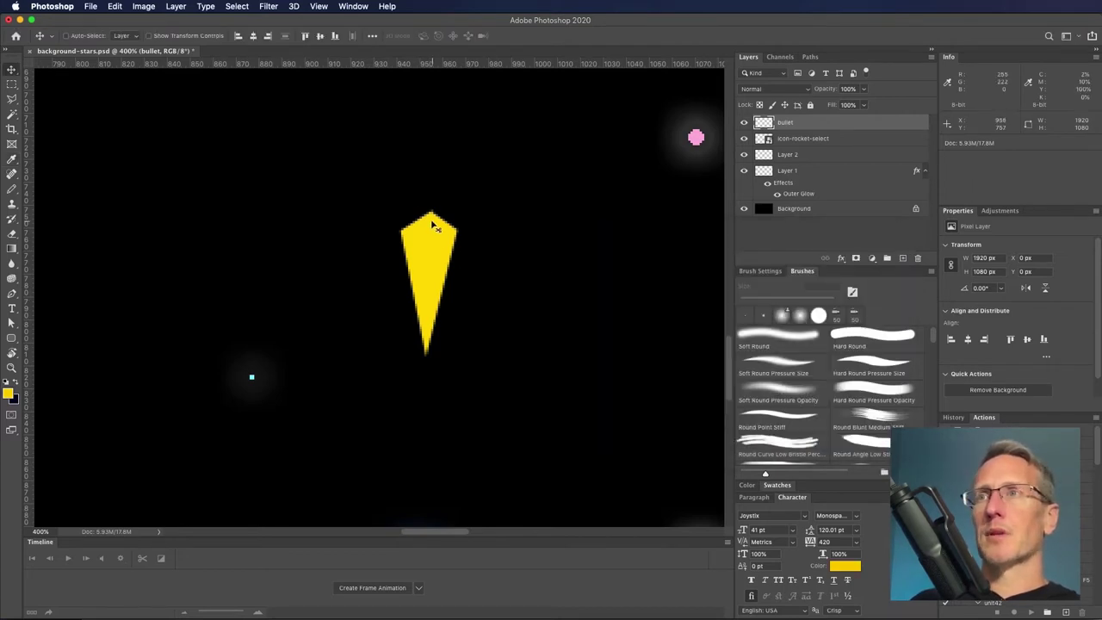
- Outline a smaller tapered selection about 13 by 42 px inside the bullet, reaching up to its top point, with the Polygonal Lasso
{"action": "key", "text": "l"}
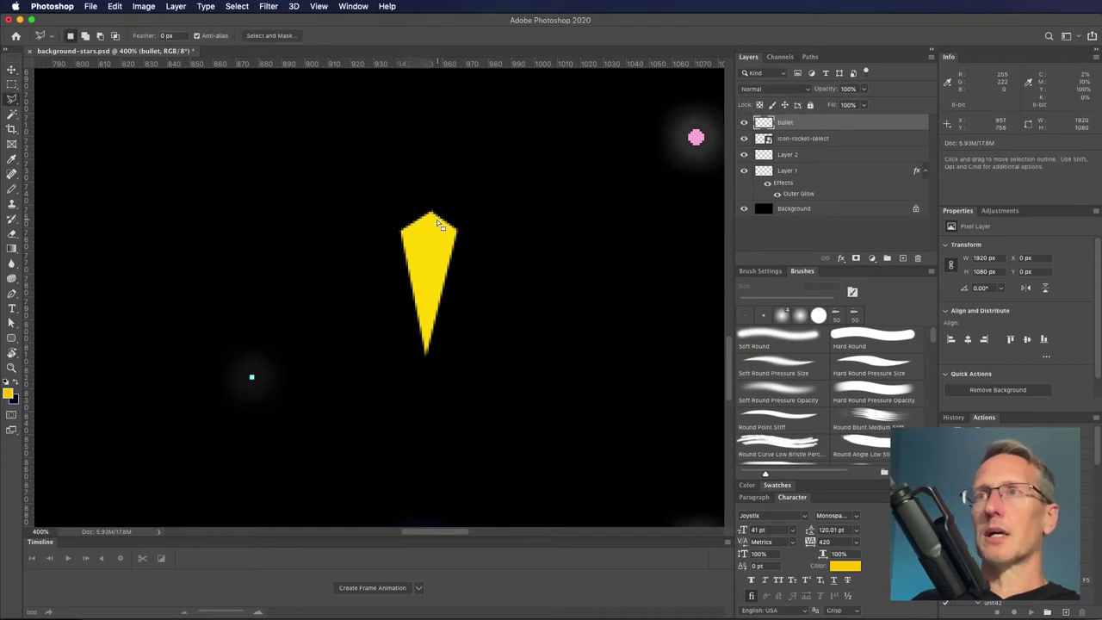
{"action": "left_click", "coordinate": [443, 230]}
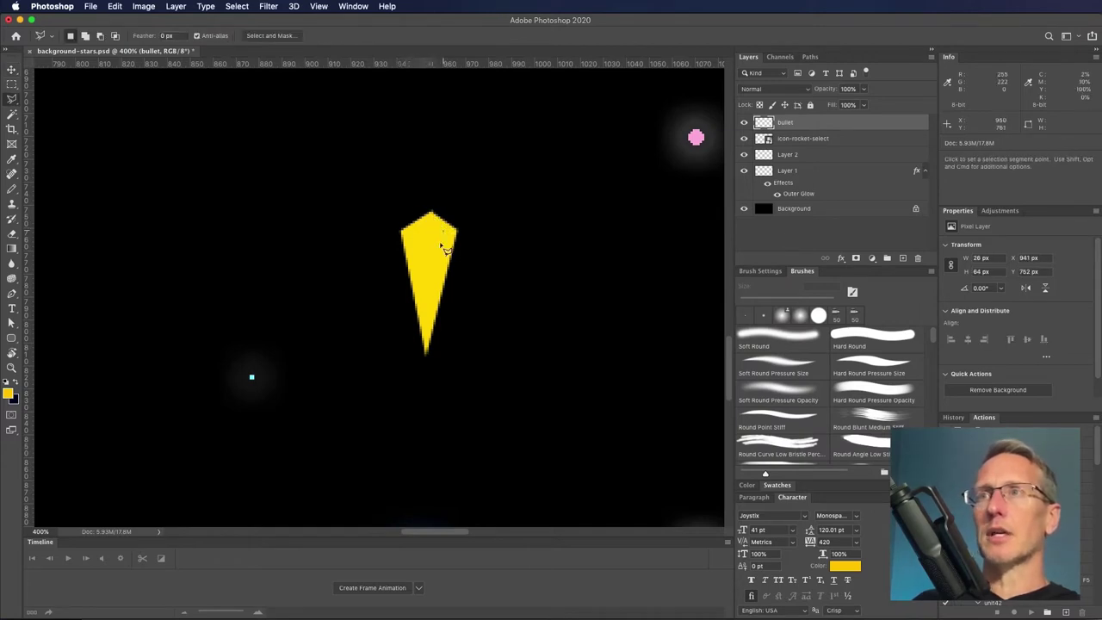
{"action": "left_click", "coordinate": [429, 309]}
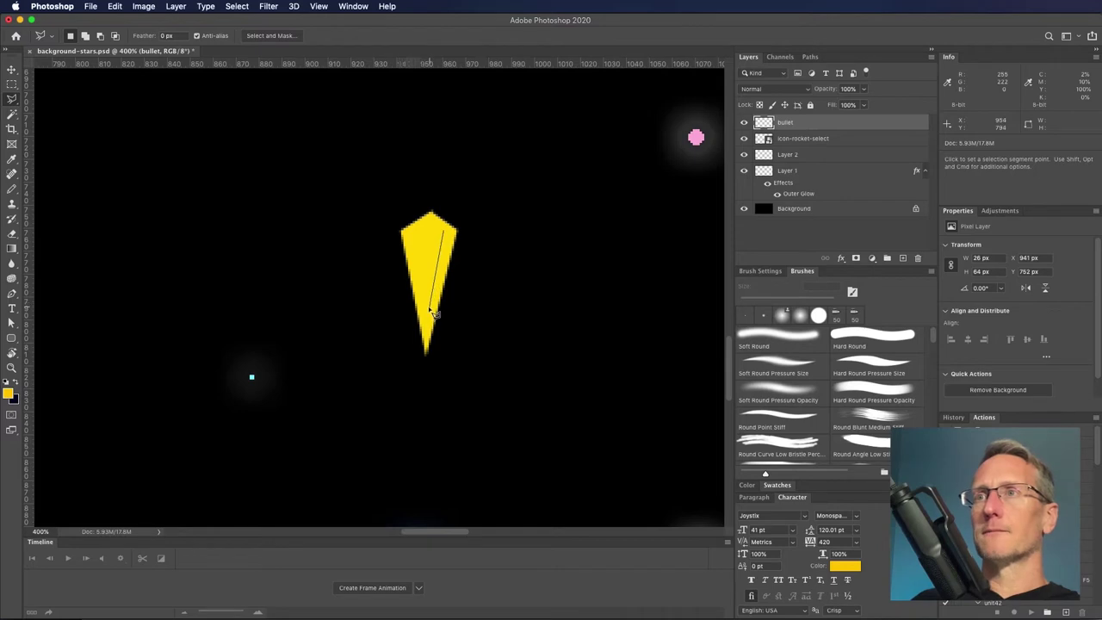
{"action": "left_click", "coordinate": [415, 233]}
{"action": "left_click", "coordinate": [430, 212]}
{"action": "left_click", "coordinate": [447, 238]}
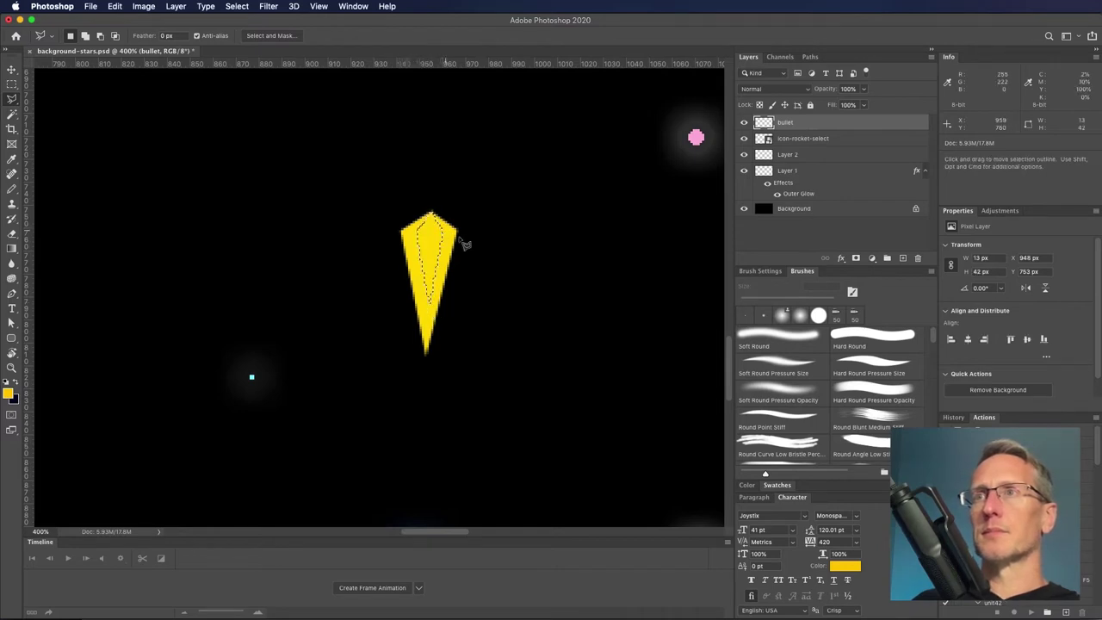
- Fill the inner selection with the foreground colour at 100% opacity in Normal mode, and deselect
{"action": "left_click", "coordinate": [115, 6]}
{"action": "left_click", "coordinate": [129, 187]}
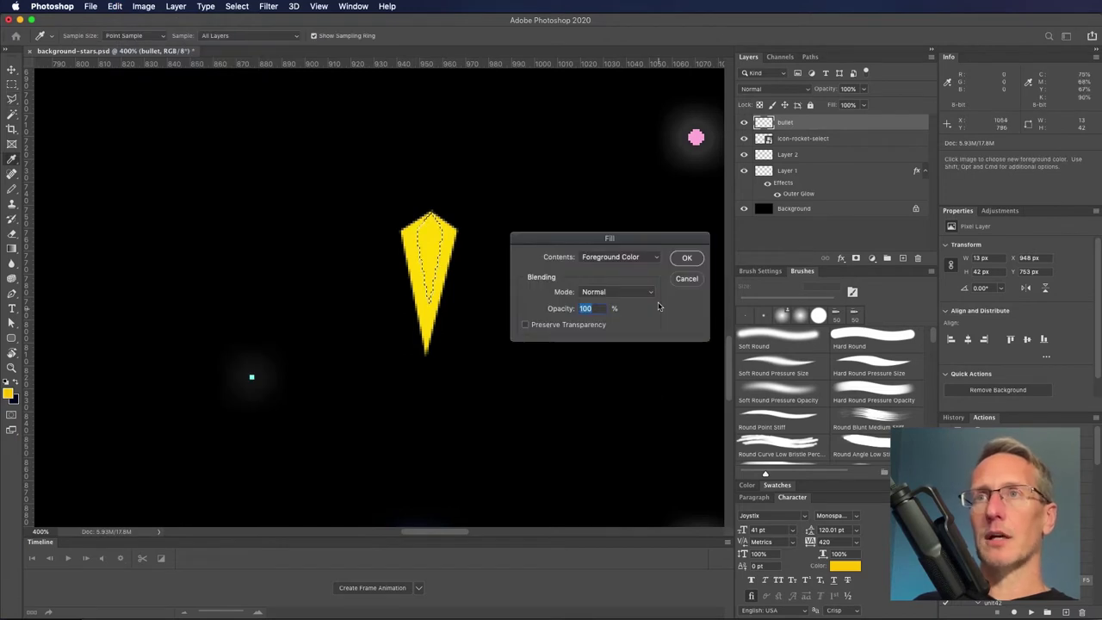
{"action": "key", "text": "Return"}
{"action": "key", "text": "super+d"}
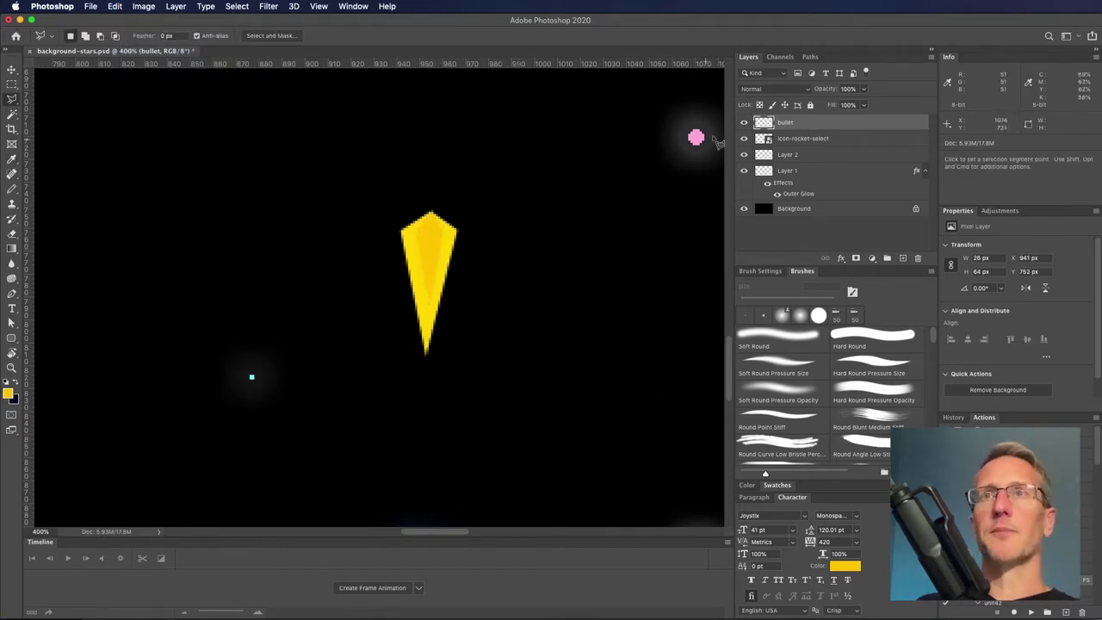
- Add an Outer Glow to the bullet layer with 16% opacity, 0% spread and 10 px size
{"action": "left_click", "coordinate": [841, 258]}
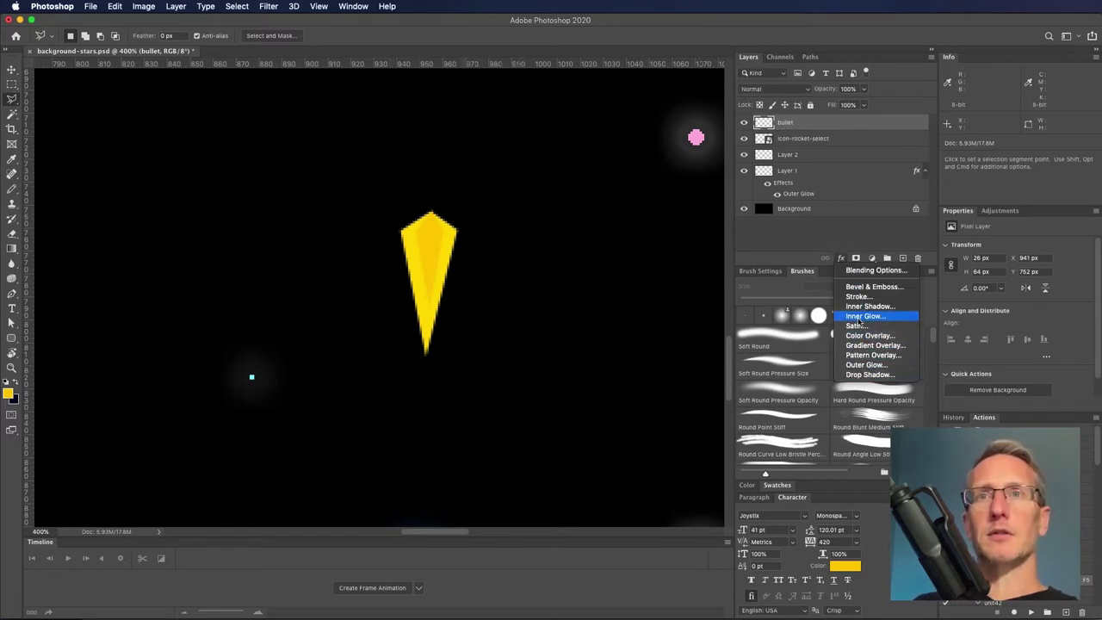
{"action": "left_click", "coordinate": [862, 365]}
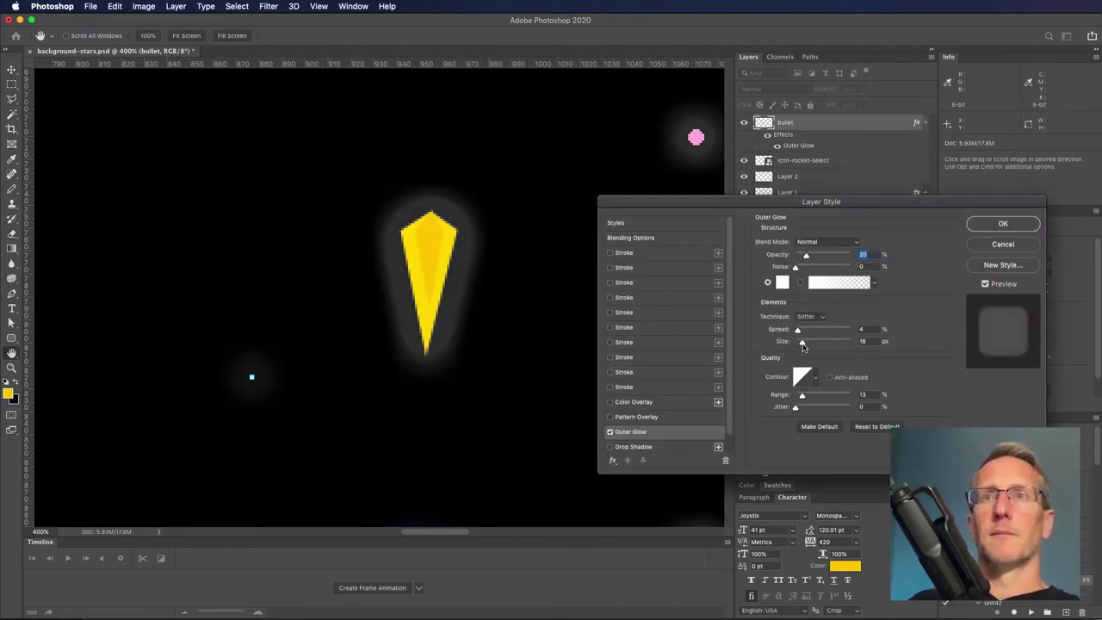
{"action": "left_click_drag", "start_coordinate": [801, 342], "coordinate": [792, 330]}
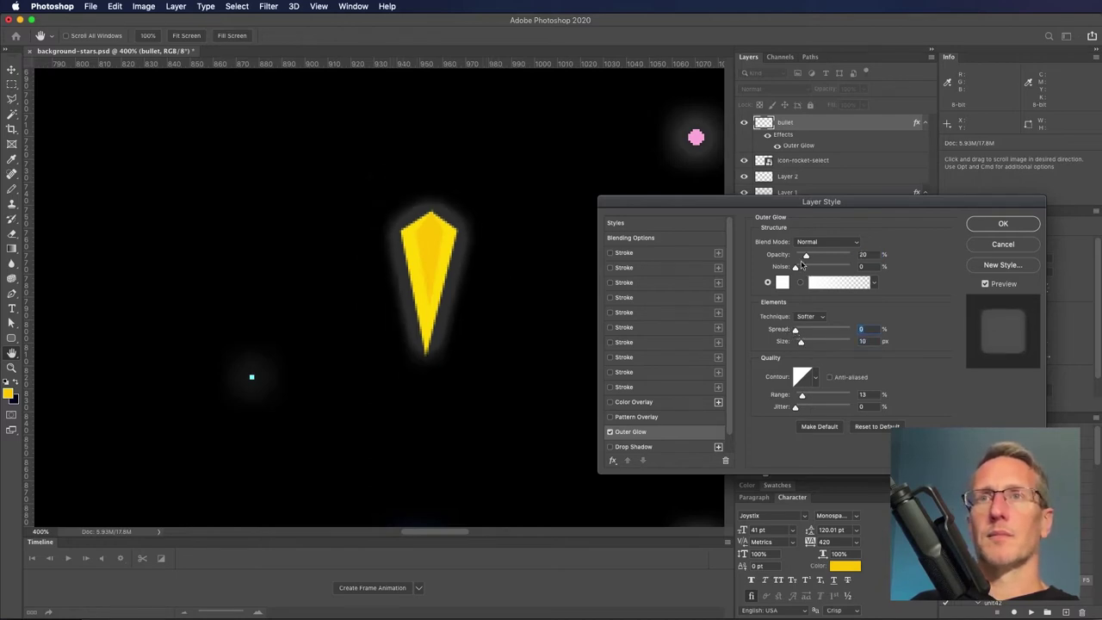
{"action": "left_click_drag", "start_coordinate": [805, 256], "coordinate": [803, 258]}
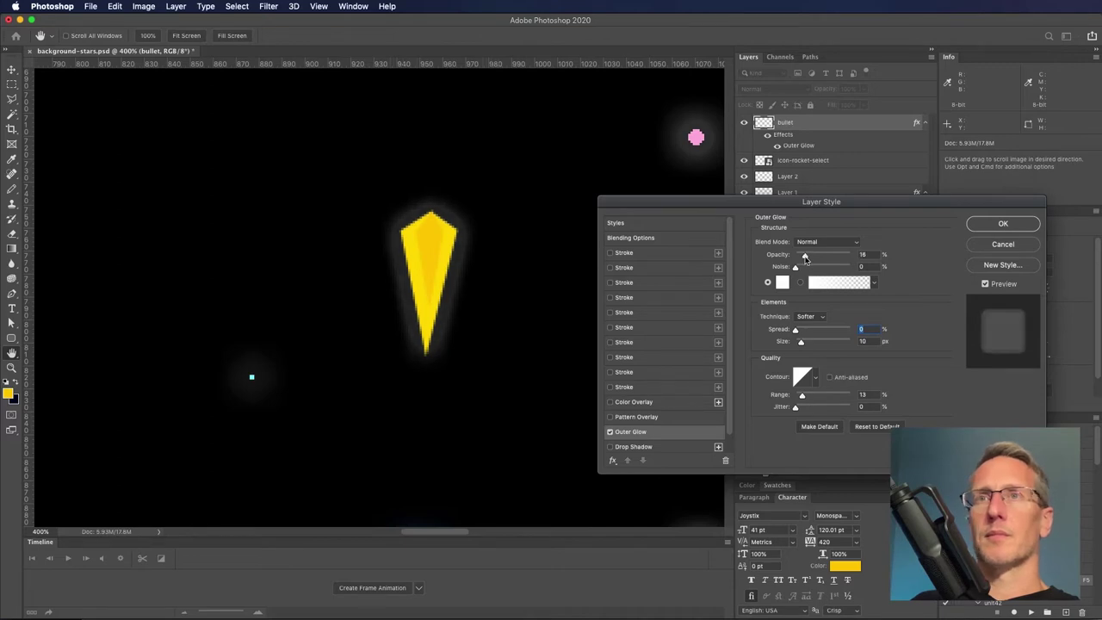
- Set the outer glow colour to golden yellow ffd200 and apply the layer style
{"action": "left_click", "coordinate": [781, 282]}
{"action": "left_click_drag", "start_coordinate": [761, 385], "coordinate": [760, 379]}
{"action": "left_click_drag", "start_coordinate": [730, 298], "coordinate": [745, 256]}
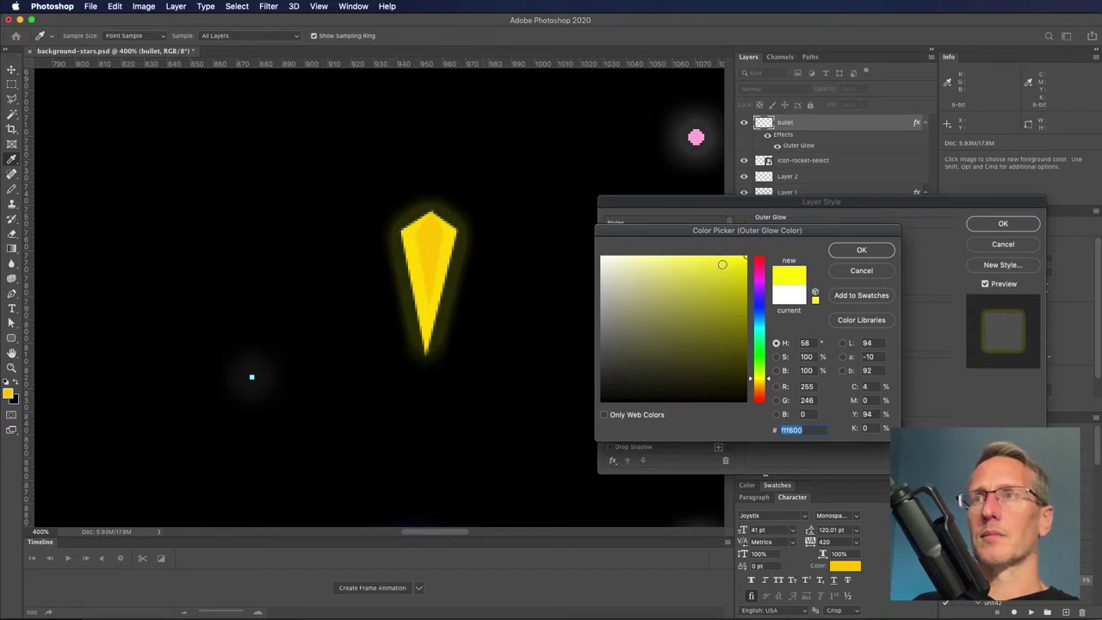
{"action": "left_click_drag", "start_coordinate": [752, 382], "coordinate": [750, 384]}
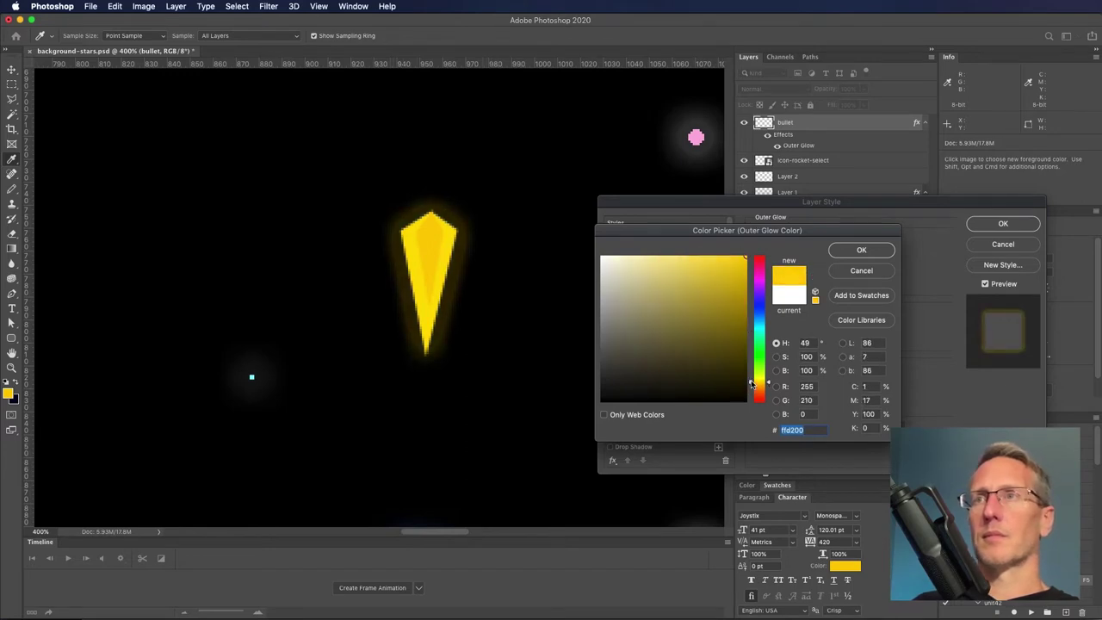
{"action": "key", "text": "Return"}
{"action": "key", "text": "Return"}
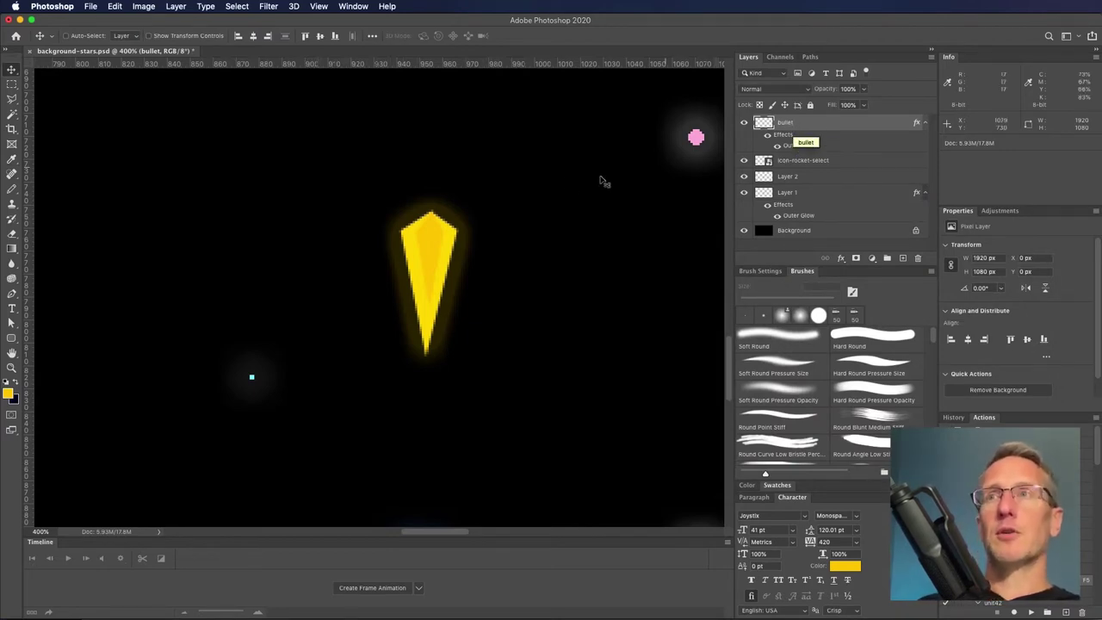
- Rename the bullet layer to bullet.png and collapse its effects list
{"action": "double_click", "coordinate": [794, 123]}
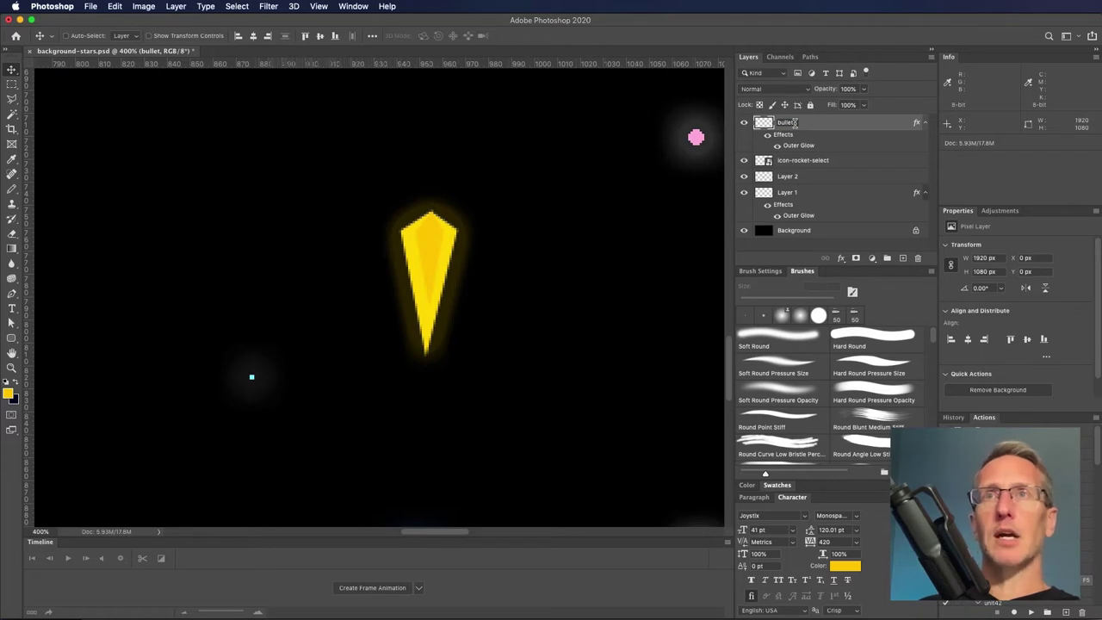
{"action": "key", "text": "Return"}
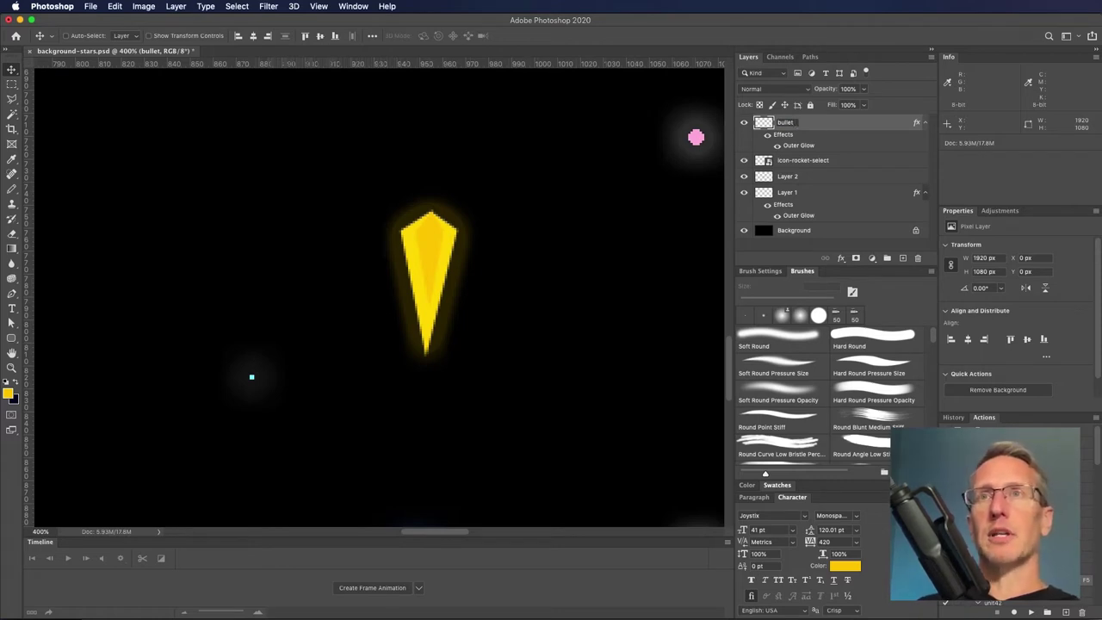
{"action": "type", "text": ".png"}
{"action": "key", "text": "Return"}
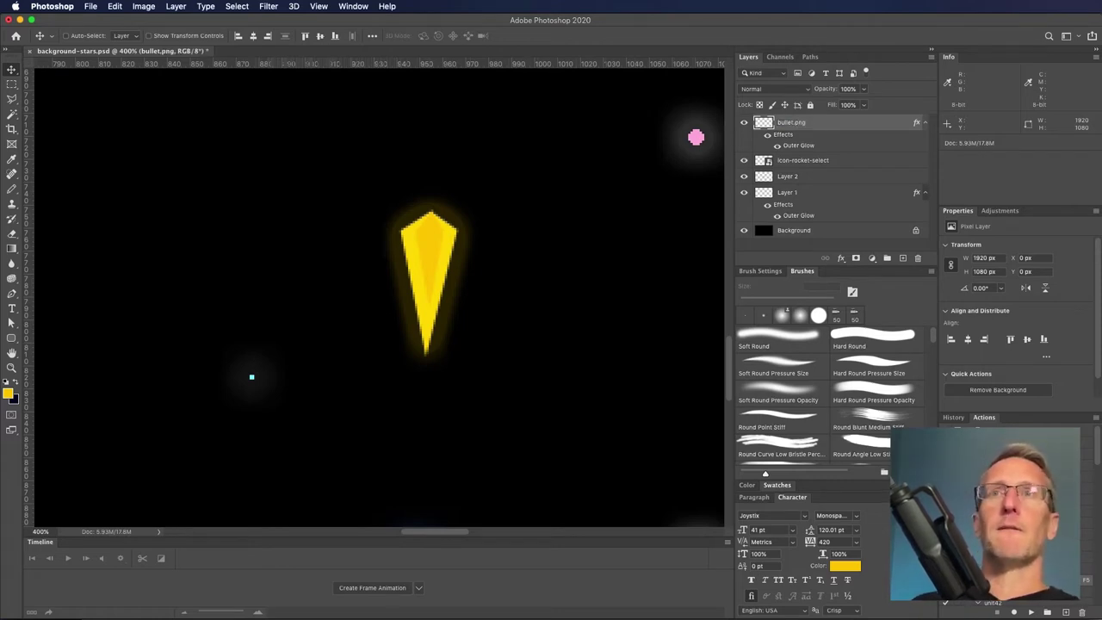
{"action": "left_click", "coordinate": [925, 123]}
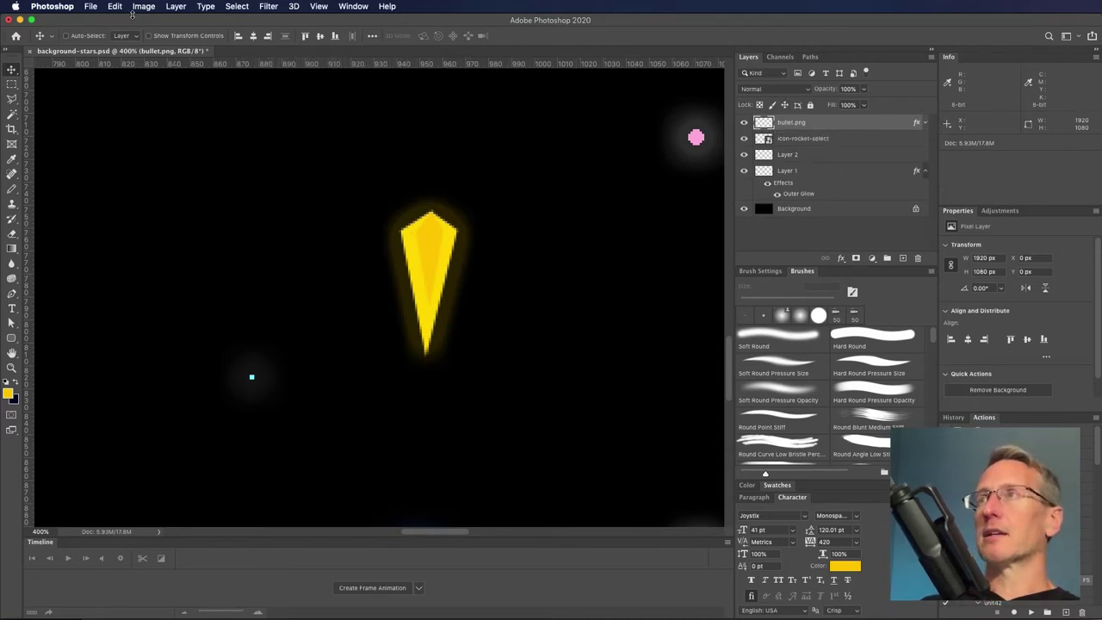
{"action": "left_click", "coordinate": [90, 7]}
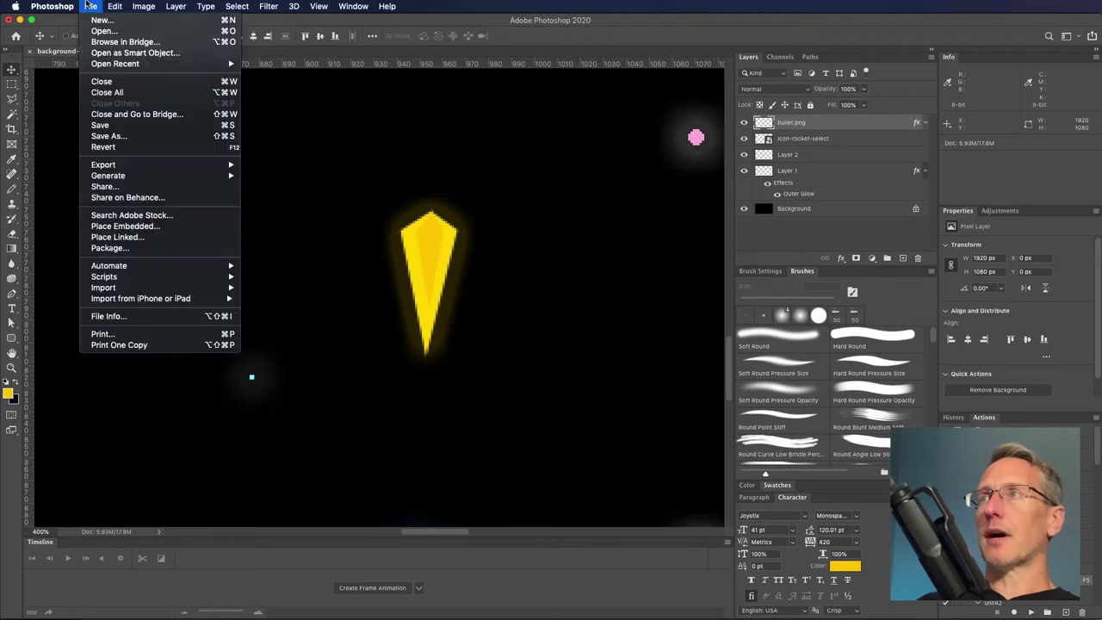
{"action": "left_click", "coordinate": [90, 6]}
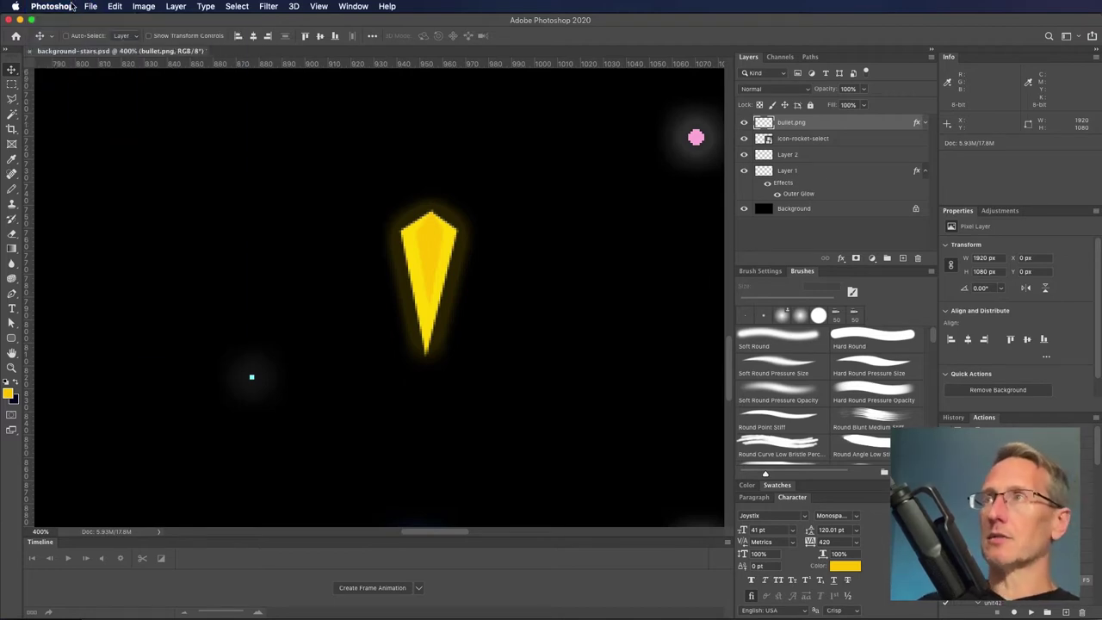
- Turn on image asset generation for the background-stars document so the bullet.png layer is exported
{"action": "left_click", "coordinate": [90, 6]}
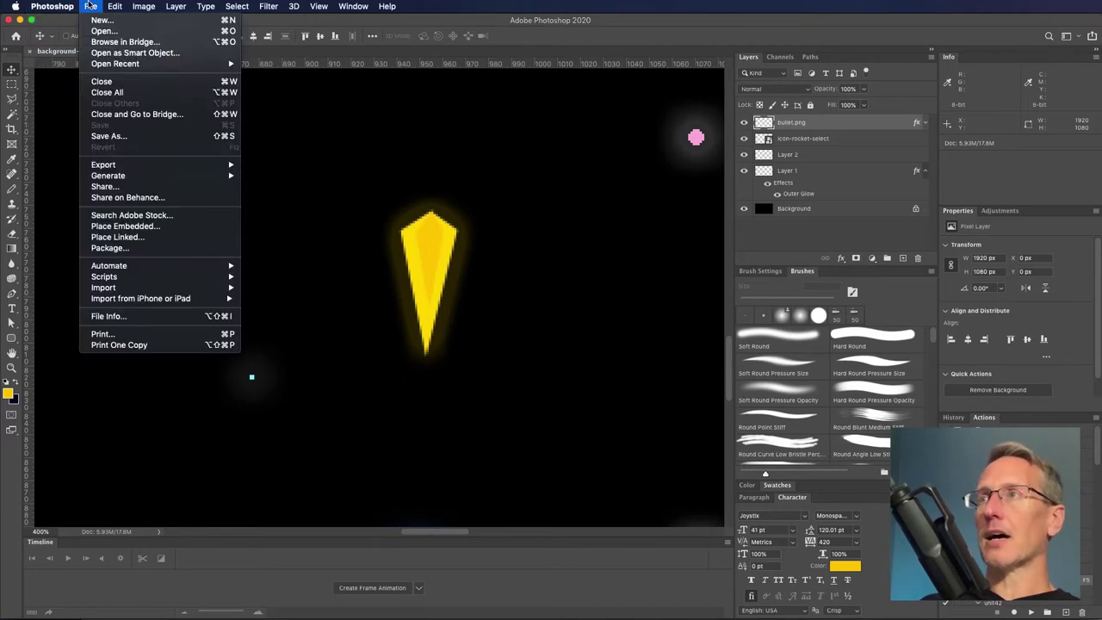
{"action": "mouse_move", "coordinate": [125, 178]}
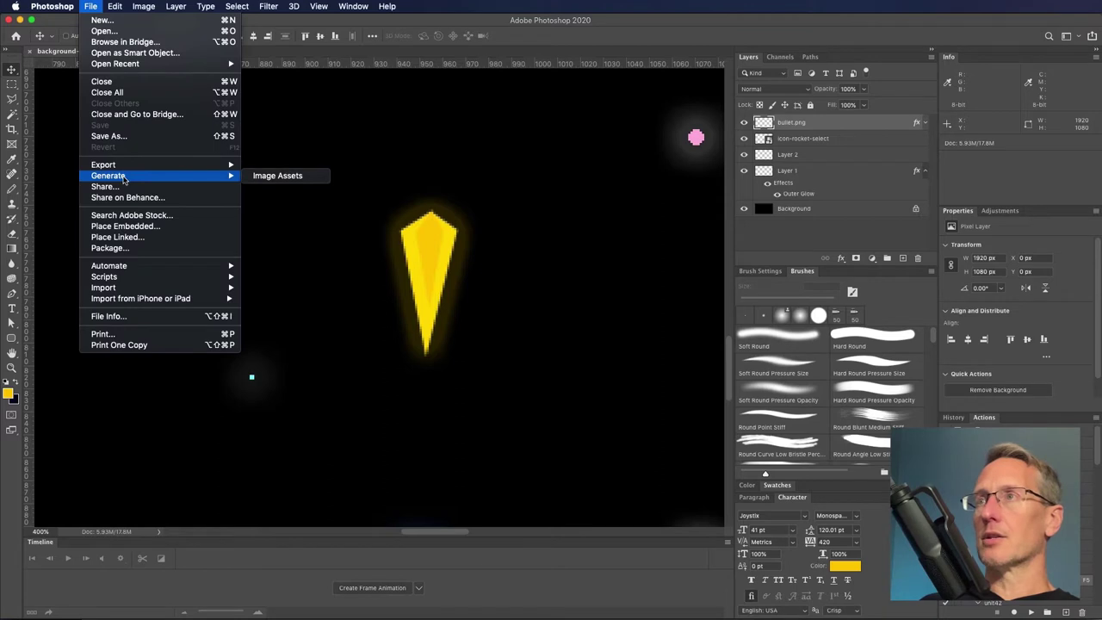
{"action": "left_click", "coordinate": [275, 177]}
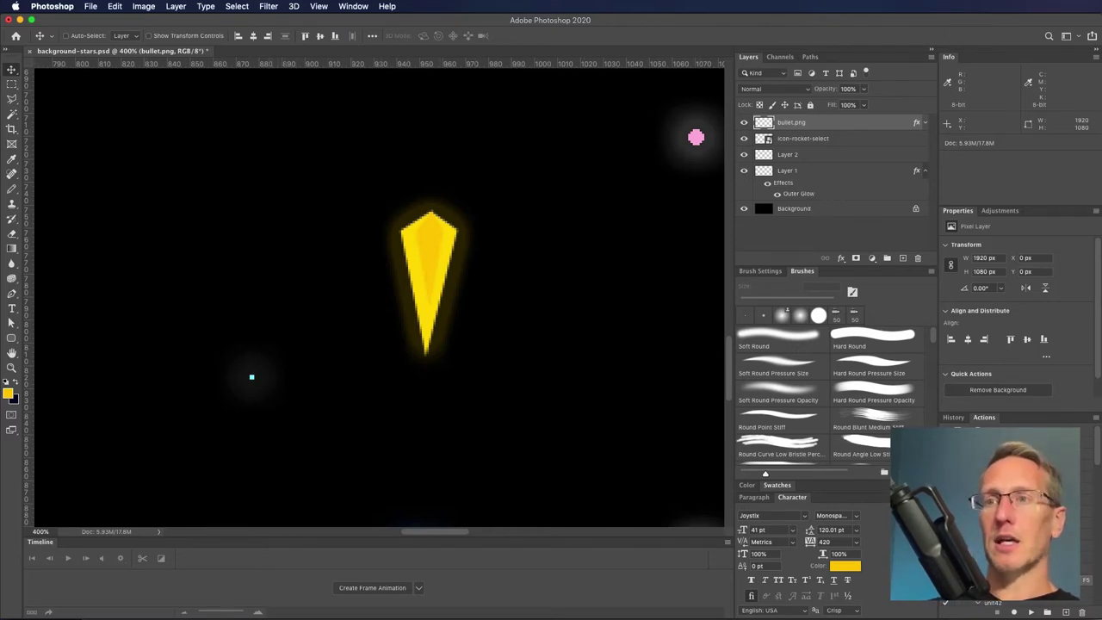
- Switch to Finder and select the generated bullet.png in the PSD folder's background-stars-assets subfolder, moving the window out of the way
{"action": "key", "text": "super+Tab"}
{"action": "key", "text": "super+n"}
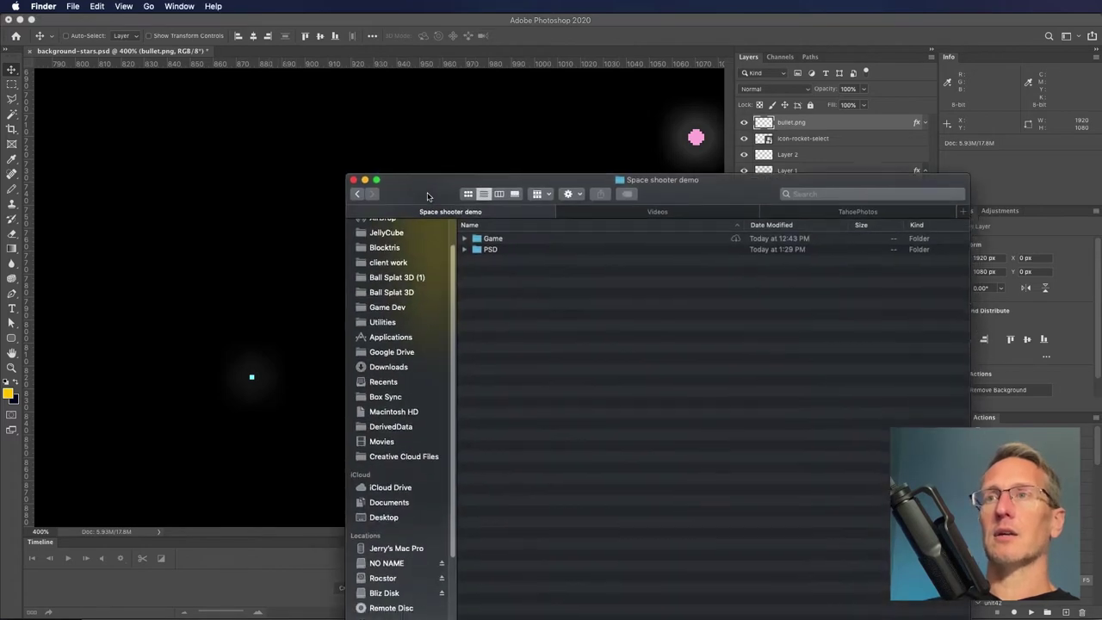
{"action": "left_click", "coordinate": [463, 241]}
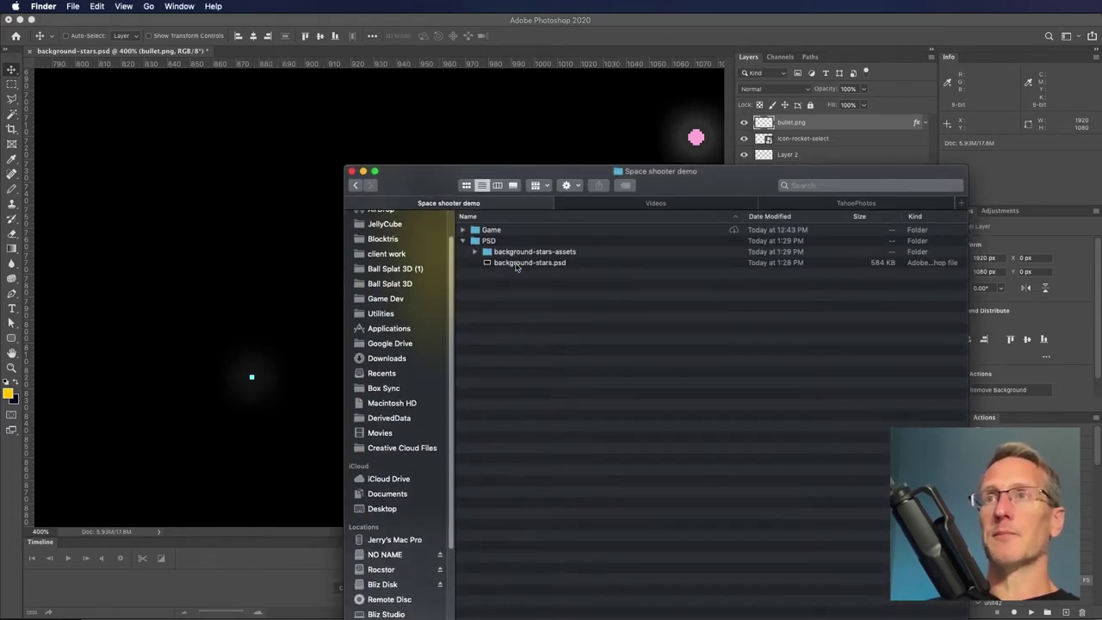
{"action": "left_click", "coordinate": [512, 265]}
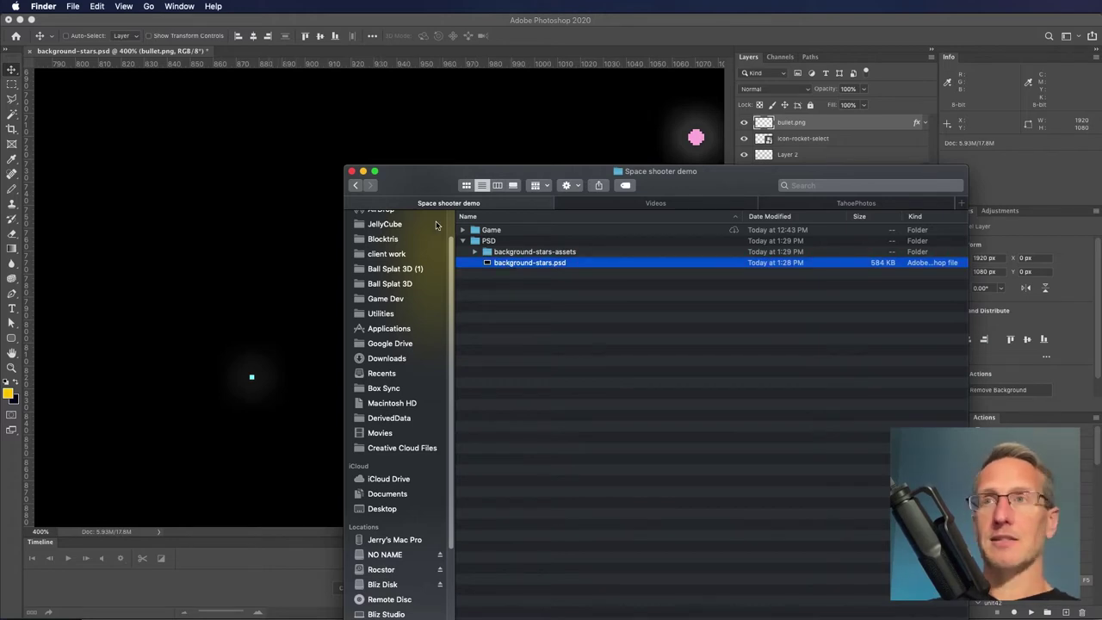
{"action": "left_click", "coordinate": [476, 252]}
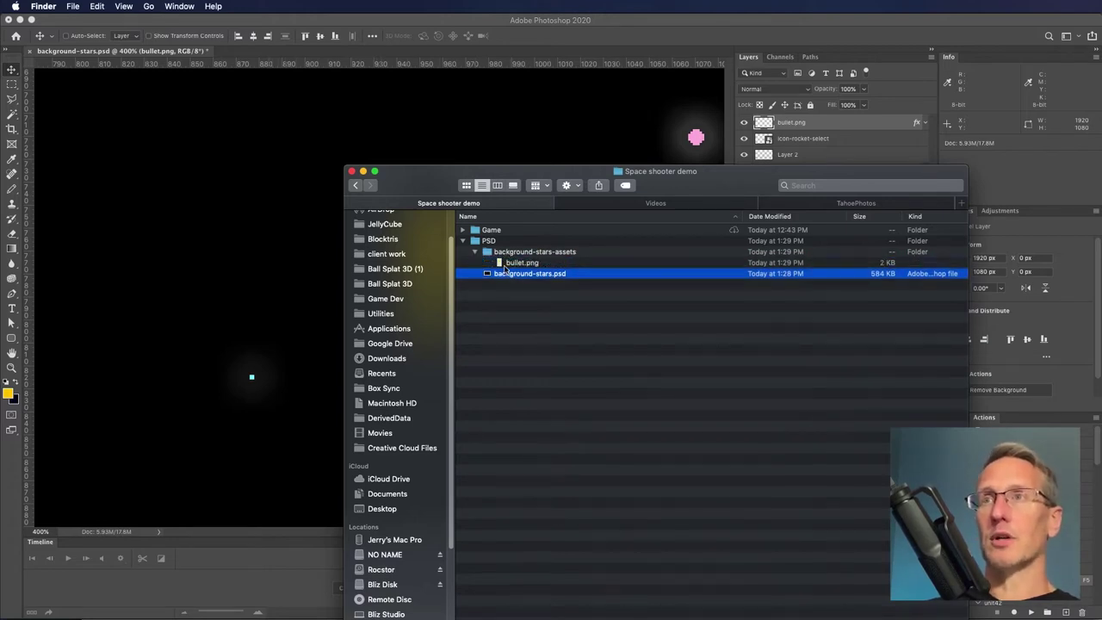
{"action": "left_click", "coordinate": [515, 263]}
{"action": "left_click_drag", "start_coordinate": [440, 189], "coordinate": [639, 351]}
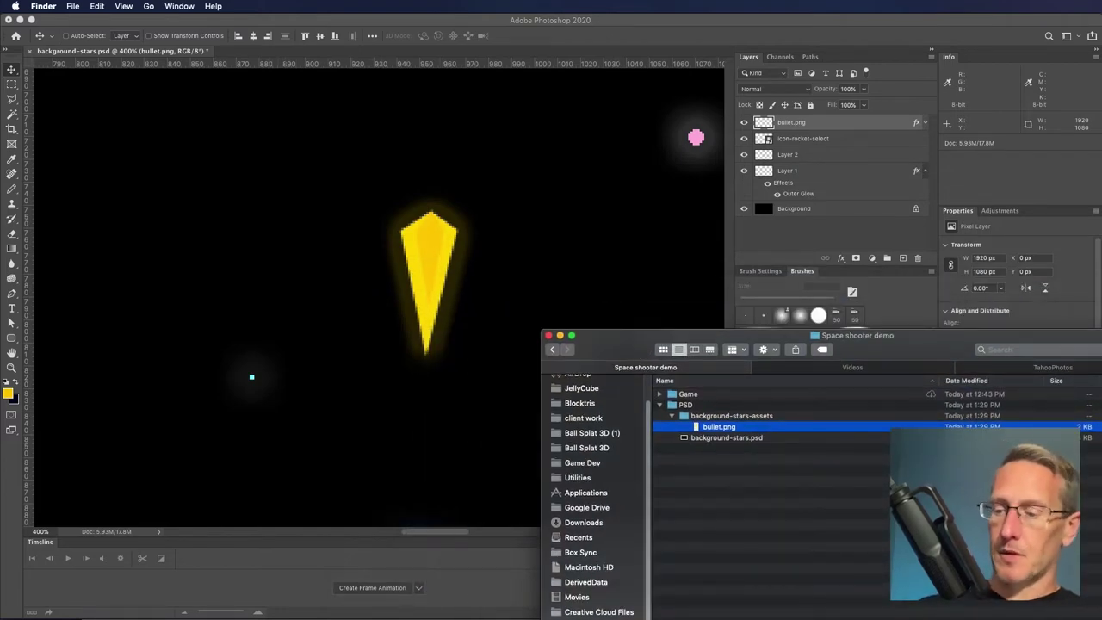
- Switch to the Unity project and import bullet.png from Finder into the Sprites folder
{"action": "key", "text": "super+Tab"}
{"action": "key", "text": "super+Tab"}
{"action": "key", "text": "super+Tab"}
{"action": "key", "text": "super+Tab"}
{"action": "key", "text": "super+Tab"}
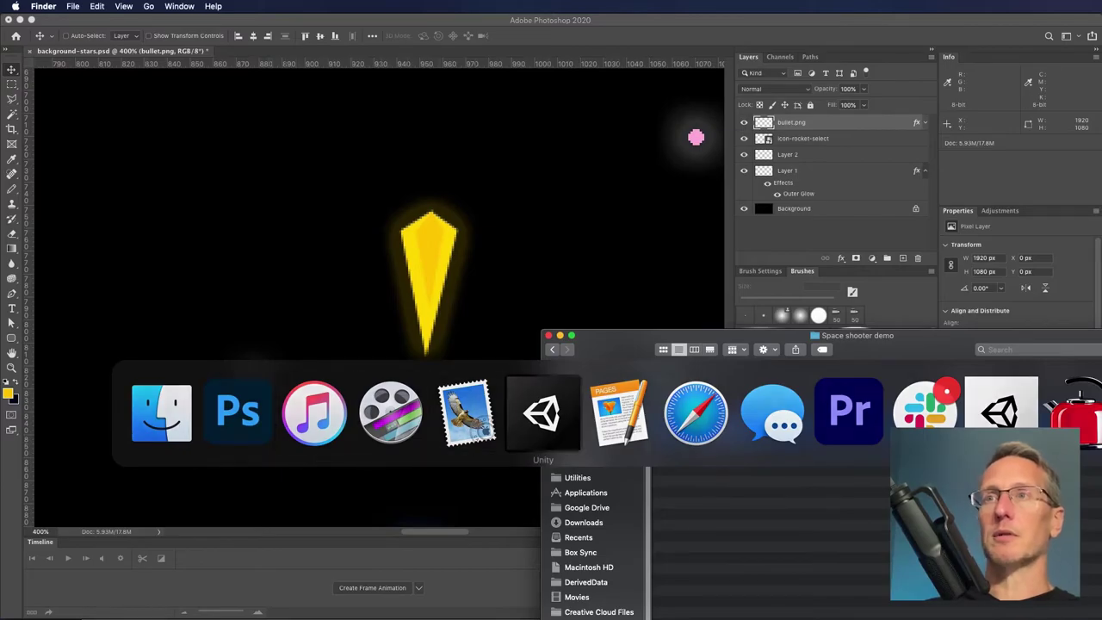
{"action": "key", "text": "super+Tab"}
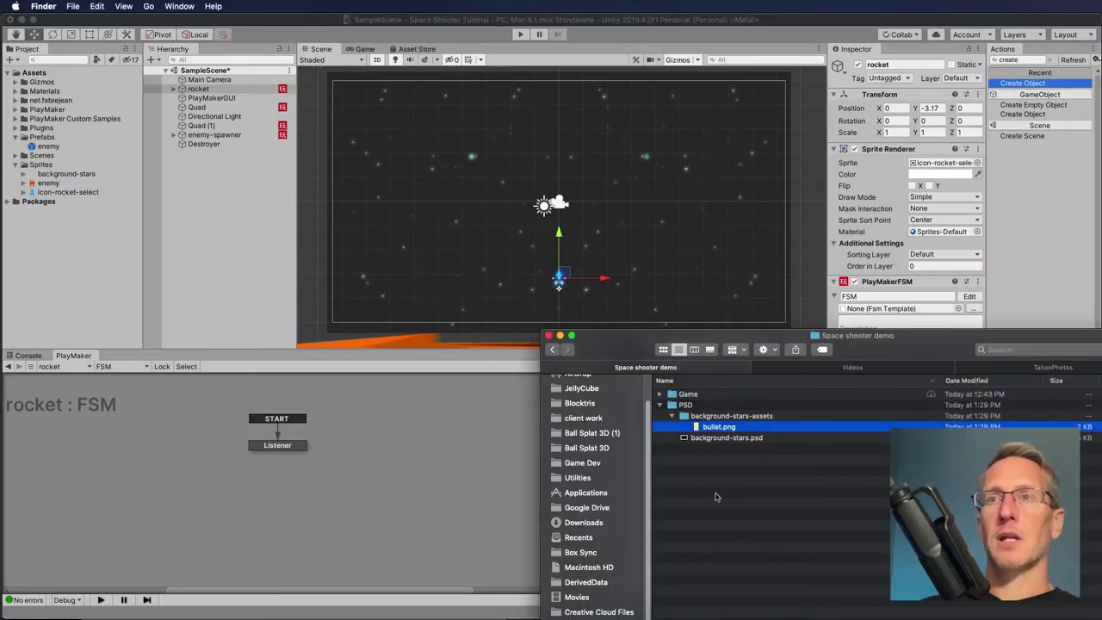
{"action": "left_click_drag", "start_coordinate": [706, 428], "coordinate": [38, 163]}
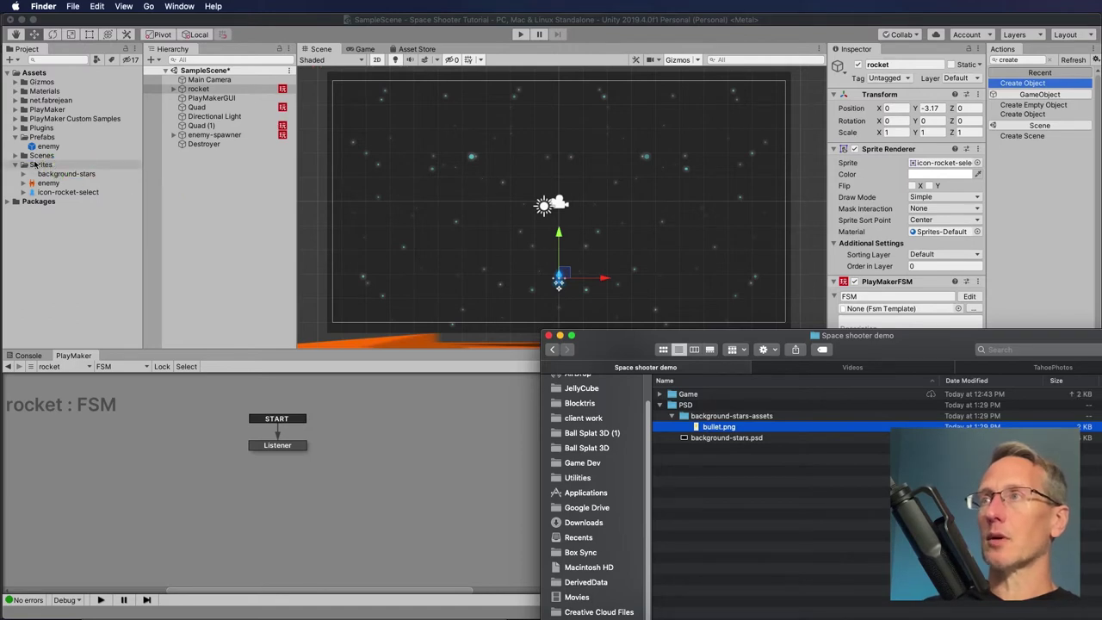
{"action": "left_click", "coordinate": [71, 252]}
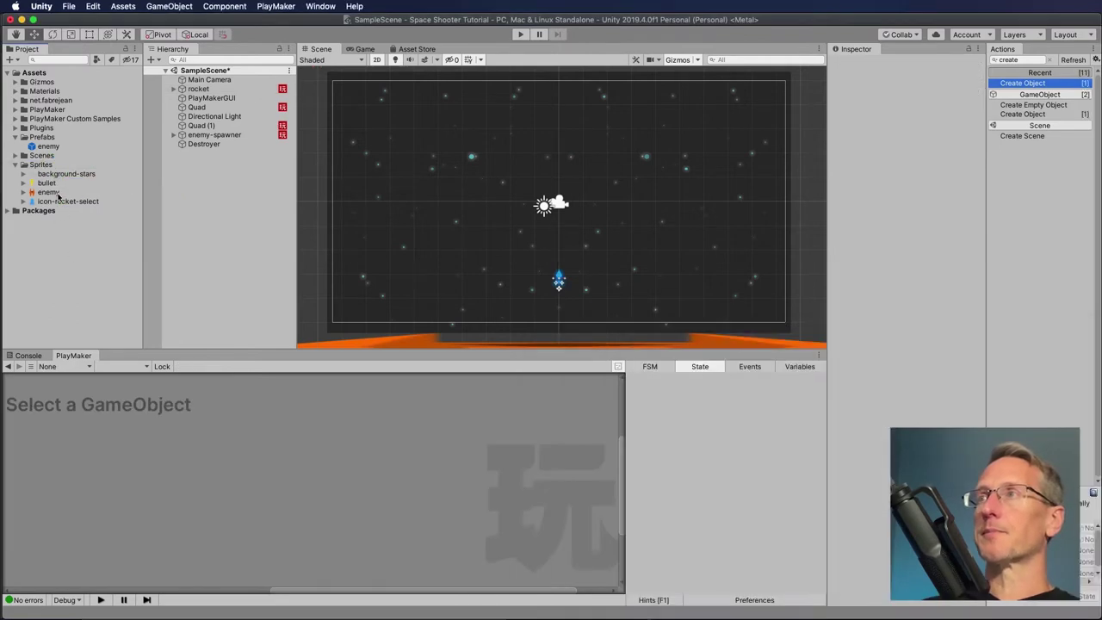
- Add the bullet sprite to the scene and place it just above the rocket at about Y -2.43
{"action": "left_click", "coordinate": [46, 184]}
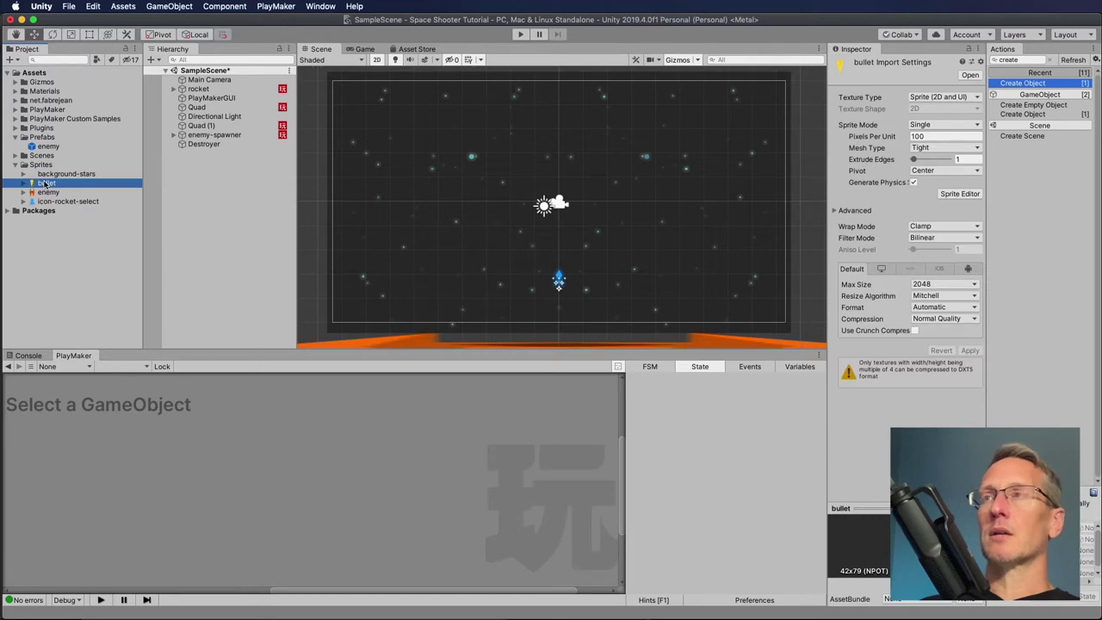
{"action": "left_click_drag", "start_coordinate": [59, 180], "coordinate": [196, 166]}
{"action": "left_click_drag", "start_coordinate": [559, 161], "coordinate": [564, 216]}
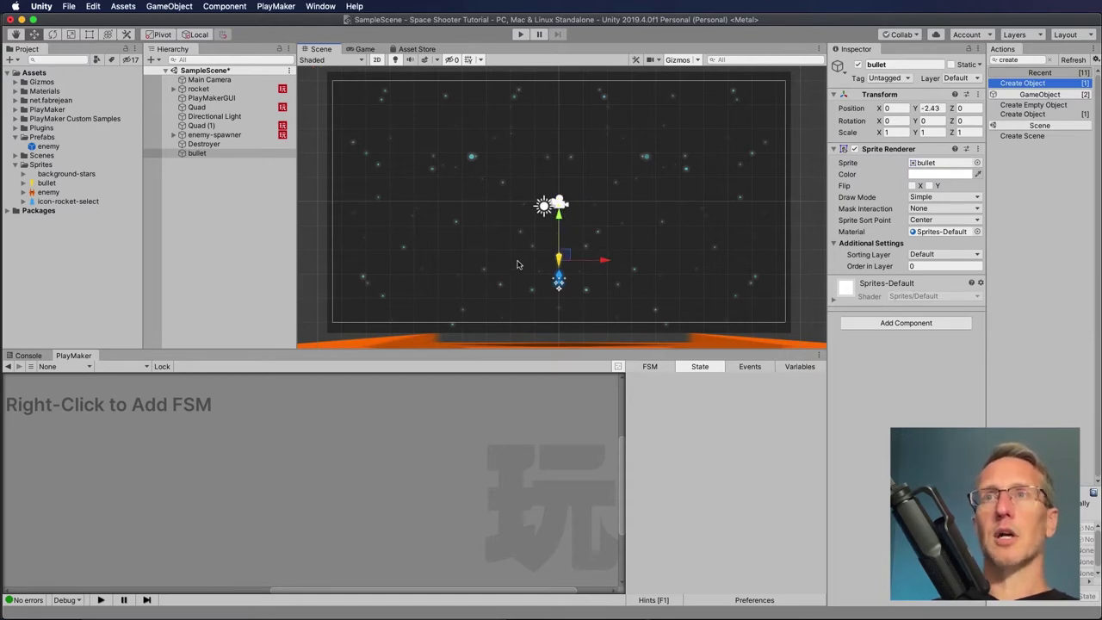
- Add a Particle System as a child of the bullet object
{"action": "scroll", "coordinate": [521, 302], "scroll_direction": "up", "scroll_amount": 10}
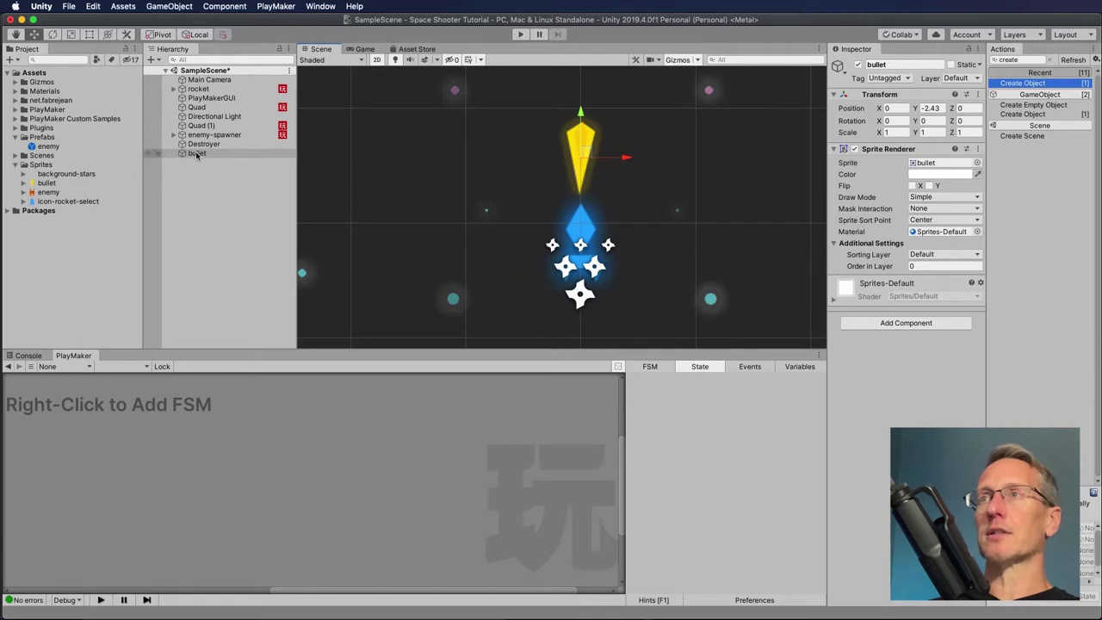
{"action": "right_click", "coordinate": [197, 154]}
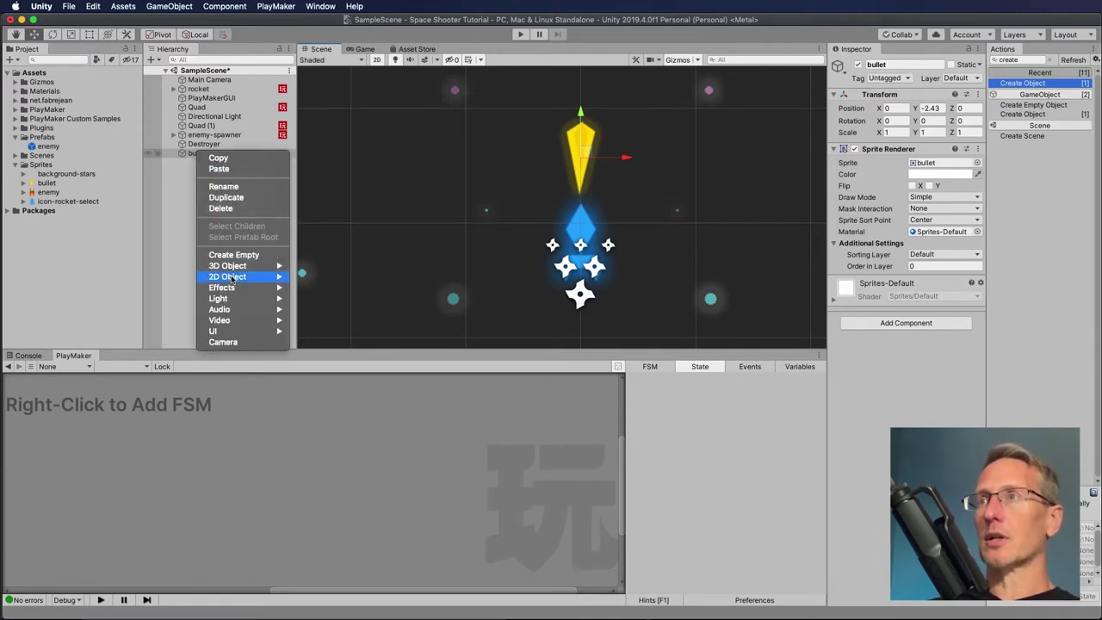
{"action": "mouse_move", "coordinate": [237, 289]}
{"action": "left_click", "coordinate": [327, 291]}
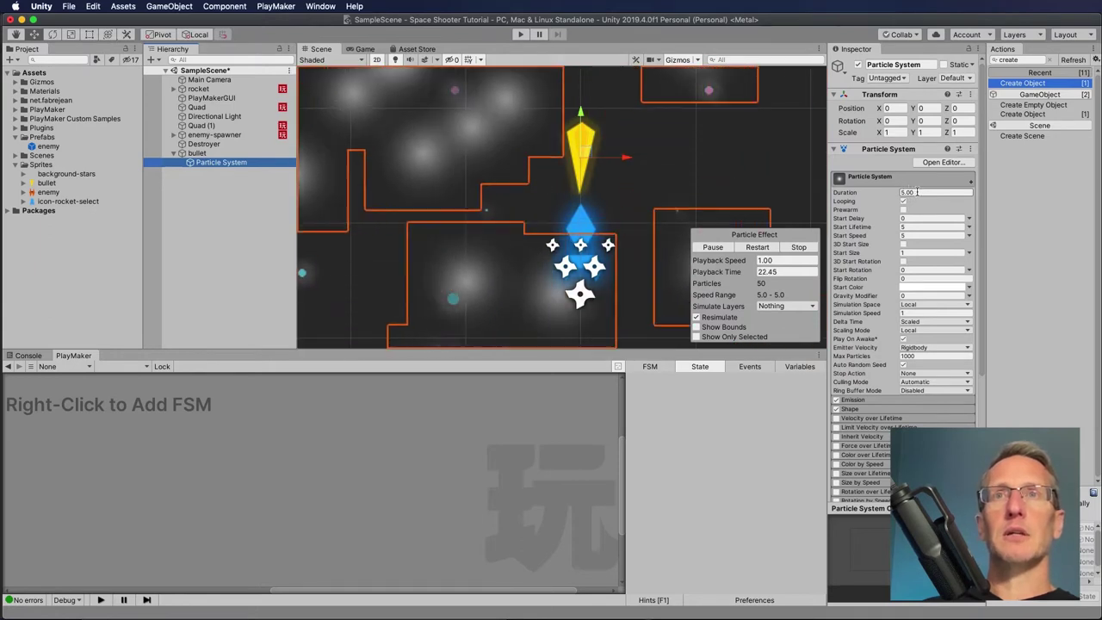
- Set the particle system's start speed to 0 and its simulation space to World
{"action": "left_click", "coordinate": [911, 226]}
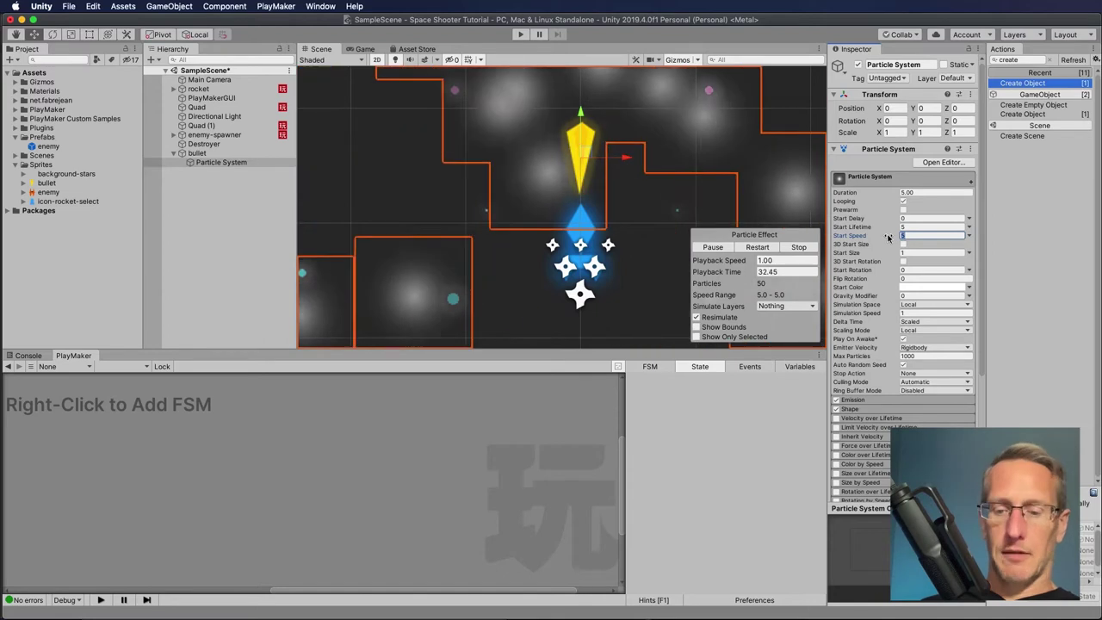
{"action": "left_click", "coordinate": [957, 234]}
{"action": "type", "text": "0"}
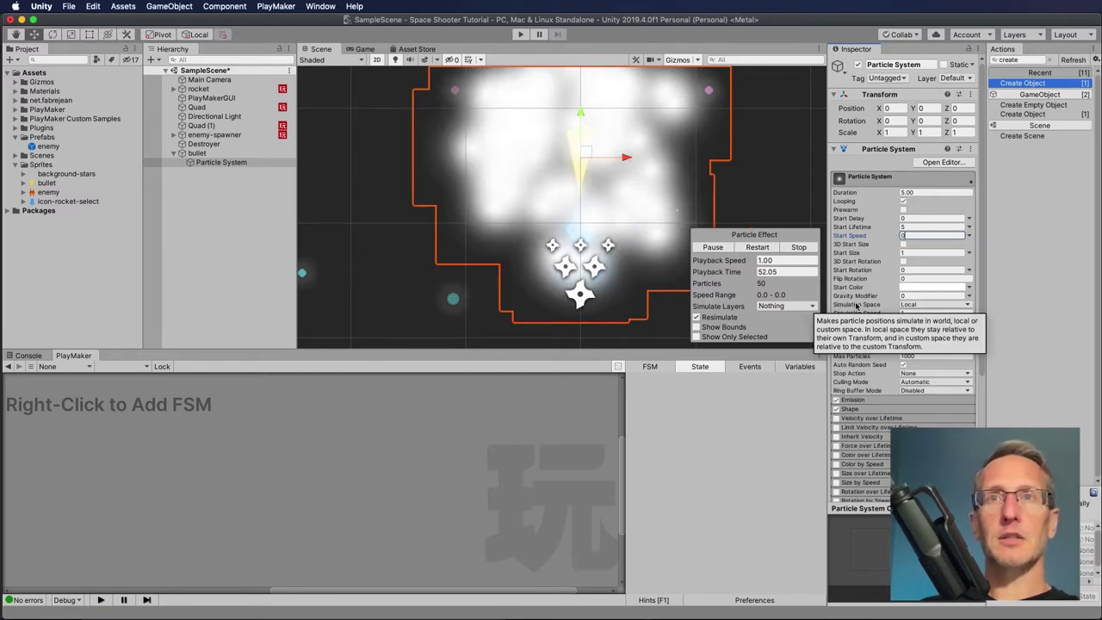
{"action": "left_click", "coordinate": [919, 305]}
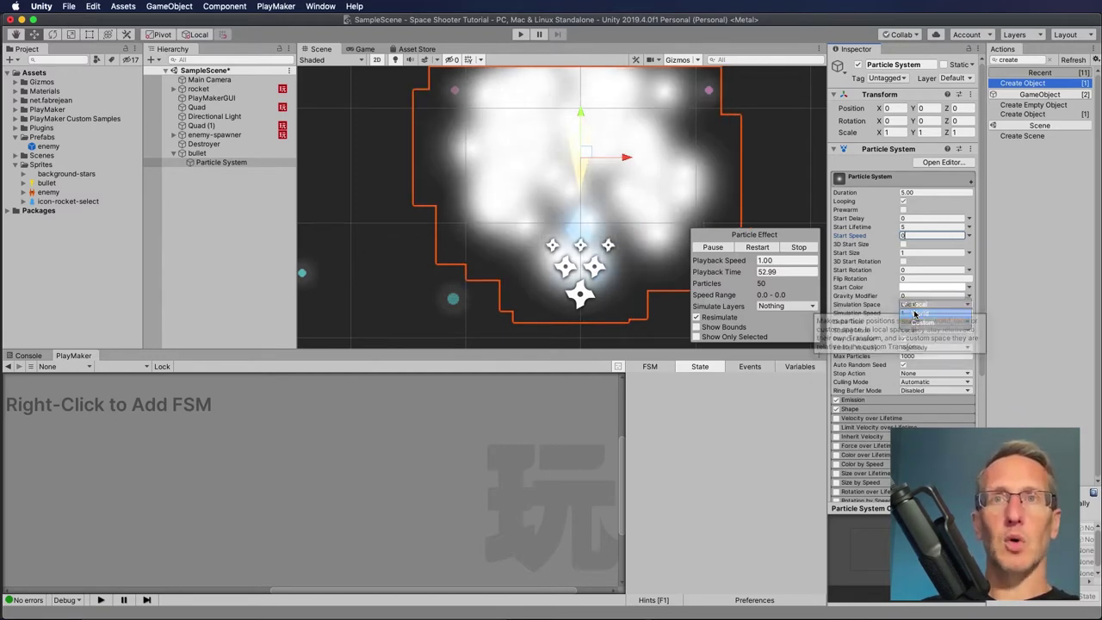
{"action": "left_click", "coordinate": [917, 314]}
{"action": "scroll", "coordinate": [581, 185], "scroll_direction": "down", "scroll_amount": 2}
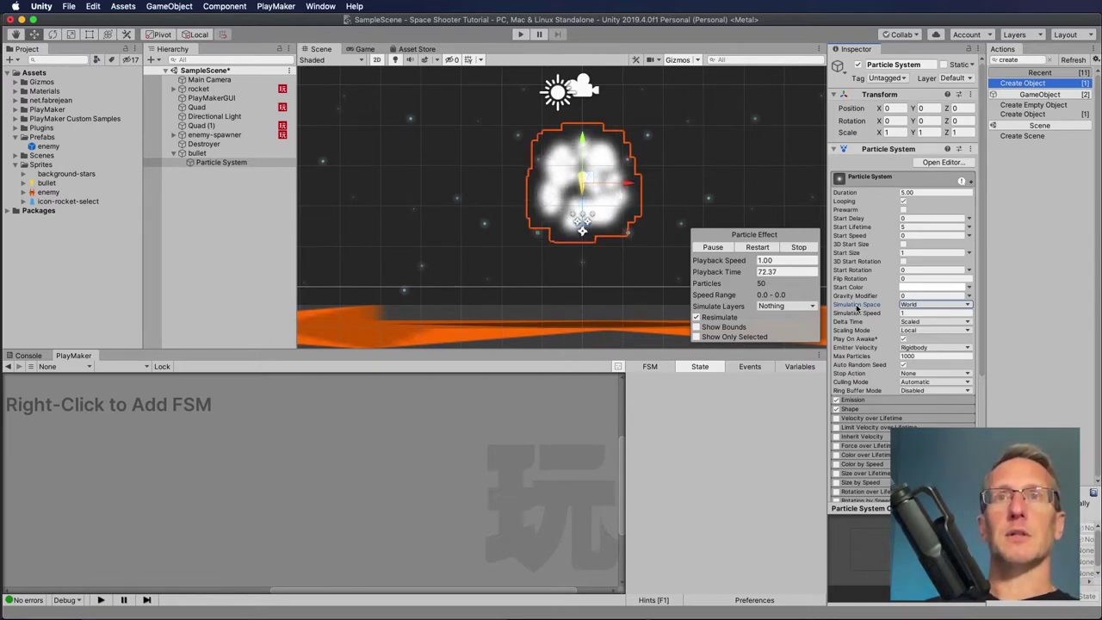
- Try the Local simulation space and move the particle system sideways to about X 1.73
{"action": "left_click", "coordinate": [905, 305]}
{"action": "left_click", "coordinate": [908, 294]}
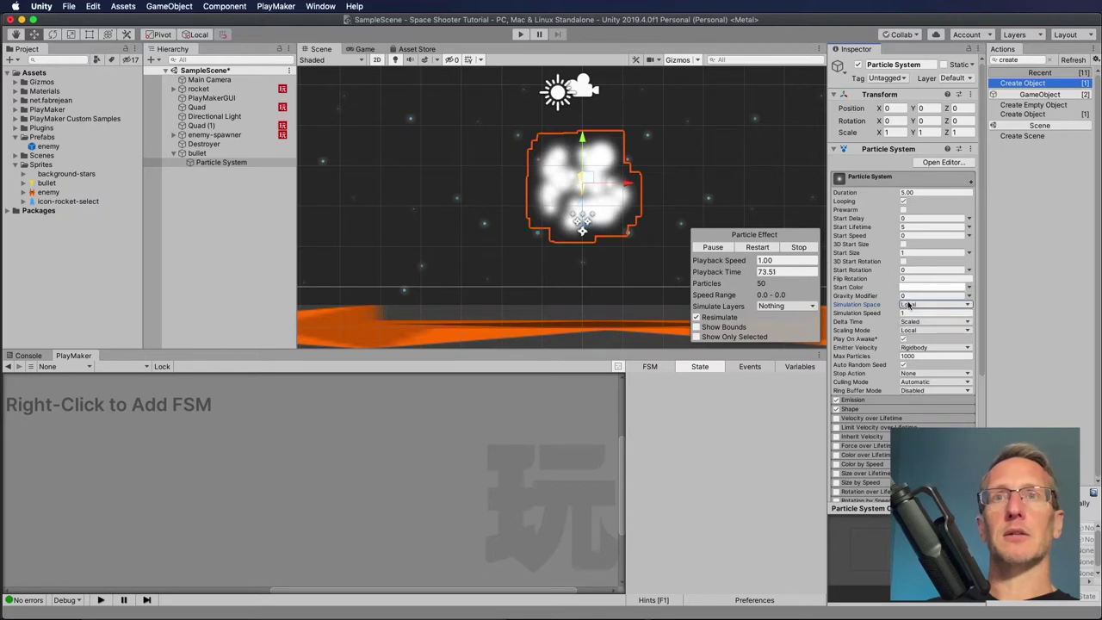
{"action": "left_click_drag", "start_coordinate": [627, 183], "coordinate": [697, 202]}
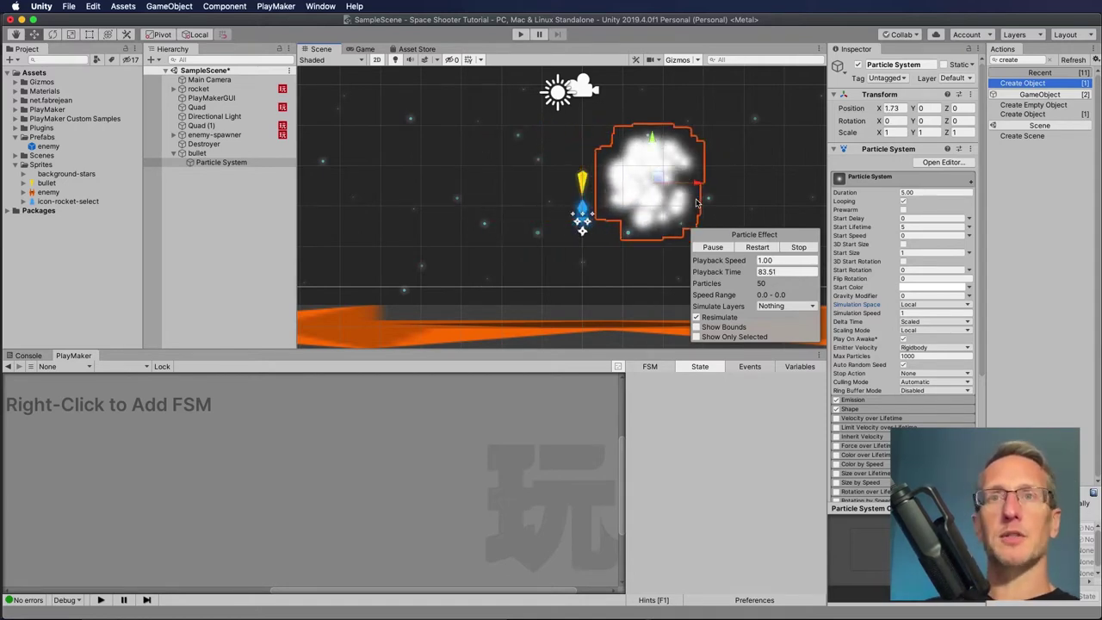
- Set the simulation space to World and move the particle system back towards the bullet, to about X 0.57
{"action": "left_click", "coordinate": [936, 306]}
{"action": "left_click", "coordinate": [925, 313]}
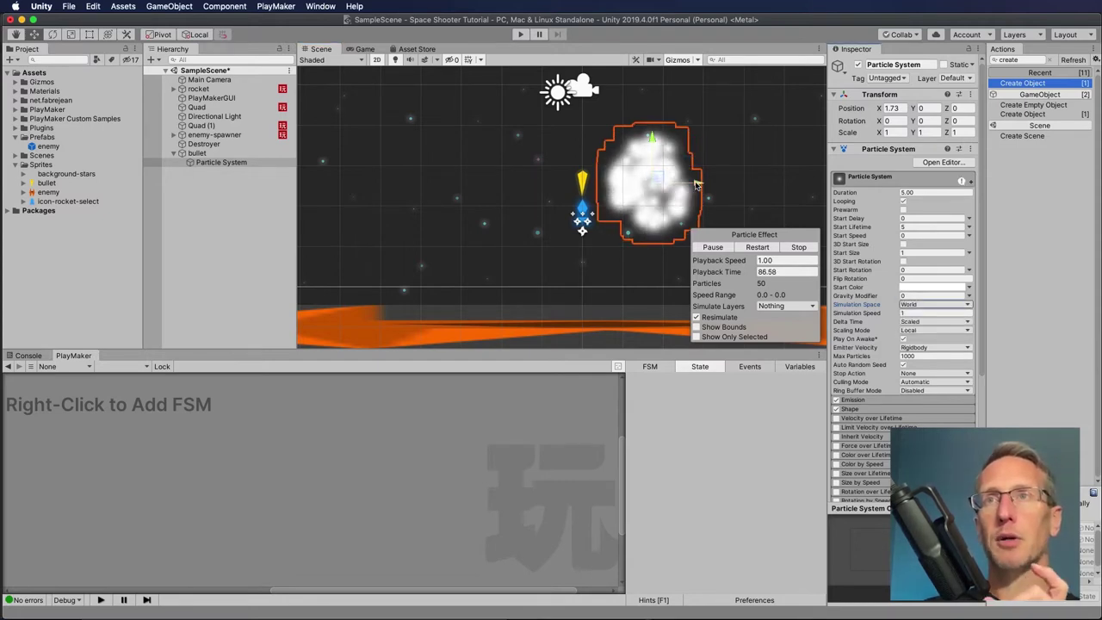
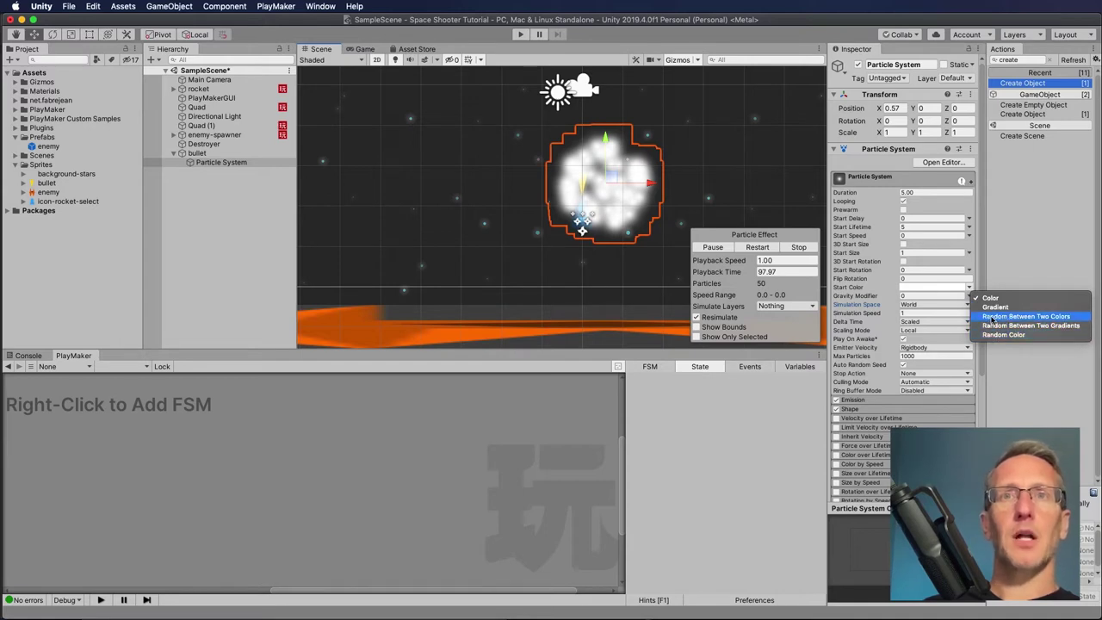
- Set the particles' start colour to Random Between Two Colors and make the first colour orange-yellow FFBF00
{"action": "left_click", "coordinate": [1011, 317]}
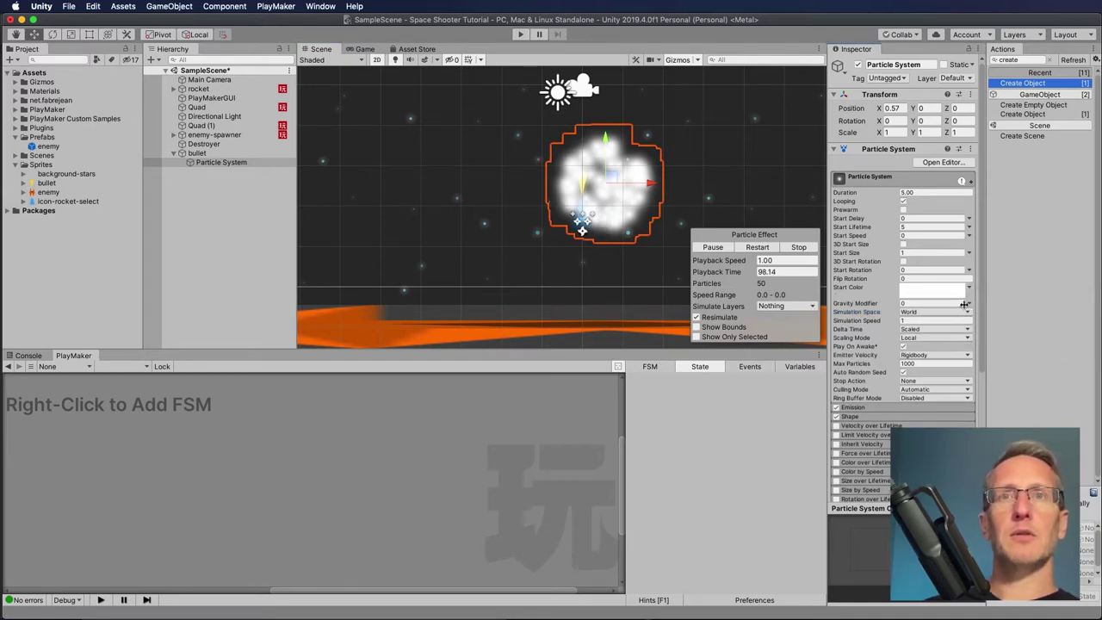
{"action": "left_click", "coordinate": [912, 289]}
{"action": "left_click", "coordinate": [479, 313]}
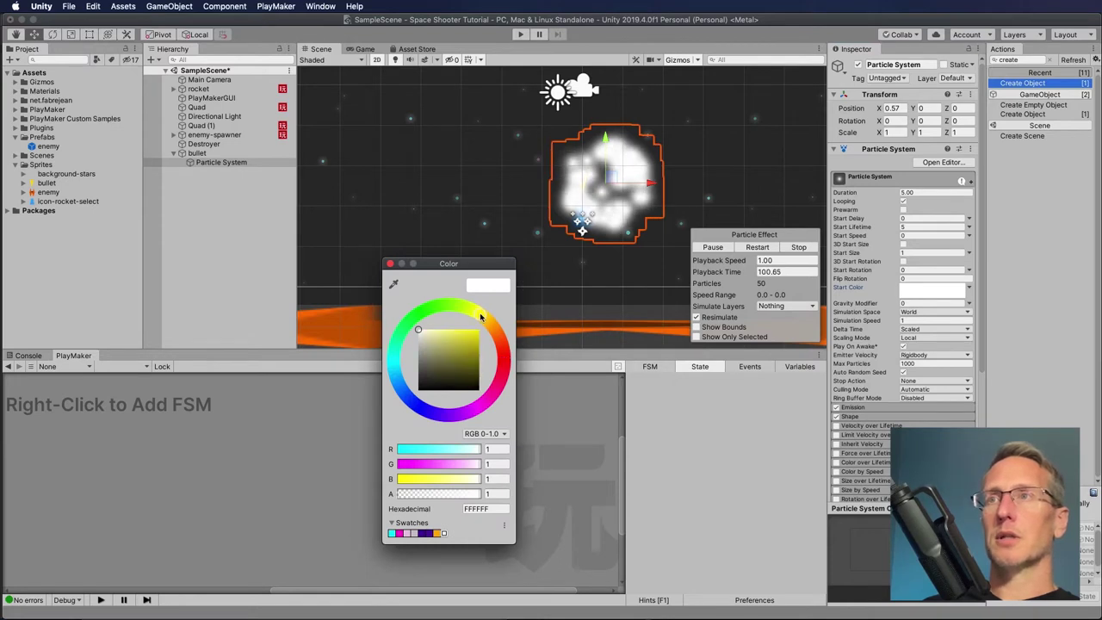
{"action": "left_click", "coordinate": [479, 330]}
{"action": "left_click", "coordinate": [390, 263]}
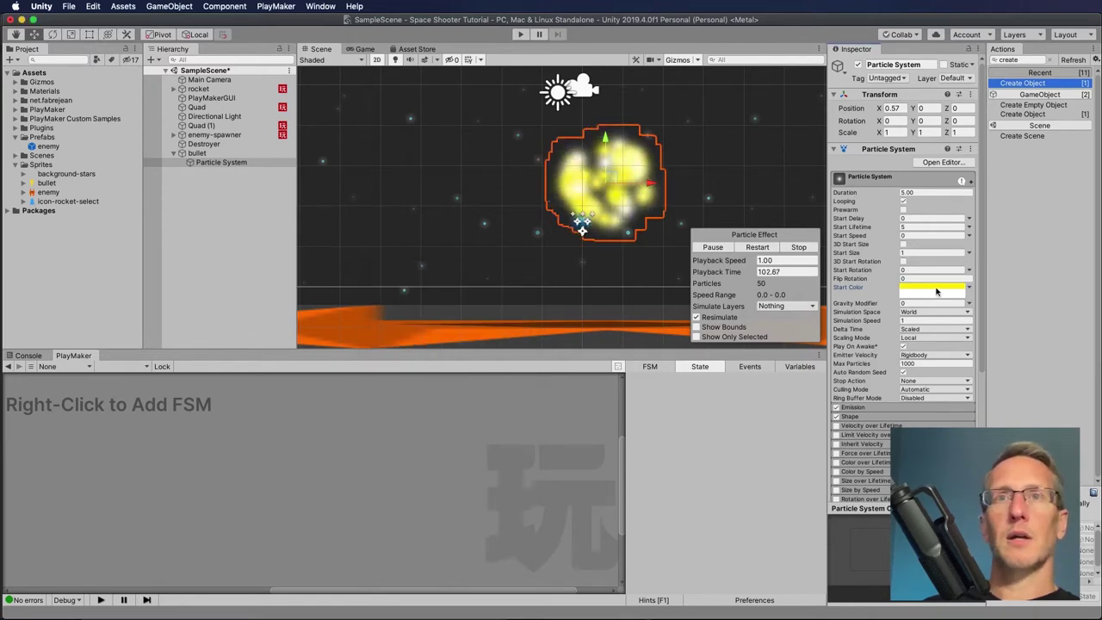
{"action": "left_click", "coordinate": [932, 287]}
{"action": "left_click_drag", "start_coordinate": [481, 313], "coordinate": [488, 321]}
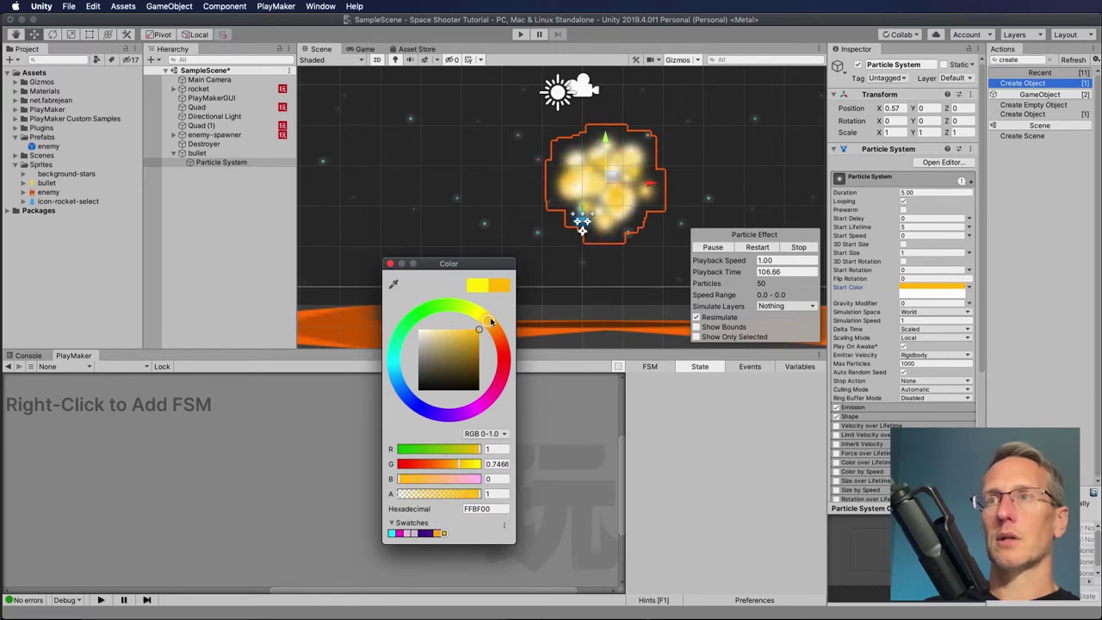
{"action": "left_click", "coordinate": [389, 263]}
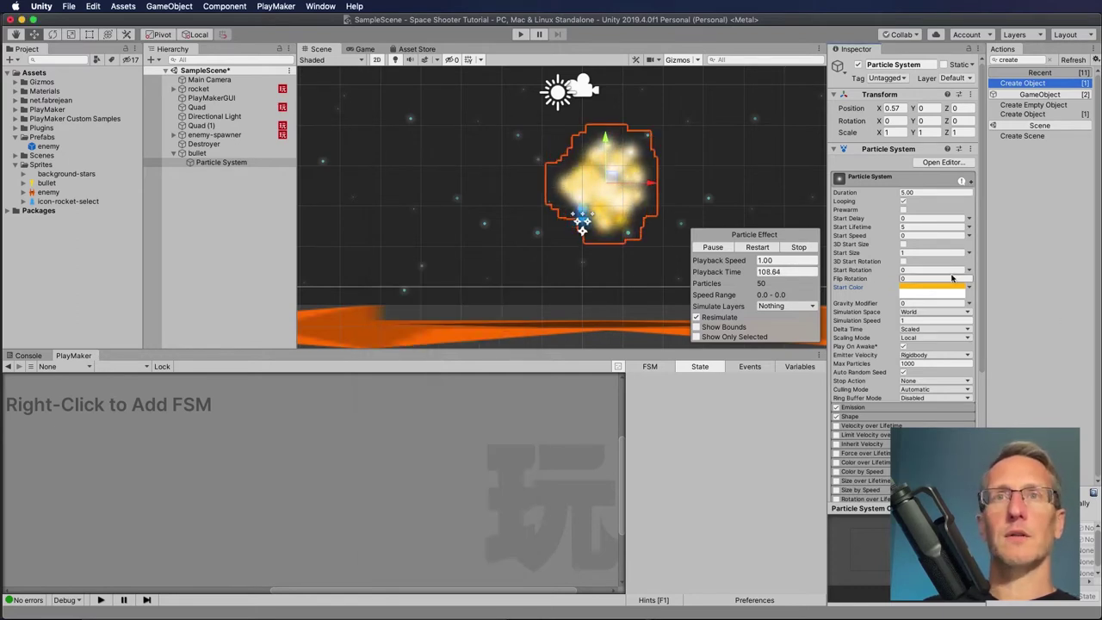
- Set the second start colour of the particles to a bright yellow
{"action": "left_click", "coordinate": [949, 295]}
{"action": "left_click", "coordinate": [950, 295]}
{"action": "left_click", "coordinate": [962, 286]}
{"action": "left_click", "coordinate": [969, 289]}
{"action": "left_click", "coordinate": [969, 289]}
{"action": "left_click", "coordinate": [965, 289]}
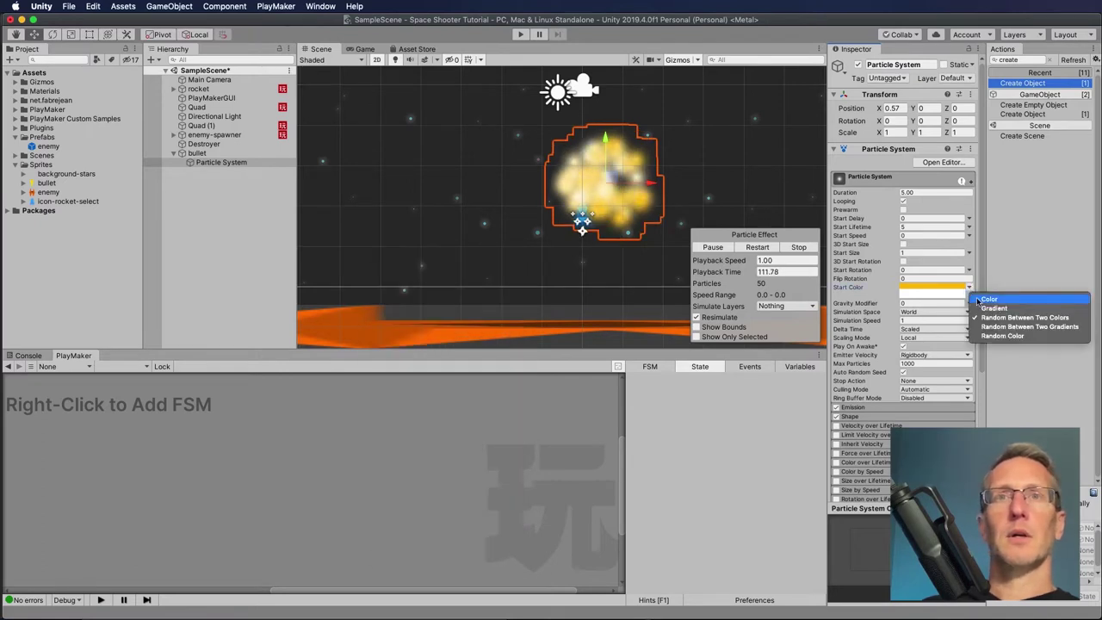
{"action": "left_click", "coordinate": [910, 301]}
{"action": "left_click", "coordinate": [932, 295]}
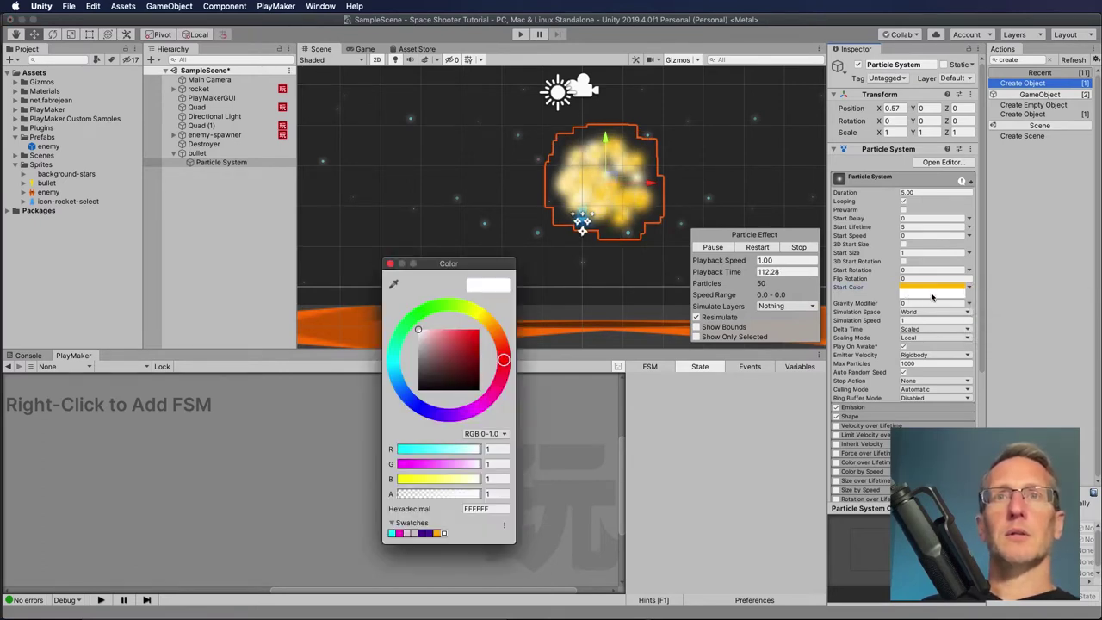
{"action": "left_click_drag", "start_coordinate": [460, 339], "coordinate": [484, 316]}
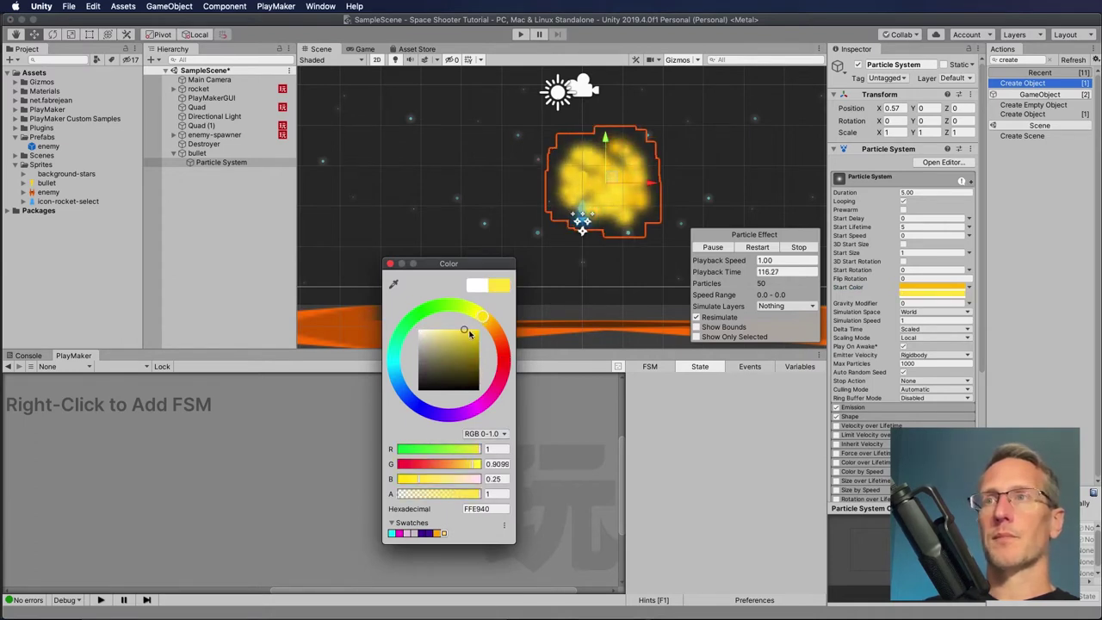
{"action": "left_click", "coordinate": [389, 264]}
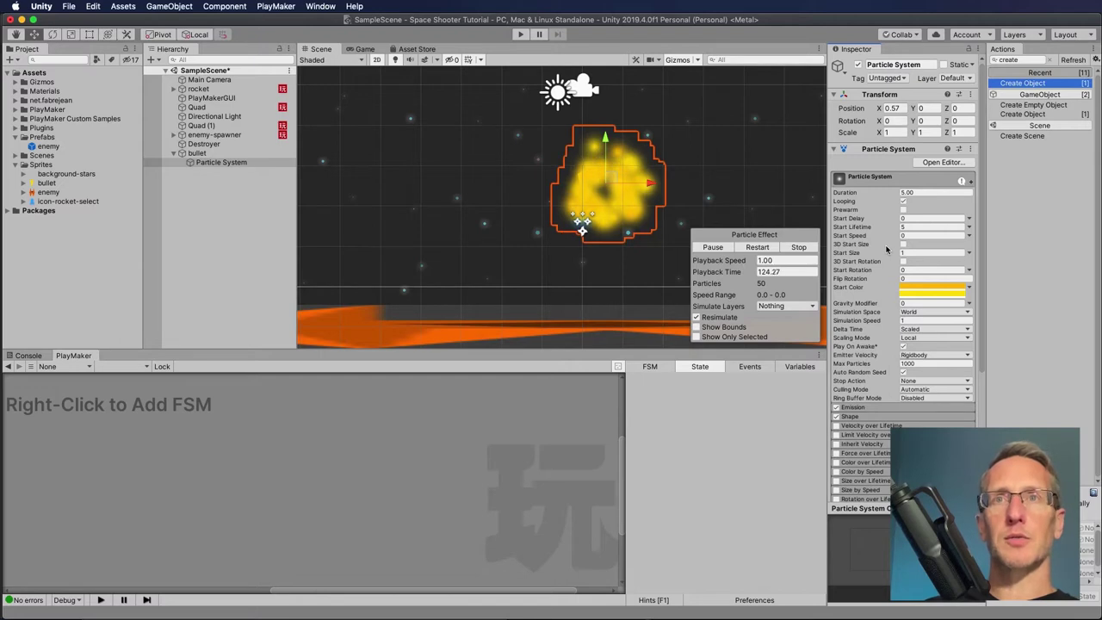
{"action": "mouse_move", "coordinate": [850, 233]}
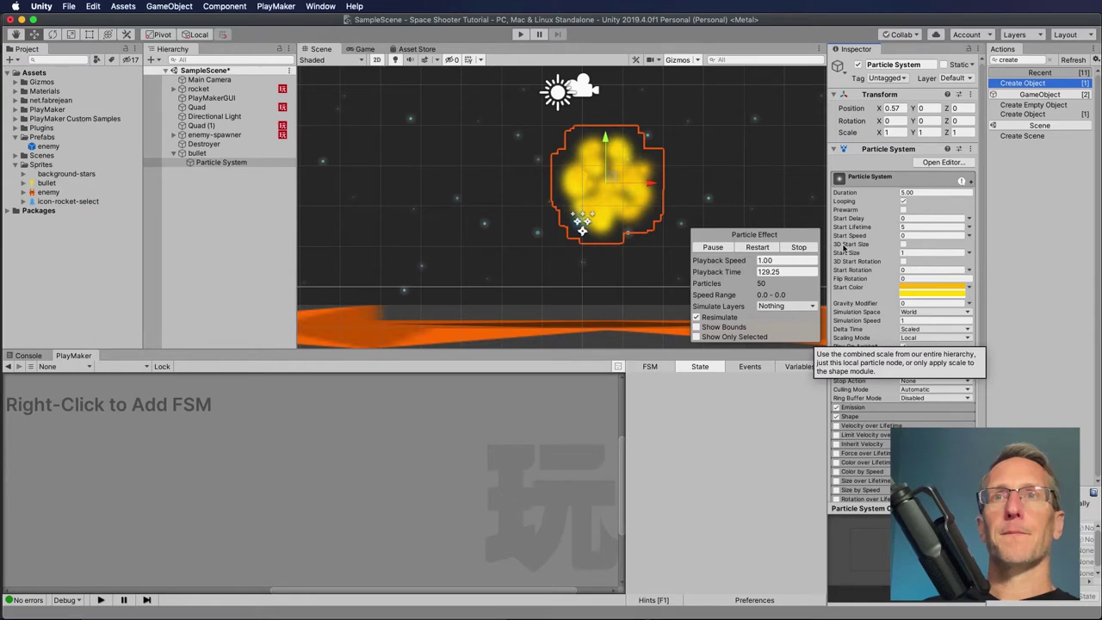
- Set the particles' start size to Random Between Two Constants, with values 0.2 and 0.3
{"action": "left_click", "coordinate": [968, 253]}
{"action": "left_click", "coordinate": [987, 273]}
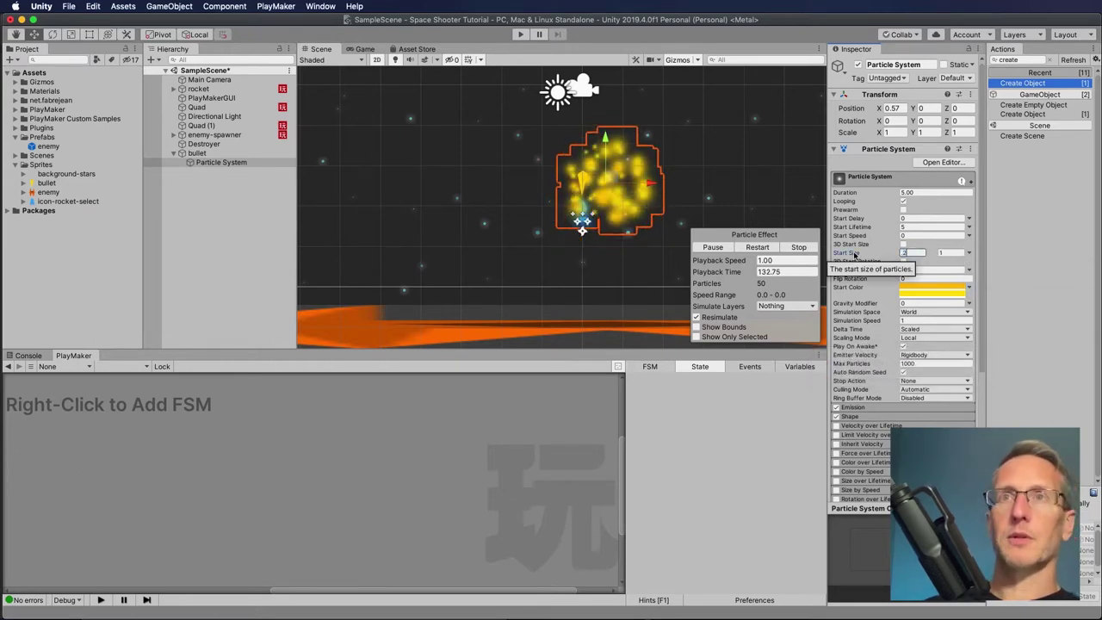
{"action": "type", "text": "0.3"}
{"action": "key", "text": "Return"}
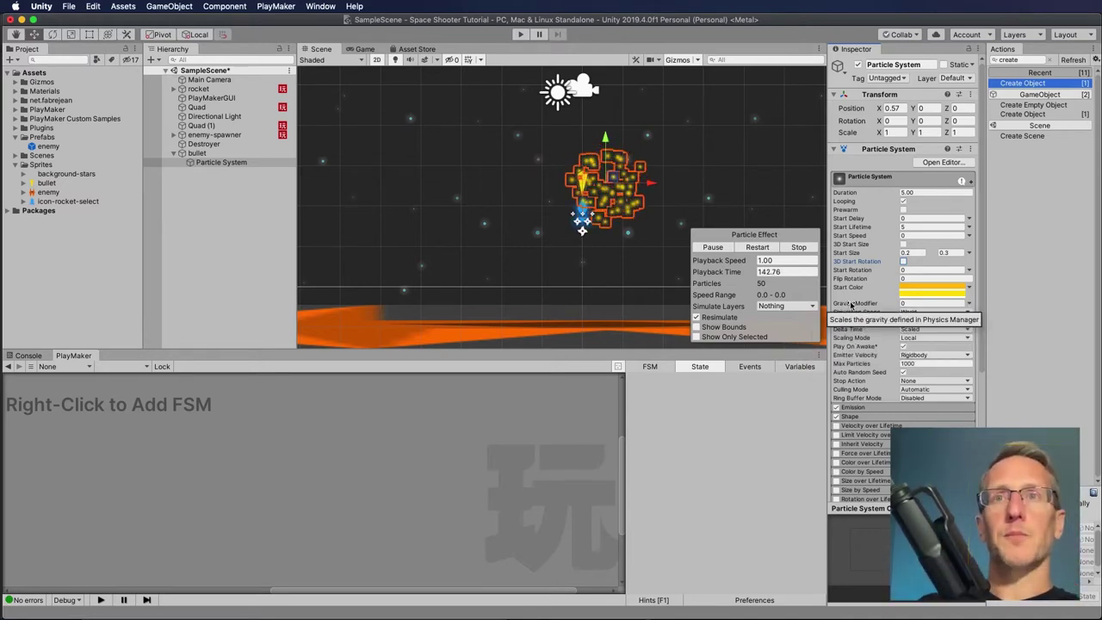
- Reduce the X and Y scale of the particle emitter's shape to a narrow upright strip about the size of the bullet
{"action": "scroll", "coordinate": [839, 357], "scroll_direction": "down", "scroll_amount": 1}
{"action": "left_click", "coordinate": [850, 397]}
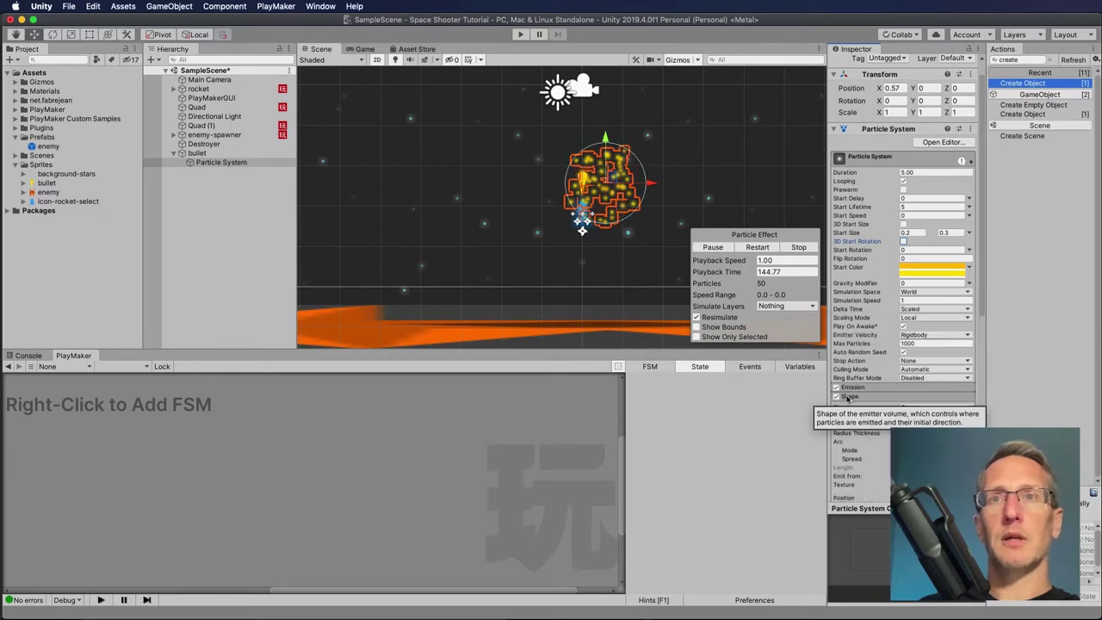
{"action": "scroll", "coordinate": [887, 441], "scroll_direction": "down", "scroll_amount": 3}
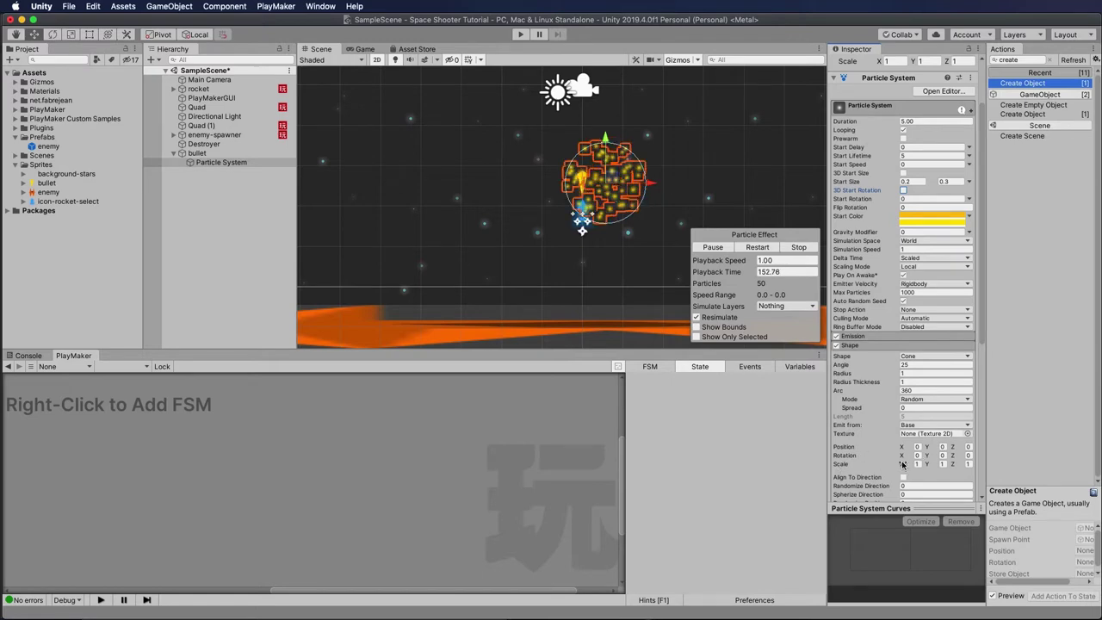
{"action": "left_click_drag", "start_coordinate": [901, 466], "coordinate": [880, 464]}
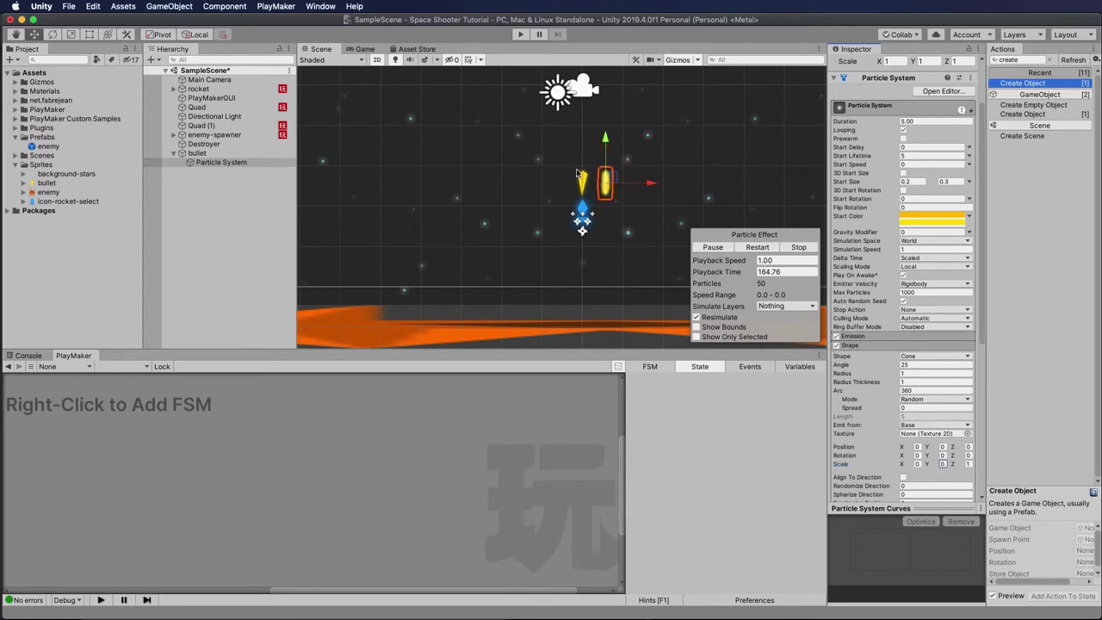
- Move the particle system sideways onto the bullet, to about X 0, then collapse the bullet's children and clear the selection
{"action": "scroll", "coordinate": [576, 173], "scroll_direction": "up", "scroll_amount": 5}
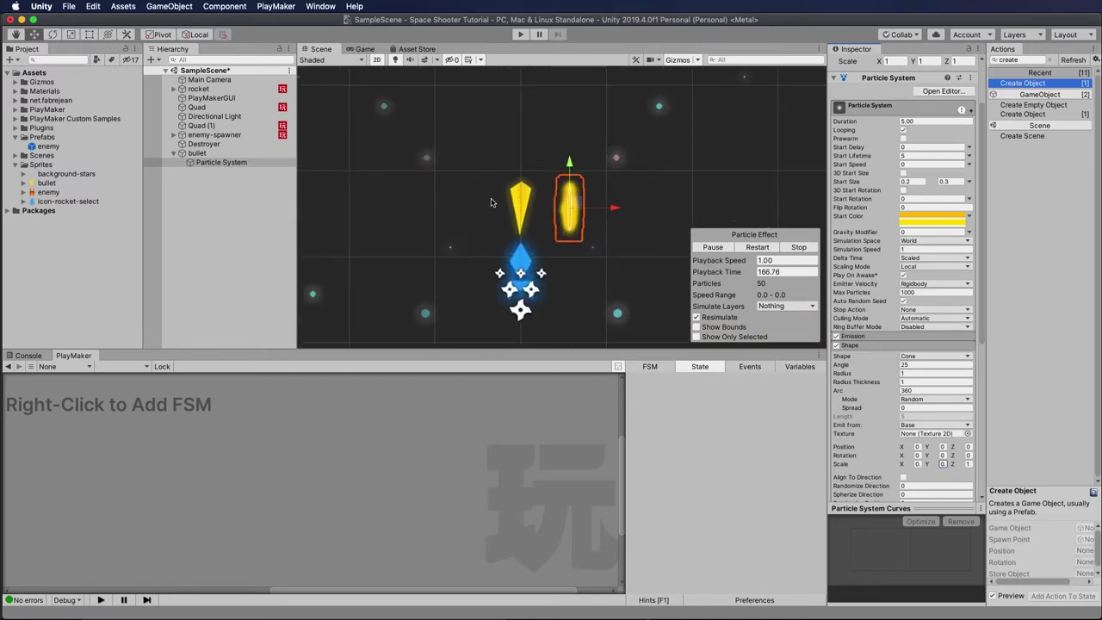
{"action": "scroll", "coordinate": [491, 202], "scroll_direction": "up", "scroll_amount": 4}
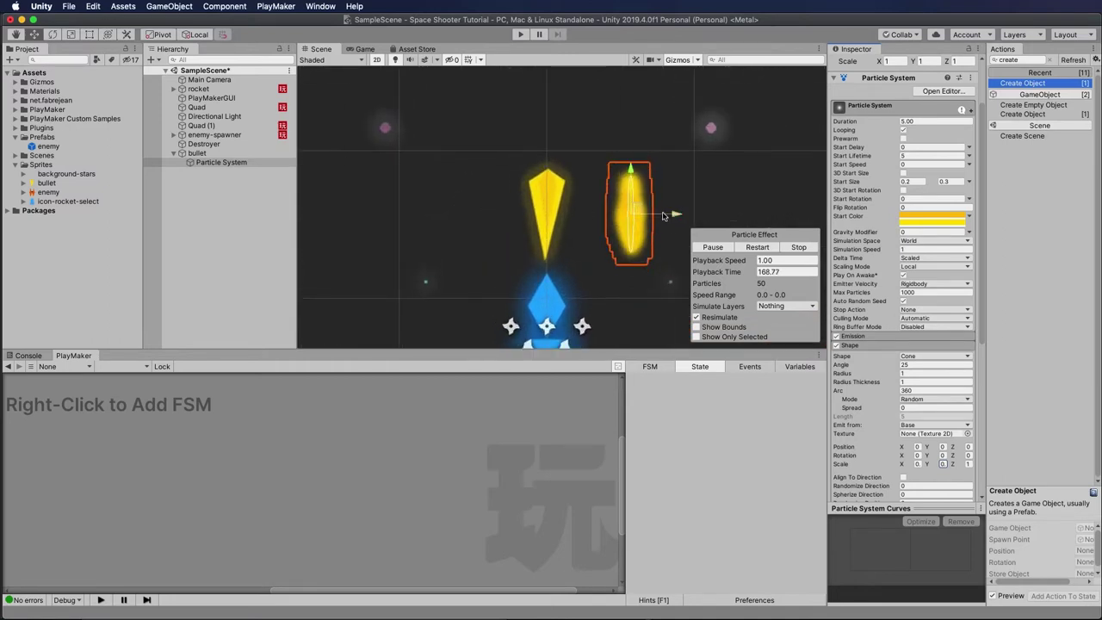
{"action": "left_click_drag", "start_coordinate": [647, 215], "coordinate": [588, 214]}
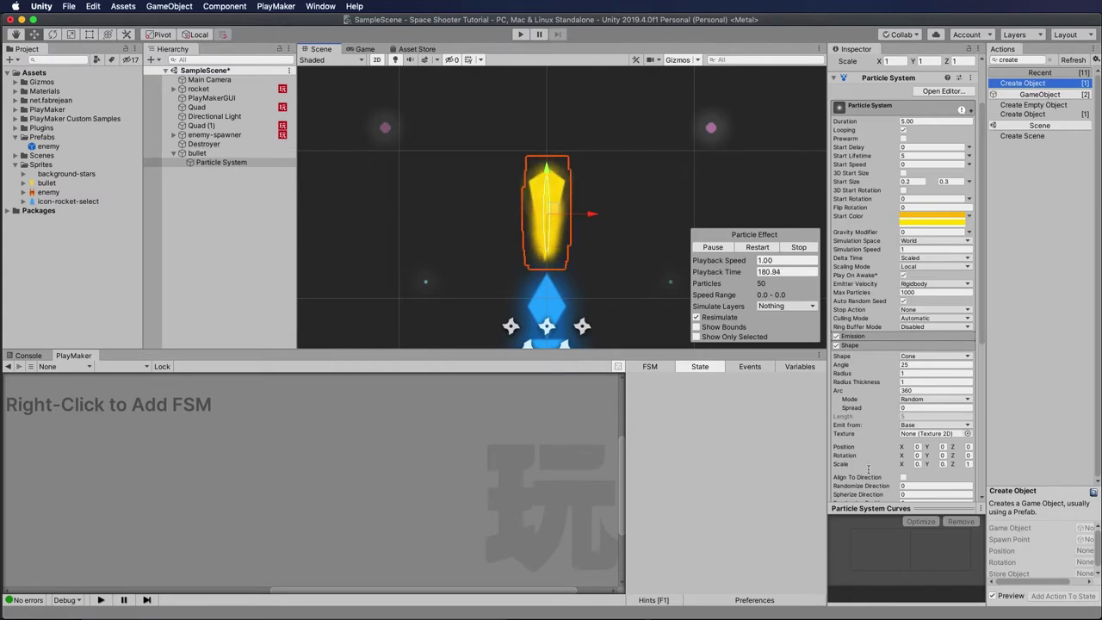
{"action": "left_click", "coordinate": [174, 154]}
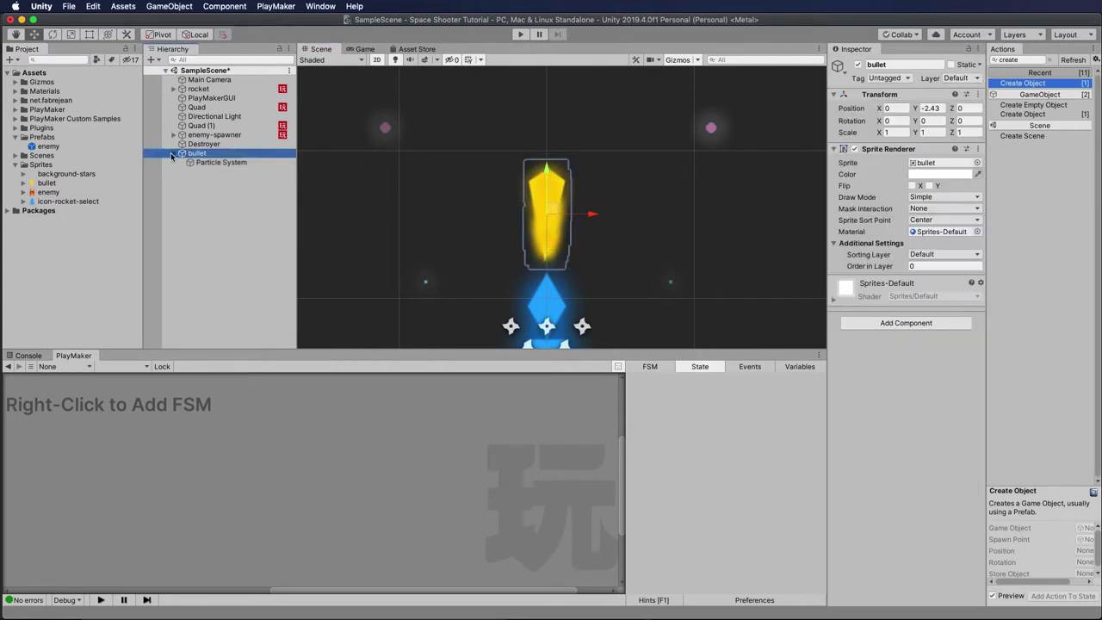
{"action": "left_click", "coordinate": [175, 154]}
{"action": "left_click", "coordinate": [496, 270]}
{"action": "scroll", "coordinate": [496, 270], "scroll_direction": "down", "scroll_amount": 5}
{"action": "scroll", "coordinate": [696, 264], "scroll_direction": "down", "scroll_amount": 2}
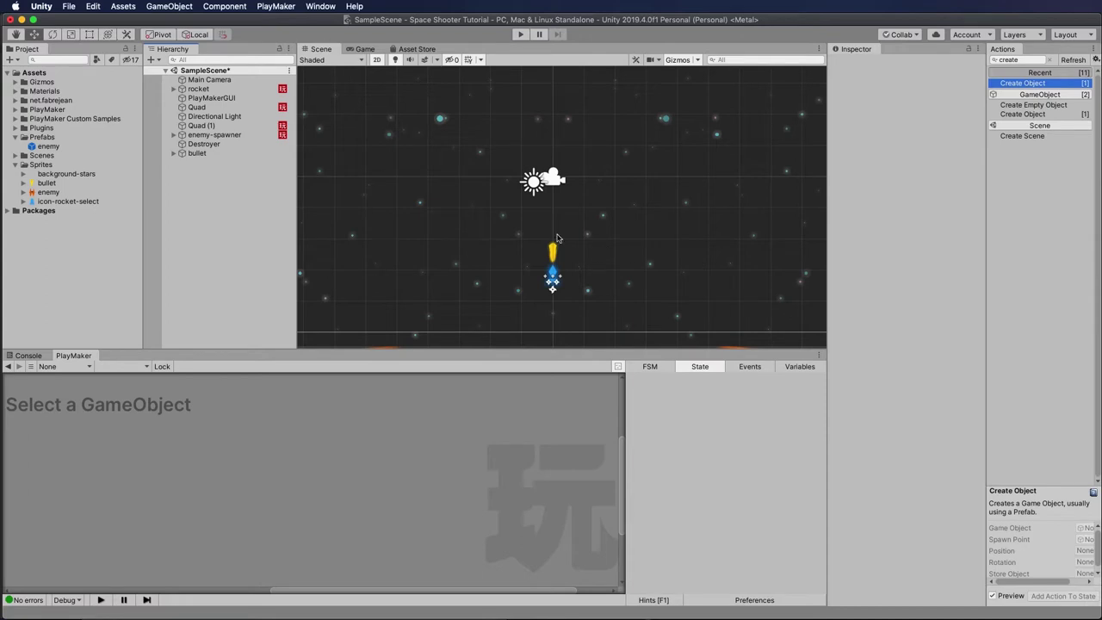
- Add a PlayMaker FSM to the bullet object and name its first state moveBullet
{"action": "left_click", "coordinate": [199, 152]}
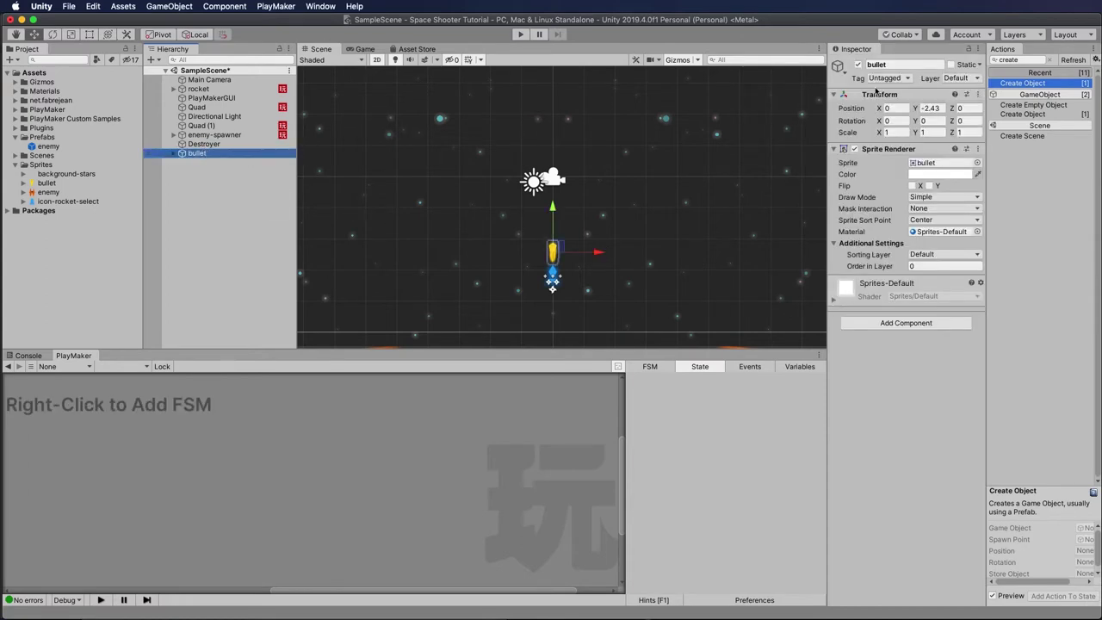
{"action": "left_click", "coordinate": [1022, 57]}
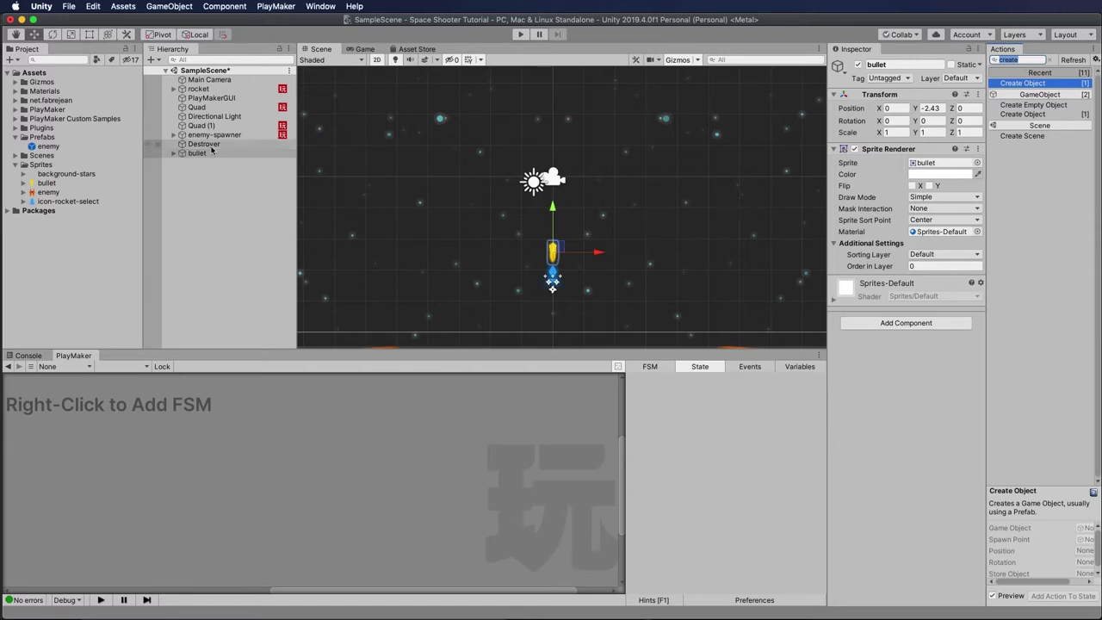
{"action": "right_click", "coordinate": [282, 447]}
{"action": "key", "text": "Return"}
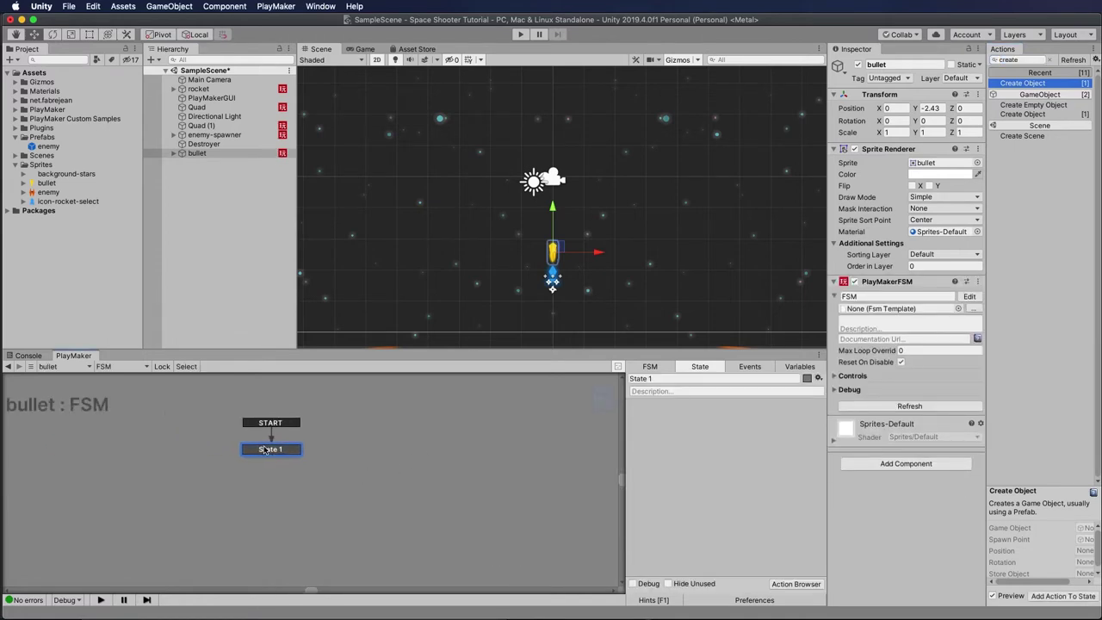
{"action": "left_click", "coordinate": [662, 378]}
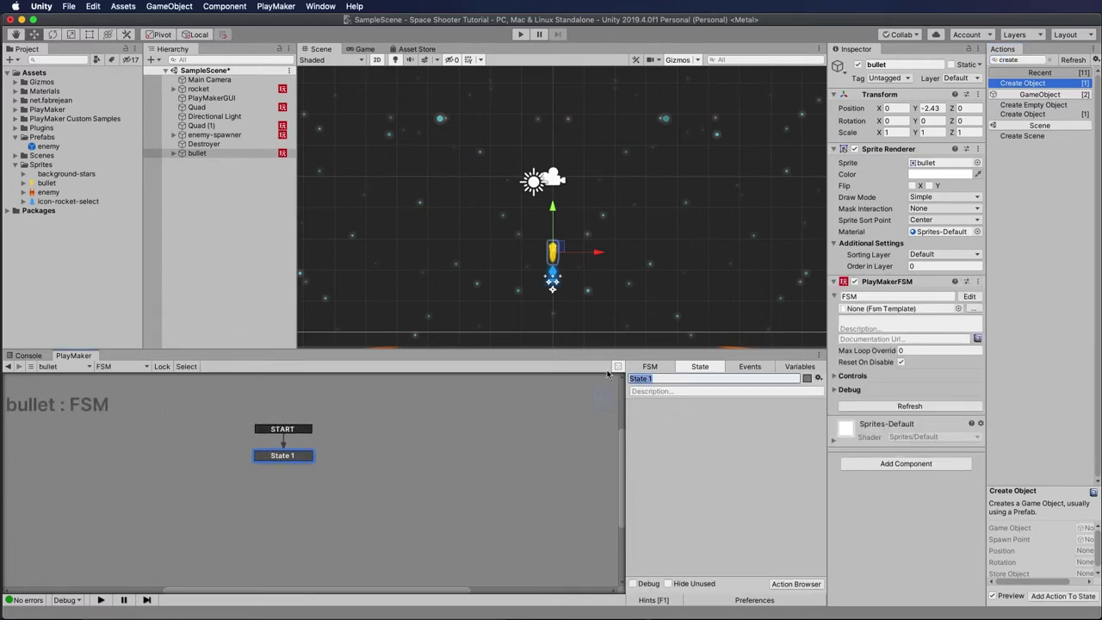
{"action": "type", "text": "moveBullet"}
- Add a Set Velocity action to the moveBullet state and give the bullet the required Rigidbody component
{"action": "left_click", "coordinate": [1023, 58]}
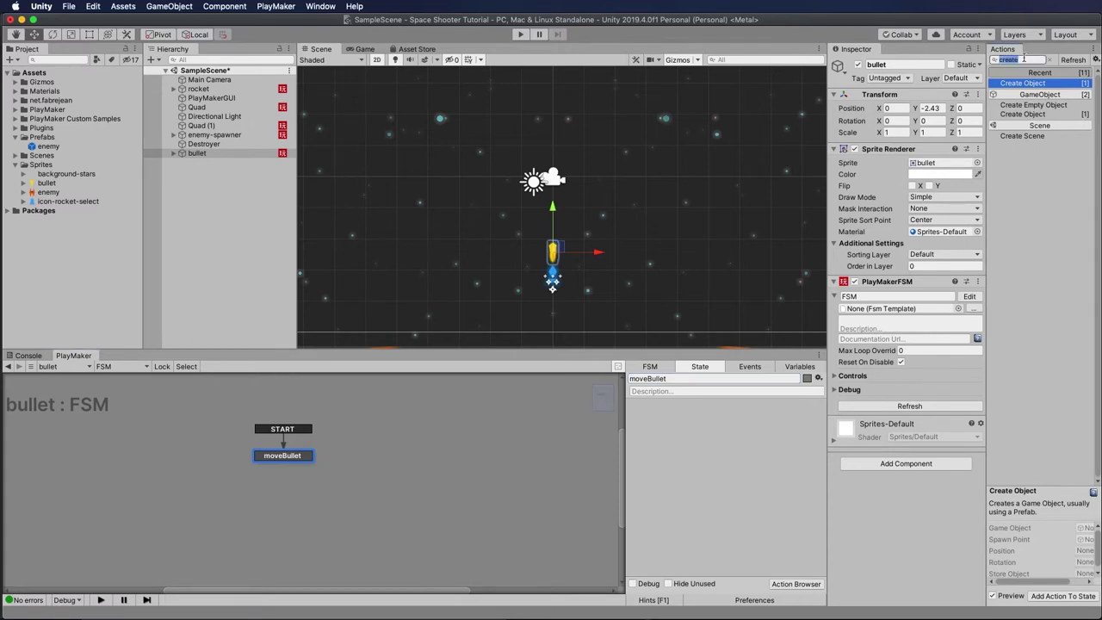
{"action": "type", "text": "set"}
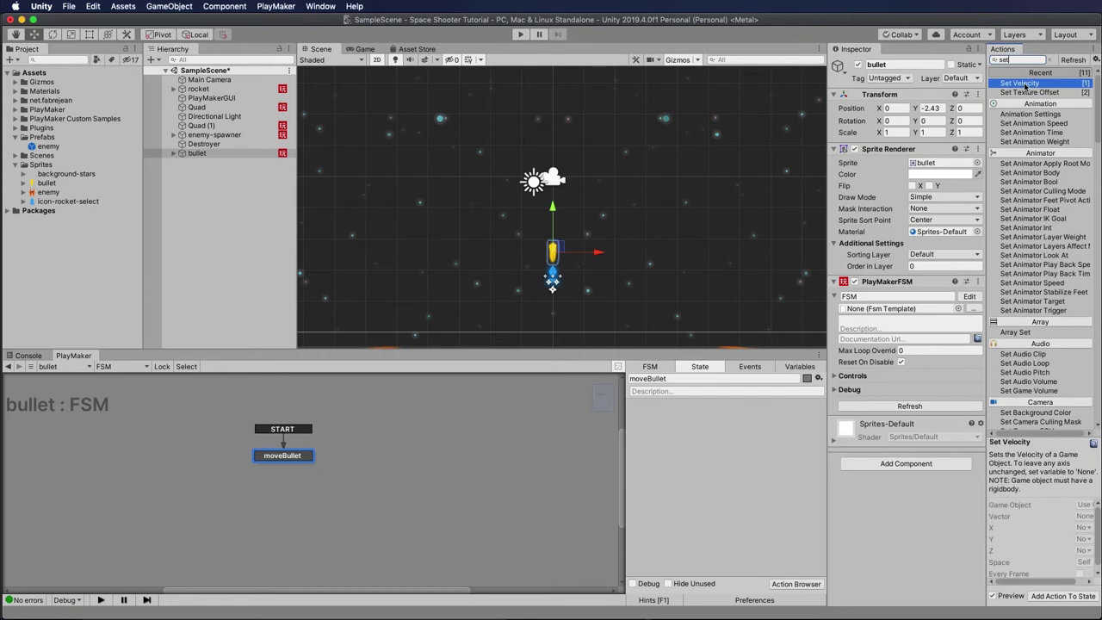
{"action": "left_click_drag", "start_coordinate": [1024, 84], "coordinate": [711, 438]}
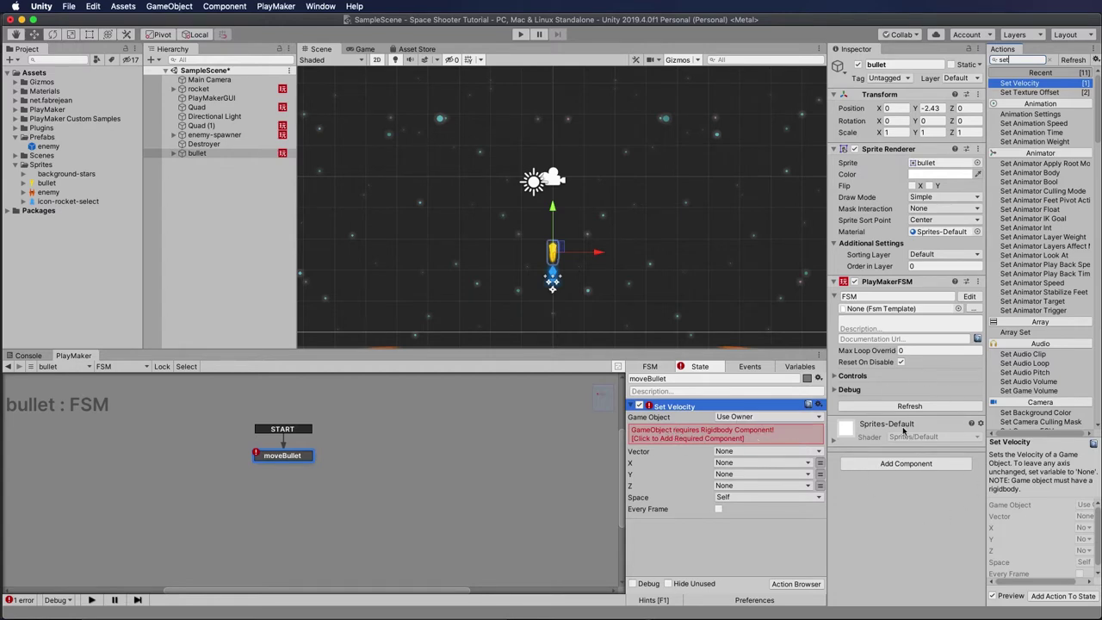
{"action": "left_click", "coordinate": [687, 437]}
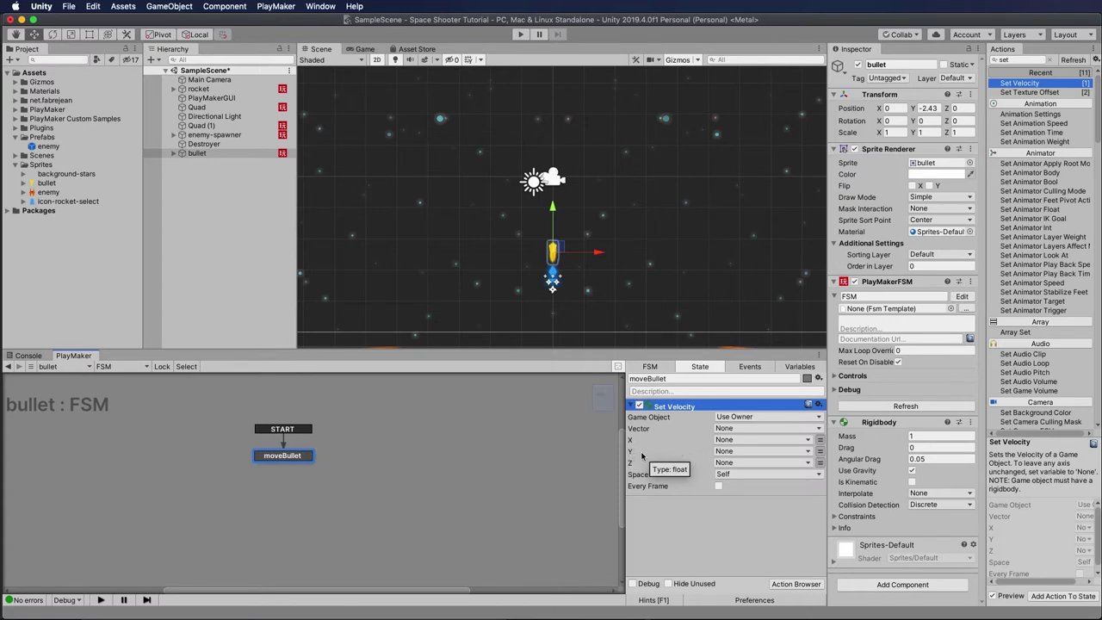
- Set the Y velocity of the Set Velocity action to a fixed value of 5 and play-test the bullet's movement
{"action": "left_click", "coordinate": [743, 451]}
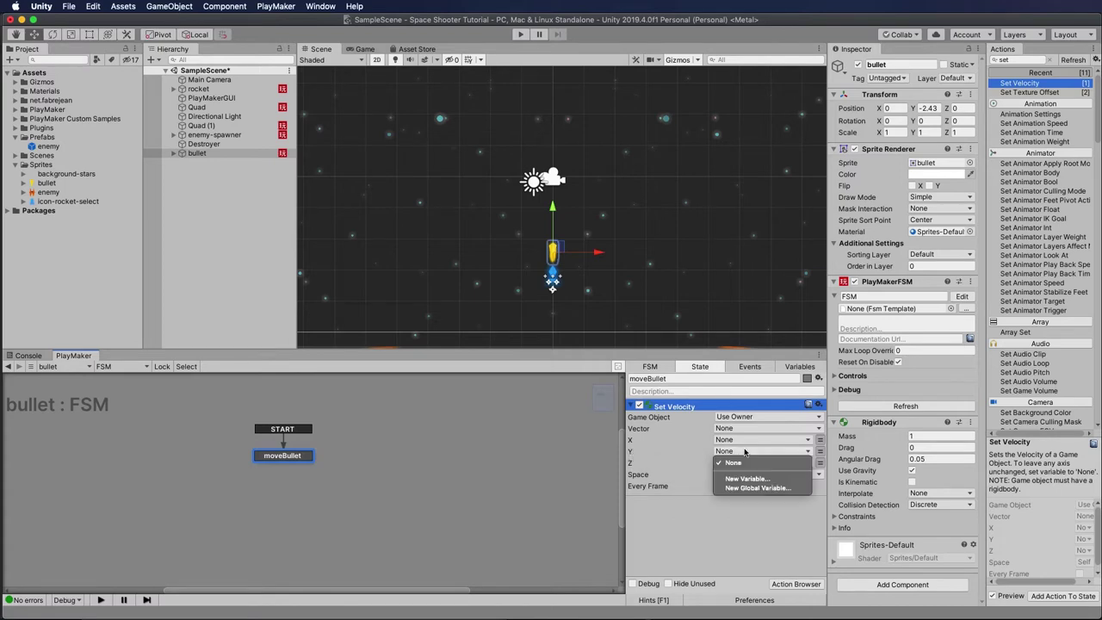
{"action": "left_click", "coordinate": [692, 458]}
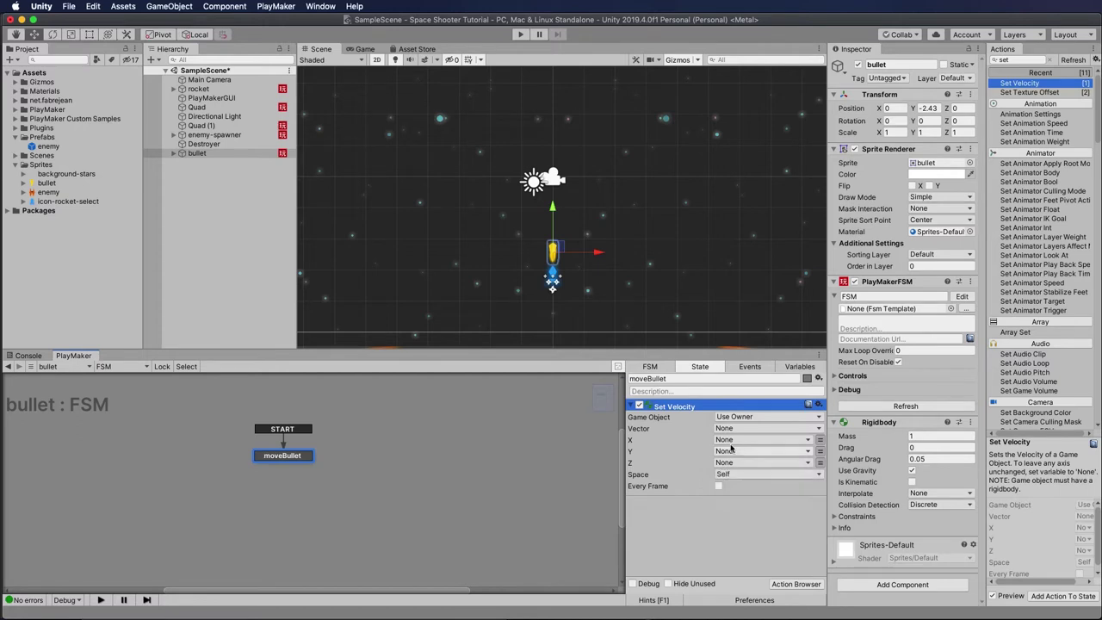
{"action": "left_click", "coordinate": [819, 451]}
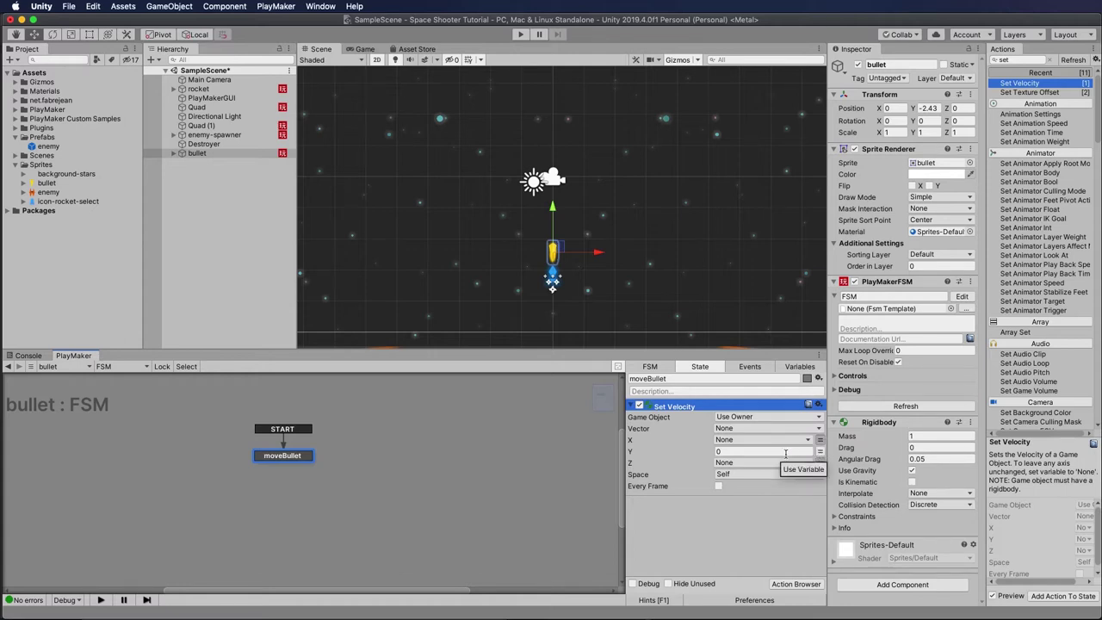
{"action": "left_click", "coordinate": [716, 452]}
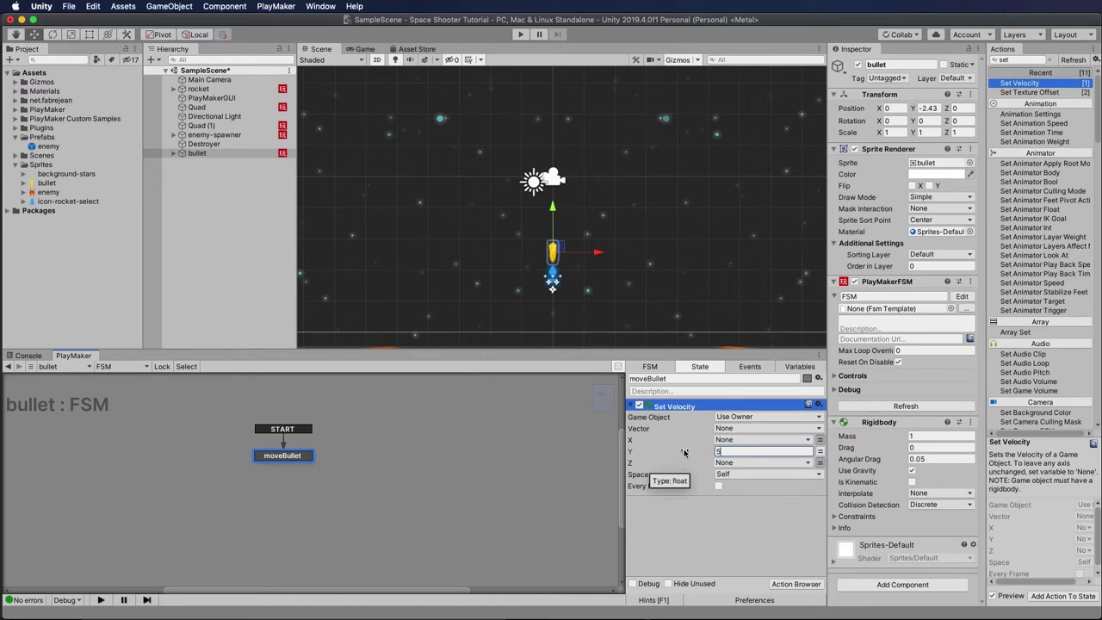
{"action": "left_click", "coordinate": [705, 500]}
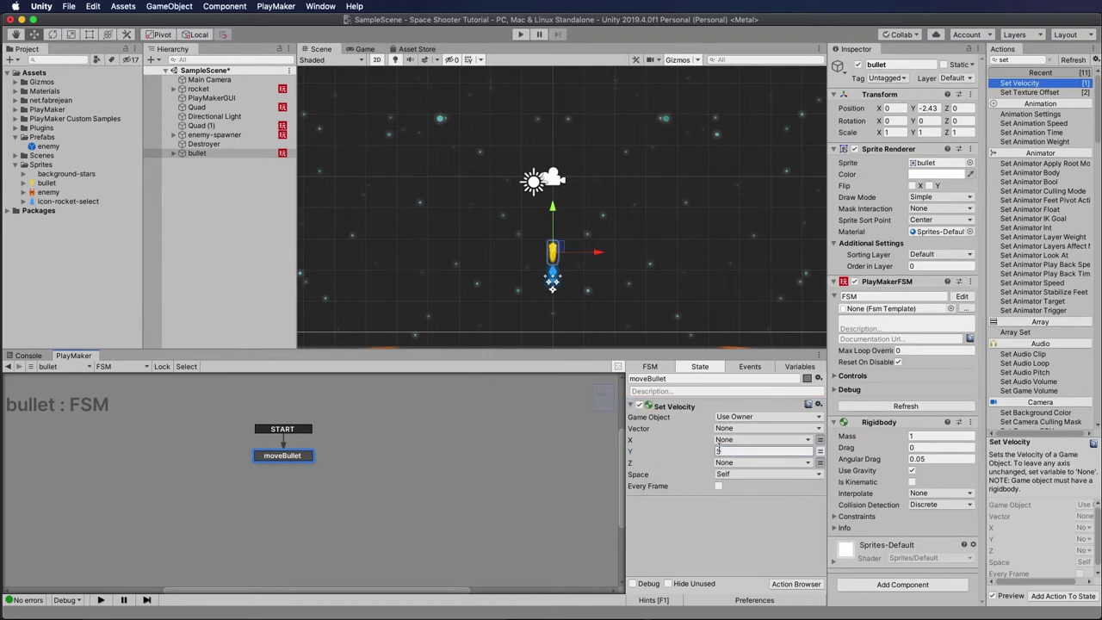
{"action": "left_click", "coordinate": [519, 35]}
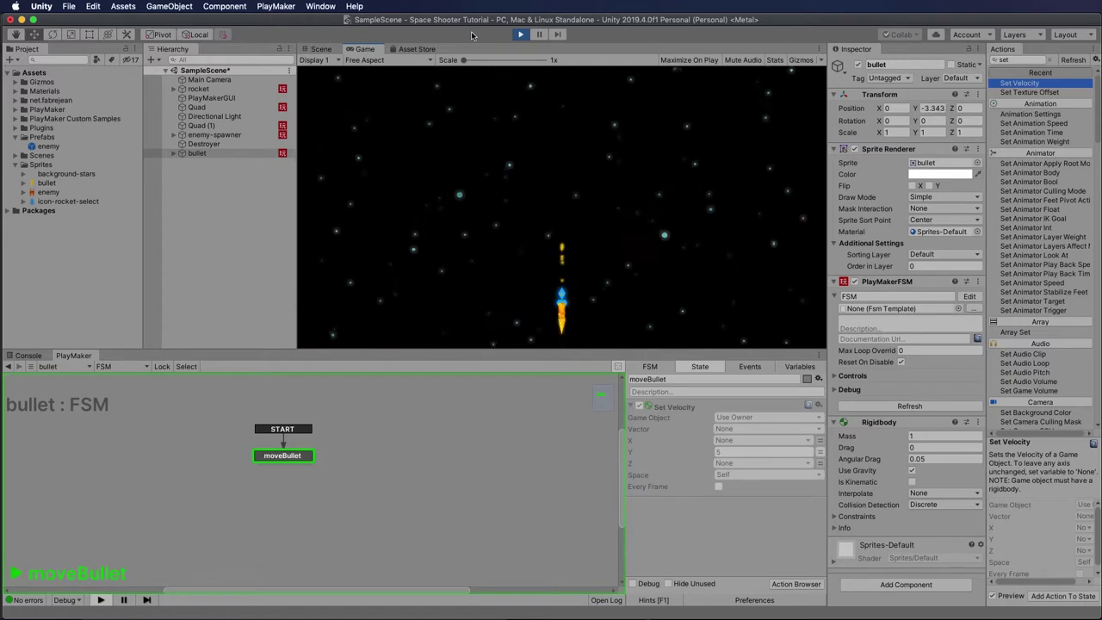
{"action": "left_click", "coordinate": [519, 34]}
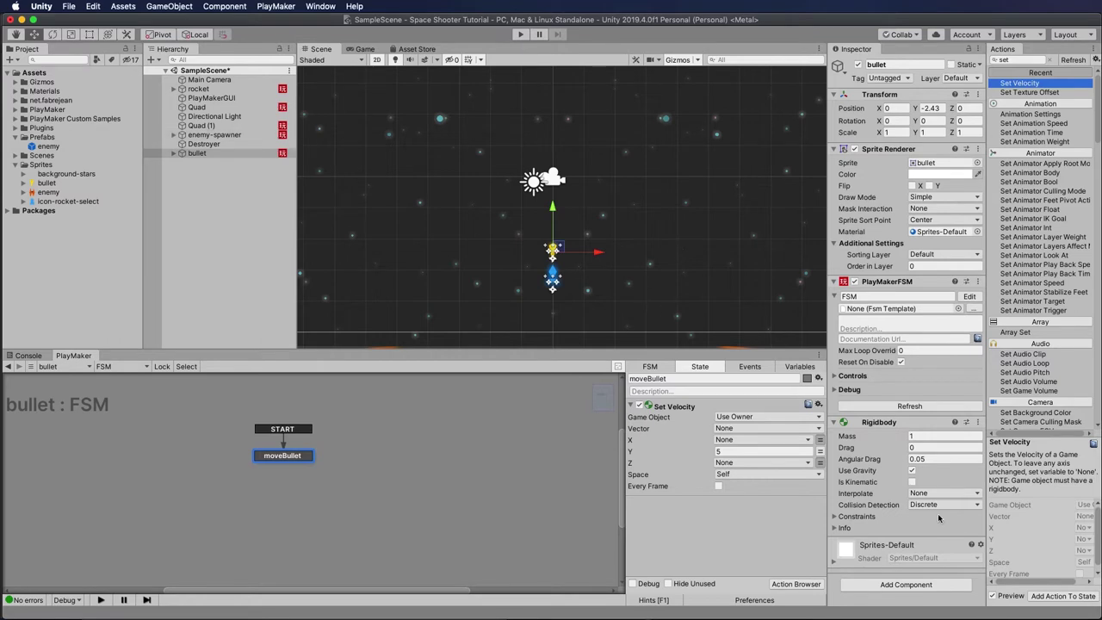
- Turn off gravity on the bullet's Rigidbody and play-test the game again
{"action": "left_click", "coordinate": [911, 471]}
{"action": "left_click", "coordinate": [520, 35]}
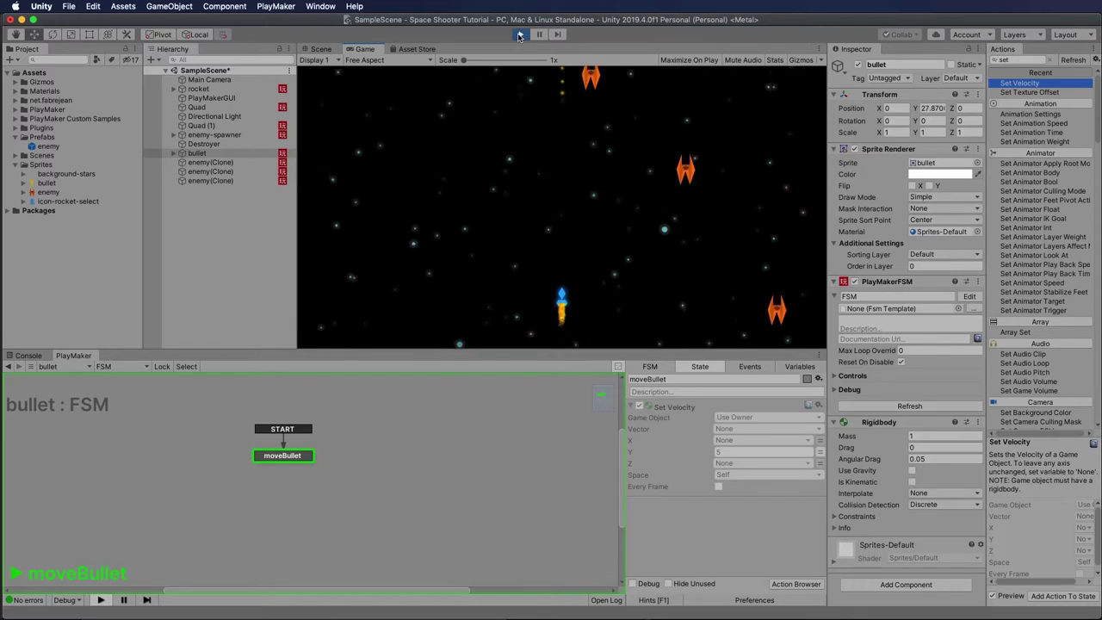
{"action": "key", "text": "super+p"}
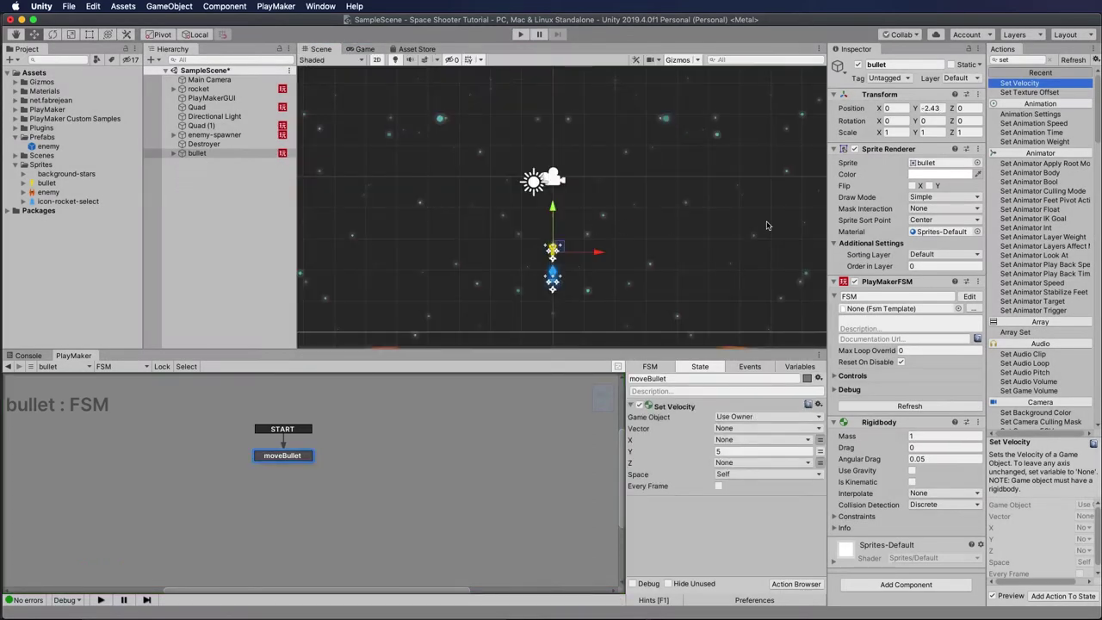
- Set the emission rate over time of the bullet's particle system to 100
{"action": "left_click", "coordinate": [174, 154]}
{"action": "left_click", "coordinate": [215, 162]}
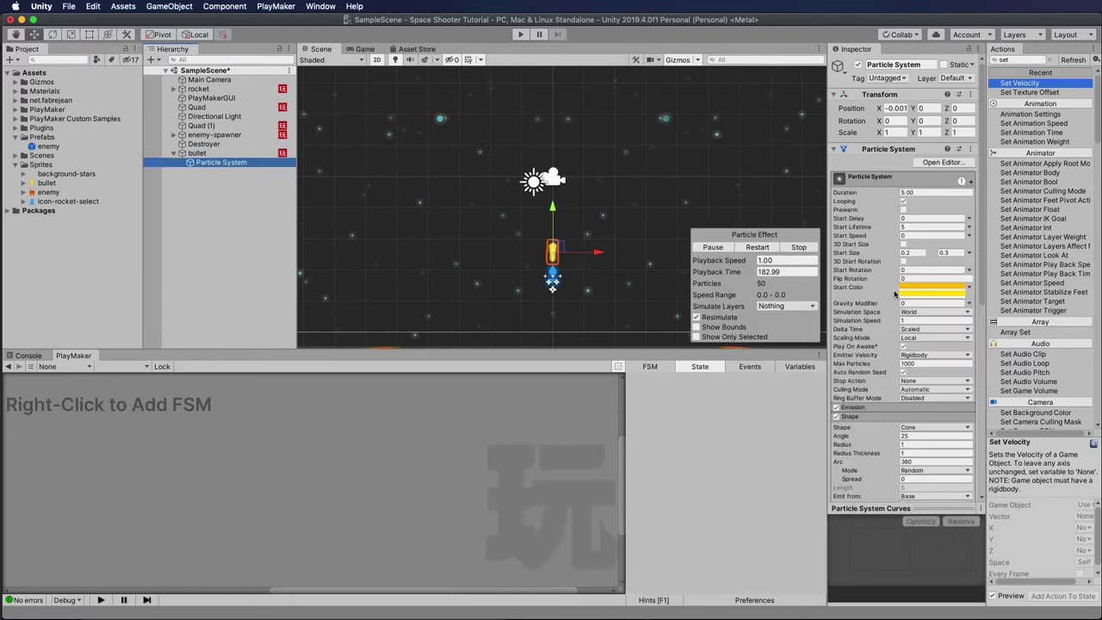
{"action": "left_click", "coordinate": [860, 407]}
{"action": "left_click", "coordinate": [903, 418]}
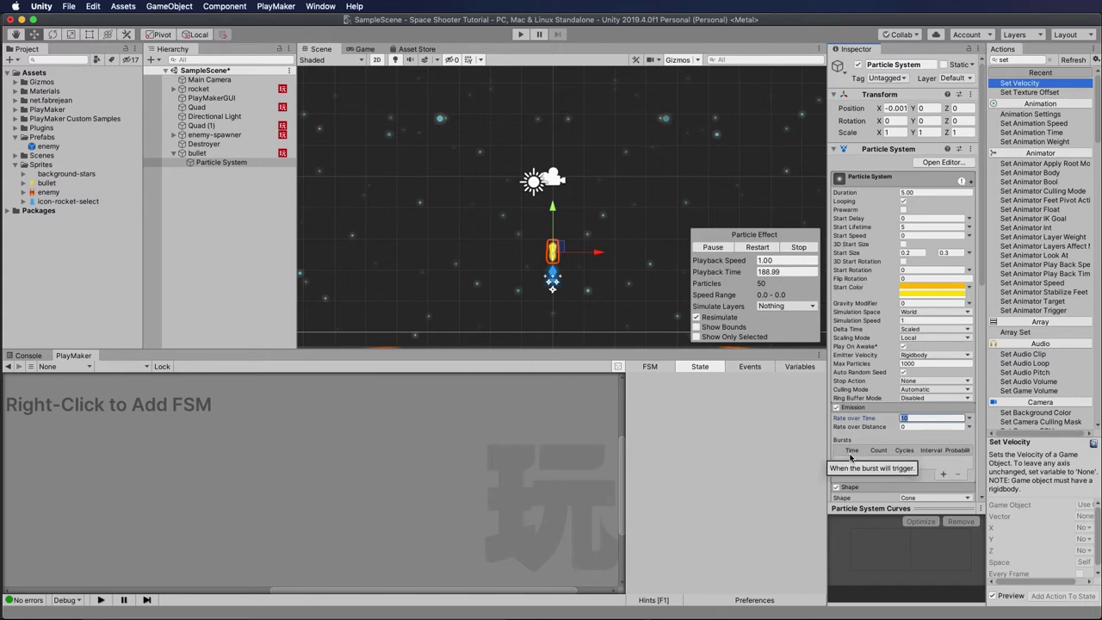
{"action": "type", "text": "100"}
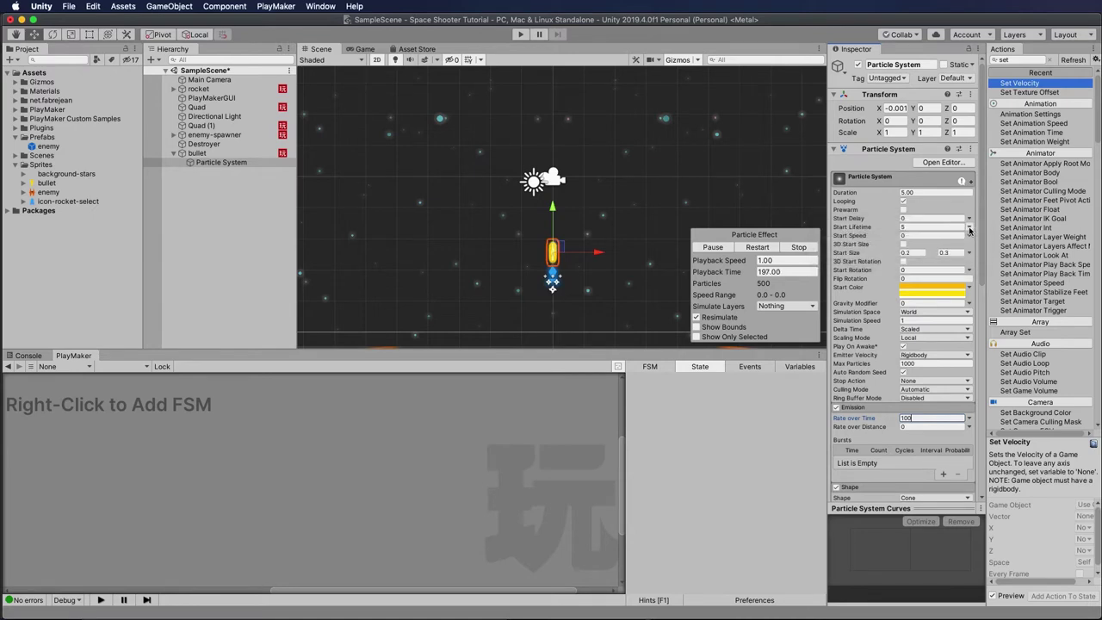
- Set the particles' start lifetime to Random Between Two Constants, with short values up to 0.5
{"action": "left_click", "coordinate": [968, 229]}
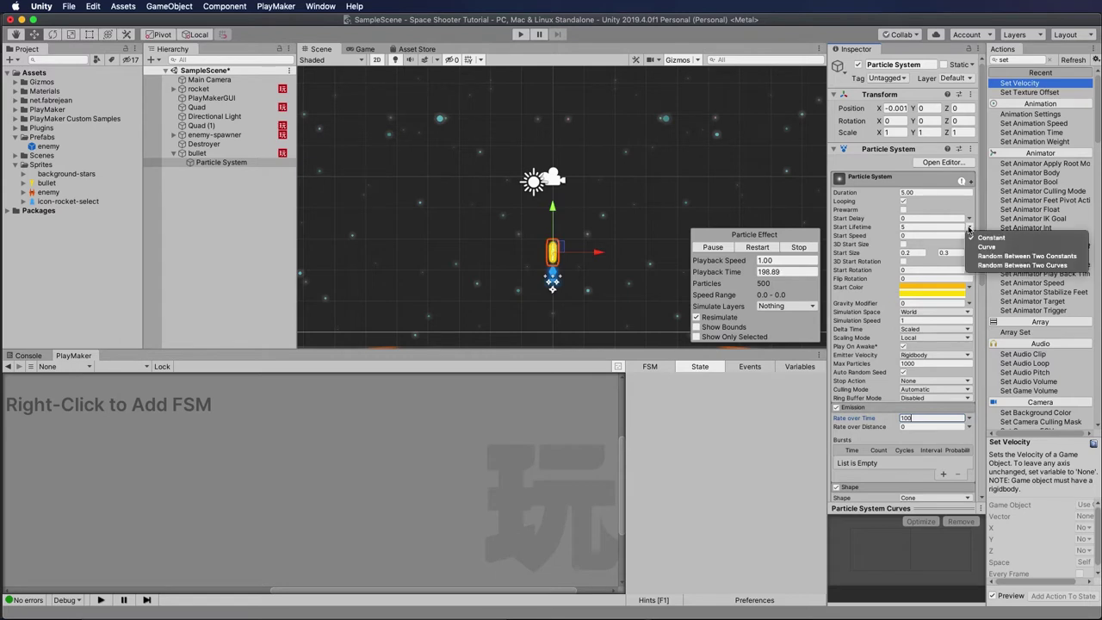
{"action": "left_click", "coordinate": [988, 255]}
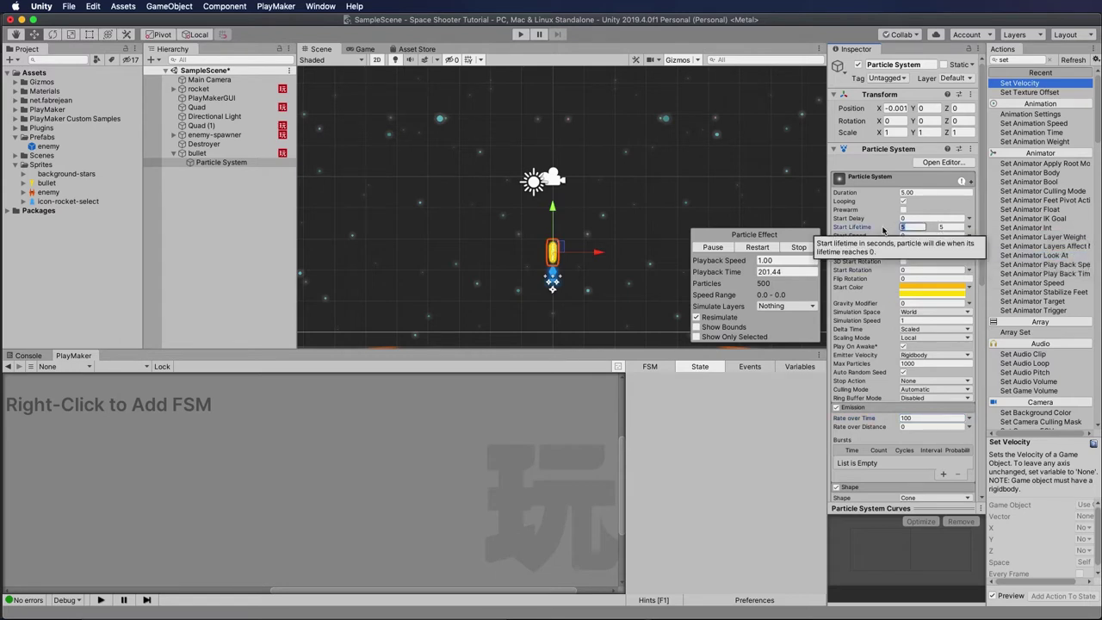
{"action": "type", "text": "1"}
{"action": "key", "text": "Tab"}
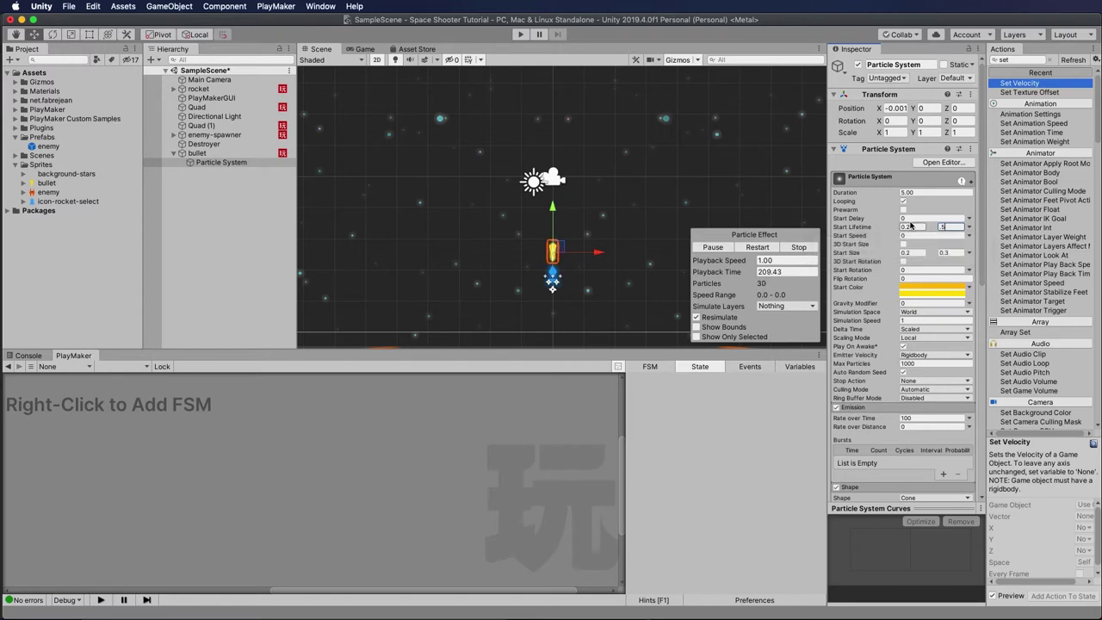
{"action": "left_click", "coordinate": [908, 226]}
{"action": "key", "text": "Tab"}
- Set the Y velocity of the bullet's Set Velocity action to 9 and play-test the game
{"action": "left_click", "coordinate": [197, 153]}
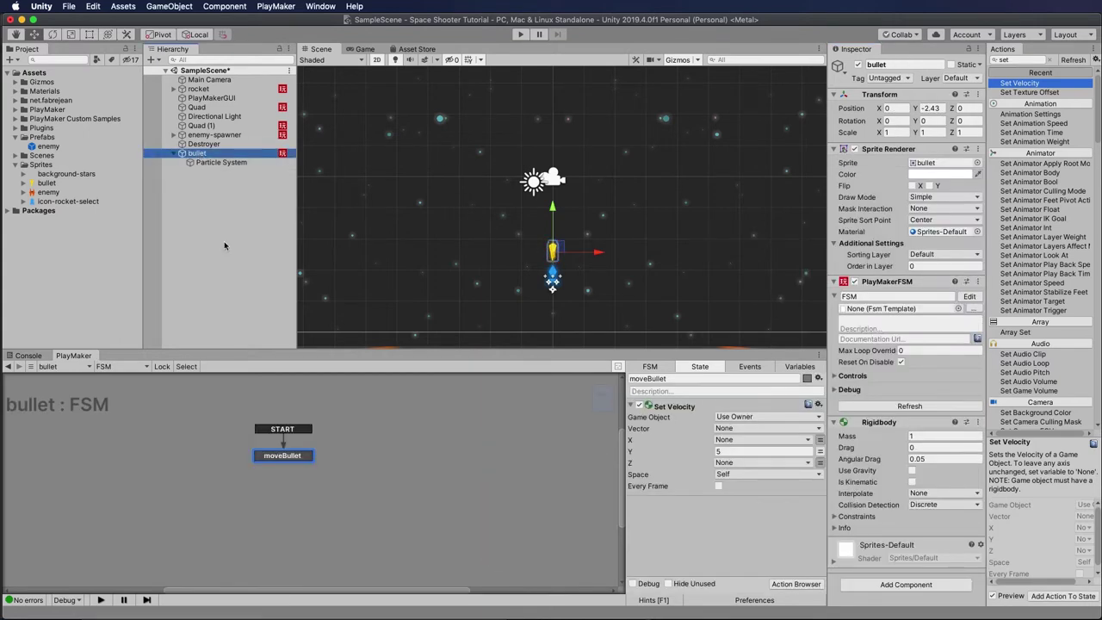
{"action": "left_click", "coordinate": [717, 451]}
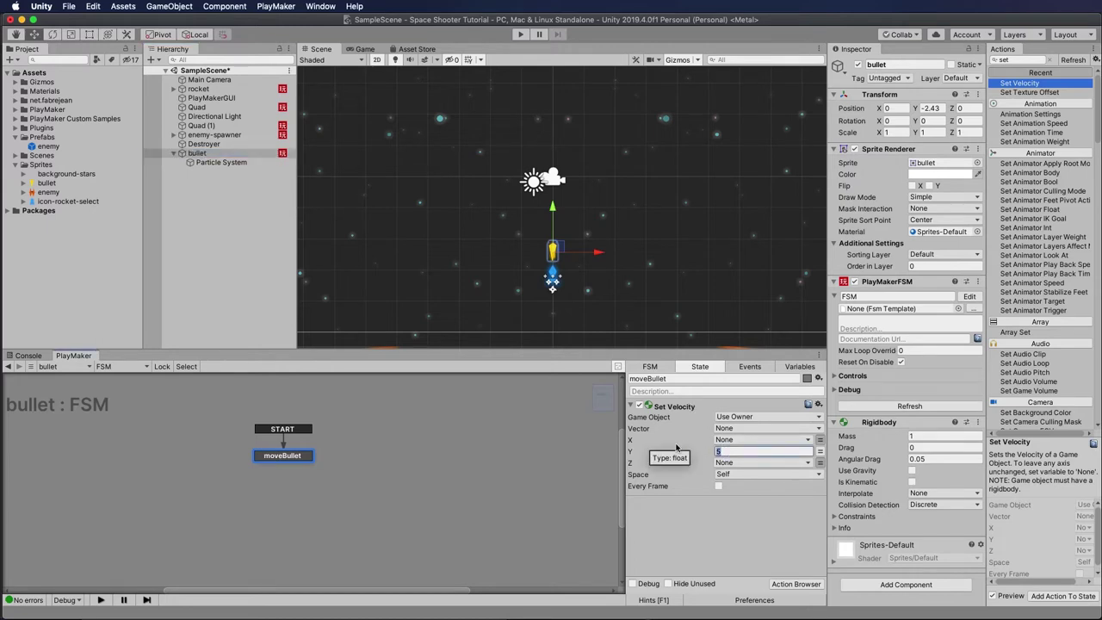
{"action": "left_click", "coordinate": [520, 34]}
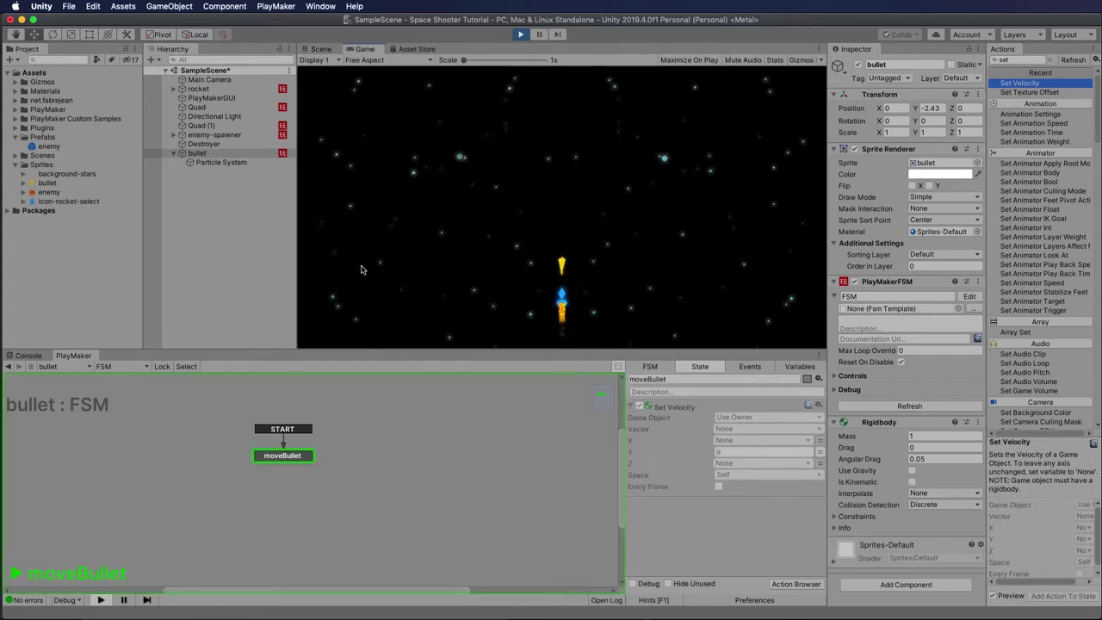
{"action": "left_click", "coordinate": [521, 36]}
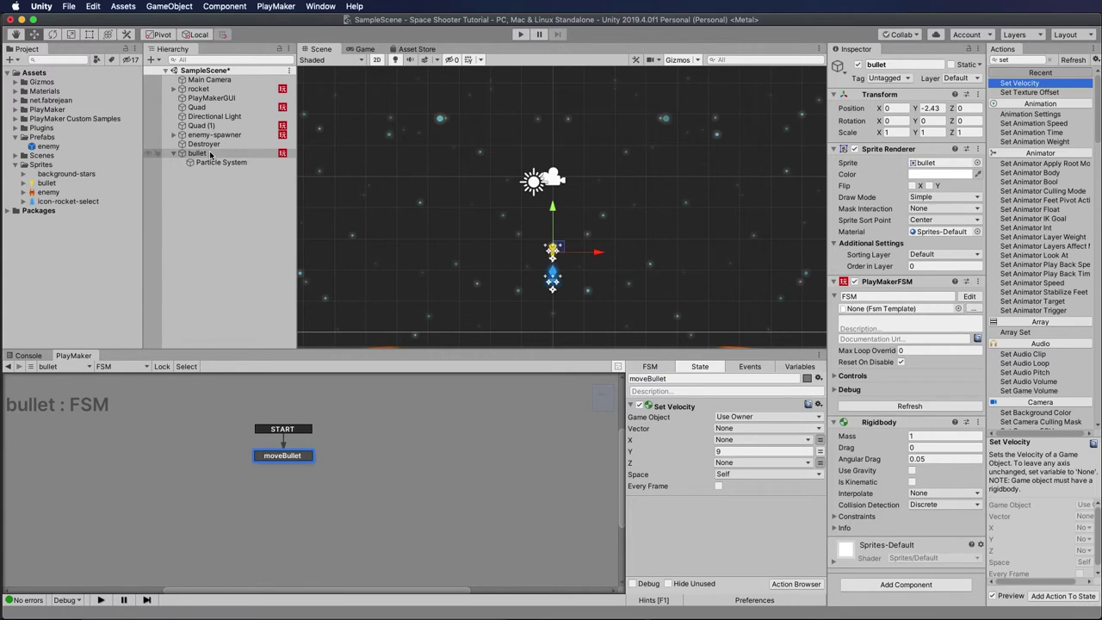
- Examine the Destroyer object below the play area and its collider settings
{"action": "scroll", "coordinate": [667, 174], "scroll_direction": "down", "scroll_amount": 3}
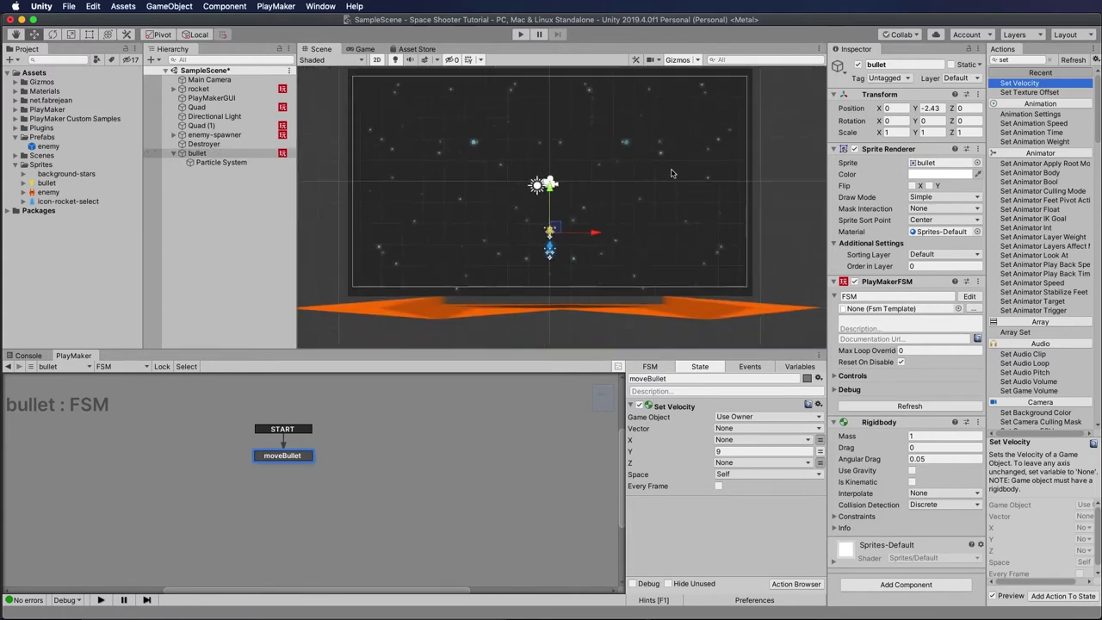
{"action": "scroll", "coordinate": [667, 174], "scroll_direction": "down", "scroll_amount": 1}
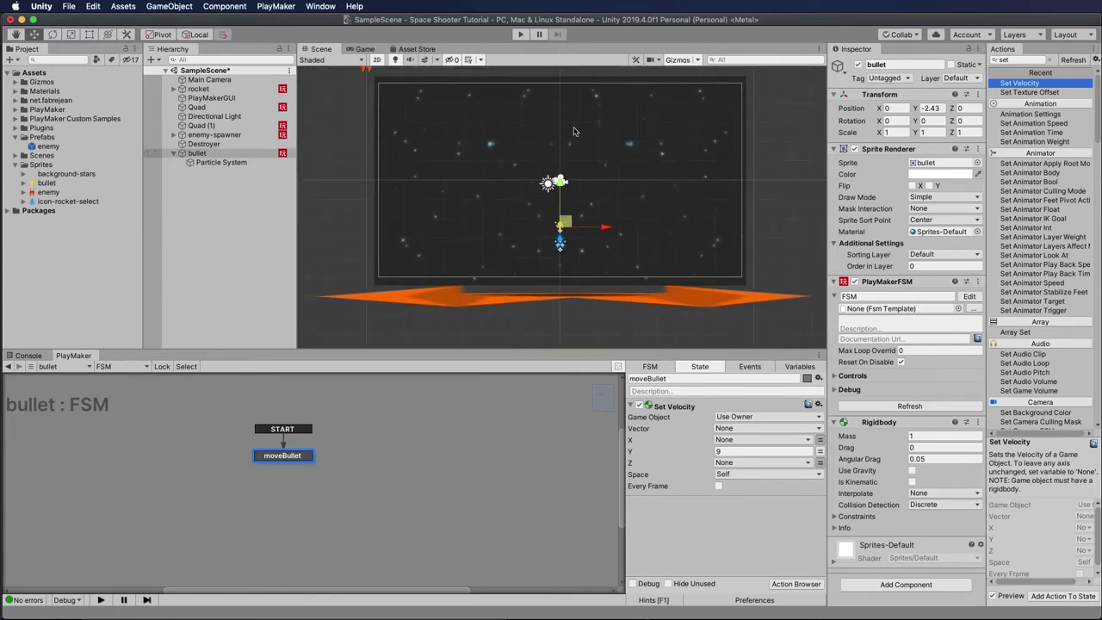
{"action": "left_click", "coordinate": [726, 293]}
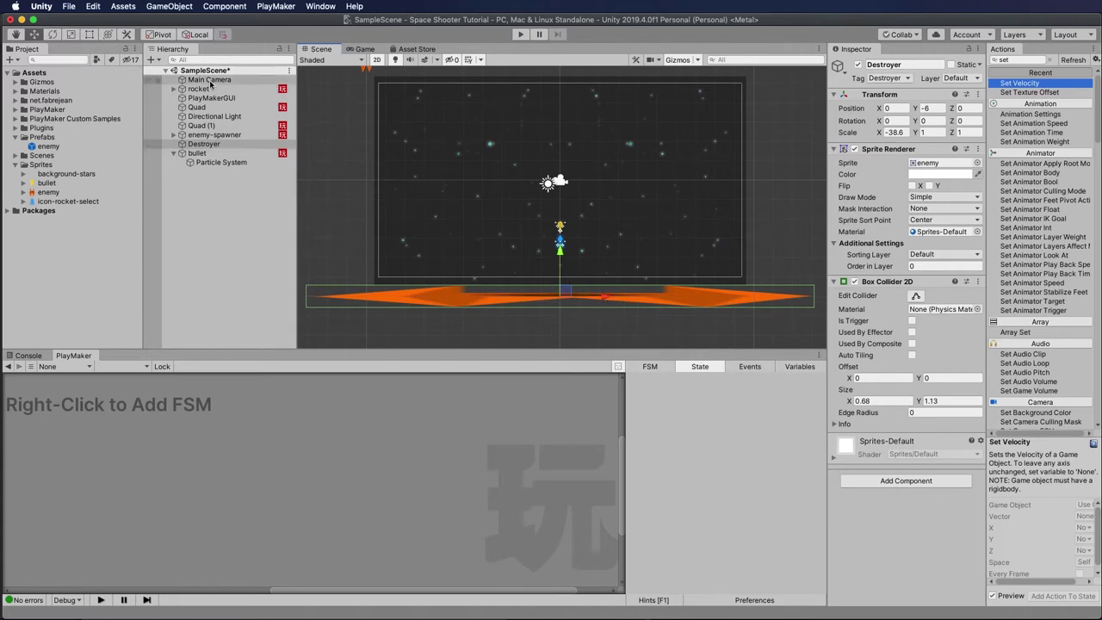
- Add a Get Property action targeting the bullet's Transform to the bullet's moveBullet state
{"action": "left_click", "coordinate": [196, 152]}
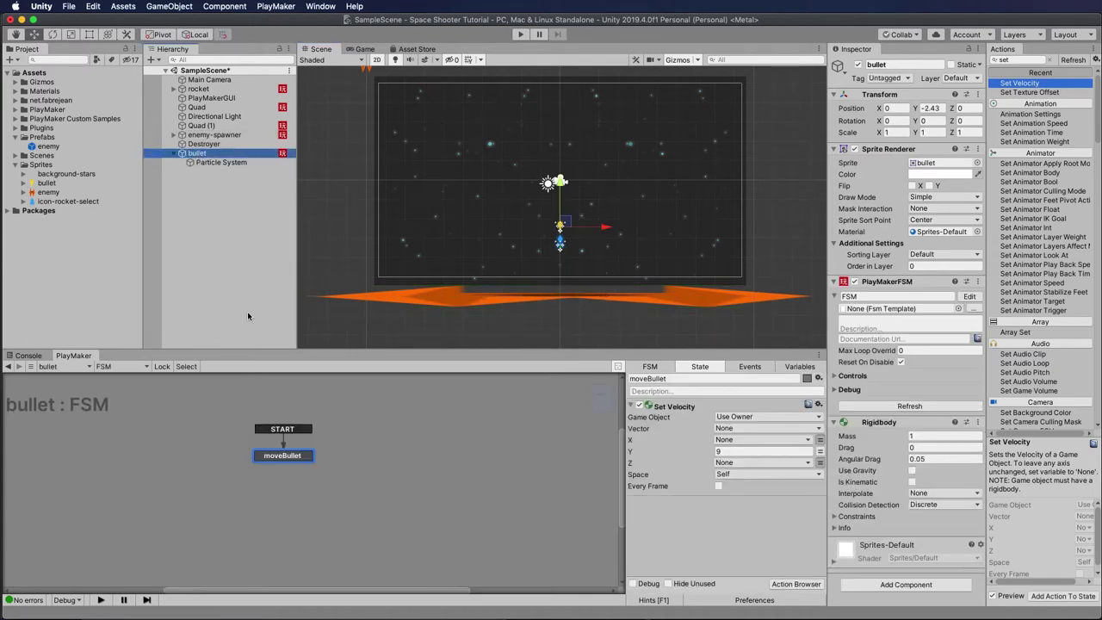
{"action": "left_click", "coordinate": [284, 456]}
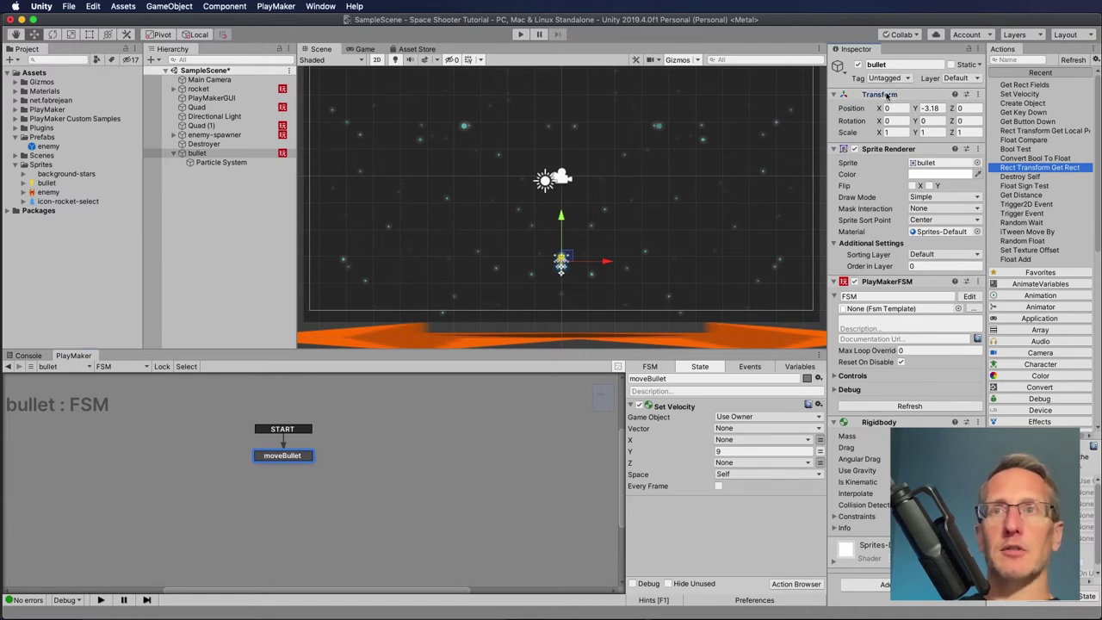
{"action": "left_click_drag", "start_coordinate": [886, 96], "coordinate": [673, 506]}
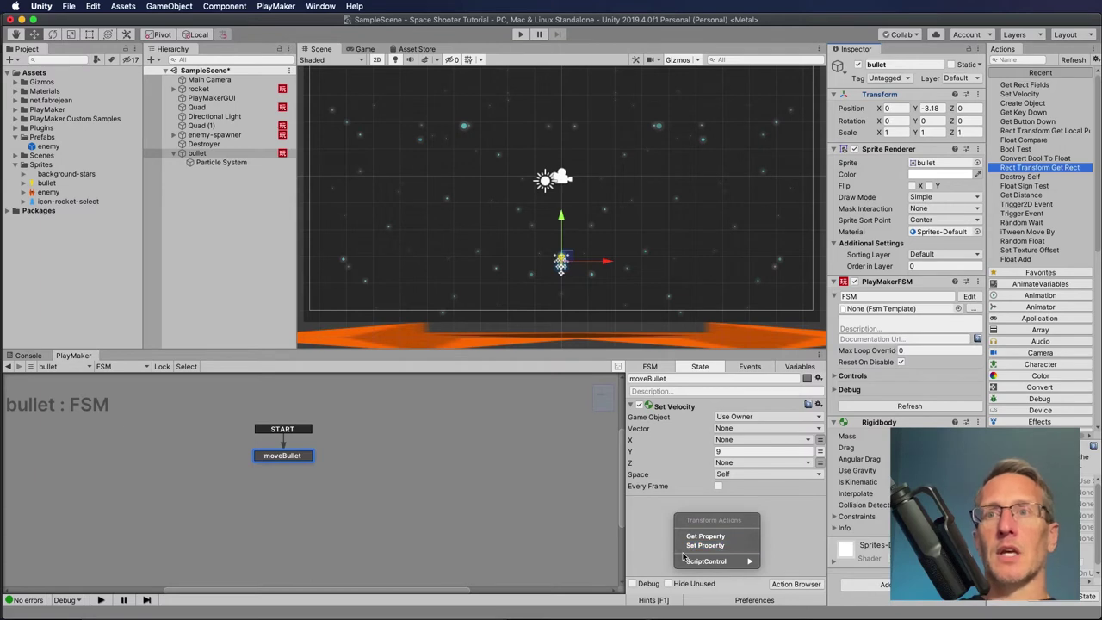
{"action": "mouse_move", "coordinate": [697, 562]}
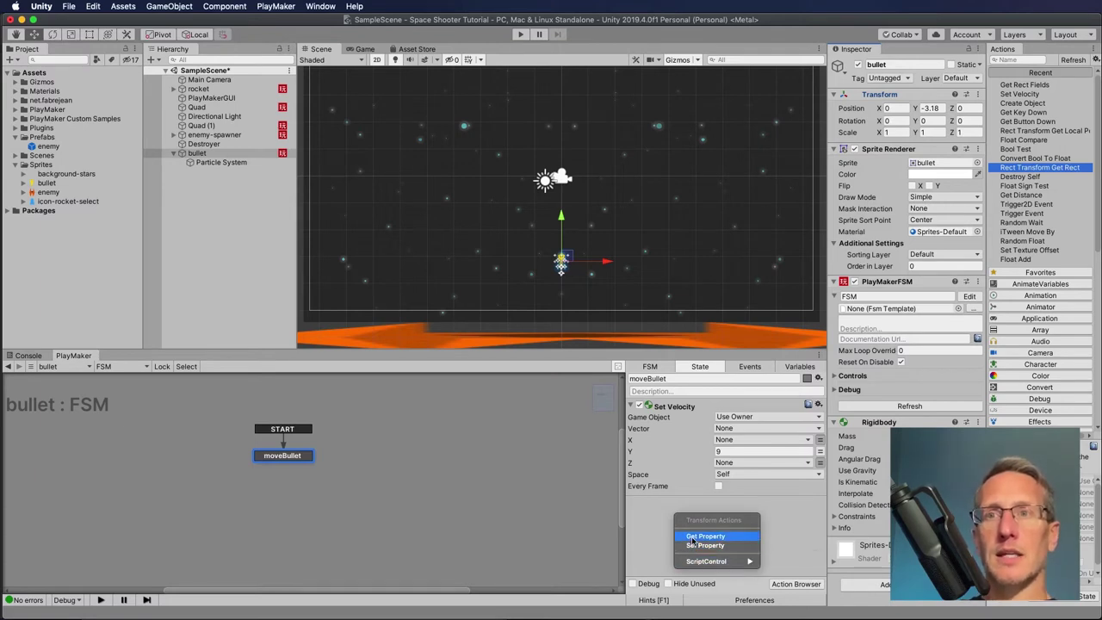
{"action": "left_click", "coordinate": [691, 536]}
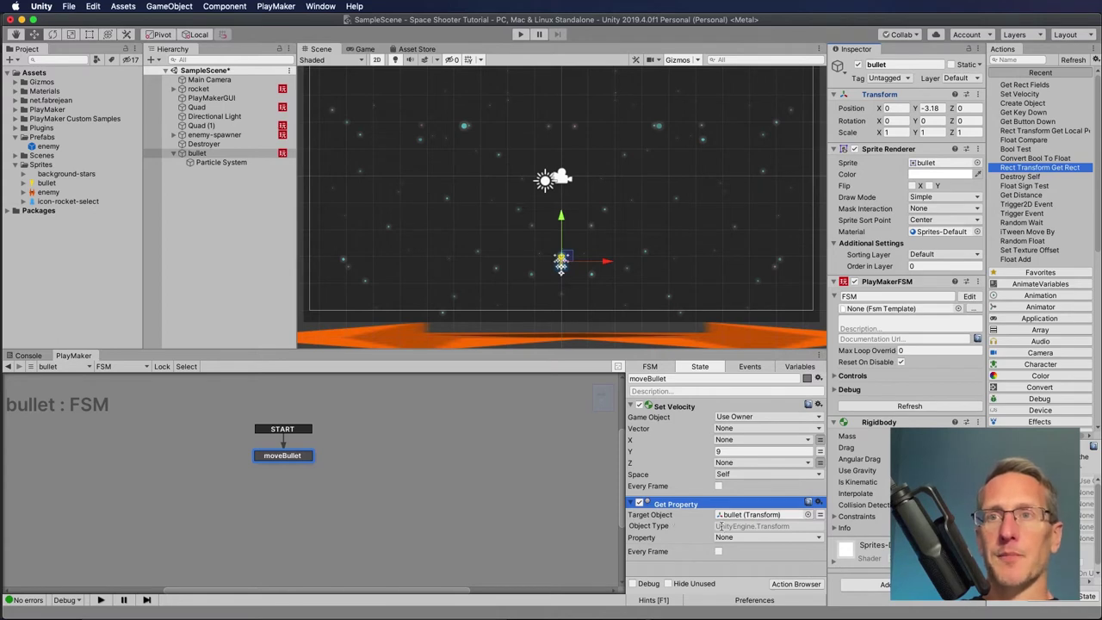
- Place Get Property above Set Velocity and have it store localPosition.y in the float variable DistanceFlown
{"action": "left_click", "coordinate": [739, 537]}
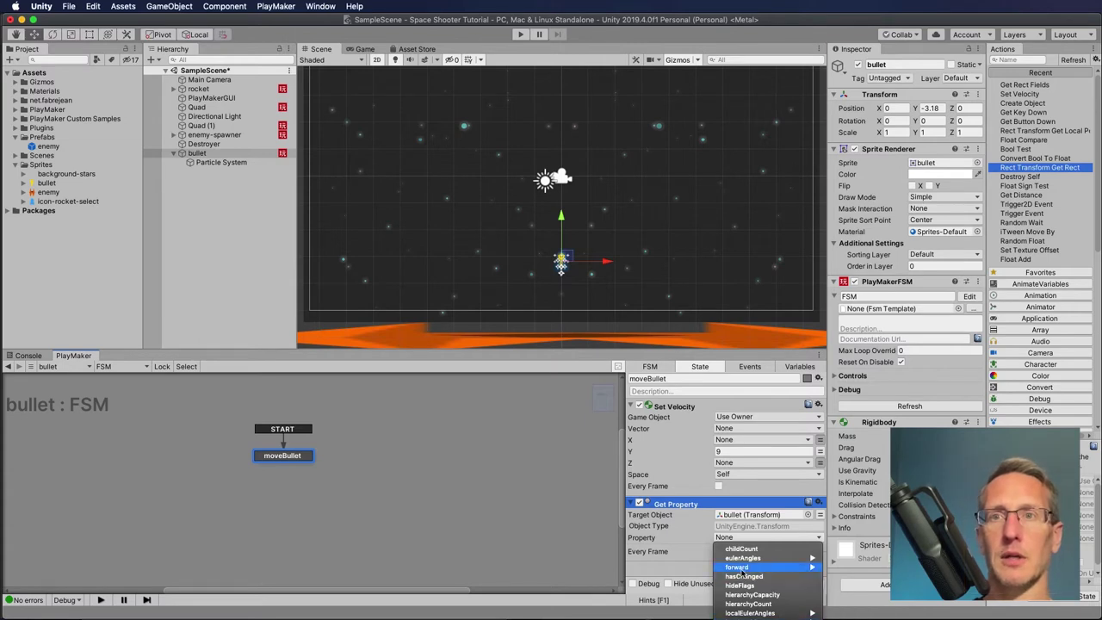
{"action": "left_click", "coordinate": [678, 507]}
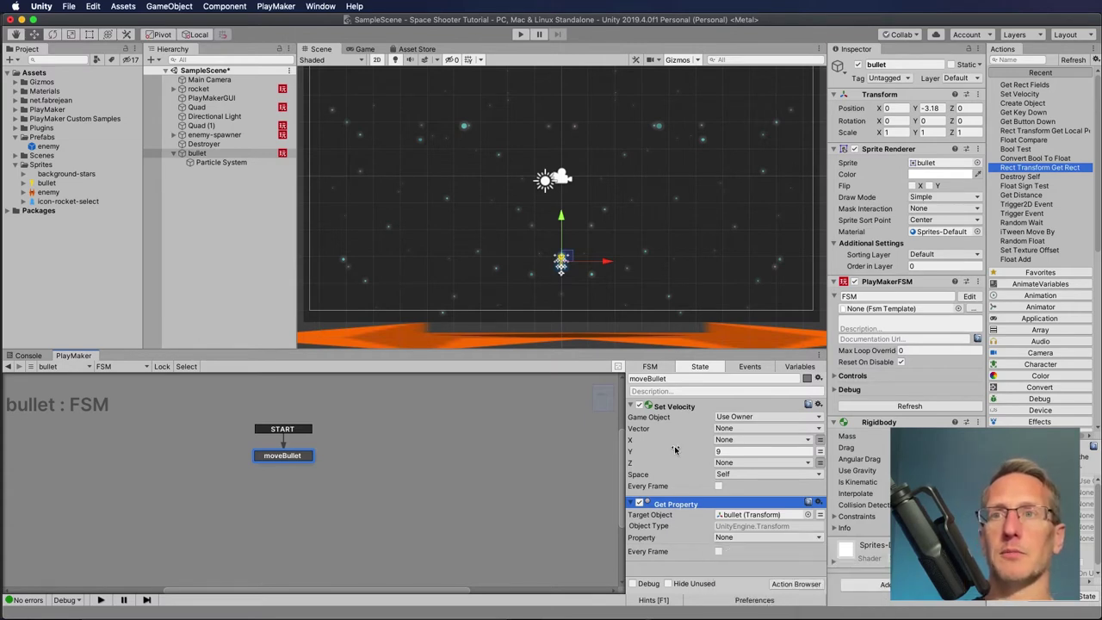
{"action": "left_click_drag", "start_coordinate": [677, 508], "coordinate": [676, 404]}
{"action": "left_click", "coordinate": [774, 439]}
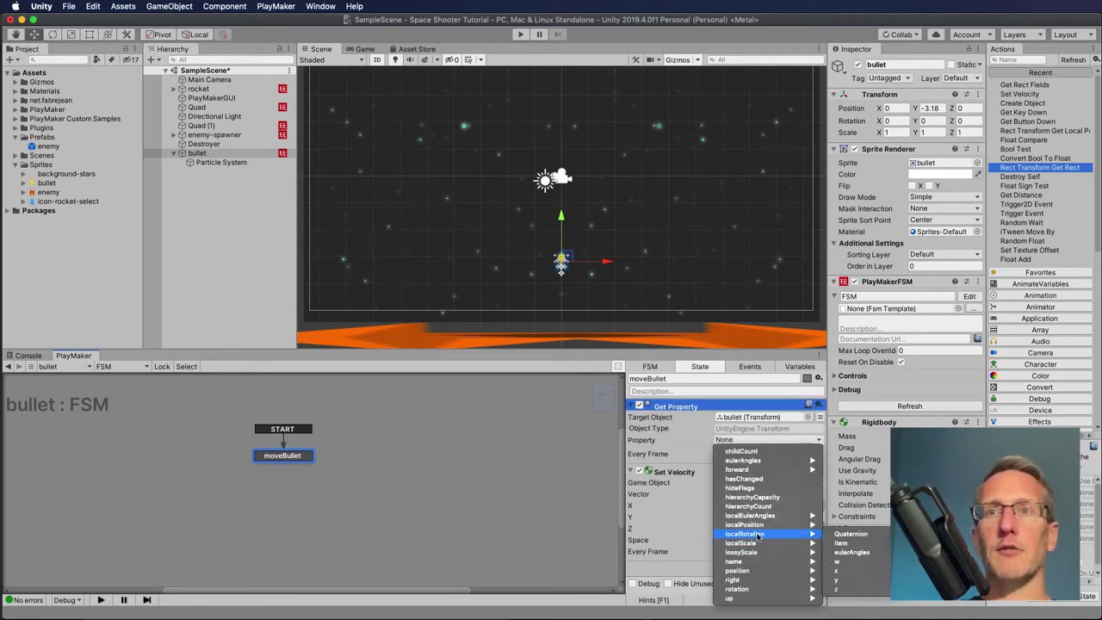
{"action": "mouse_move", "coordinate": [753, 527]}
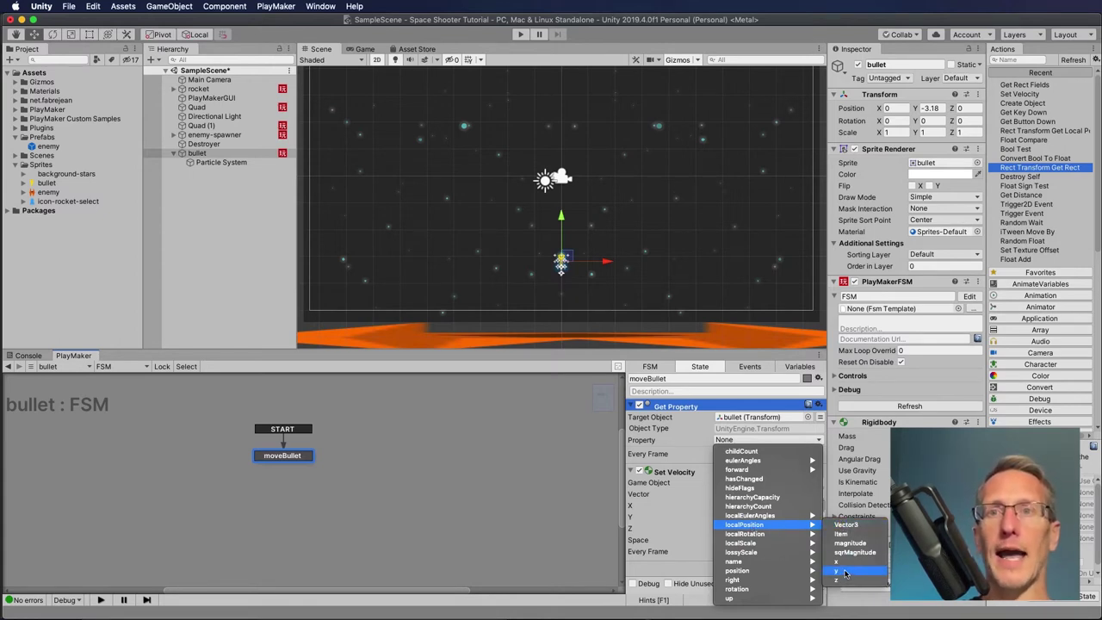
{"action": "left_click", "coordinate": [844, 572]}
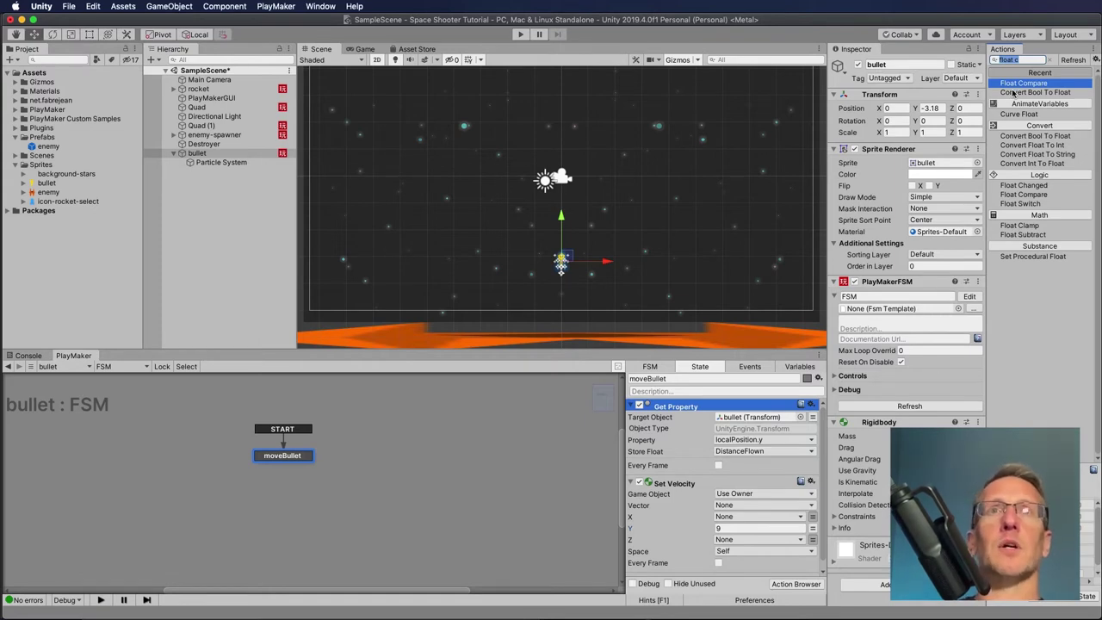
- Add a Float Compare action at the end of moveBullet and move Set Velocity above Get Property
{"action": "left_click_drag", "start_coordinate": [1017, 92], "coordinate": [694, 577]}
{"action": "left_click_drag", "start_coordinate": [693, 575], "coordinate": [692, 572]}
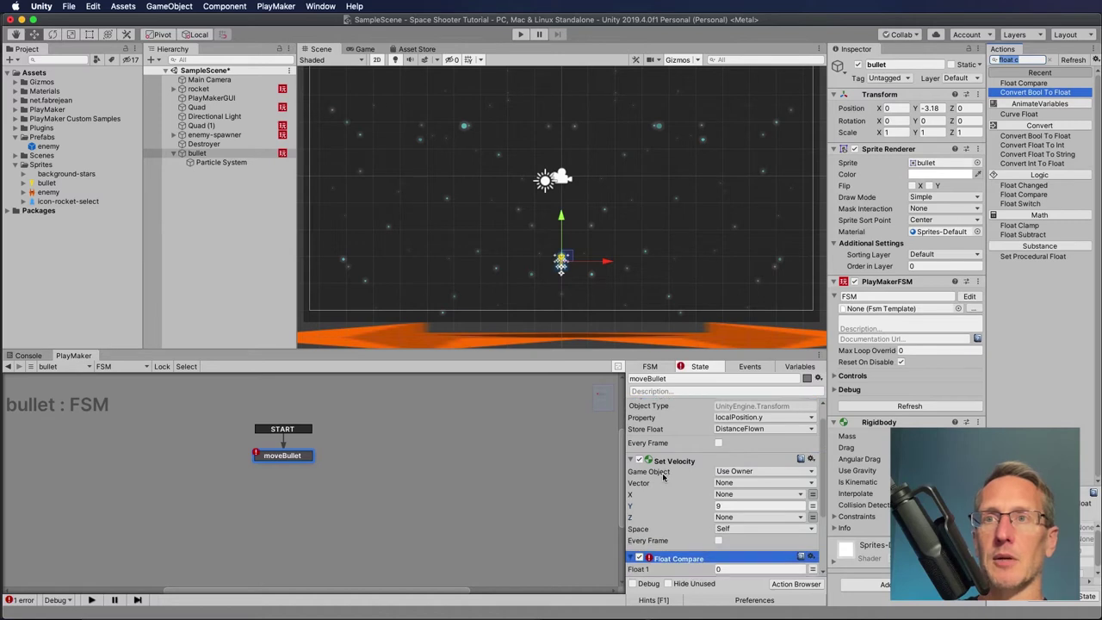
{"action": "left_click_drag", "start_coordinate": [667, 463], "coordinate": [689, 424]}
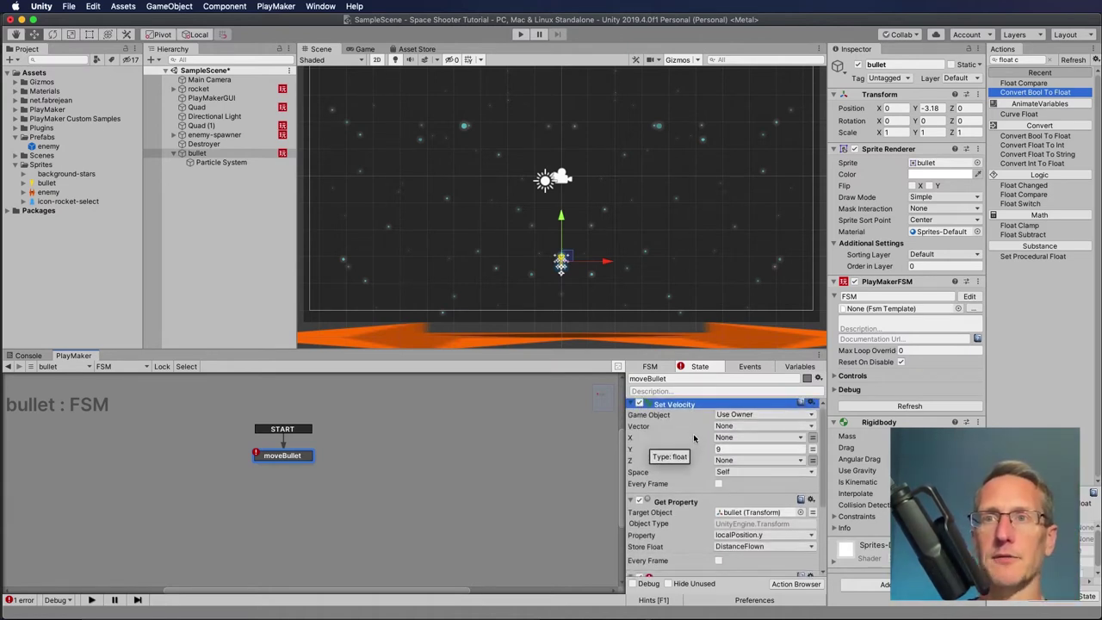
- Make the Get Property action run every frame
{"action": "scroll", "coordinate": [688, 443], "scroll_direction": "down", "scroll_amount": 1}
{"action": "scroll", "coordinate": [690, 449], "scroll_direction": "down", "scroll_amount": 2}
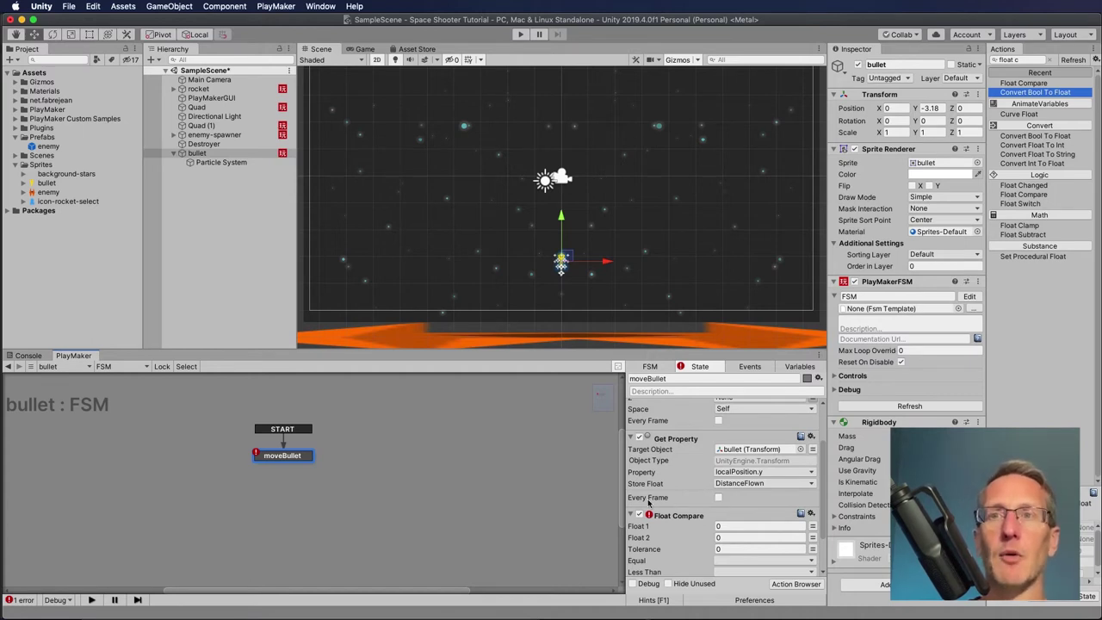
{"action": "left_click", "coordinate": [718, 497]}
{"action": "left_click", "coordinate": [717, 498]}
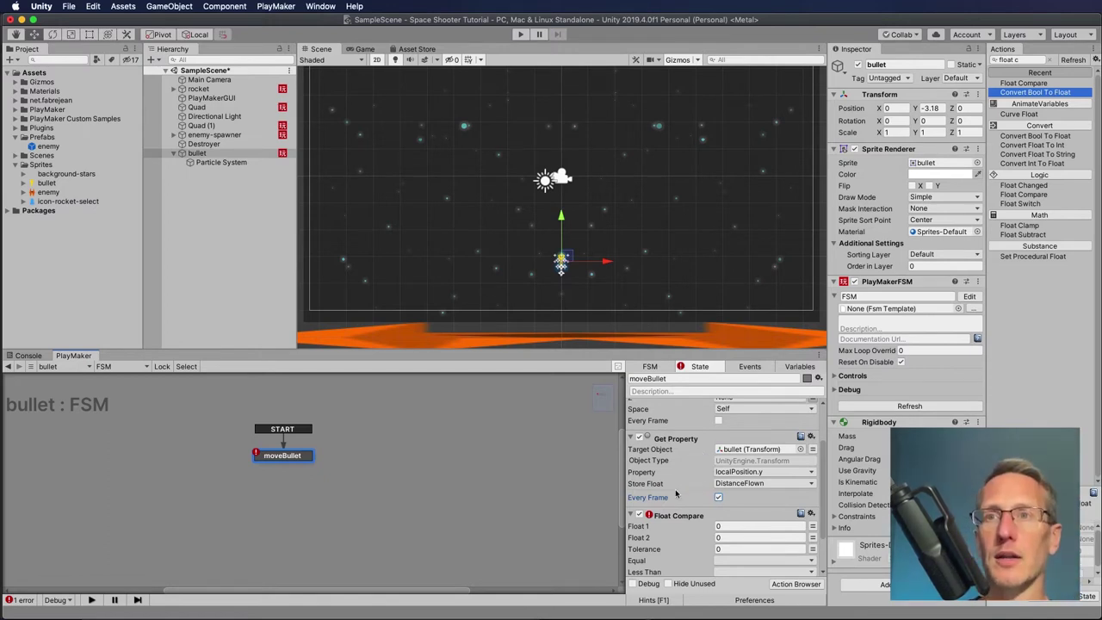
- In Float Compare, use the DistanceFlown variable as Float 1 and set Float 2 to 10
{"action": "scroll", "coordinate": [668, 514], "scroll_direction": "down", "scroll_amount": 3}
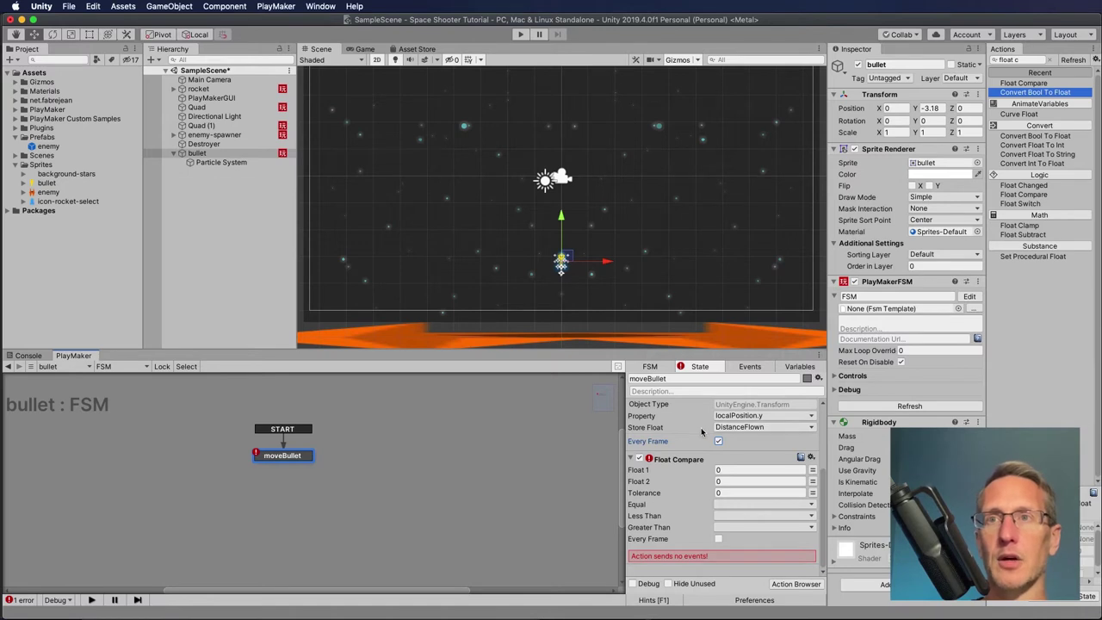
{"action": "left_click", "coordinate": [812, 471]}
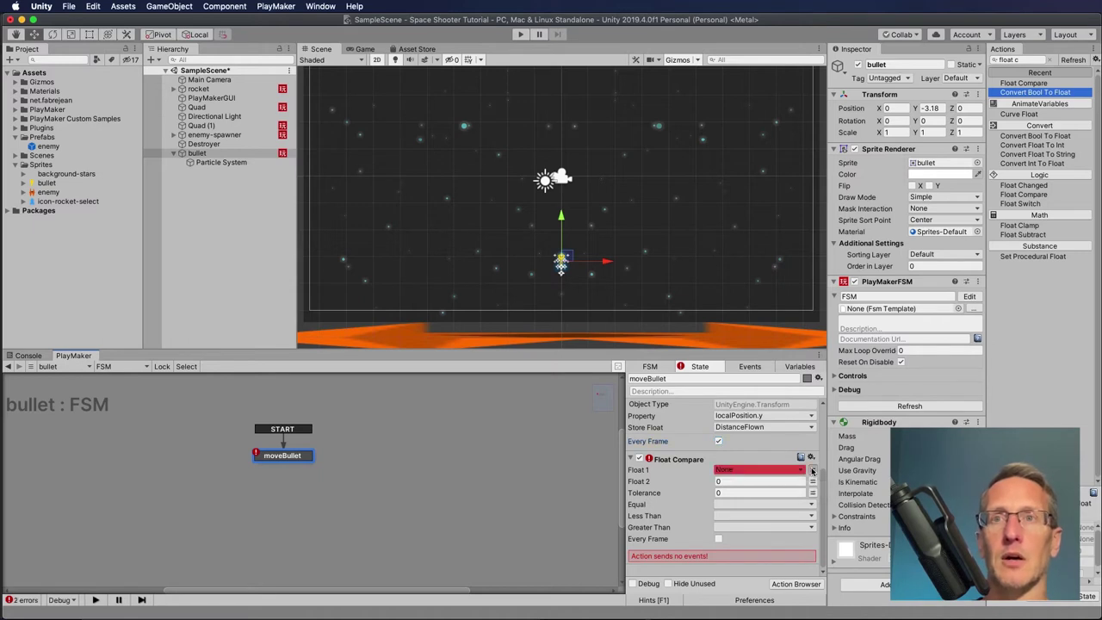
{"action": "left_click", "coordinate": [782, 470]}
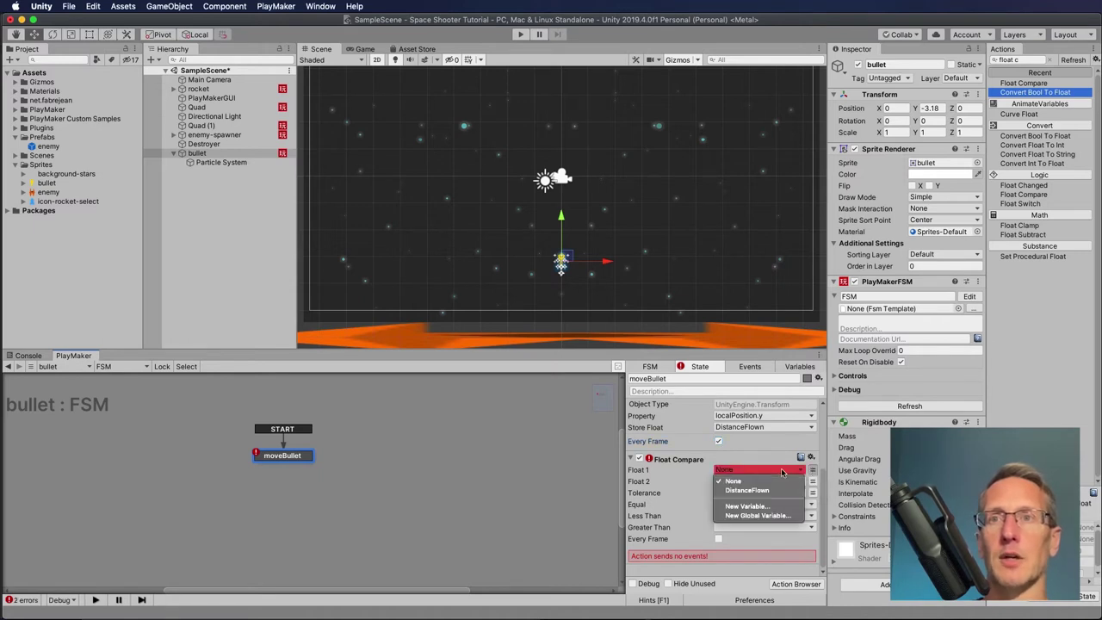
{"action": "left_click", "coordinate": [742, 489]}
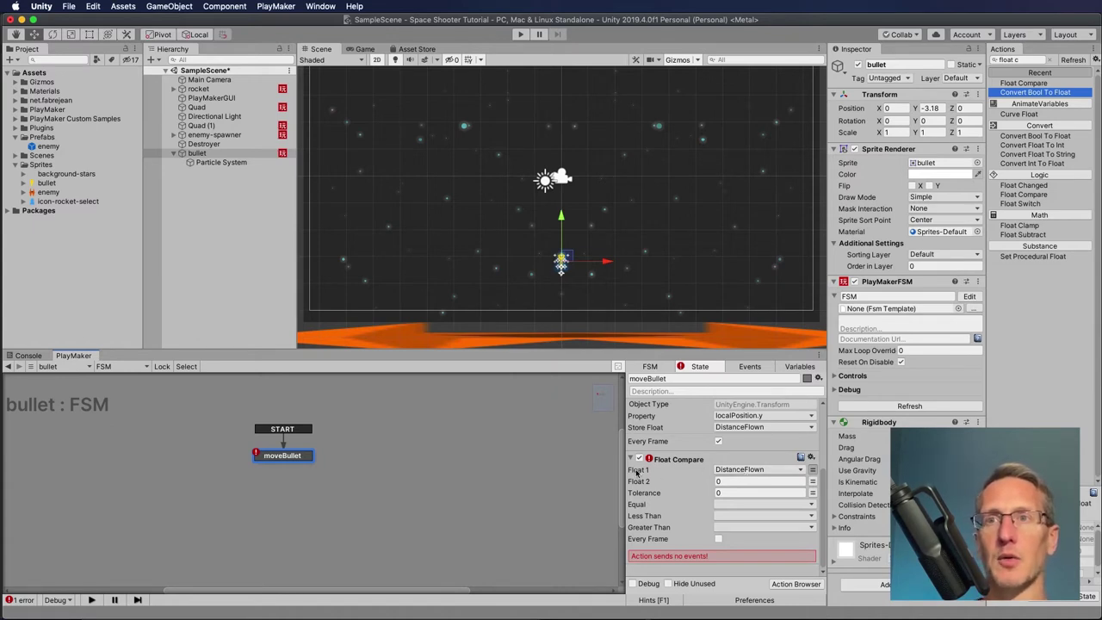
{"action": "left_click", "coordinate": [737, 485]}
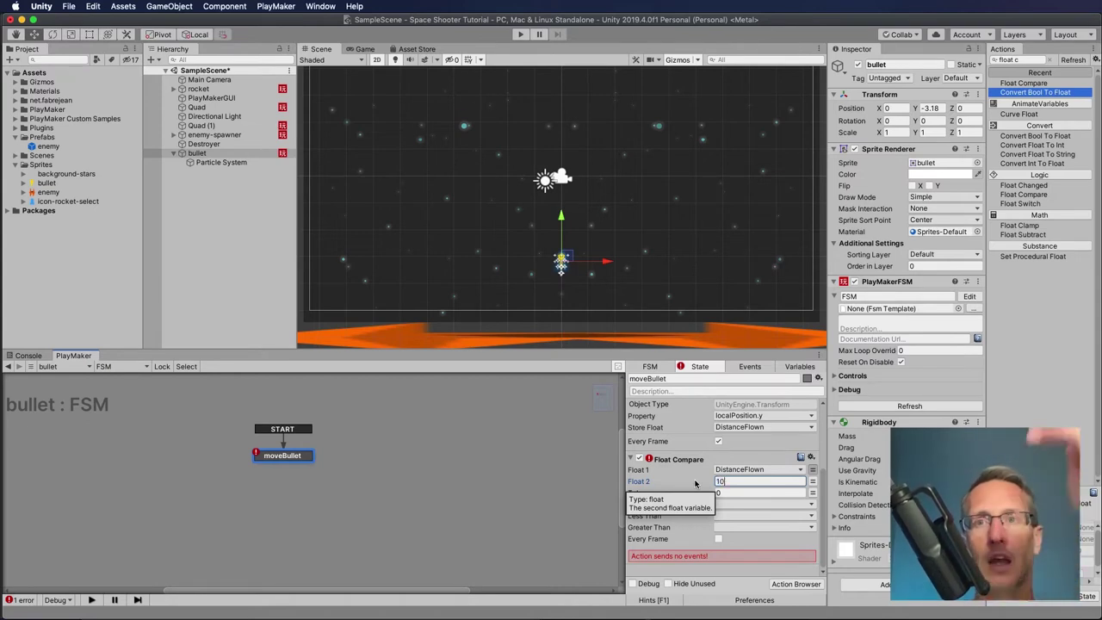
{"action": "left_click", "coordinate": [718, 492]}
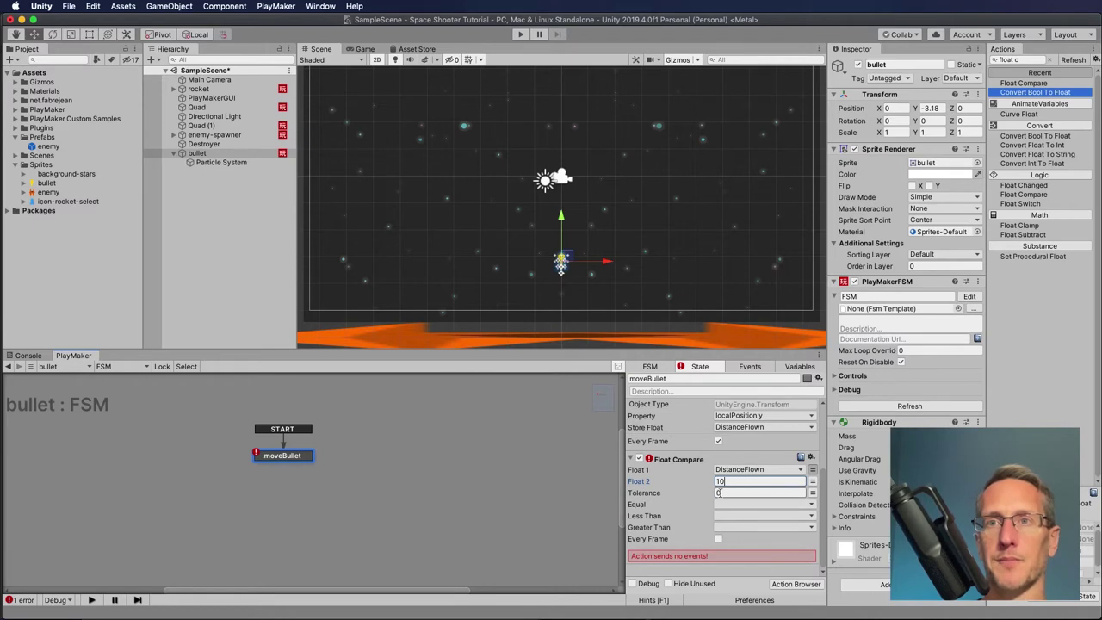
- Create a DestroyBullet event for Float Compare's Equal case and add its transition to the moveBullet state
{"action": "left_click", "coordinate": [728, 504]}
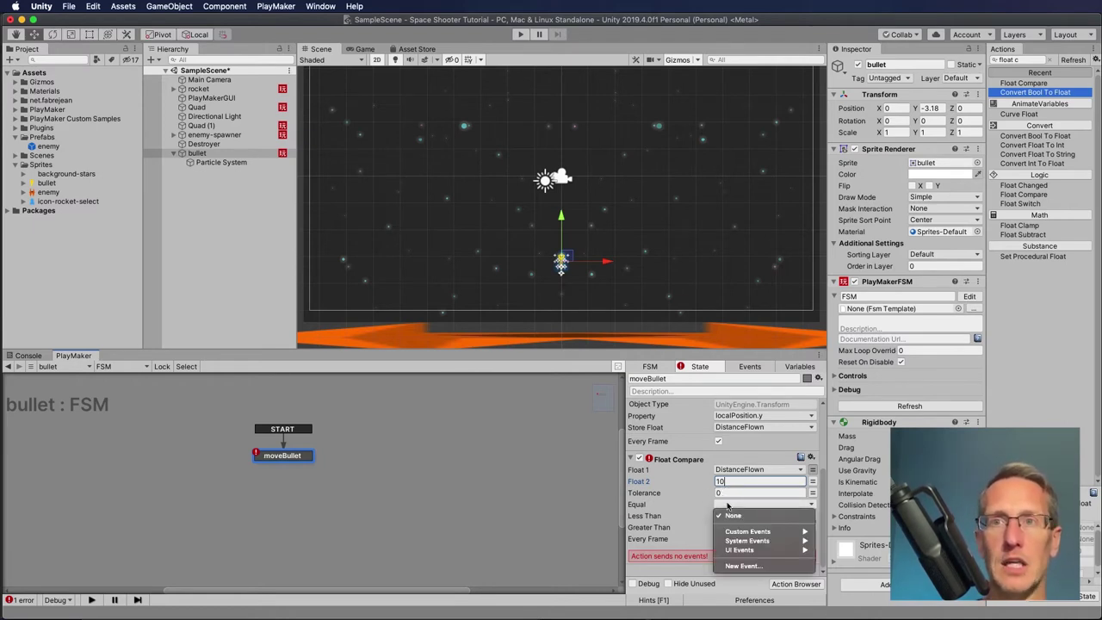
{"action": "left_click", "coordinate": [738, 565]}
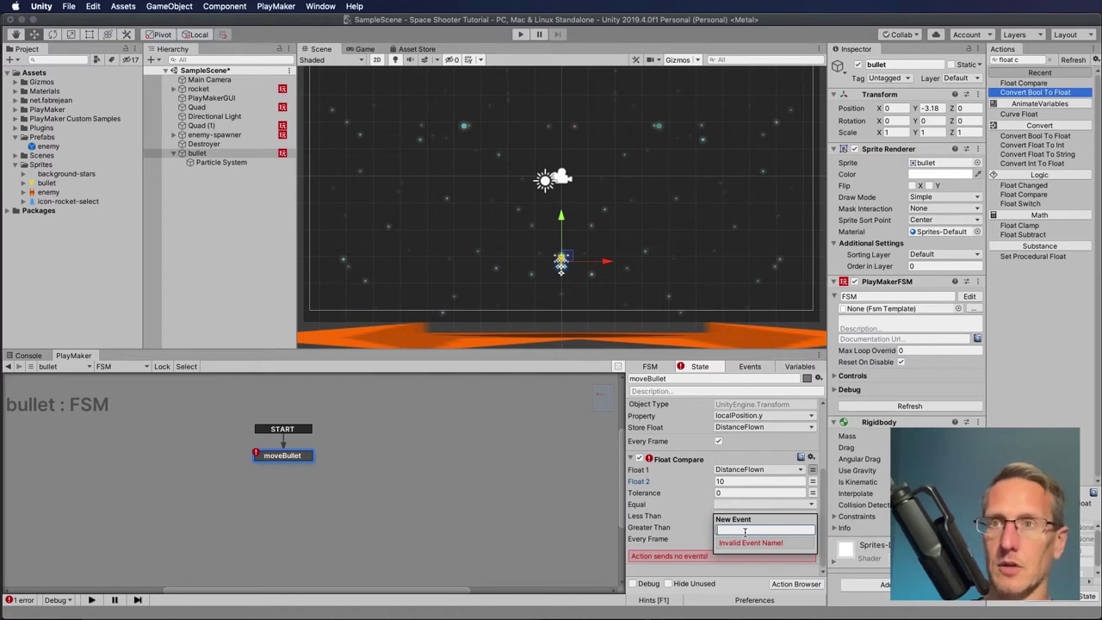
{"action": "type", "text": "D"}
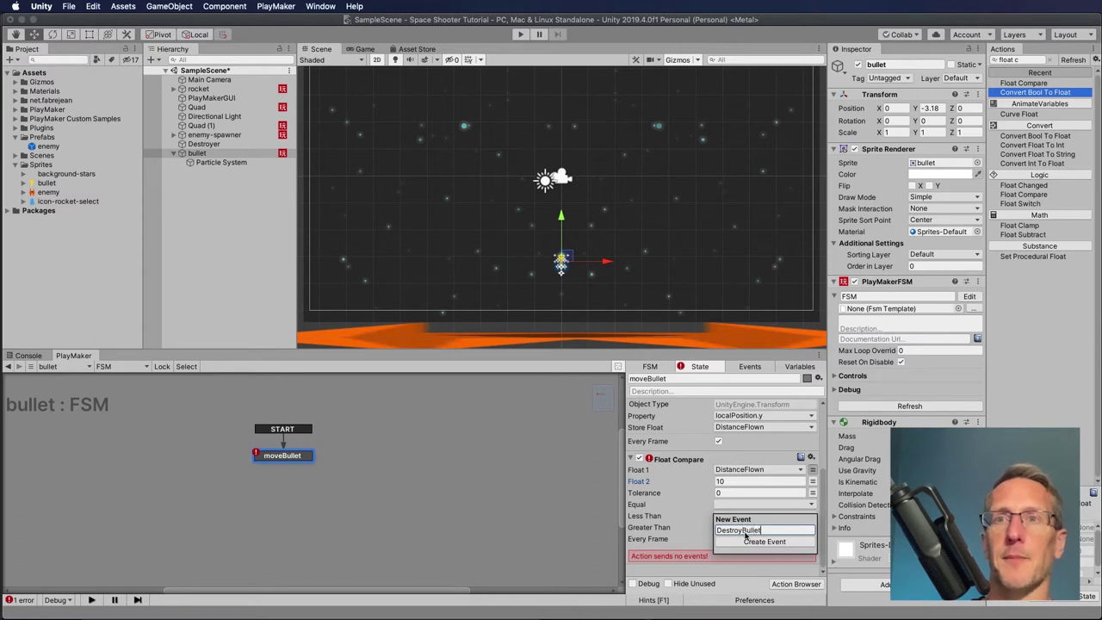
{"action": "type", "text": "estroyBullet"}
{"action": "left_click", "coordinate": [757, 540]}
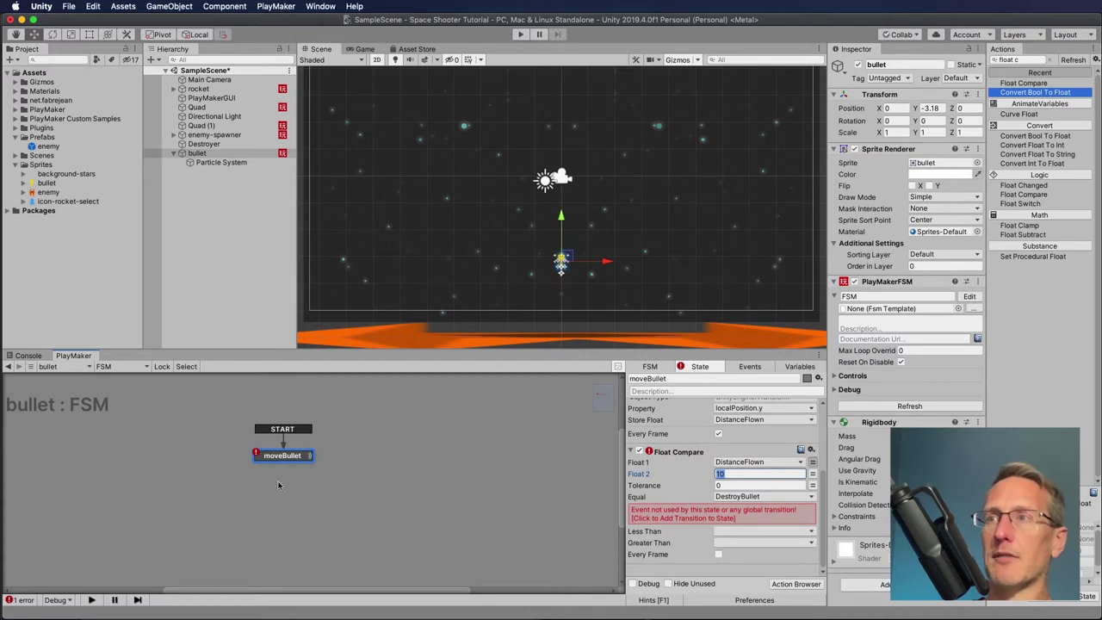
{"action": "left_click", "coordinate": [679, 516]}
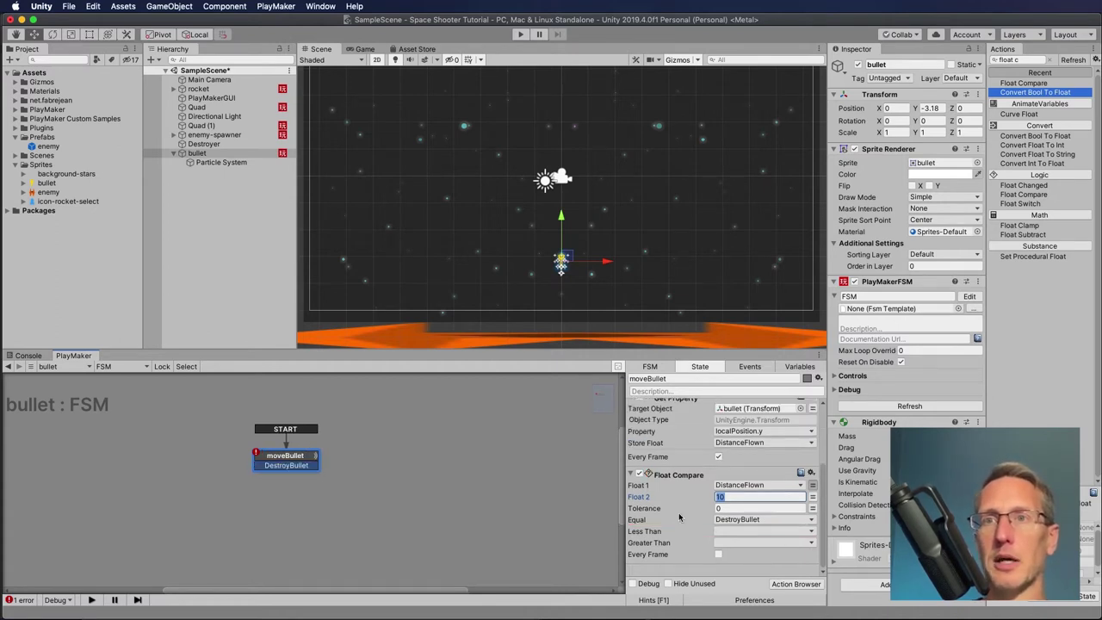
- Send DestroyBullet from Float Compare's Greater Than case as well and make the comparison run every frame
{"action": "left_click", "coordinate": [720, 496]}
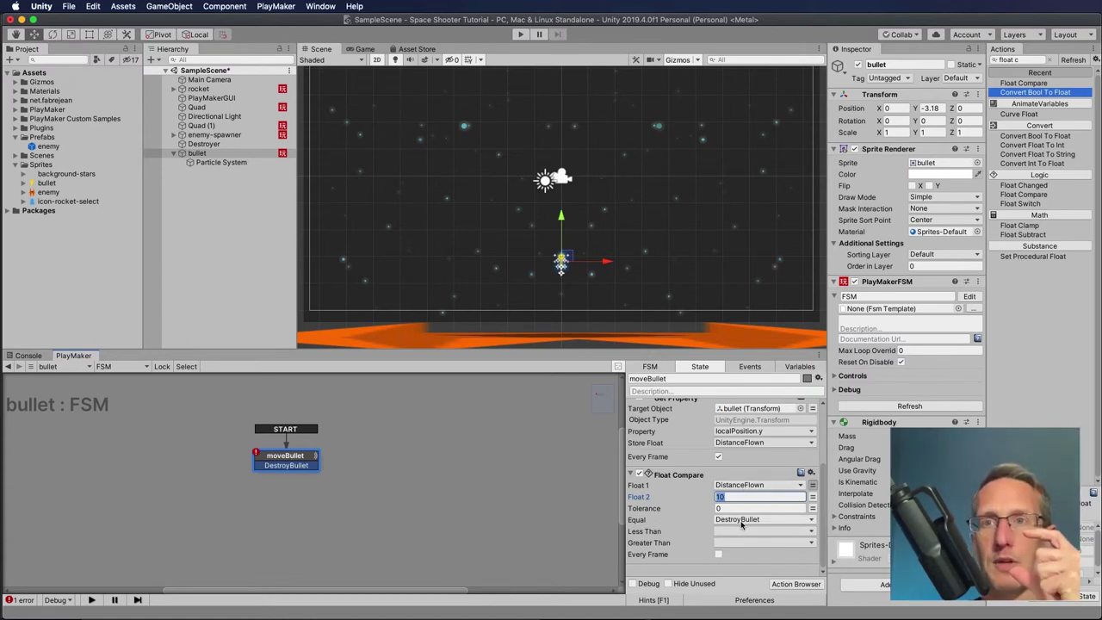
{"action": "left_click", "coordinate": [929, 108]}
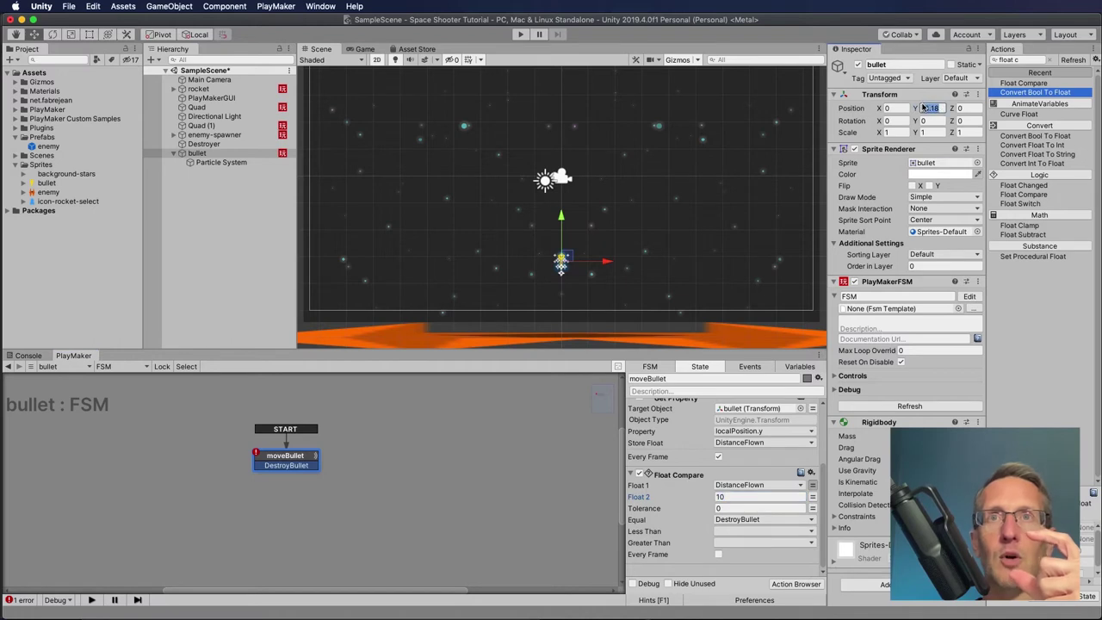
{"action": "left_click", "coordinate": [758, 542]}
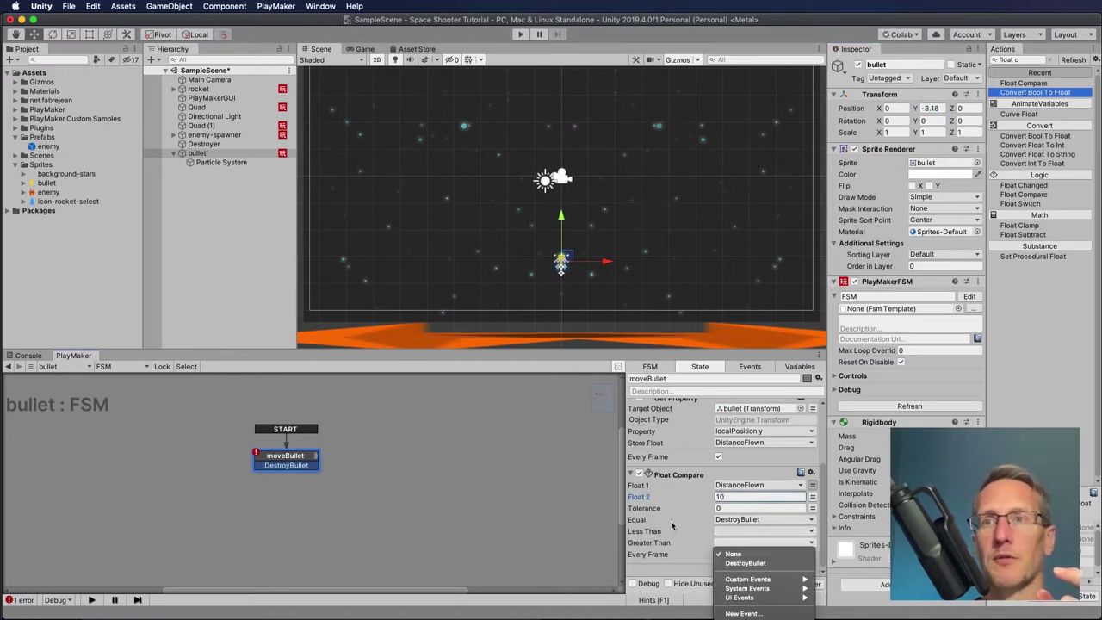
{"action": "left_click", "coordinate": [734, 564]}
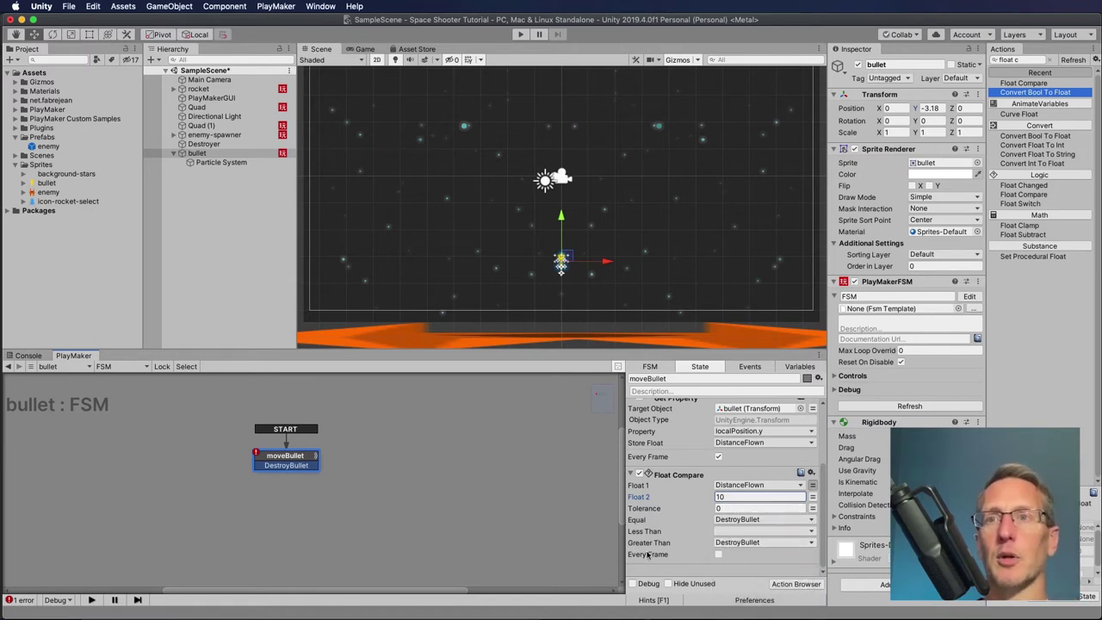
{"action": "left_click", "coordinate": [718, 553]}
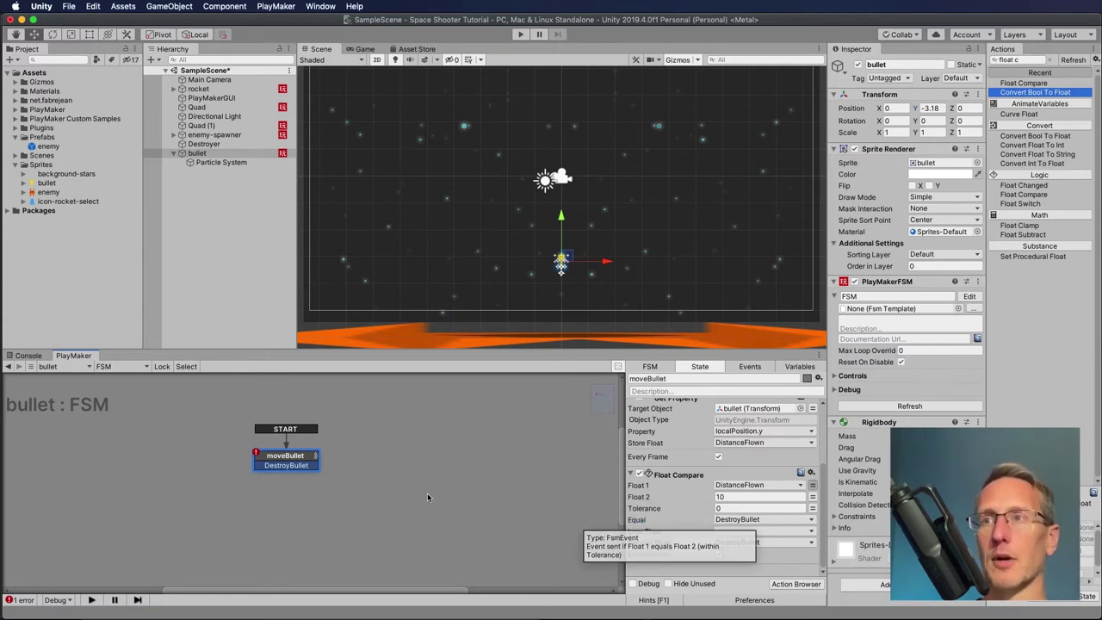
- Add a new state named DestroySelf to the bullet FSM and give it a Destroy Self action
{"action": "right_click", "coordinate": [383, 454]}
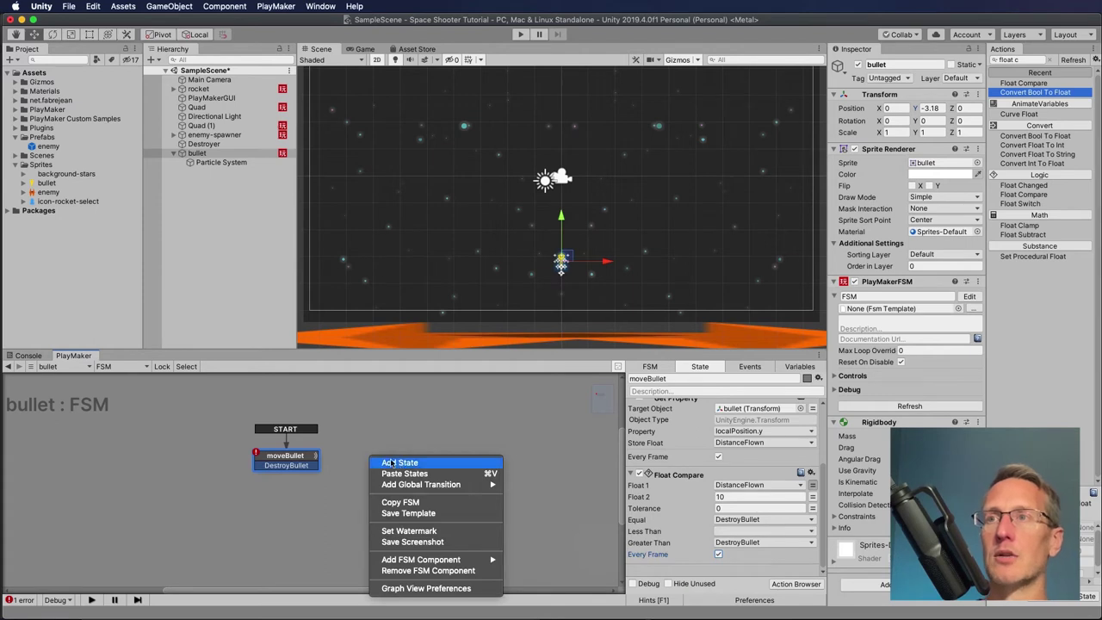
{"action": "left_click", "coordinate": [389, 461]}
{"action": "left_click", "coordinate": [669, 378]}
{"action": "type", "text": "DestroySelf"}
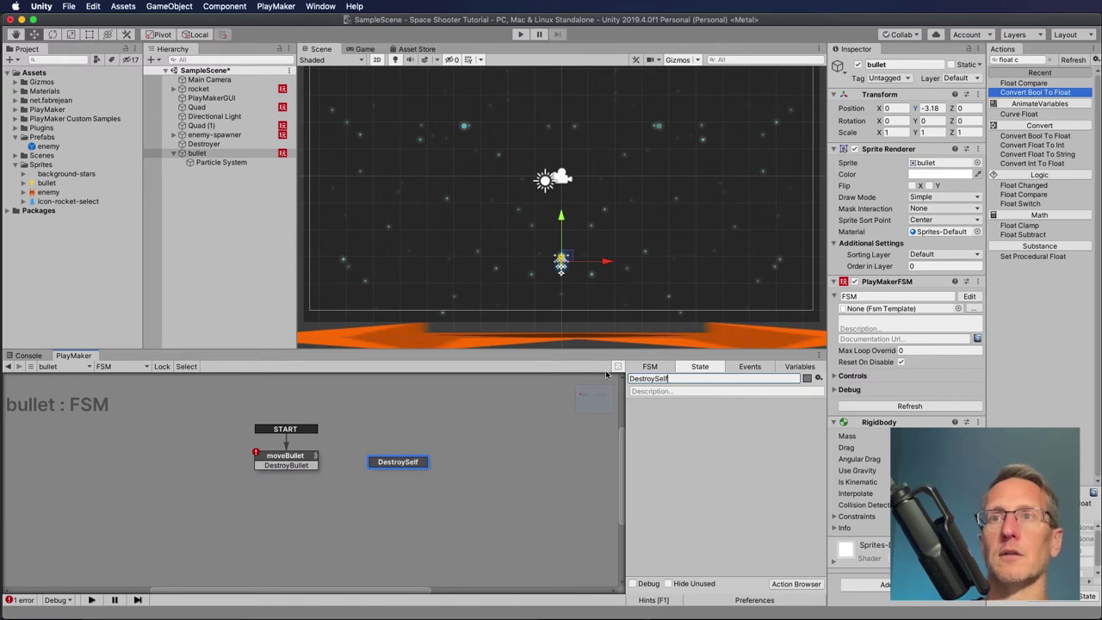
{"action": "left_click", "coordinate": [1022, 59]}
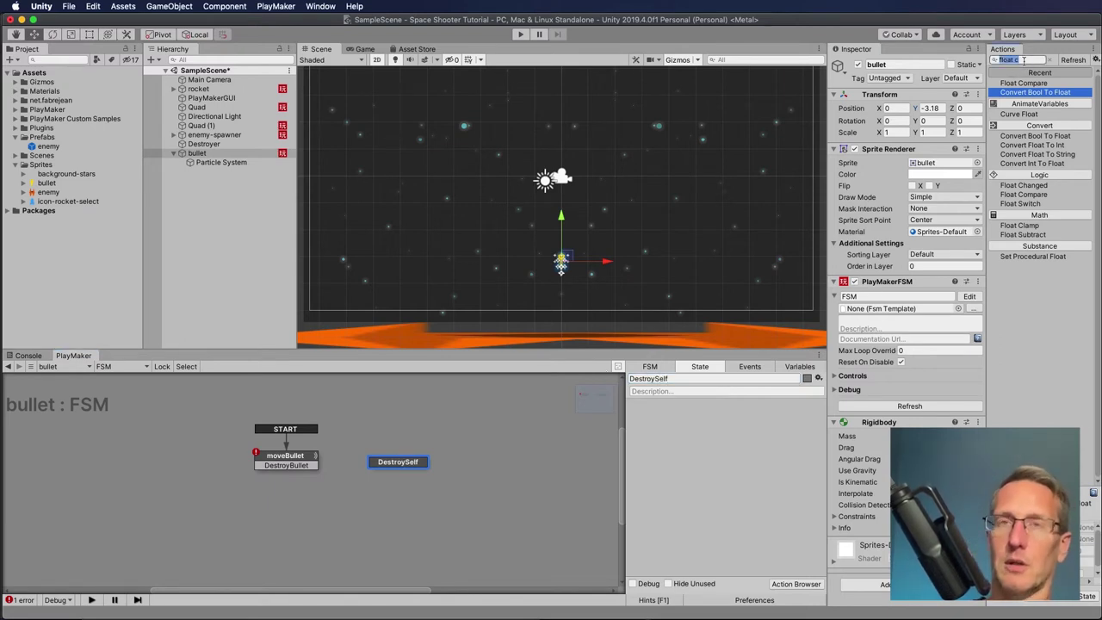
{"action": "type", "text": "des"}
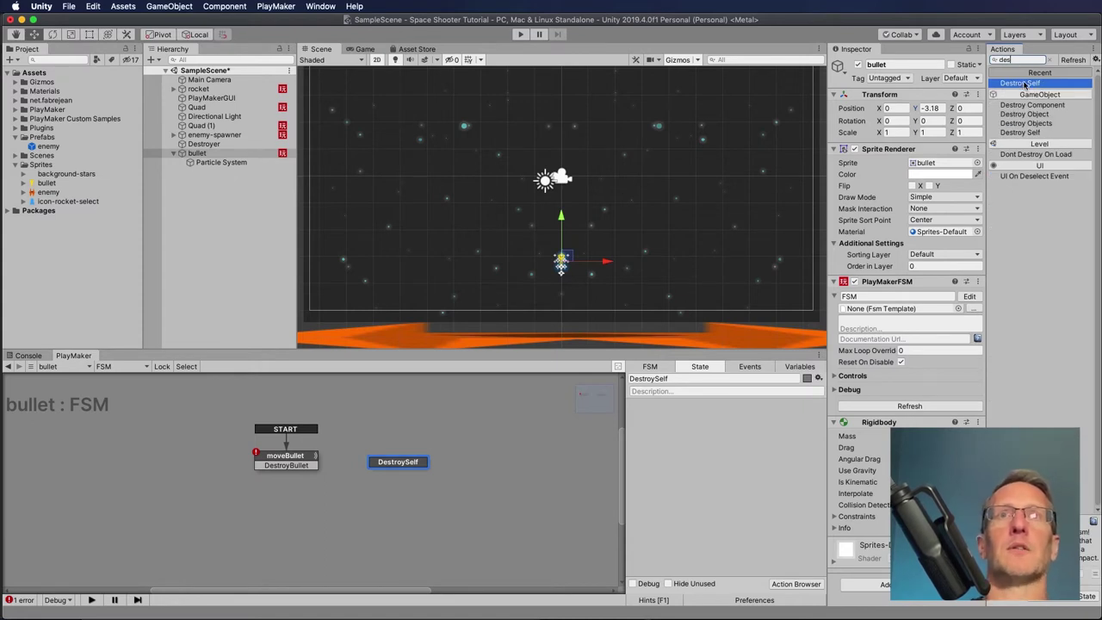
{"action": "left_click_drag", "start_coordinate": [1023, 84], "coordinate": [669, 465]}
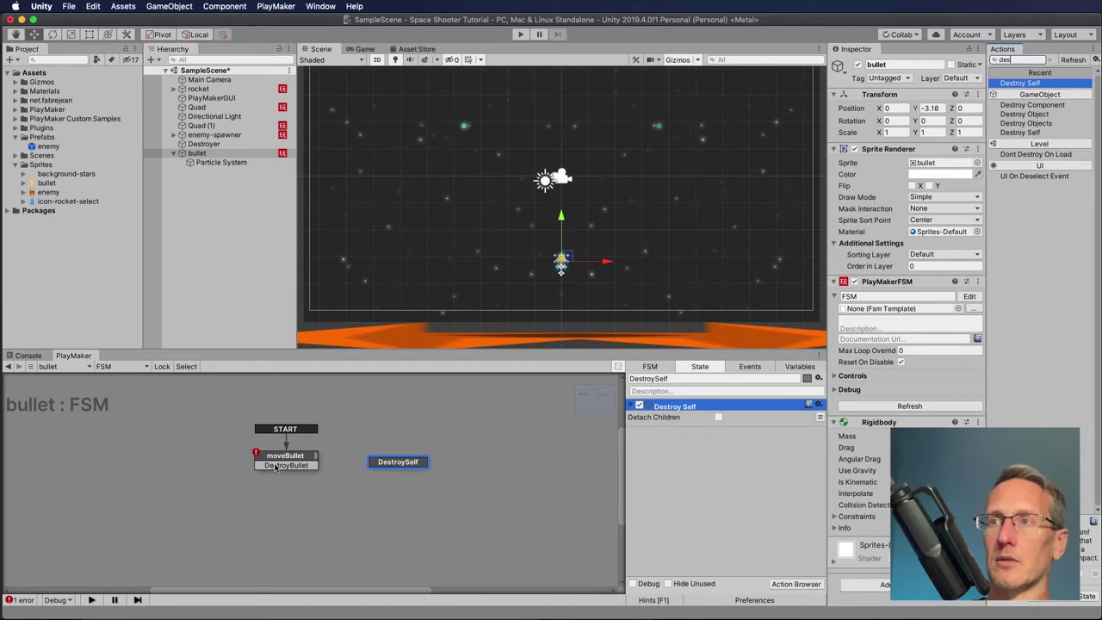
- Link moveBullet's DestroyBullet transition to the DestroySelf state and enable Detach Children in its Destroy Self action
{"action": "left_click_drag", "start_coordinate": [276, 467], "coordinate": [398, 464]}
{"action": "left_click", "coordinate": [394, 465]}
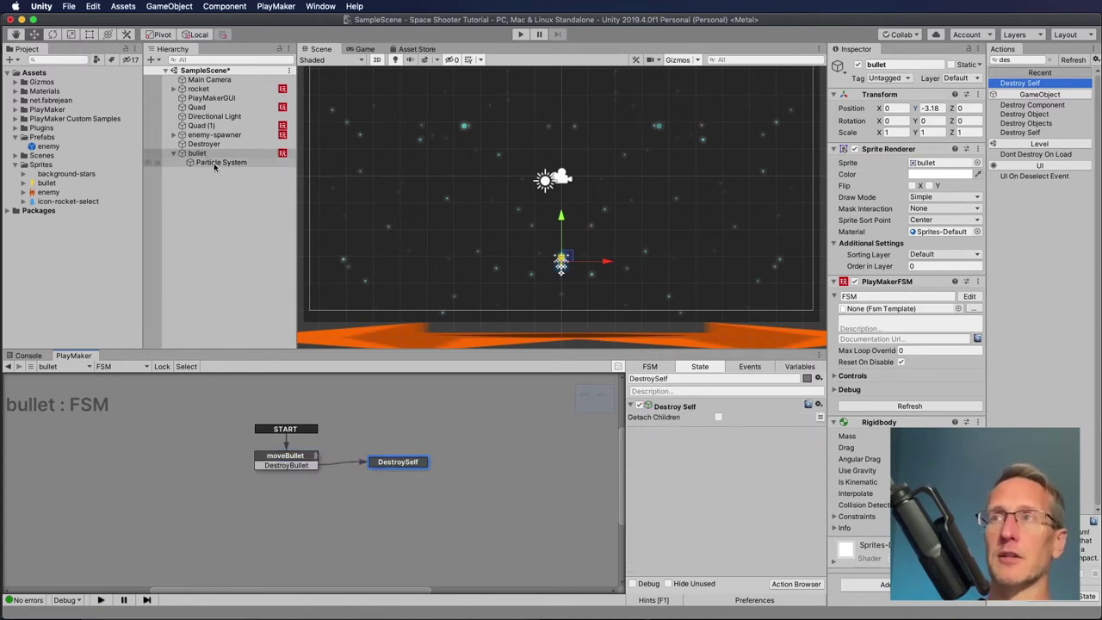
{"action": "left_click", "coordinate": [717, 417]}
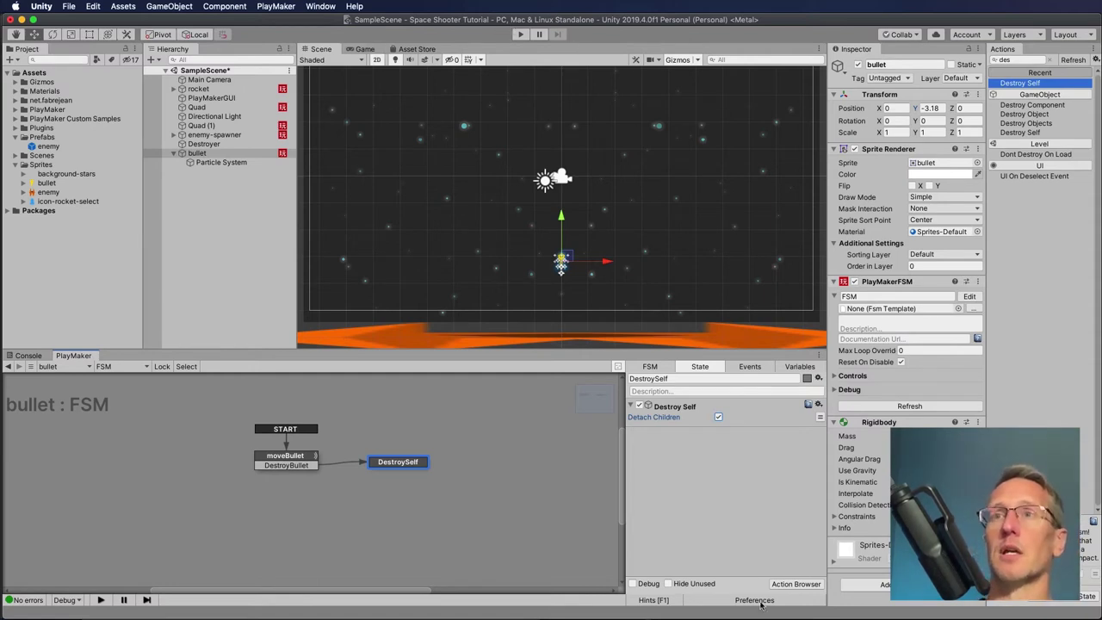
- Set the Y velocity in moveBullet's Set Velocity action to 1
{"action": "left_click", "coordinate": [297, 460]}
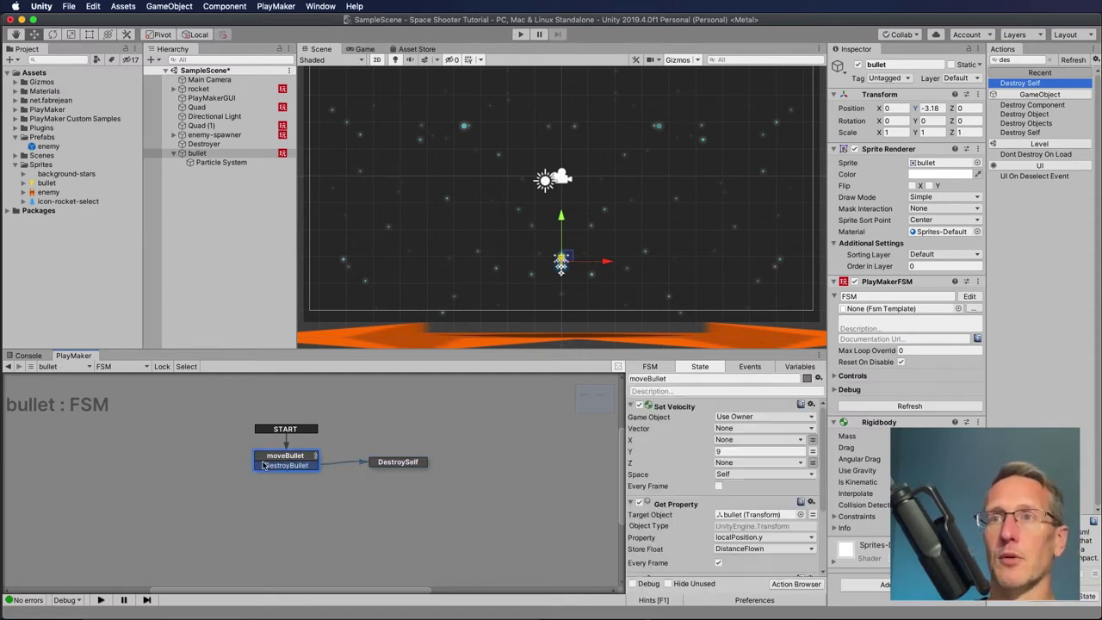
{"action": "left_click", "coordinate": [719, 451]}
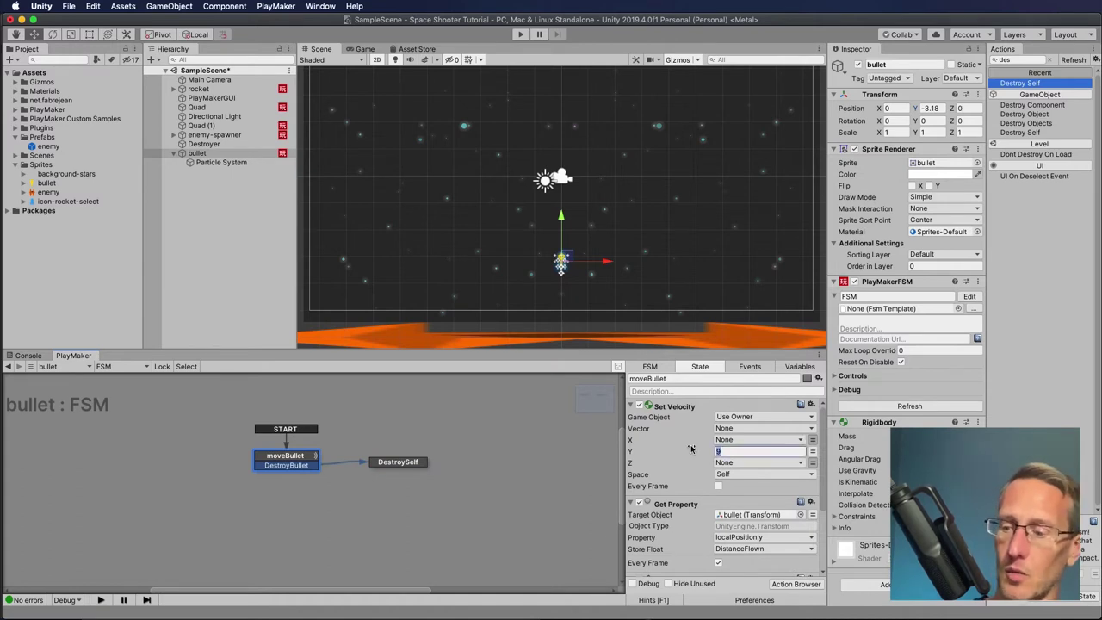
{"action": "type", "text": "1"}
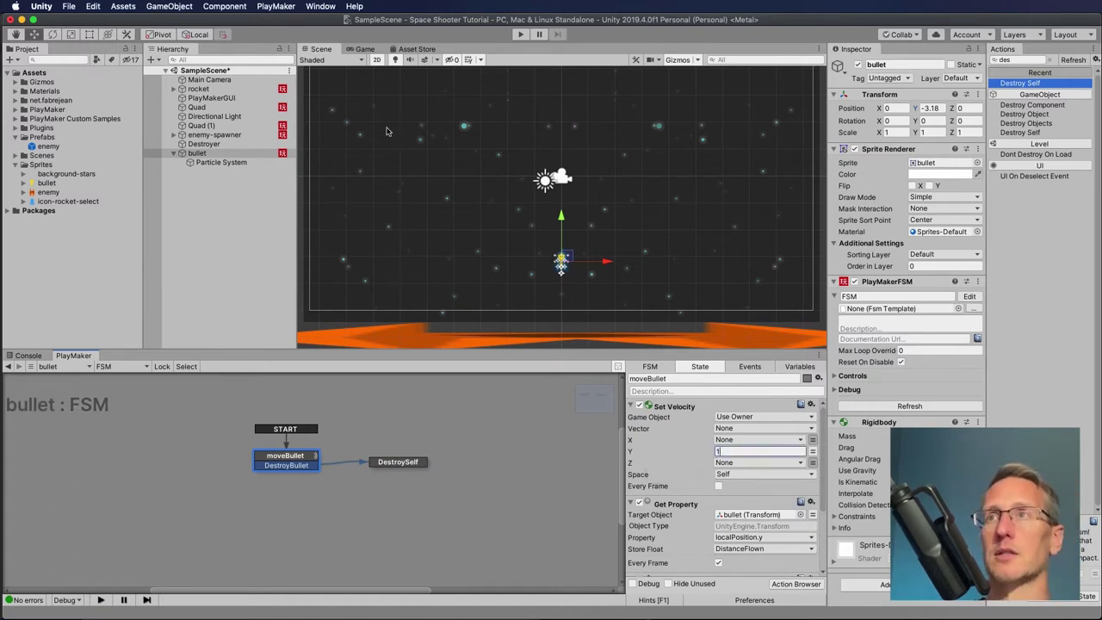
- Play the scene, watch the bullet's flight and the object hierarchy in the Scene view, and stop playback
{"action": "left_click", "coordinate": [520, 34]}
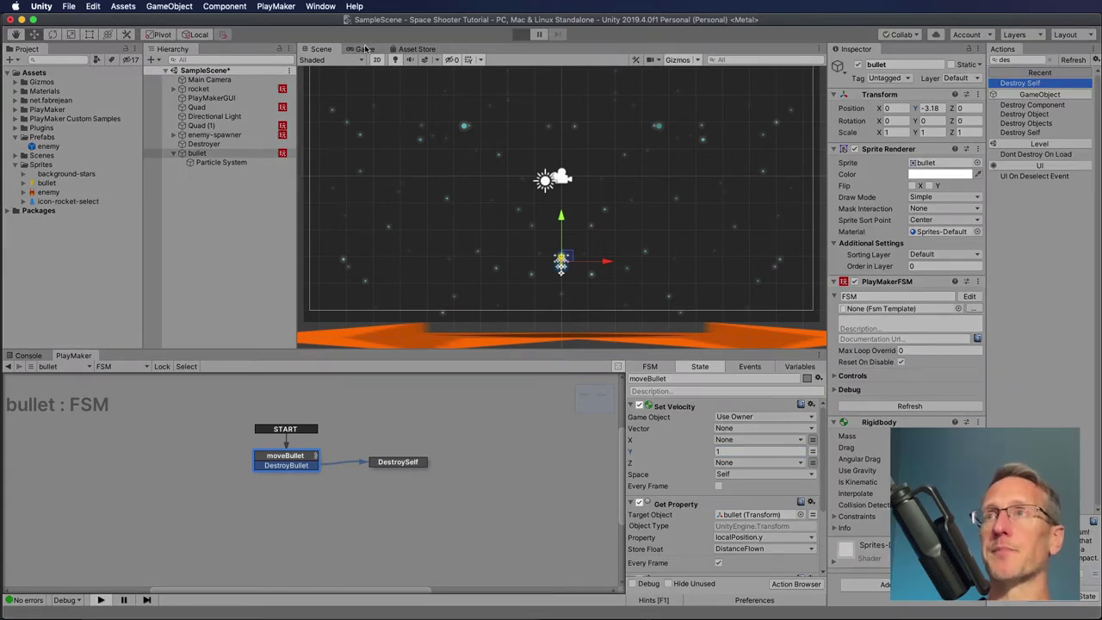
{"action": "left_click", "coordinate": [321, 49]}
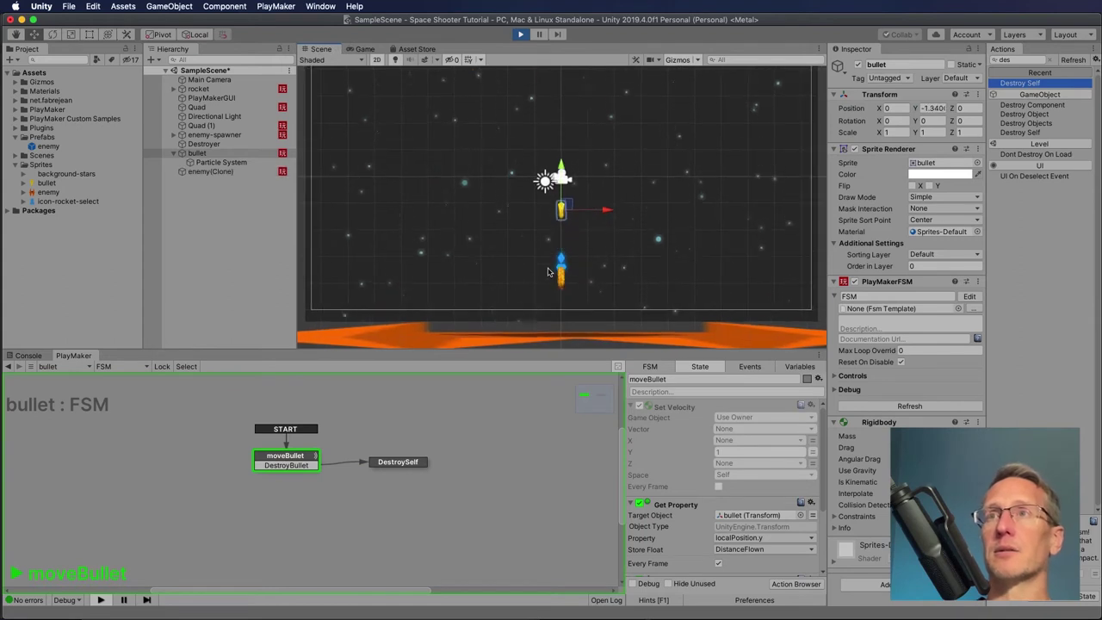
{"action": "scroll", "coordinate": [546, 178], "scroll_direction": "down", "scroll_amount": 2}
{"action": "scroll", "coordinate": [560, 330], "scroll_direction": "down", "scroll_amount": 2}
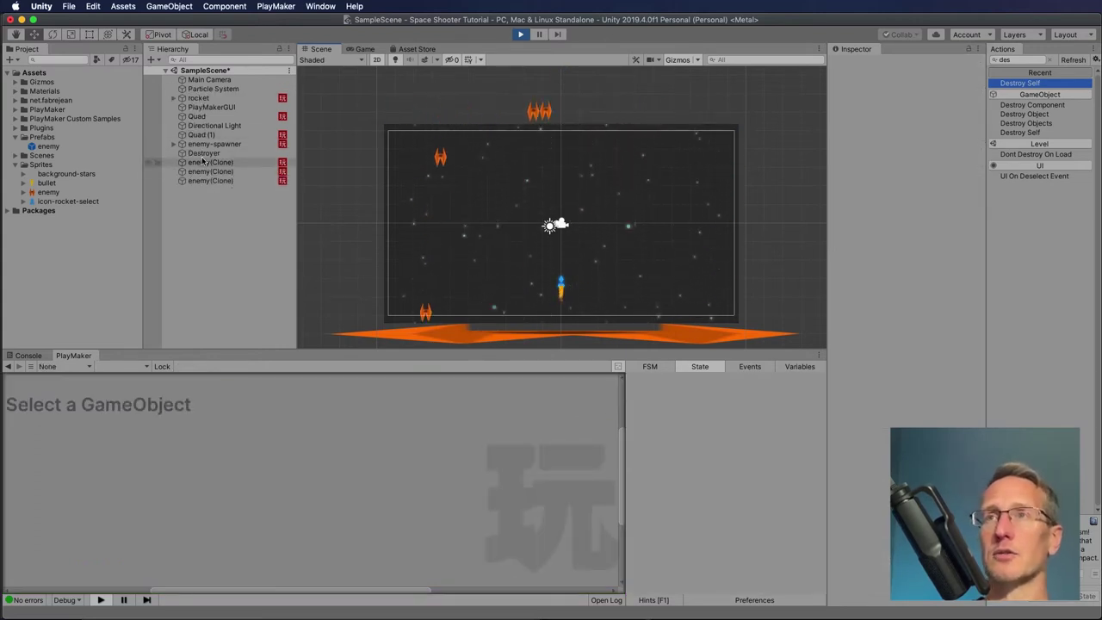
{"action": "left_click", "coordinate": [520, 34]}
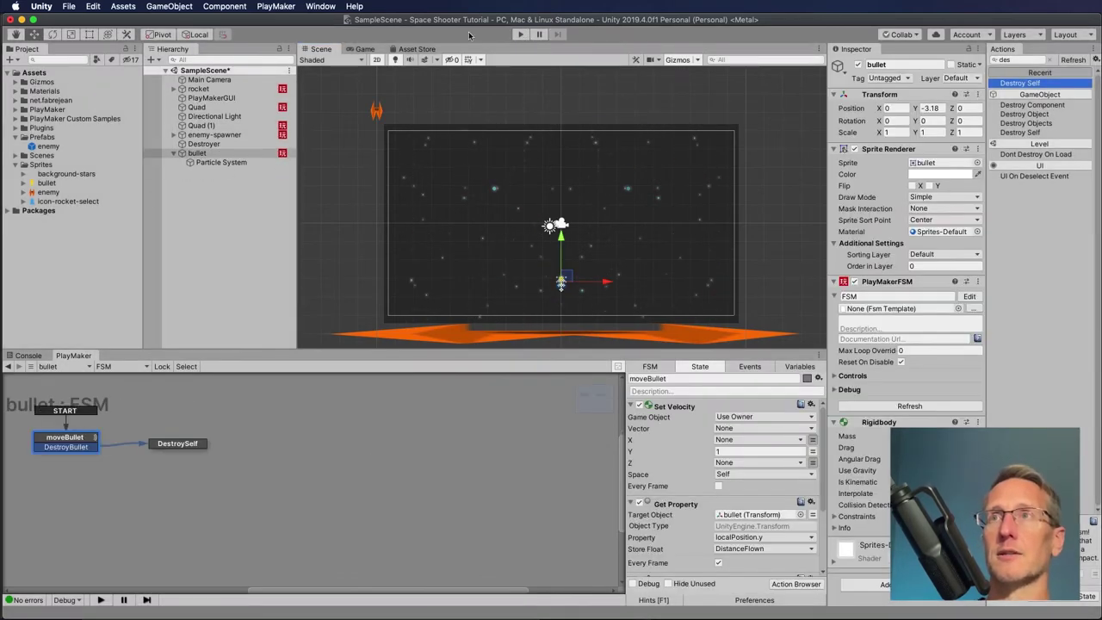
- Set Float 2 of the bullet's Float Compare action to 6
{"action": "left_click", "coordinate": [195, 153]}
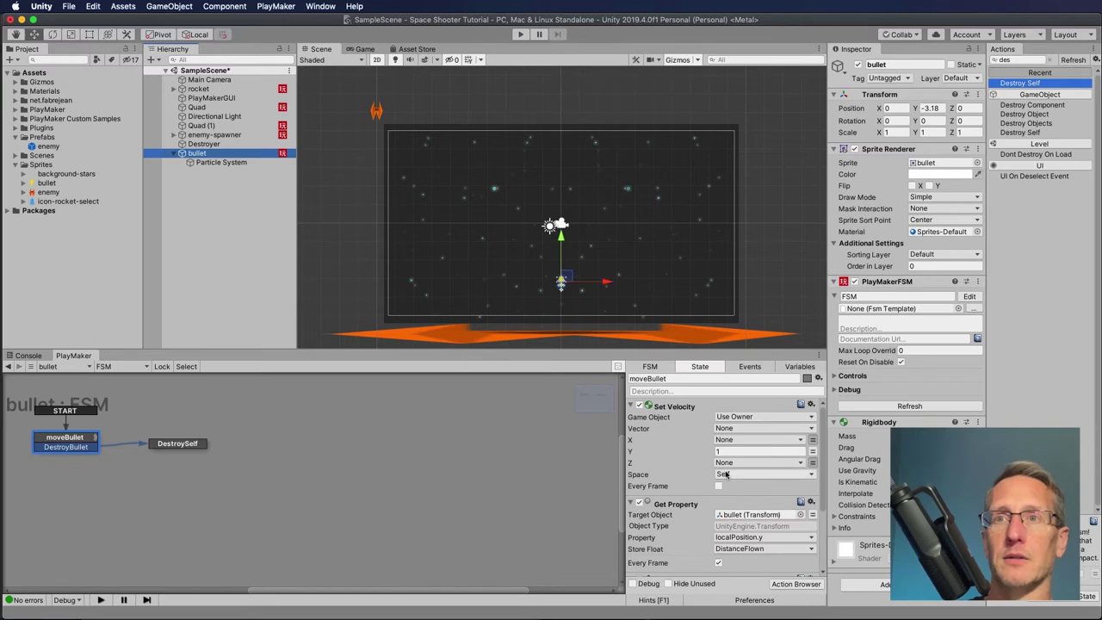
{"action": "scroll", "coordinate": [727, 480], "scroll_direction": "down", "scroll_amount": 5}
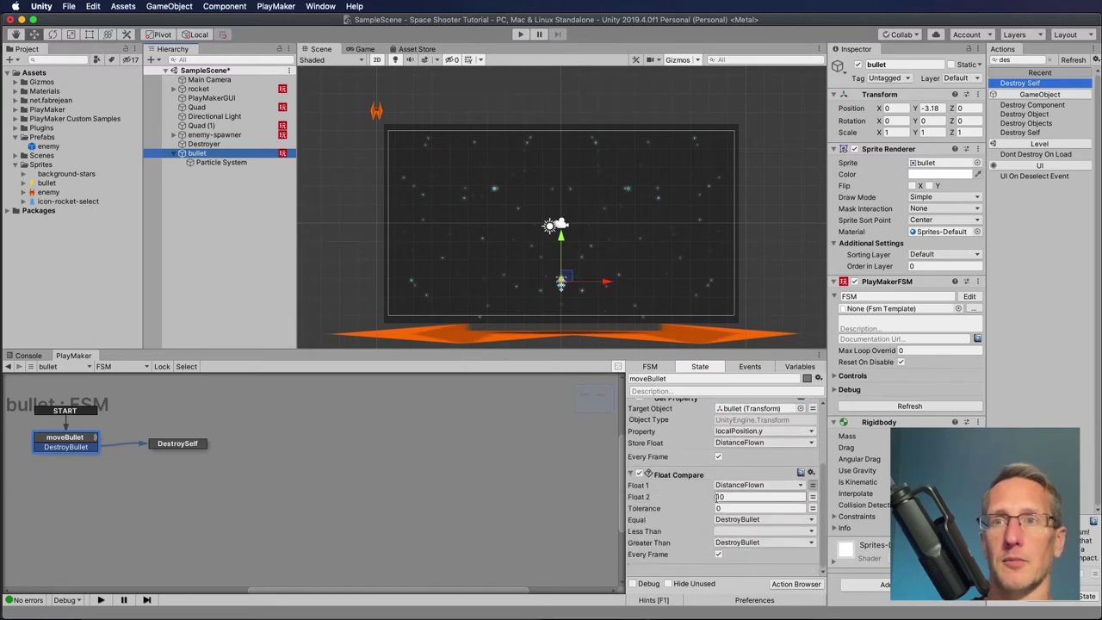
{"action": "left_click", "coordinate": [728, 497]}
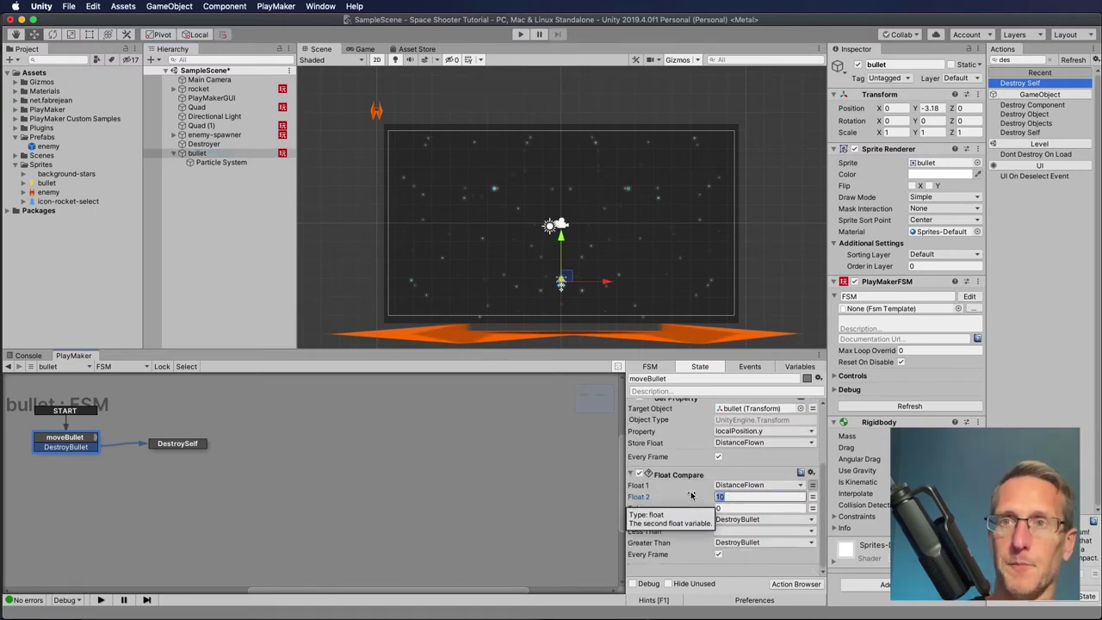
{"action": "type", "text": "6"}
{"action": "left_click", "coordinate": [284, 480]}
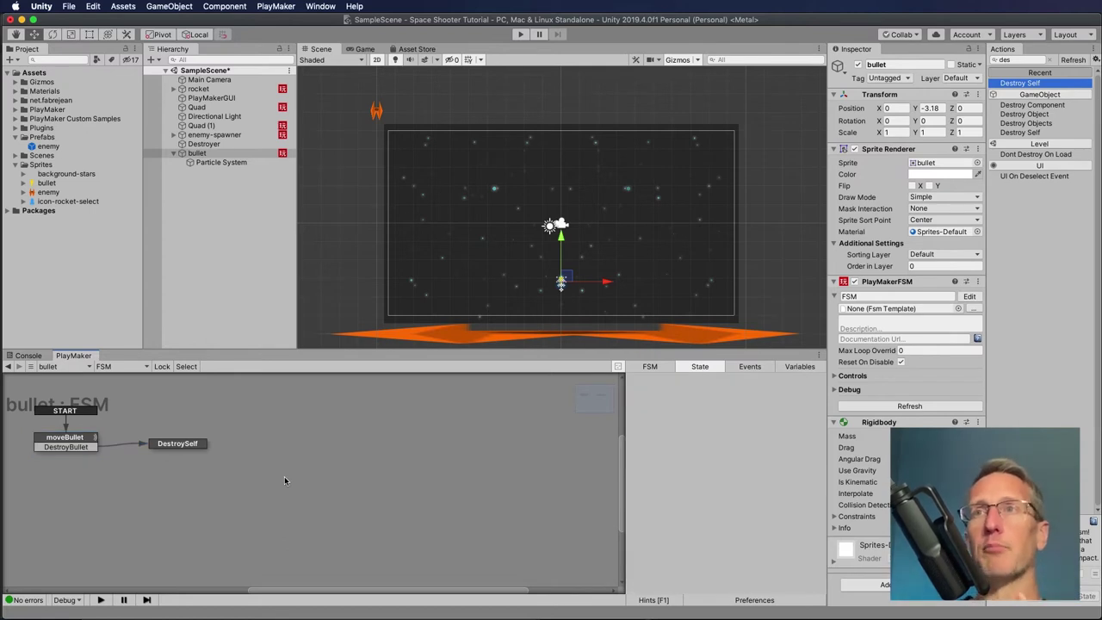
- Save the bullet as a prefab in the Prefabs folder and delete the bullet from the scene
{"action": "left_click", "coordinate": [182, 153]}
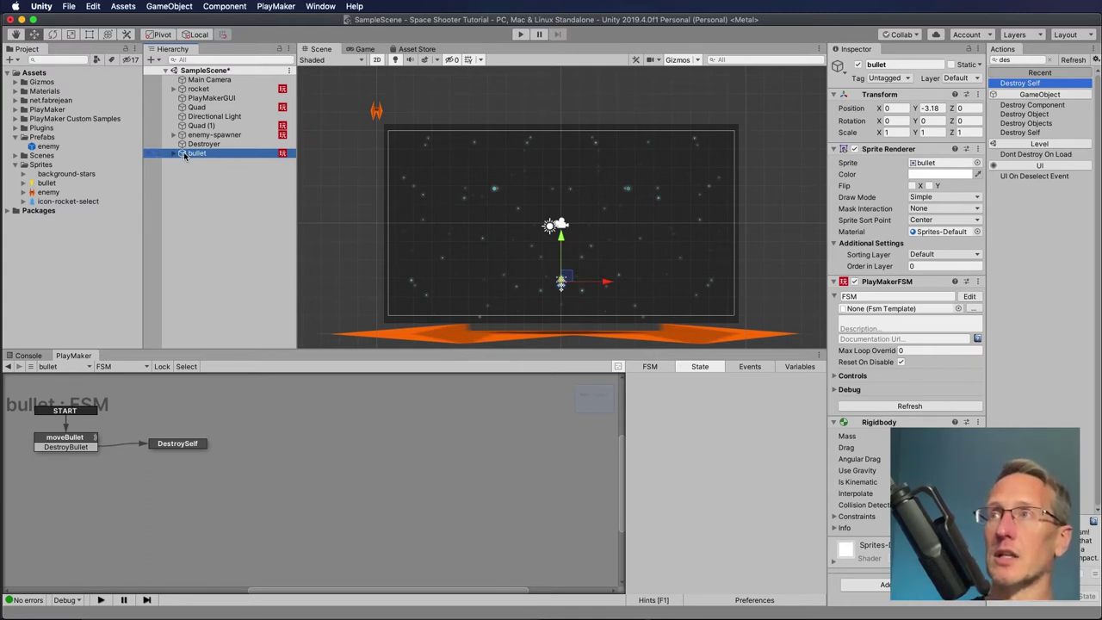
{"action": "left_click_drag", "start_coordinate": [184, 155], "coordinate": [43, 138]}
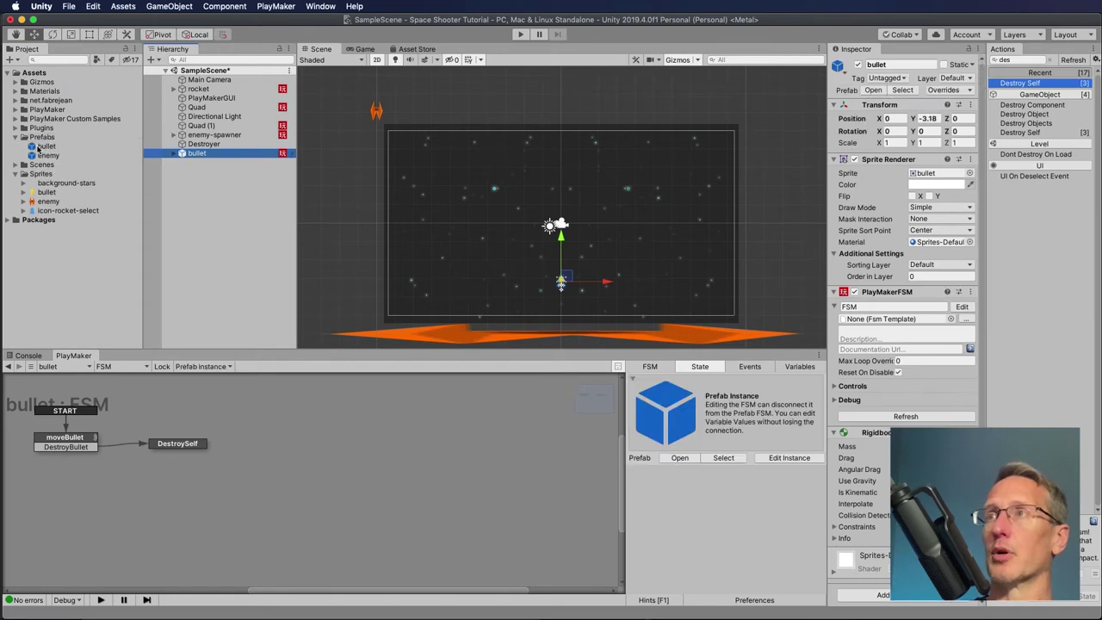
{"action": "left_click", "coordinate": [203, 156]}
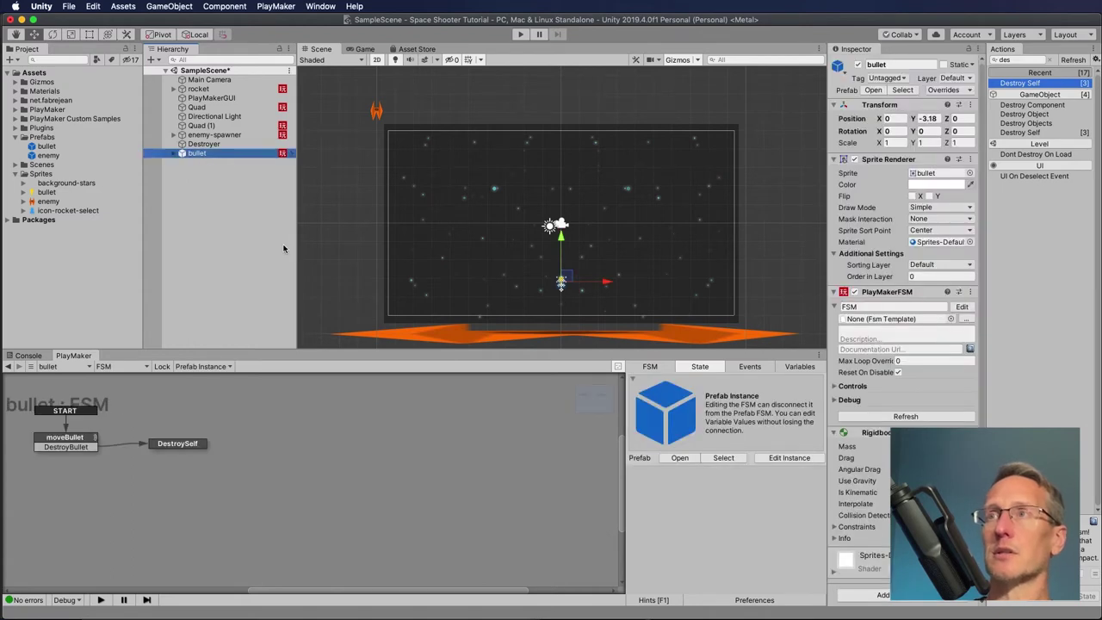
{"action": "key", "text": "super+BackSpace"}
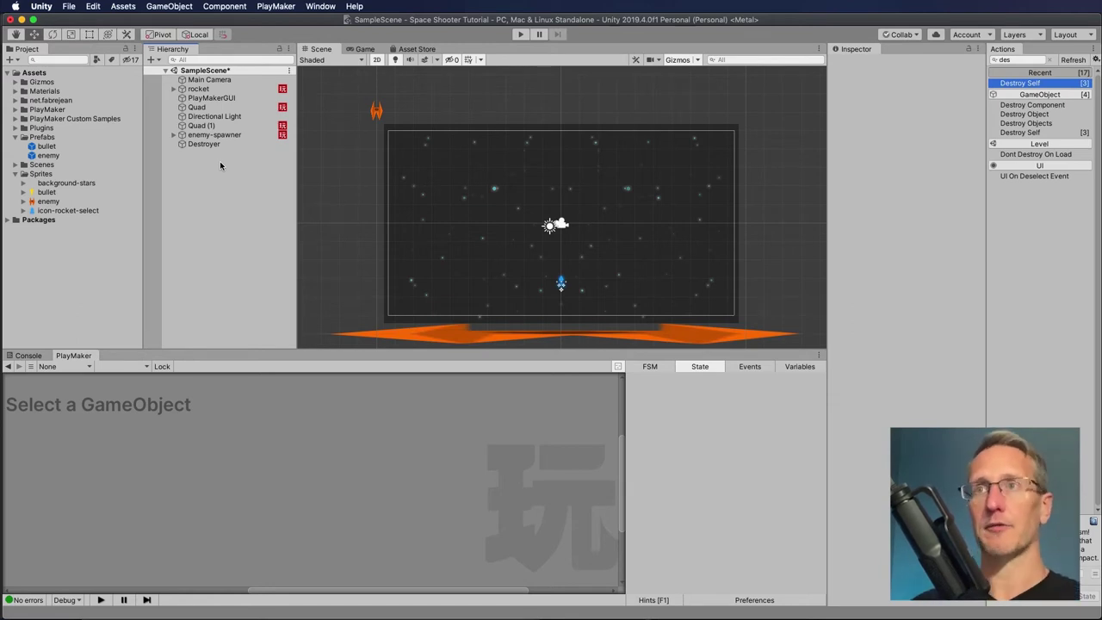
- Add a Get Key Down action after Set Velocity in the rocket's Listener state
{"action": "left_click", "coordinate": [219, 90]}
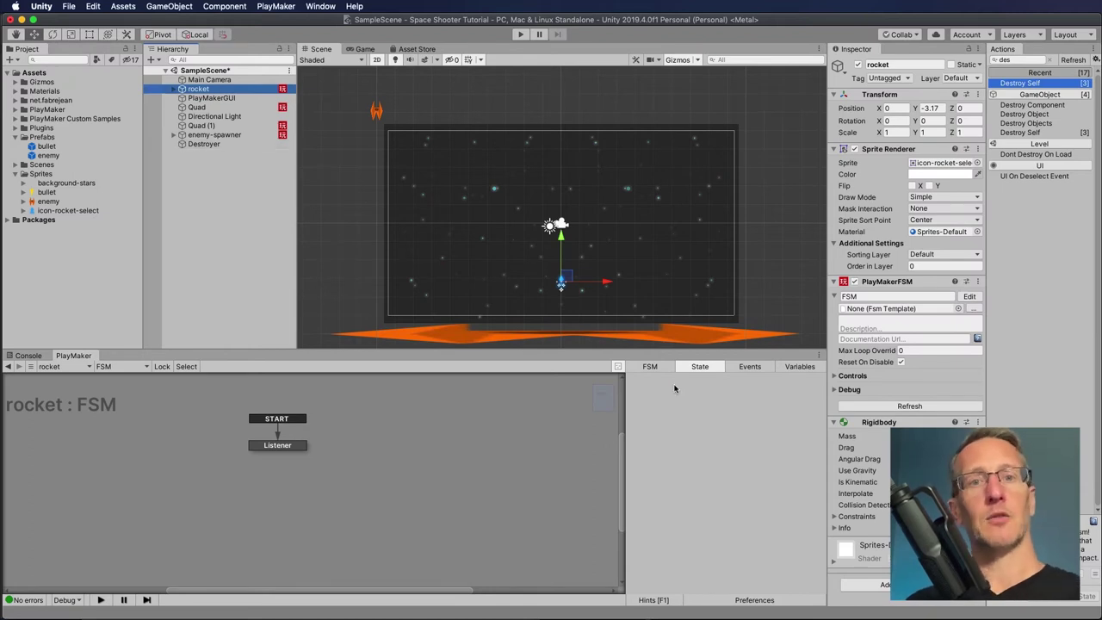
{"action": "left_click", "coordinate": [263, 446]}
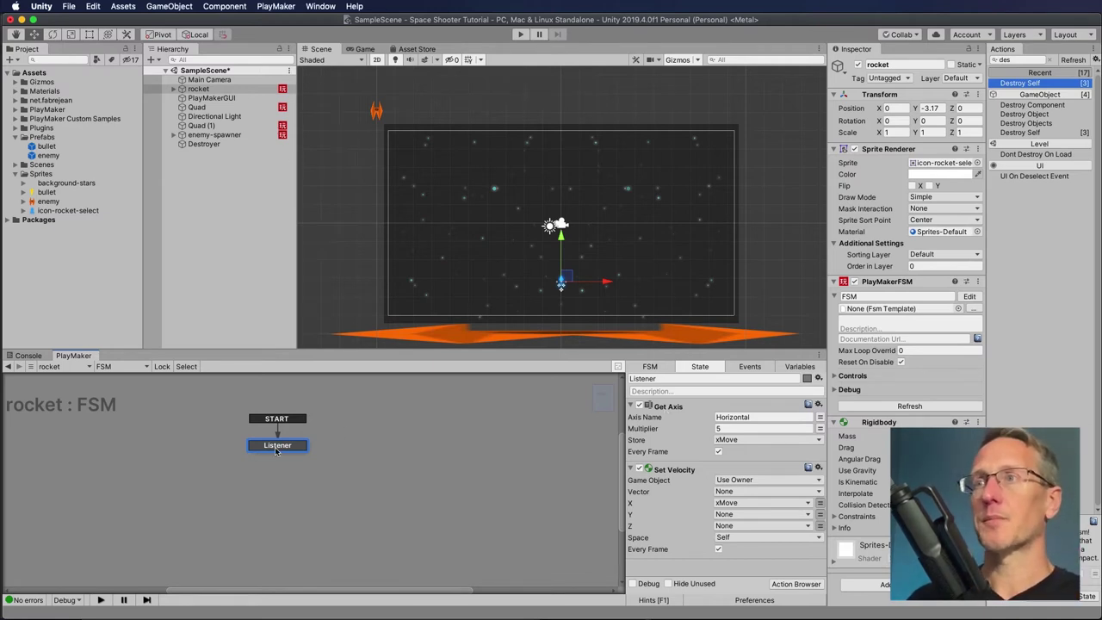
{"action": "left_click", "coordinate": [683, 472]}
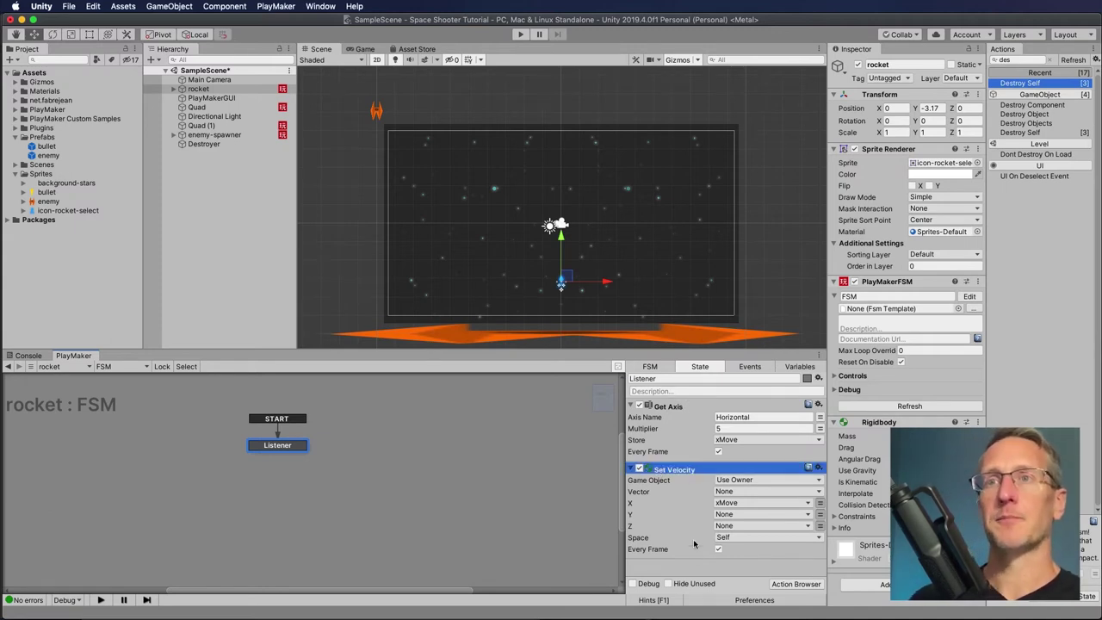
{"action": "left_click", "coordinate": [696, 568]}
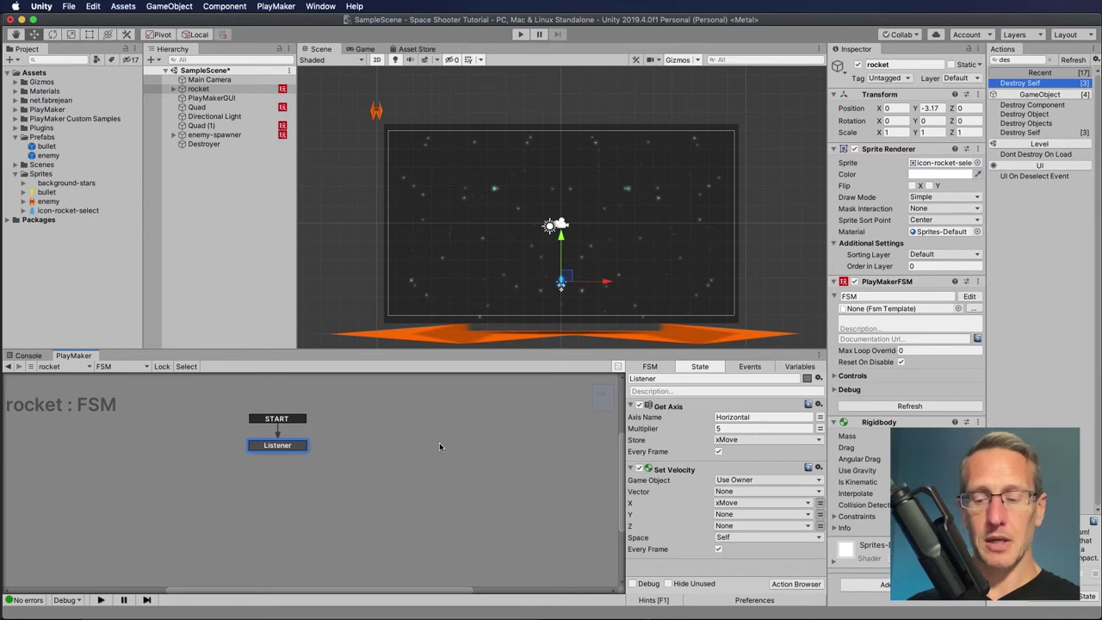
{"action": "left_click", "coordinate": [1012, 60]}
{"action": "type", "text": "get key"}
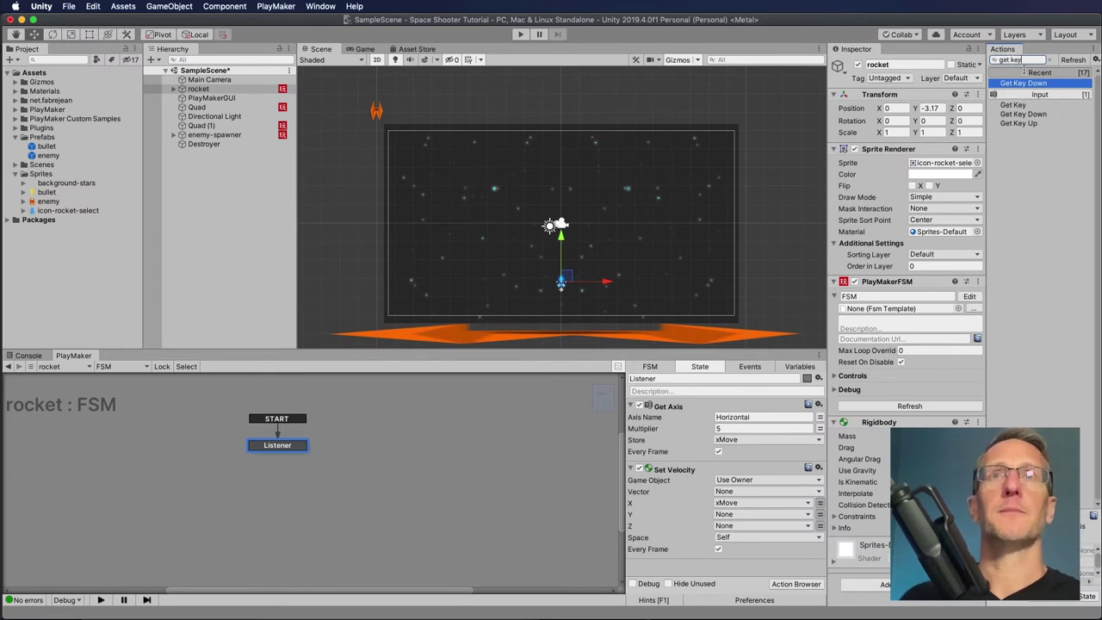
{"action": "left_click_drag", "start_coordinate": [1037, 86], "coordinate": [717, 563]}
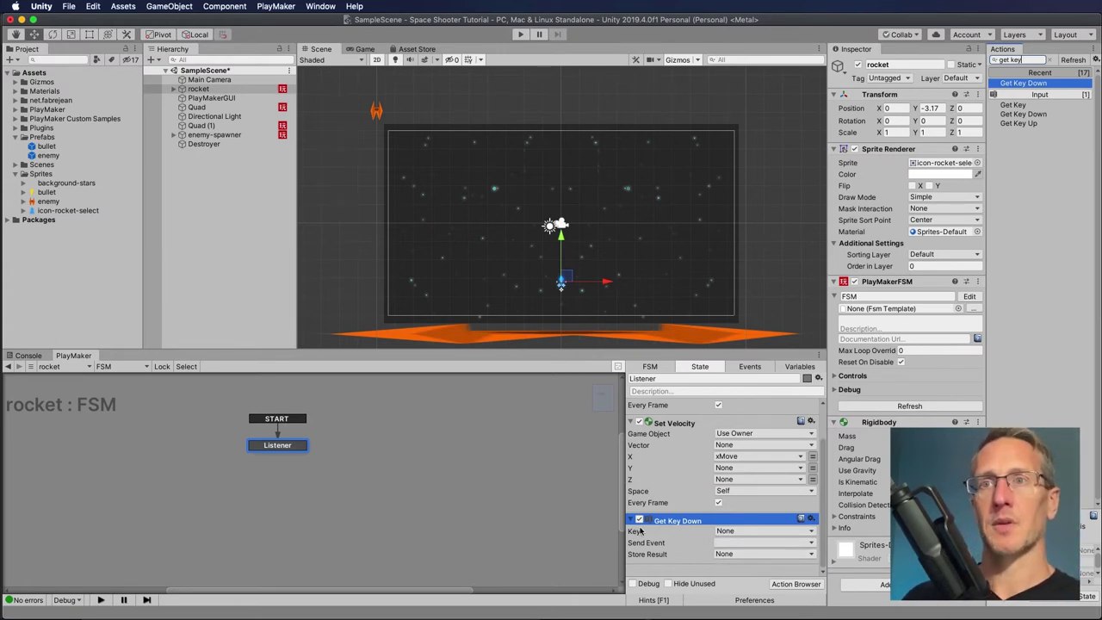
- Choose Space as the key for the Get Key Down action
{"action": "left_click", "coordinate": [737, 533]}
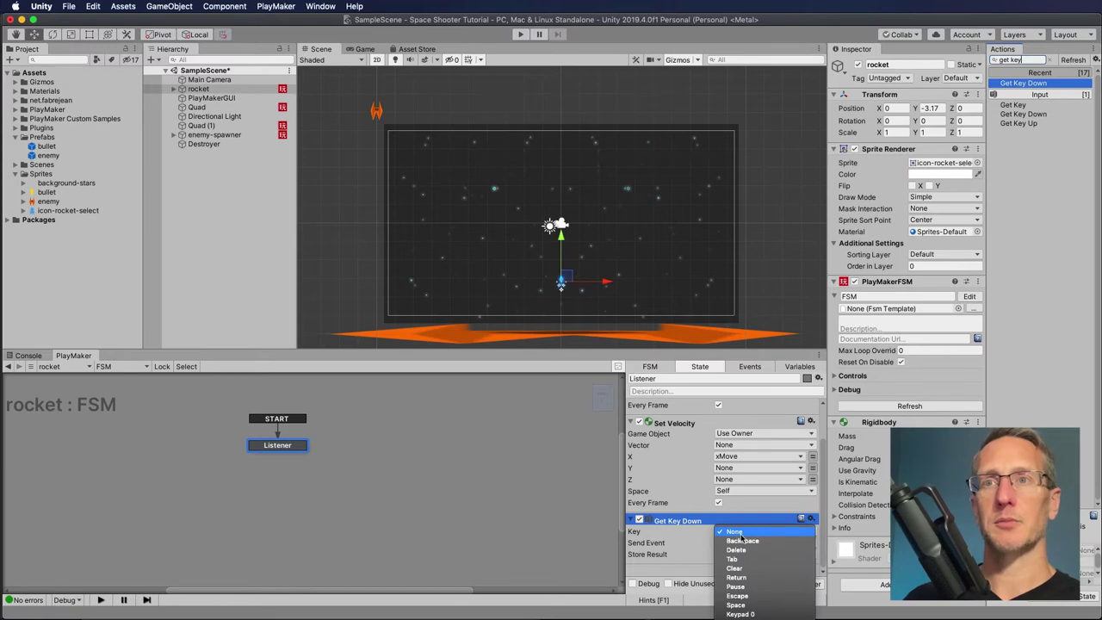
{"action": "scroll", "coordinate": [740, 538], "scroll_direction": "down", "scroll_amount": 2}
{"action": "left_click", "coordinate": [742, 570]}
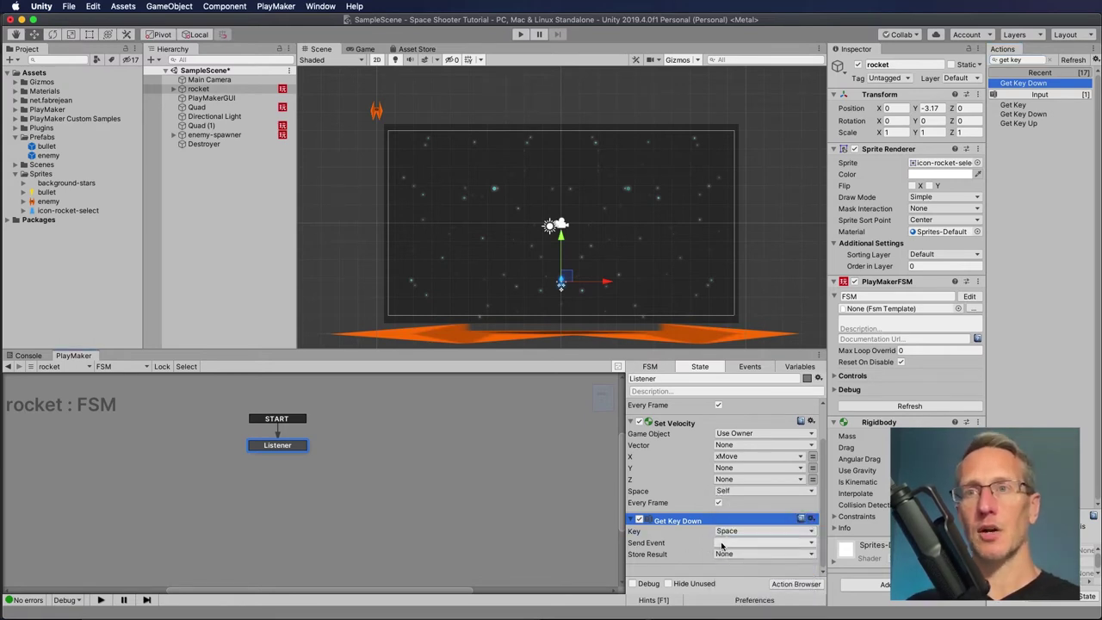
- Create a FireBullet event for the Get Key Down action to send and add it as a transition on the Listener state
{"action": "left_click", "coordinate": [723, 543]}
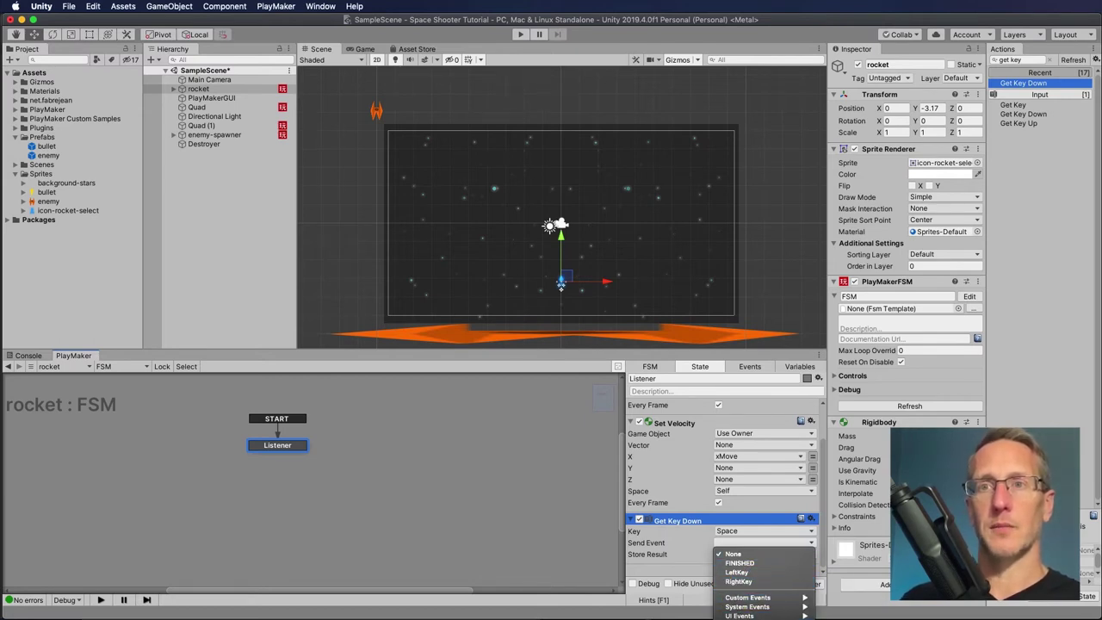
{"action": "left_click", "coordinate": [733, 583]}
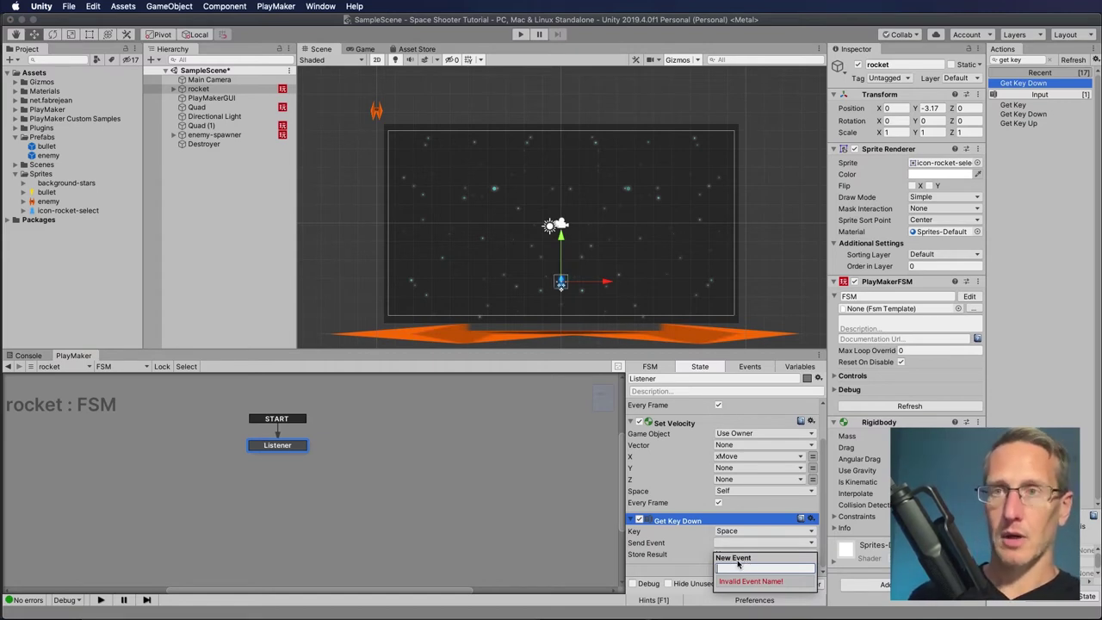
{"action": "type", "text": "FireBullet"}
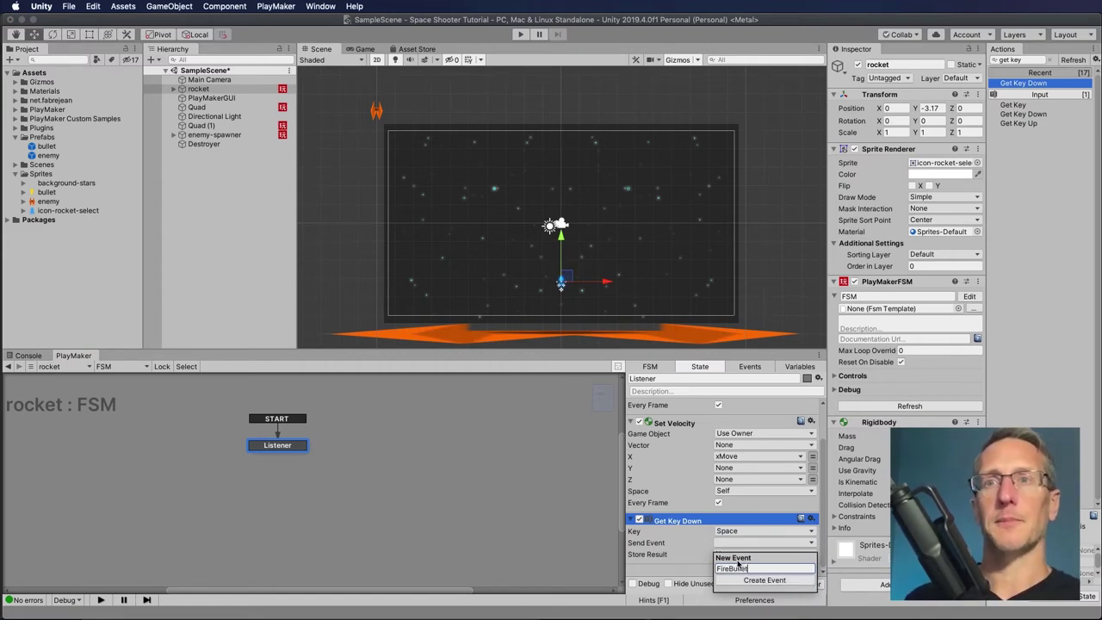
{"action": "left_click", "coordinate": [758, 579]}
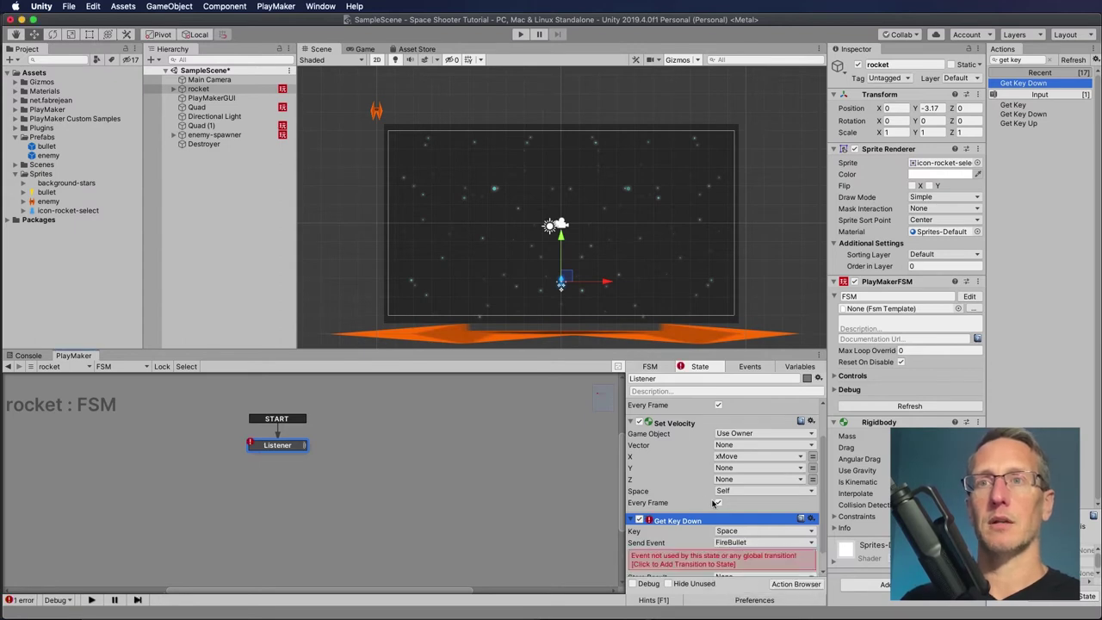
{"action": "scroll", "coordinate": [714, 503], "scroll_direction": "down", "scroll_amount": 1}
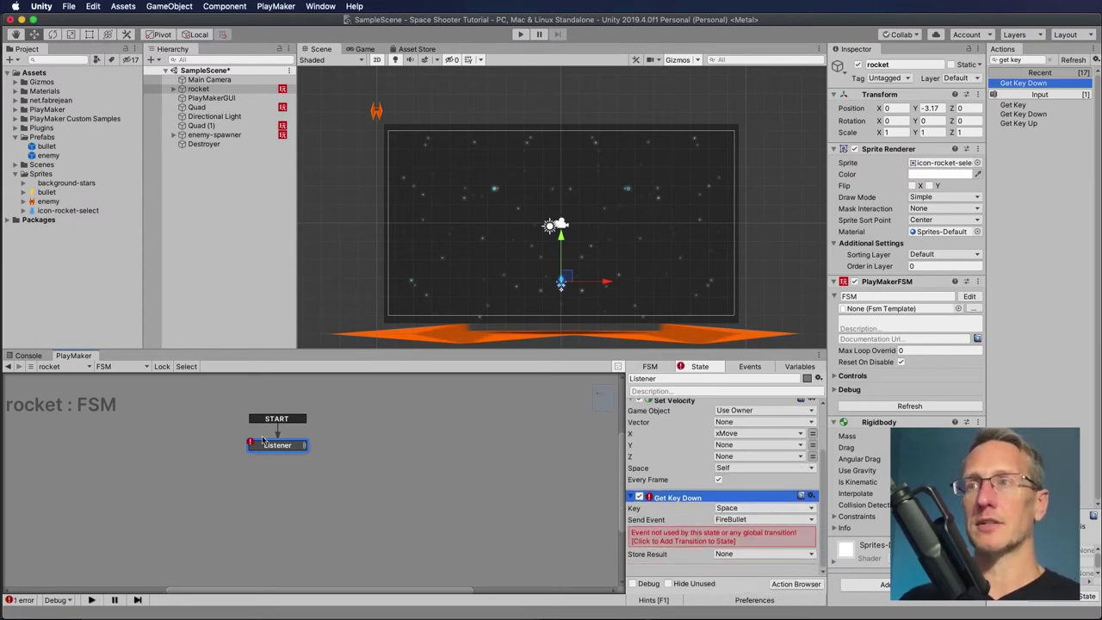
{"action": "left_click", "coordinate": [686, 540]}
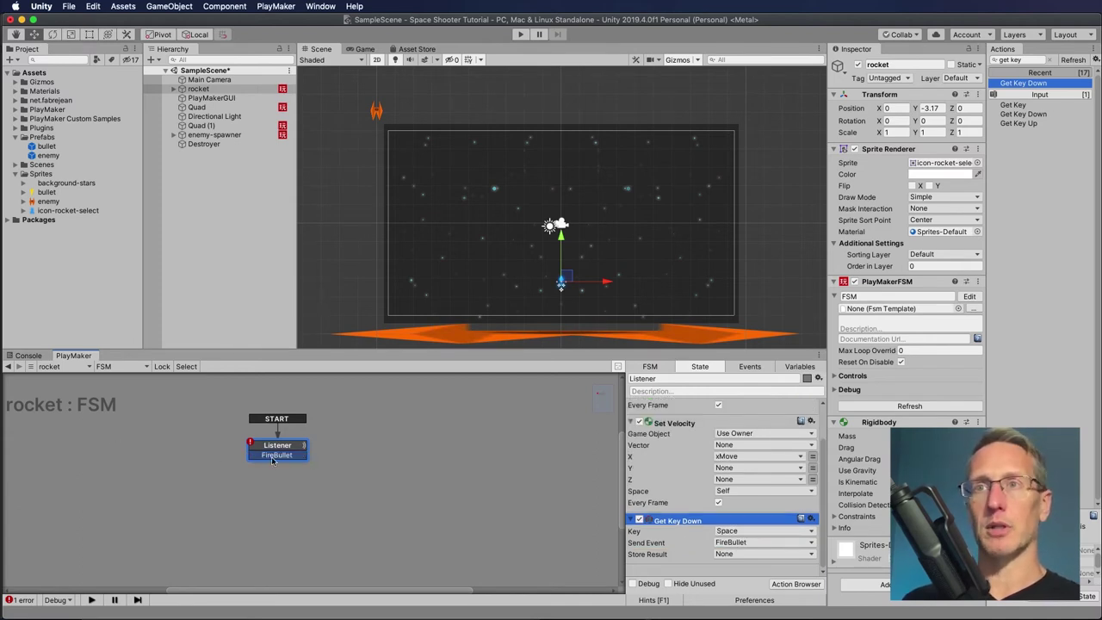
{"action": "scroll", "coordinate": [661, 514], "scroll_direction": "up", "scroll_amount": 2}
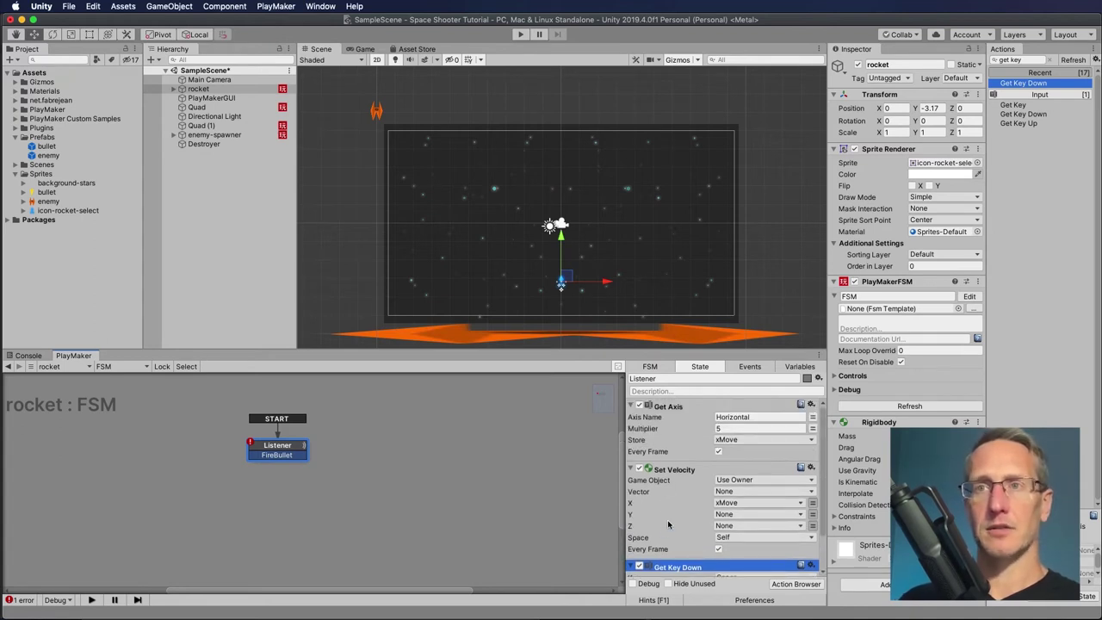
{"action": "scroll", "coordinate": [670, 521], "scroll_direction": "down", "scroll_amount": 2}
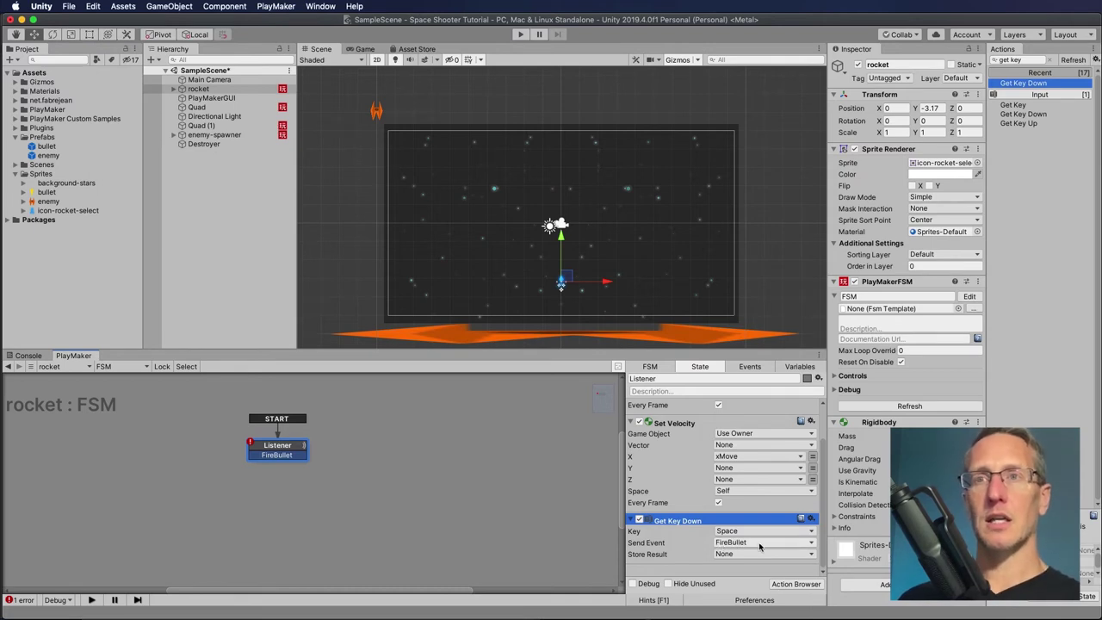
- Add a state named CreateBullet beside Listener and connect the FireBullet transition to it
{"action": "right_click", "coordinate": [355, 456]}
{"action": "left_click", "coordinate": [381, 456]}
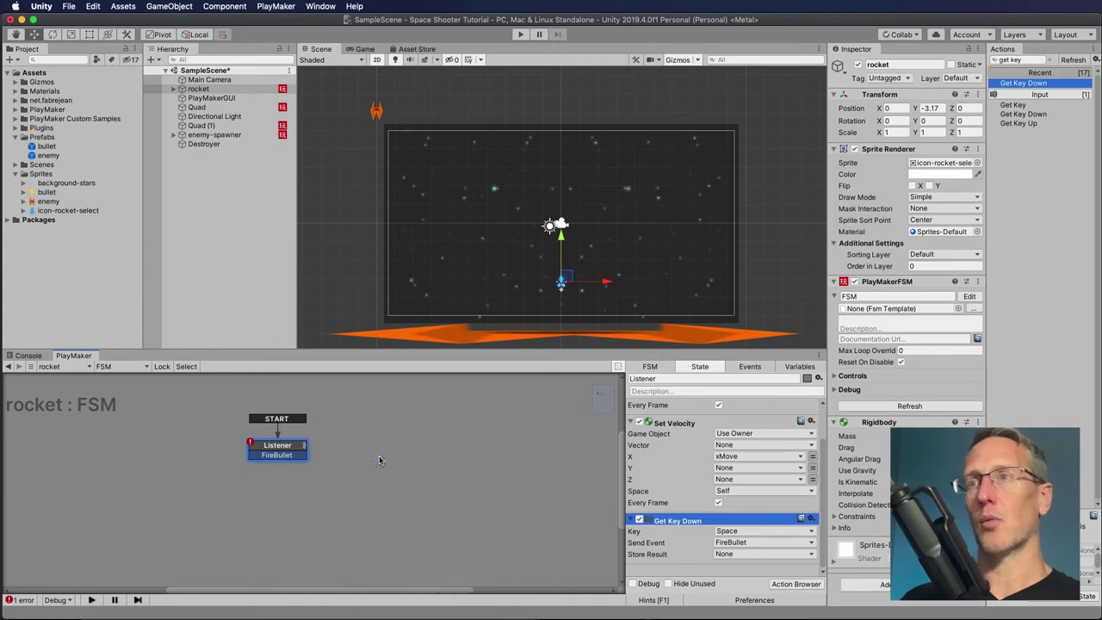
{"action": "left_click_drag", "start_coordinate": [379, 456], "coordinate": [381, 447]}
{"action": "left_click", "coordinate": [641, 380]}
{"action": "left_click_drag", "start_coordinate": [641, 380], "coordinate": [614, 379]}
{"action": "type", "text": "CreateBullet"}
{"action": "left_click_drag", "start_coordinate": [393, 448], "coordinate": [397, 448]}
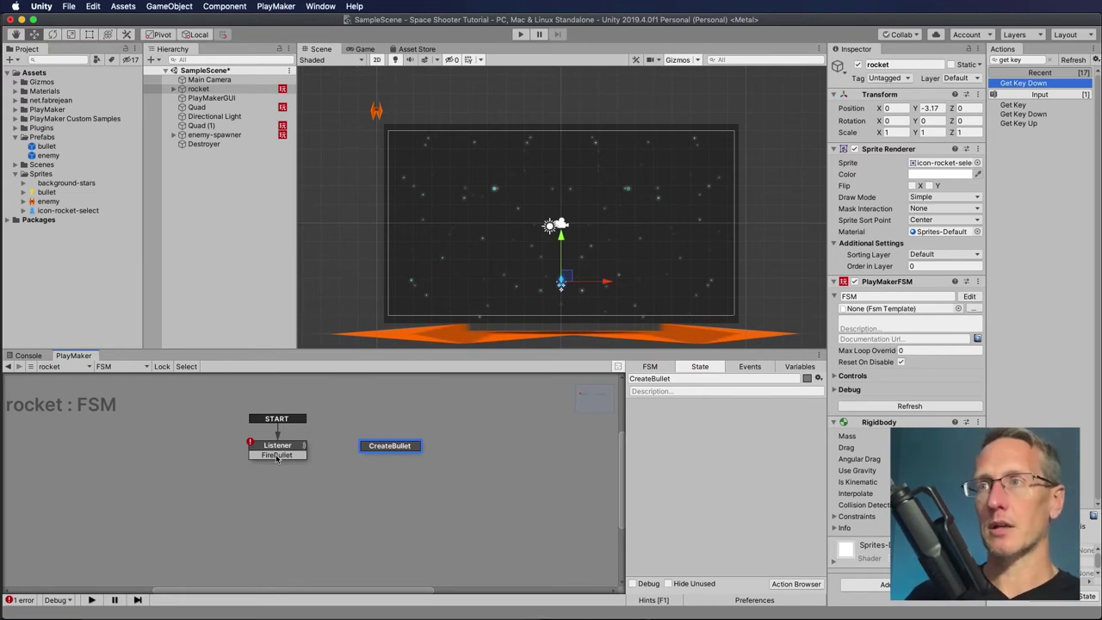
{"action": "left_click_drag", "start_coordinate": [274, 459], "coordinate": [384, 446]}
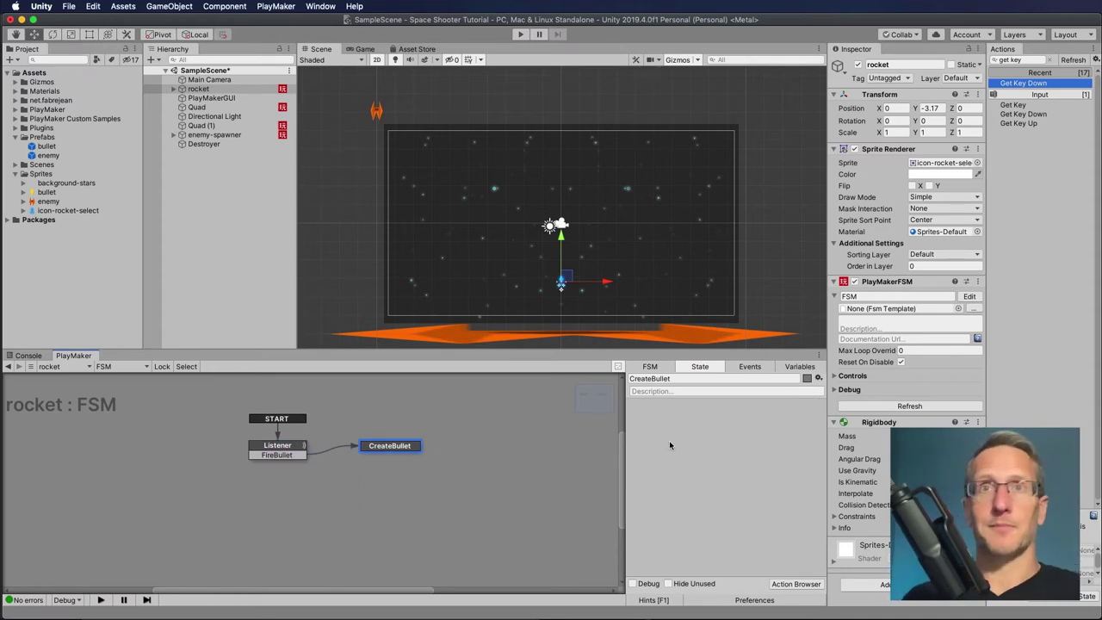
- Add a Create Object action to the CreateBullet state, with the bullet prefab as Game Object and the rocket as Spawn Point
{"action": "left_click_drag", "start_coordinate": [1030, 58], "coordinate": [979, 55]}
{"action": "type", "text": "create"}
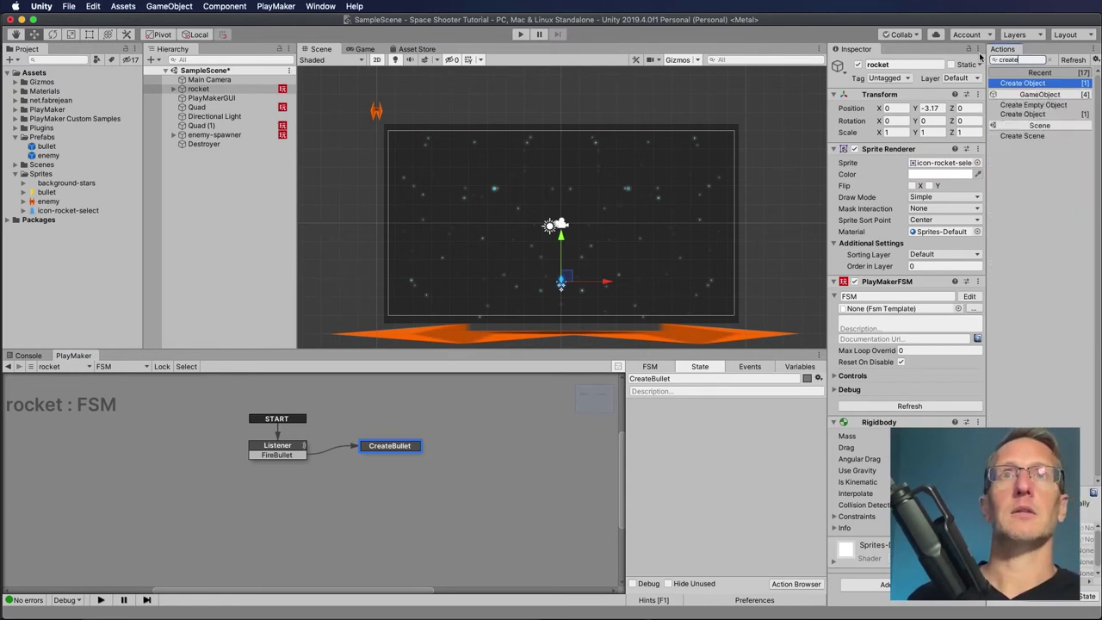
{"action": "left_click_drag", "start_coordinate": [1022, 84], "coordinate": [661, 443]}
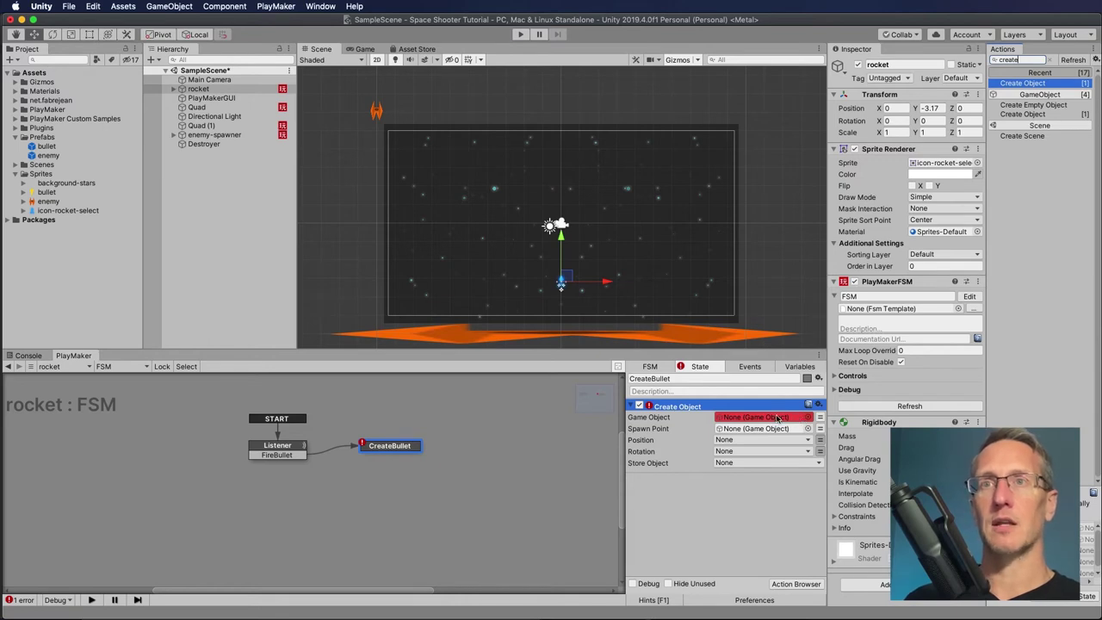
{"action": "left_click", "coordinate": [31, 147]}
{"action": "left_click_drag", "start_coordinate": [31, 147], "coordinate": [779, 418]}
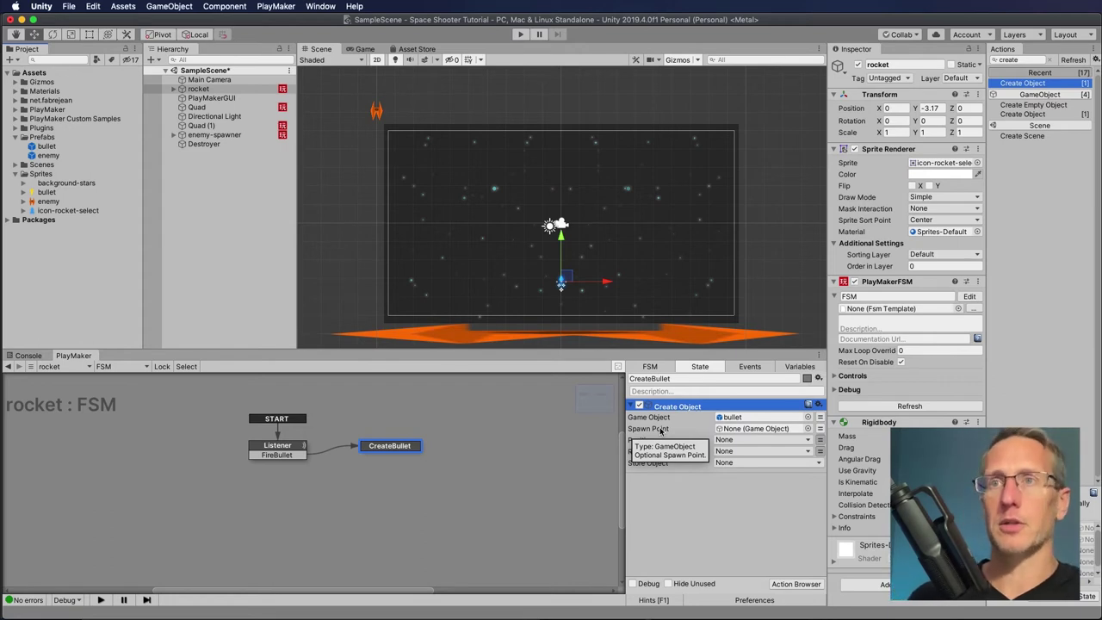
{"action": "left_click", "coordinate": [198, 90]}
{"action": "left_click_drag", "start_coordinate": [198, 90], "coordinate": [737, 430]}
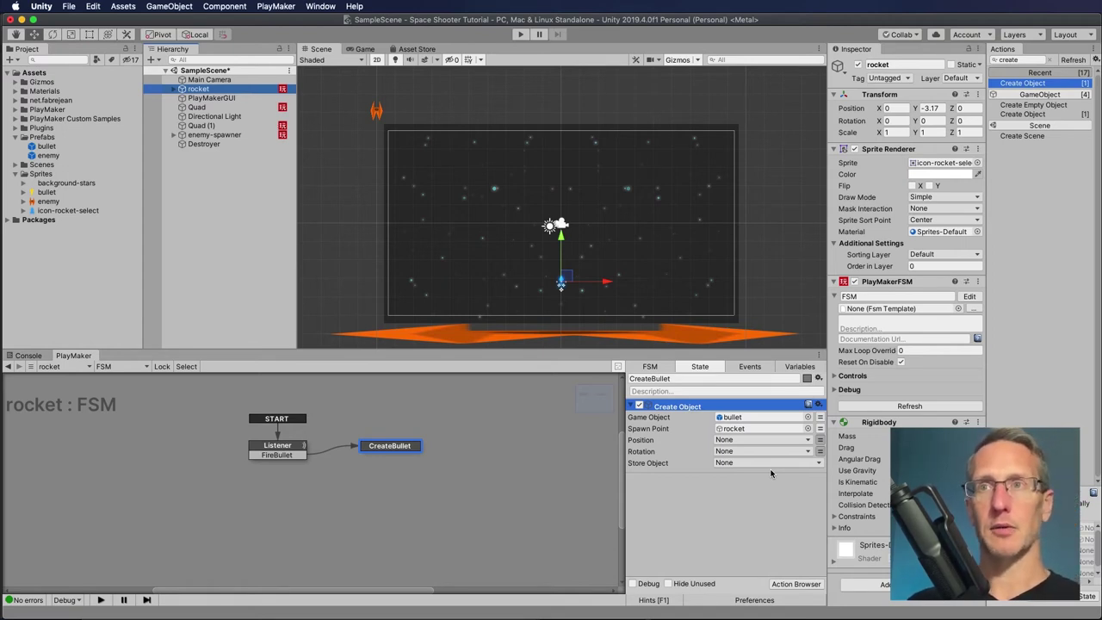
- Run the game briefly to test firing a bullet from the rocket, and stop it
{"action": "left_click", "coordinate": [520, 35]}
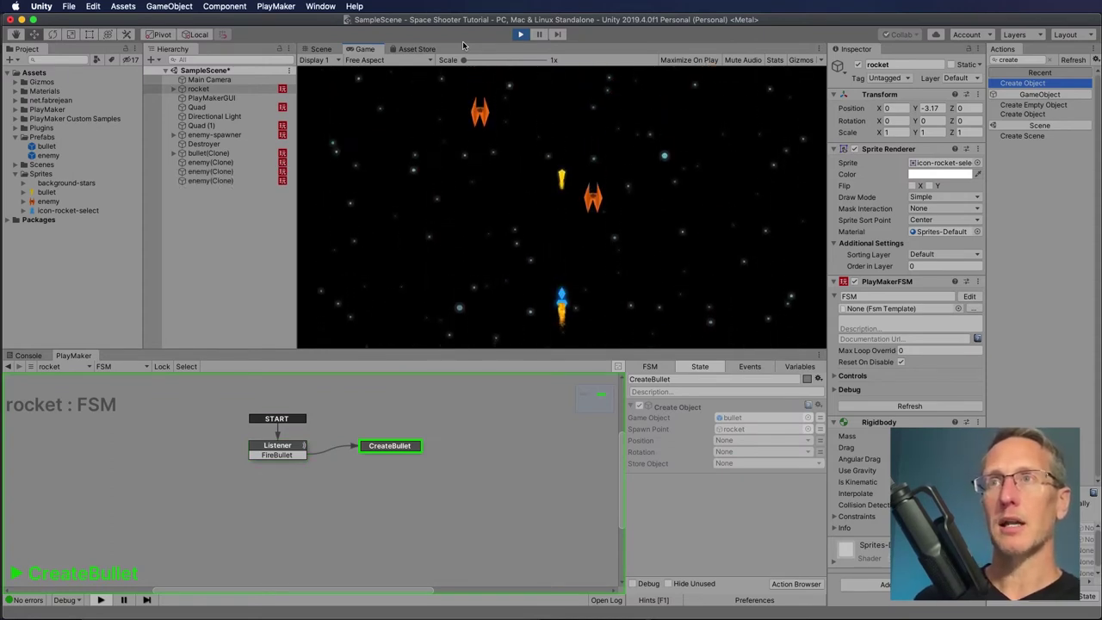
{"action": "left_click", "coordinate": [520, 35]}
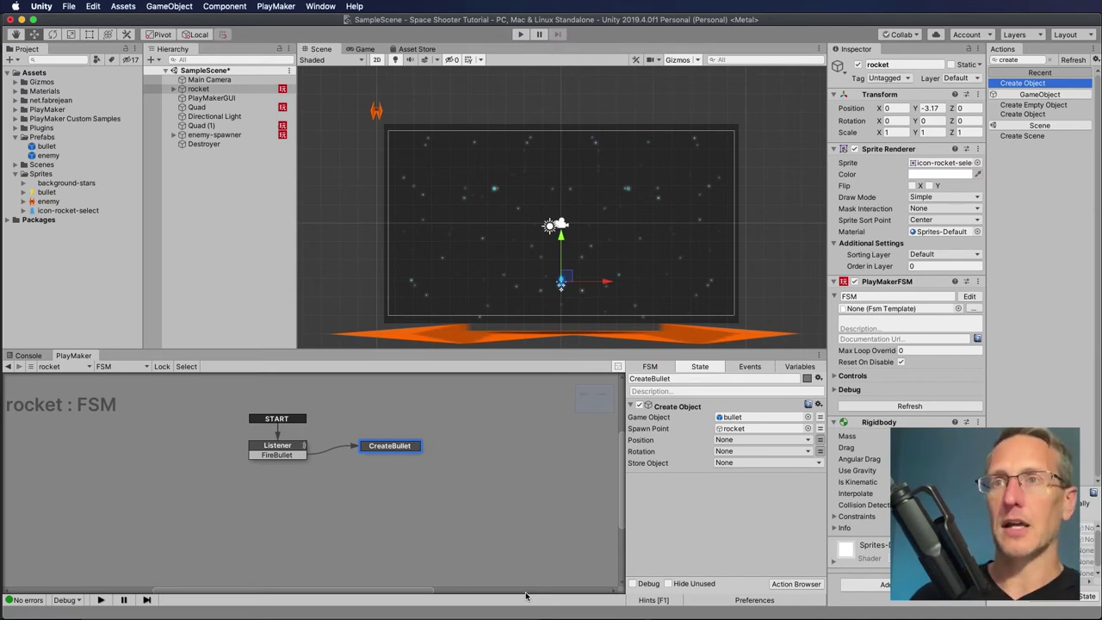
- Add a FINISHED transition to the CreateBullet state and connect it back to Listener
{"action": "right_click", "coordinate": [373, 445]}
{"action": "key", "text": "Escape"}
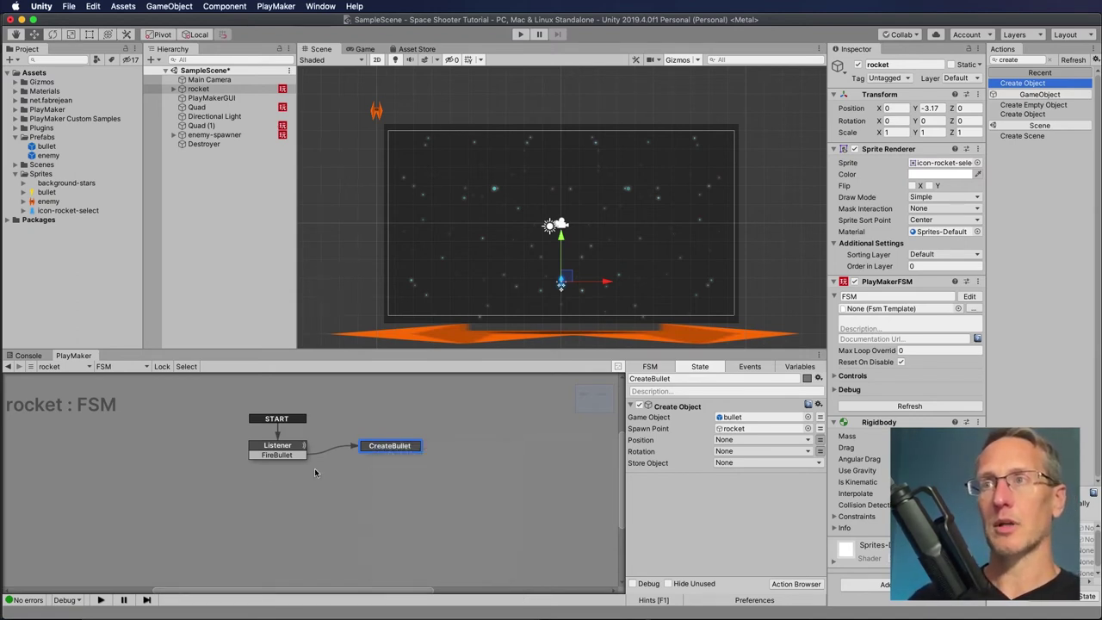
{"action": "left_click", "coordinate": [271, 453]}
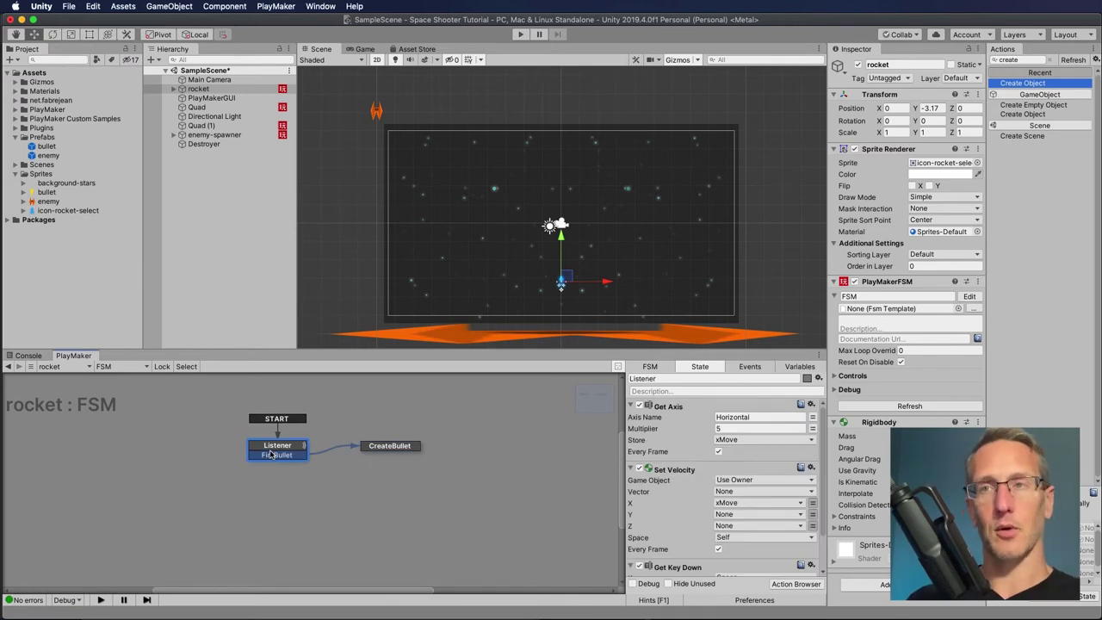
{"action": "right_click", "coordinate": [375, 446]}
{"action": "mouse_move", "coordinate": [377, 446]}
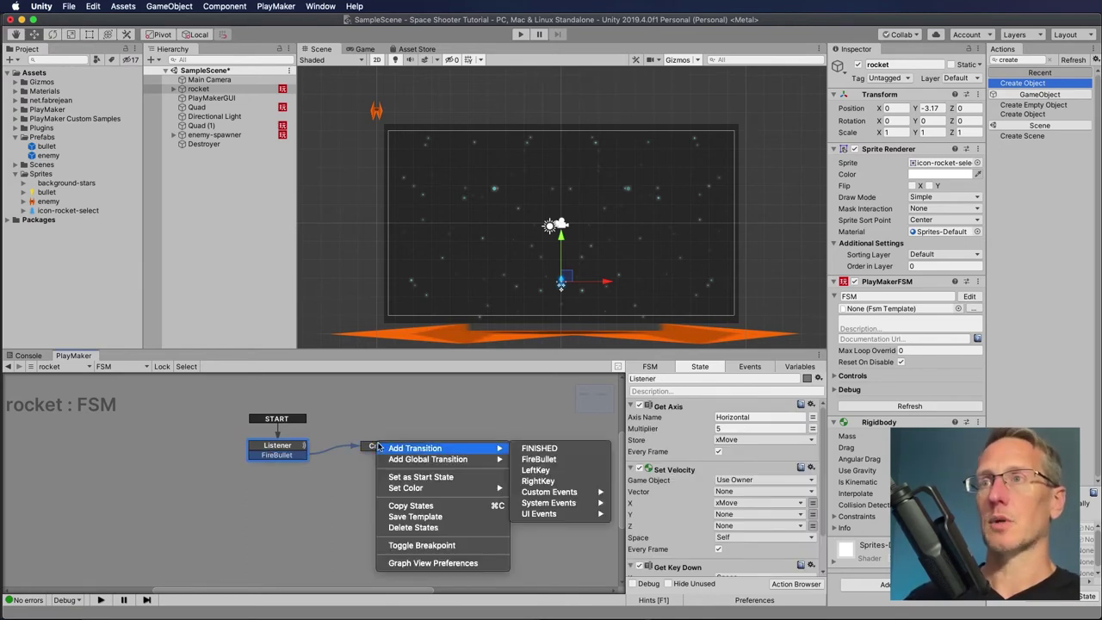
{"action": "left_click", "coordinate": [539, 447]}
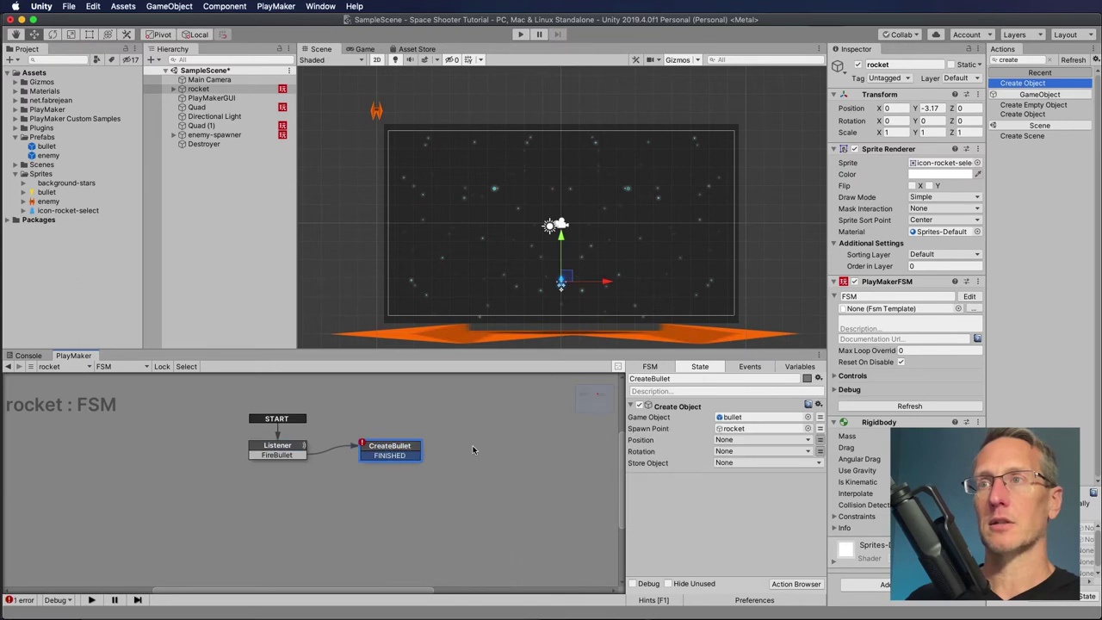
{"action": "left_click_drag", "start_coordinate": [392, 456], "coordinate": [267, 455]}
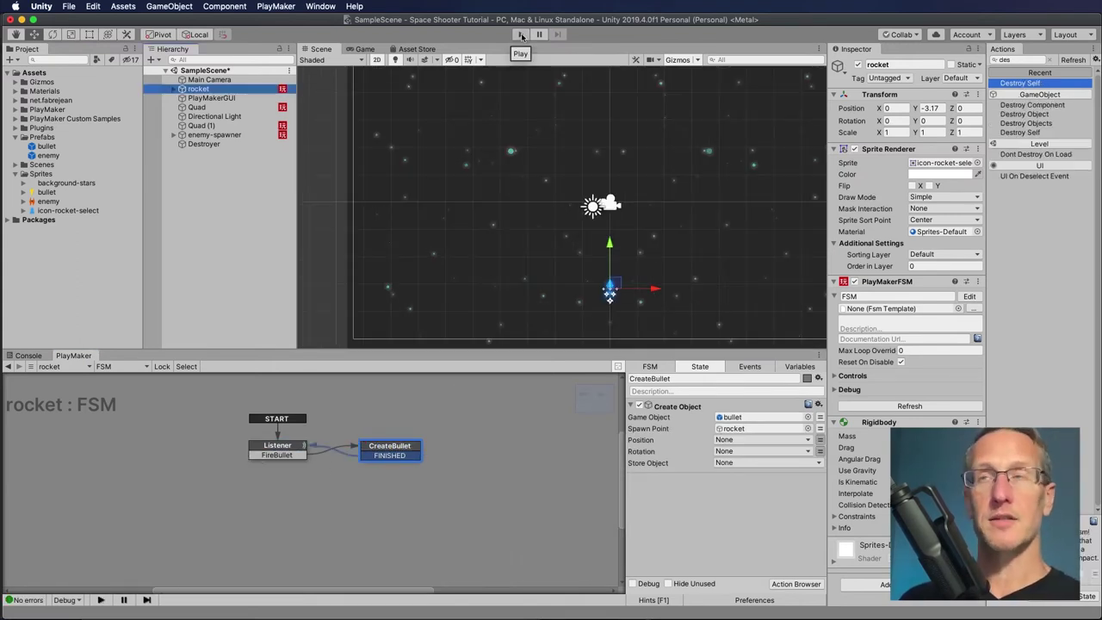
- Play-test repeated firing while moving the rocket, check the hierarchy for leftover bullet objects, and stop the game
{"action": "left_click", "coordinate": [520, 34]}
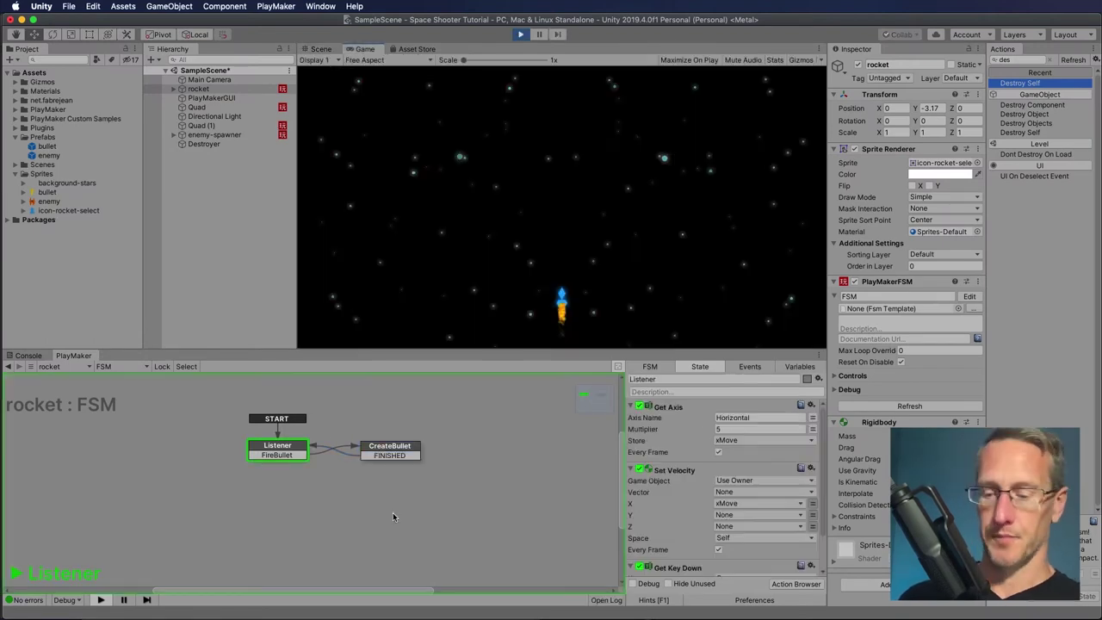
{"action": "key", "text": "space"}
{"action": "key", "text": "space"}
{"action": "key", "text": "space"}
{"action": "key", "text": "space"}
{"action": "key", "text": "space"}
{"action": "key", "text": "Left"}
{"action": "key", "text": "space"}
{"action": "key", "text": "space"}
{"action": "key", "text": "space"}
{"action": "key", "text": "space"}
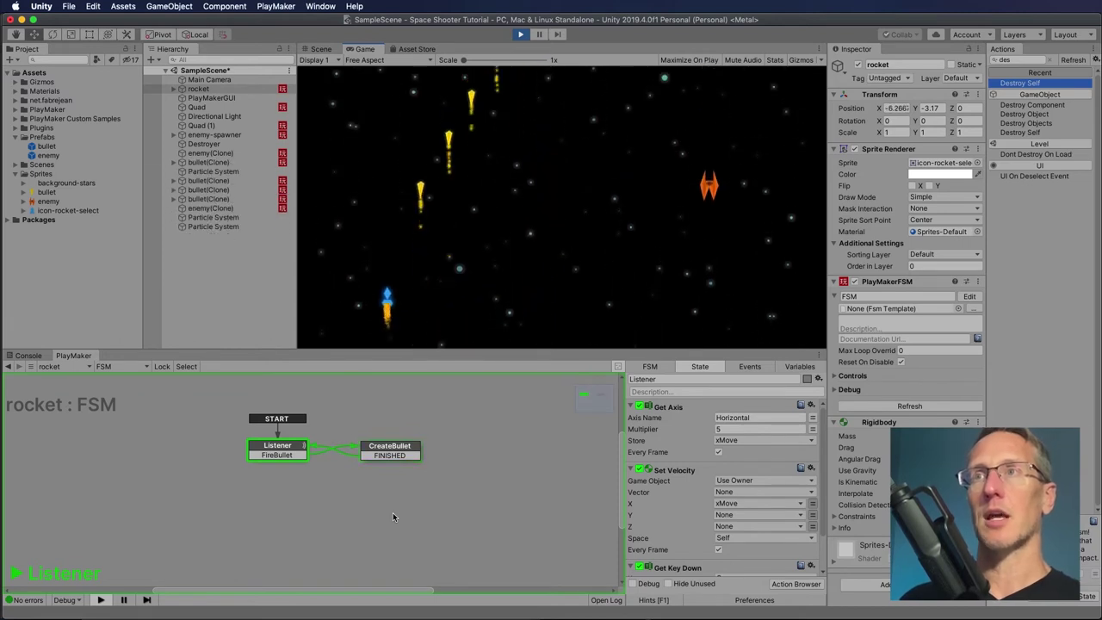
{"action": "key", "text": "Right"}
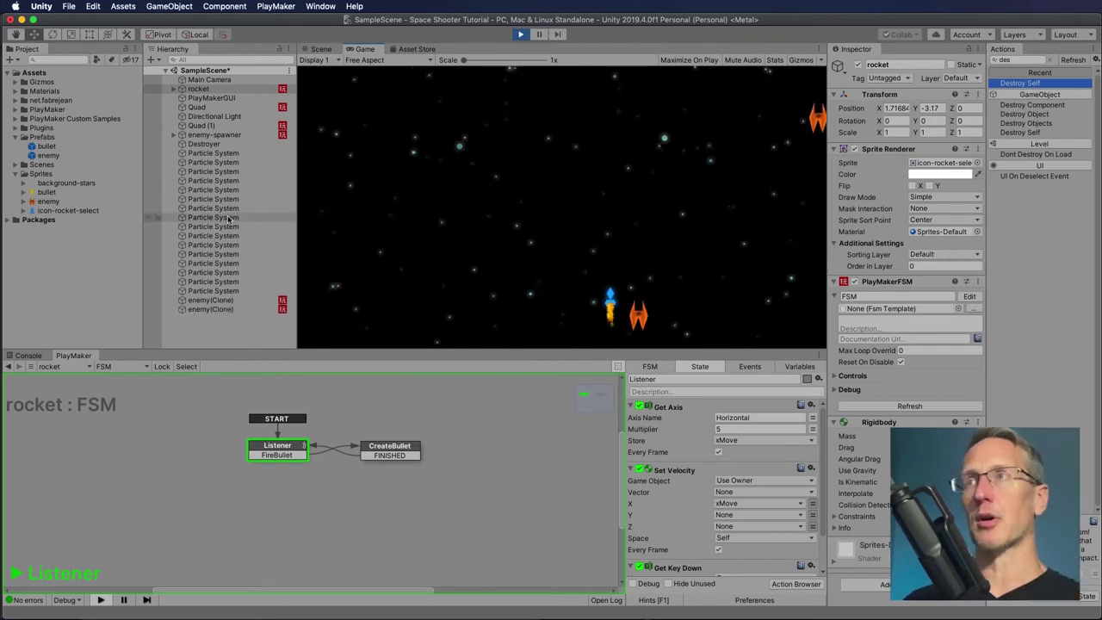
{"action": "left_click", "coordinate": [519, 35]}
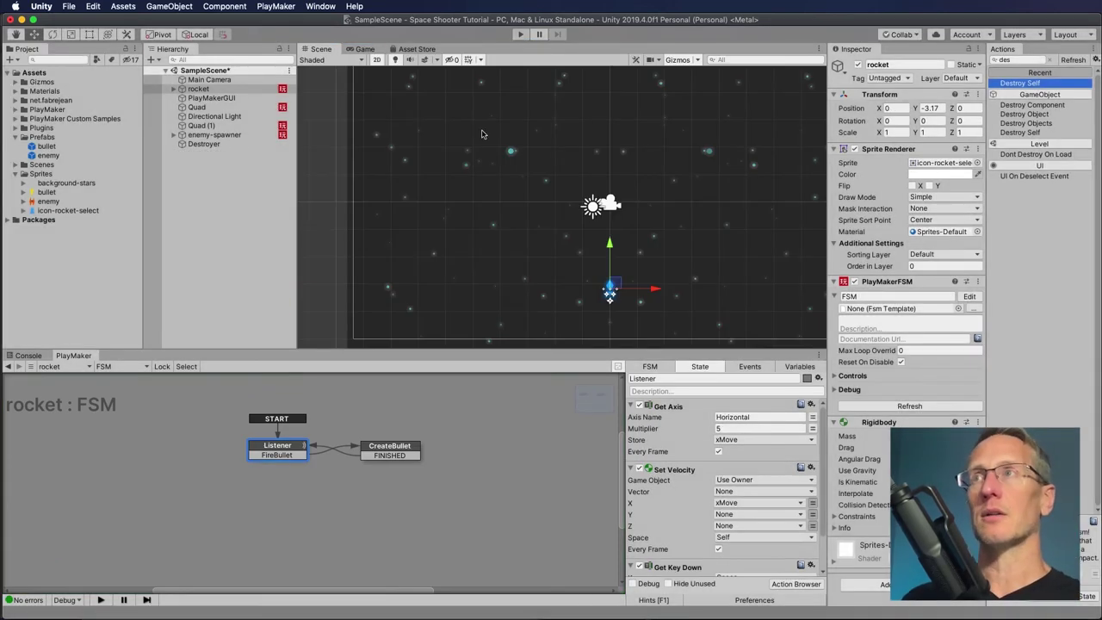
- Open the bullet prefab and turn off Detach Children in the DestroySelf state's Destroy Self action
{"action": "double_click", "coordinate": [35, 148]}
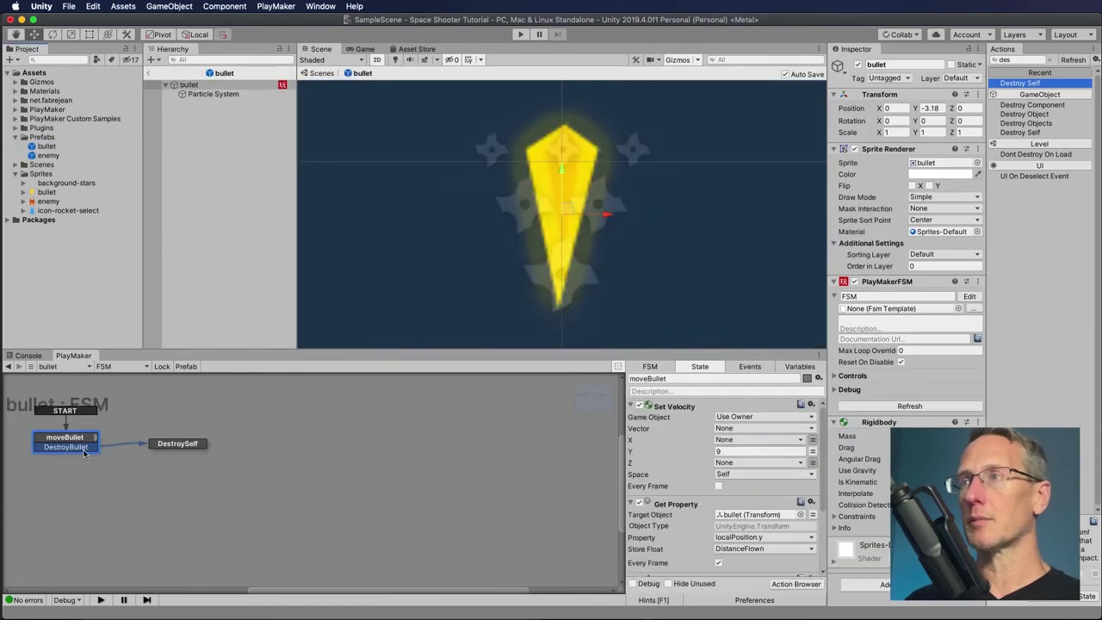
{"action": "left_click_drag", "start_coordinate": [286, 592], "coordinate": [174, 591]}
{"action": "left_click", "coordinate": [427, 444]}
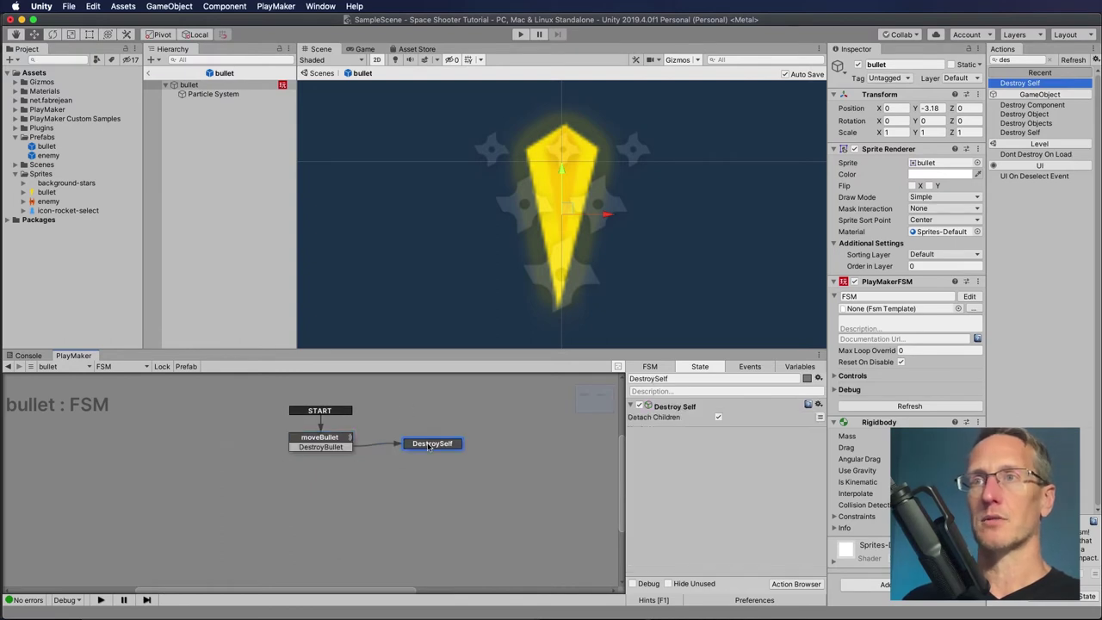
{"action": "left_click", "coordinate": [718, 418]}
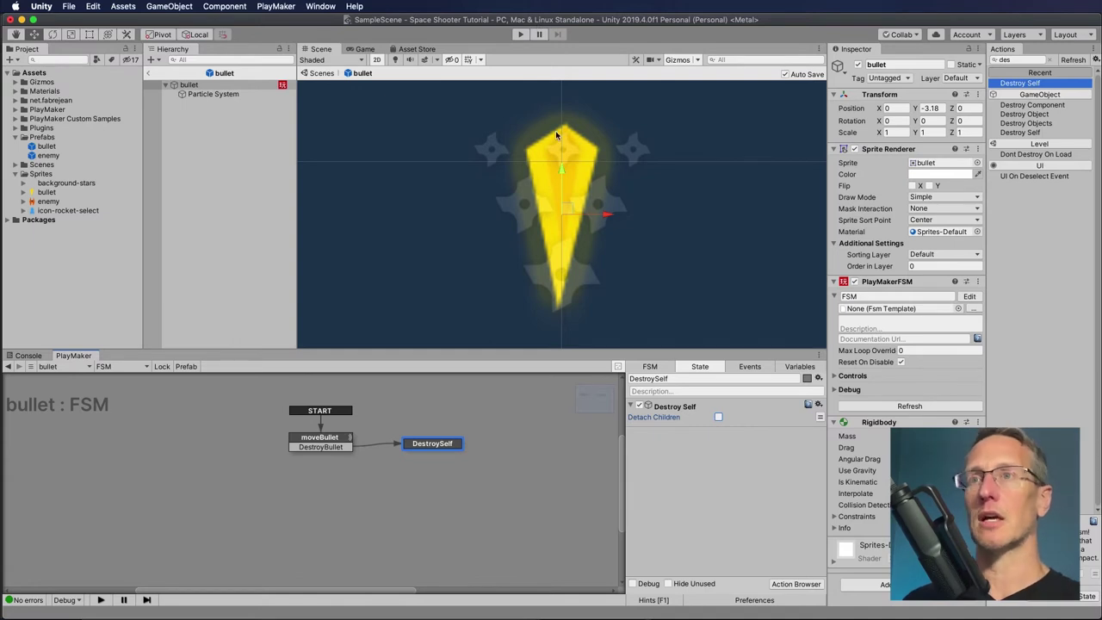
- Play-test again, moving the rocket both ways while firing many bullets to check that their particle systems are removed, and stop the game
{"action": "left_click", "coordinate": [520, 35]}
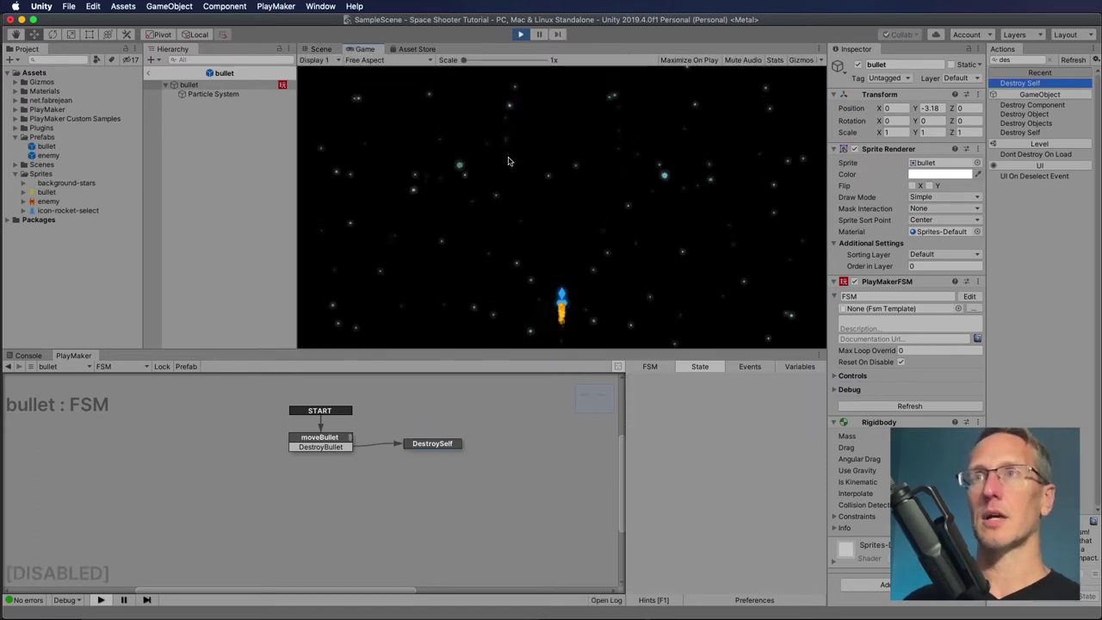
{"action": "key", "text": "Left"}
{"action": "key", "text": "Right"}
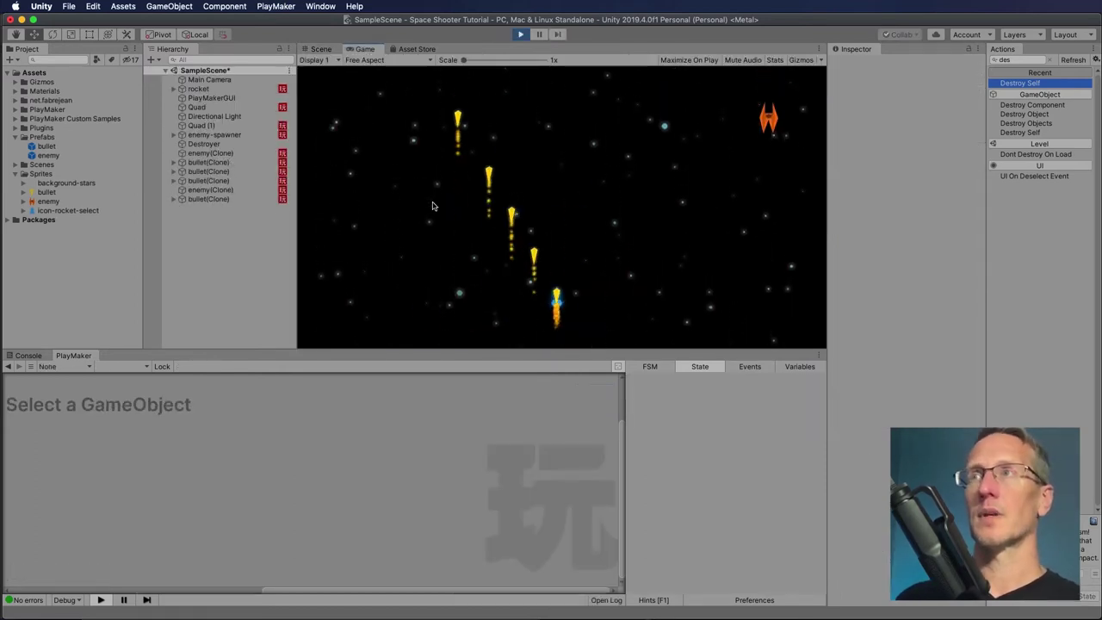
{"action": "key", "text": "Left"}
{"action": "key", "text": "space"}
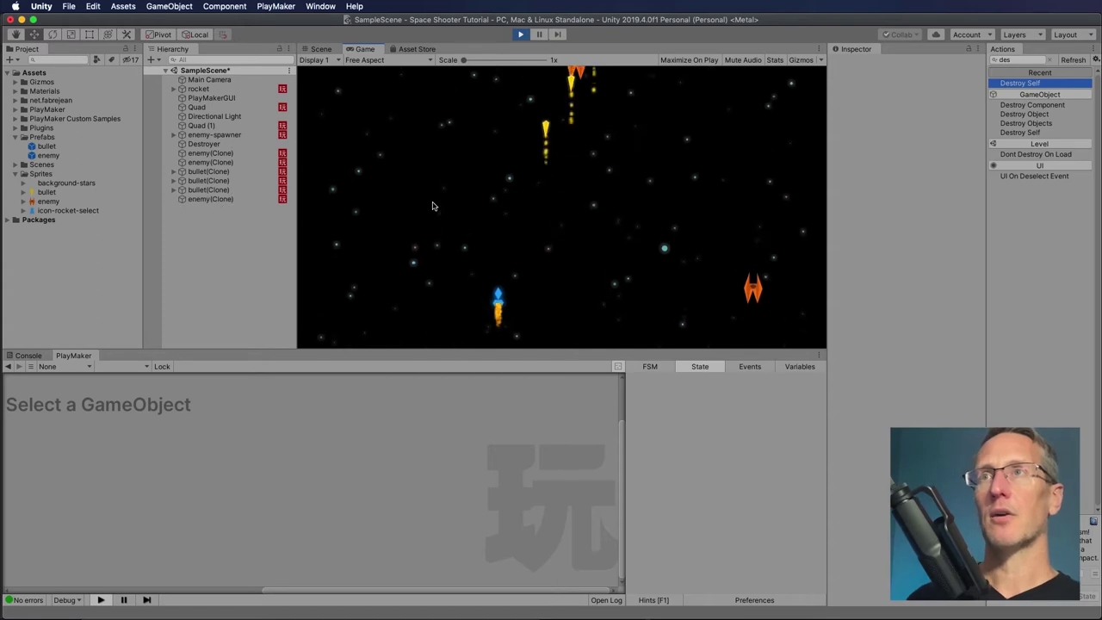
{"action": "key", "text": "Left"}
{"action": "key", "text": "Right"}
{"action": "key", "text": "space"}
{"action": "key", "text": "space"}
{"action": "key", "text": "space"}
{"action": "key", "text": "Right"}
{"action": "key", "text": "Left"}
{"action": "key", "text": "space"}
{"action": "key", "text": "space"}
{"action": "key", "text": "space"}
{"action": "key", "text": "space"}
{"action": "key", "text": "space"}
{"action": "key", "text": "space"}
{"action": "key", "text": "Left"}
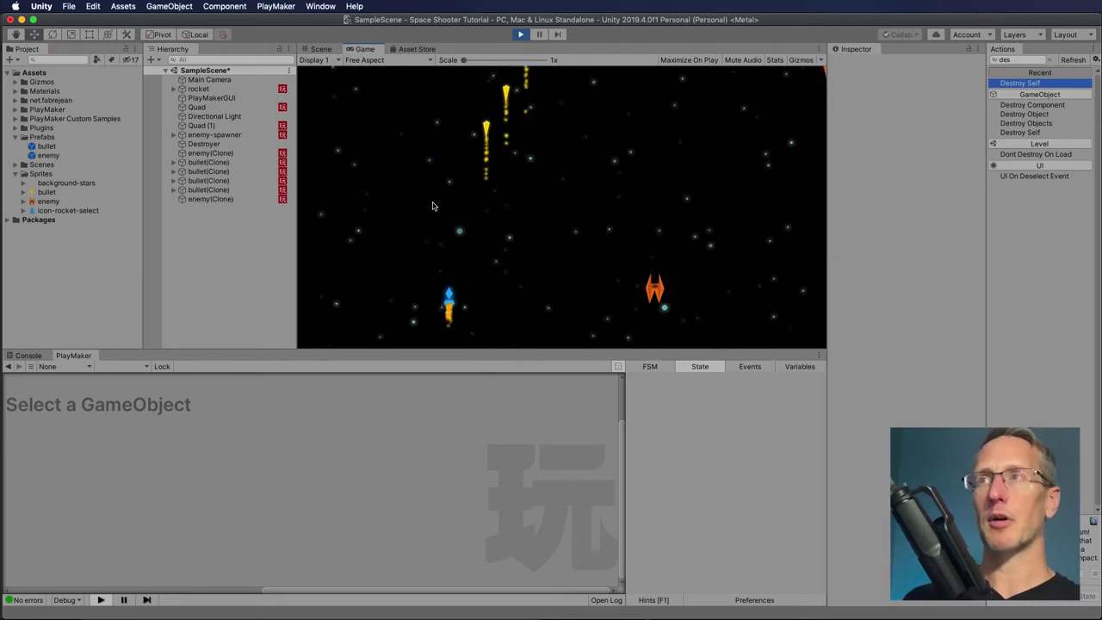
{"action": "key", "text": "space"}
{"action": "key", "text": "Right"}
{"action": "key", "text": "space"}
{"action": "key", "text": "space"}
{"action": "key", "text": "space"}
{"action": "key", "text": "space"}
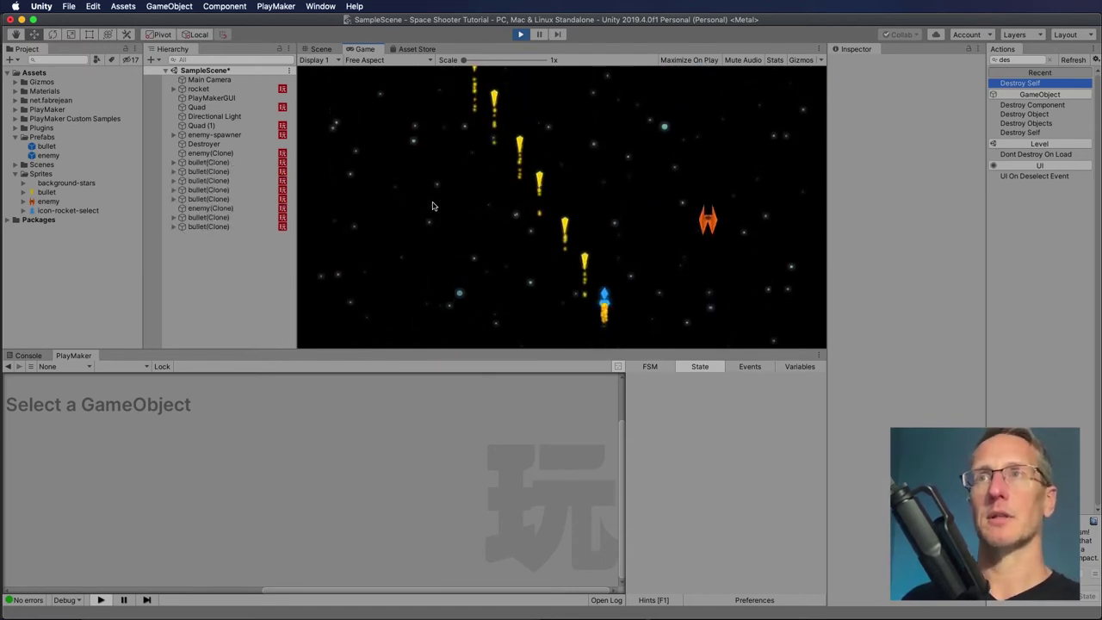
{"action": "left_click", "coordinate": [519, 35]}
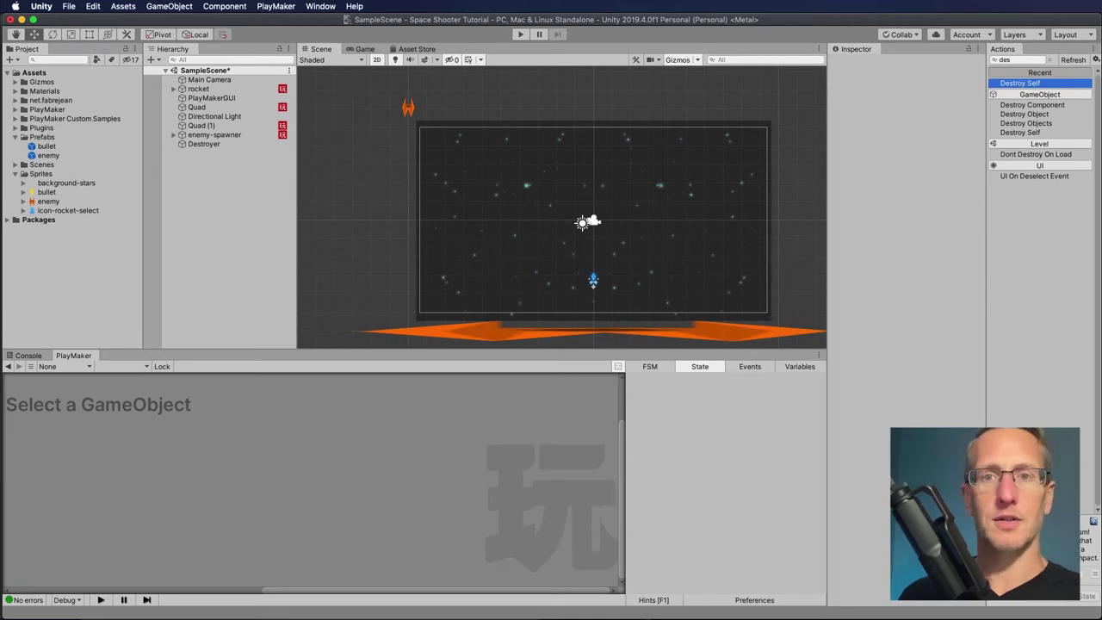
- Switch to Finder, sort the Applications folder by name, launch Audacity and dismiss its welcome message
{"action": "key", "text": "super+Tab"}
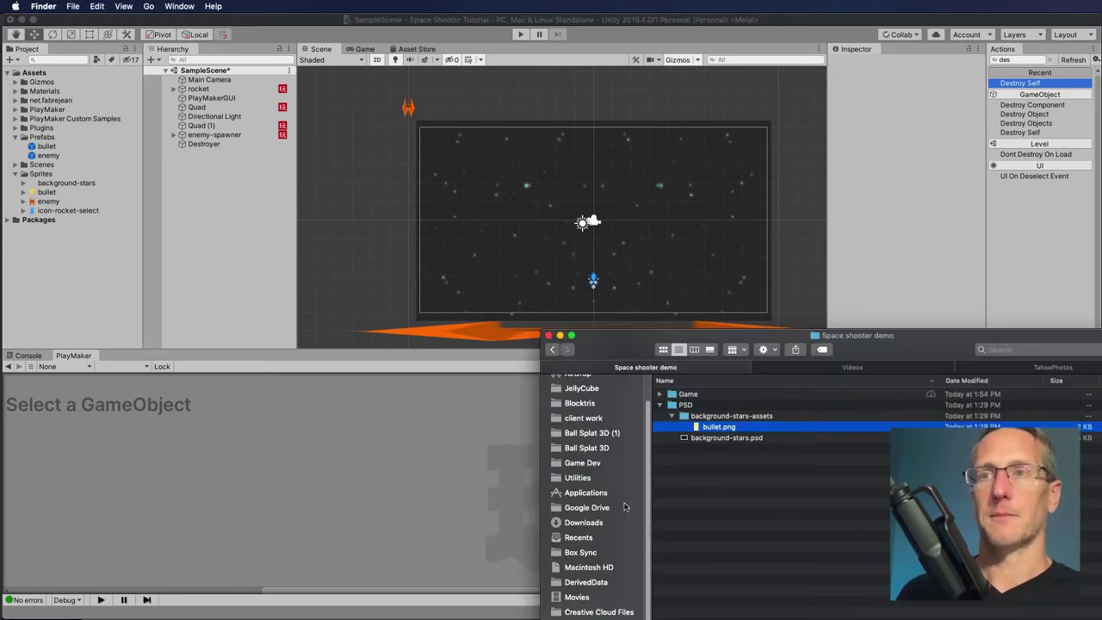
{"action": "left_click", "coordinate": [569, 492]}
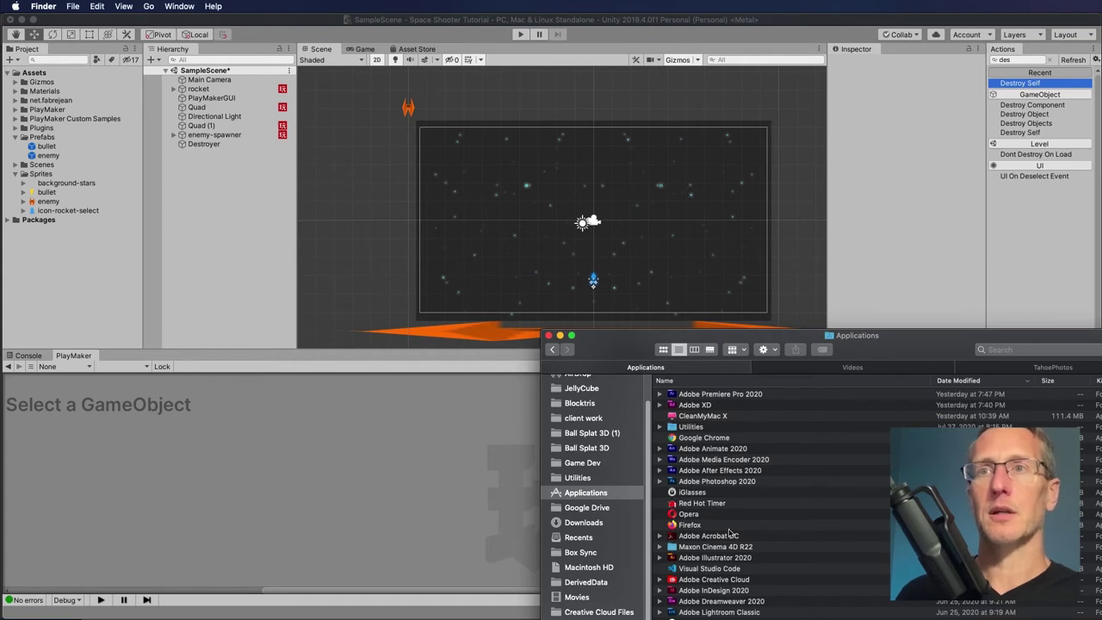
{"action": "scroll", "coordinate": [730, 537], "scroll_direction": "down", "scroll_amount": 1}
{"action": "scroll", "coordinate": [774, 499], "scroll_direction": "up", "scroll_amount": 1}
{"action": "left_click", "coordinate": [695, 380]}
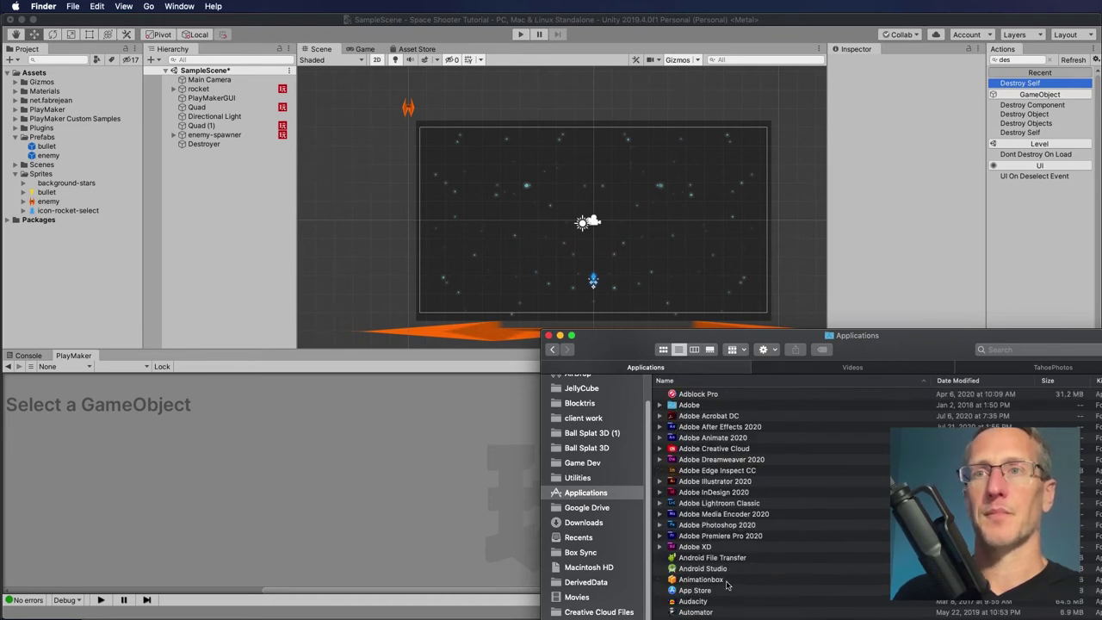
{"action": "scroll", "coordinate": [727, 585], "scroll_direction": "down", "scroll_amount": 3}
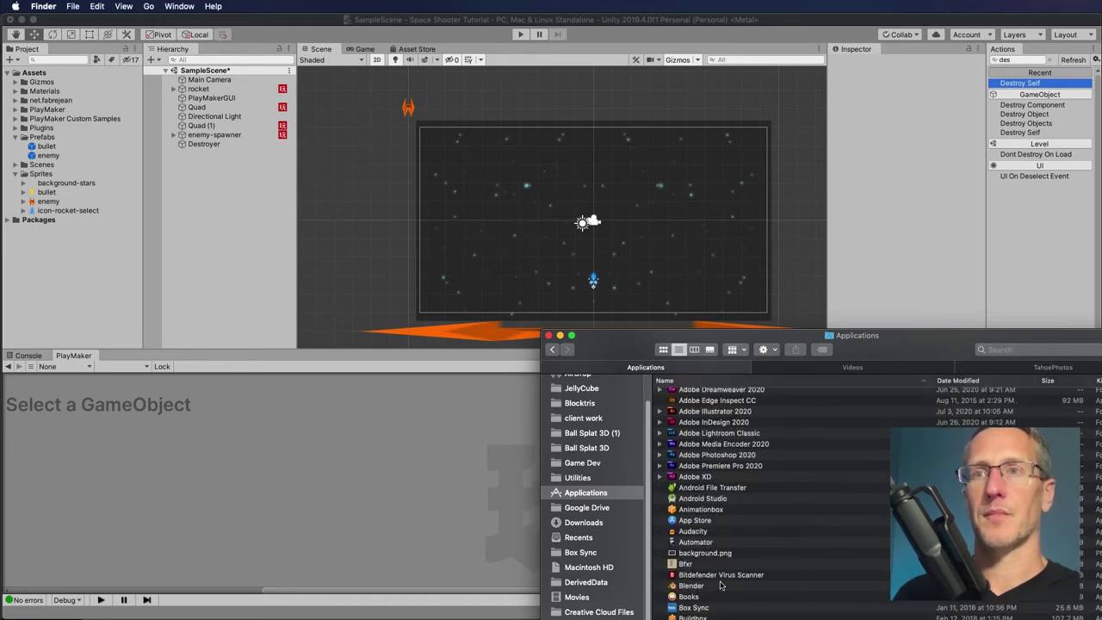
{"action": "left_click", "coordinate": [676, 531]}
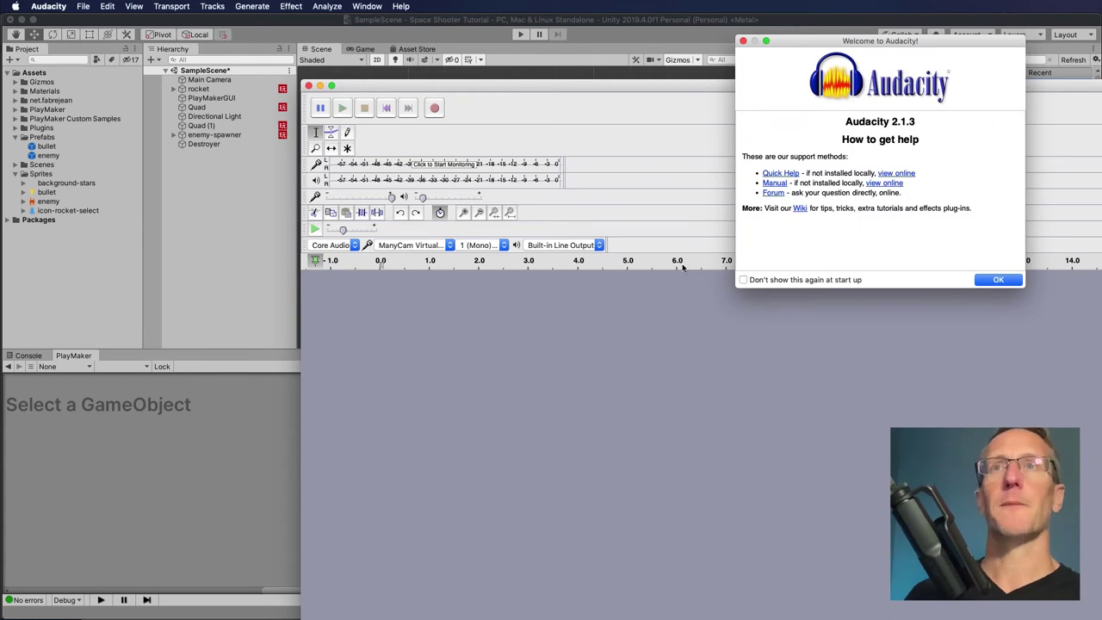
{"action": "left_click", "coordinate": [978, 277]}
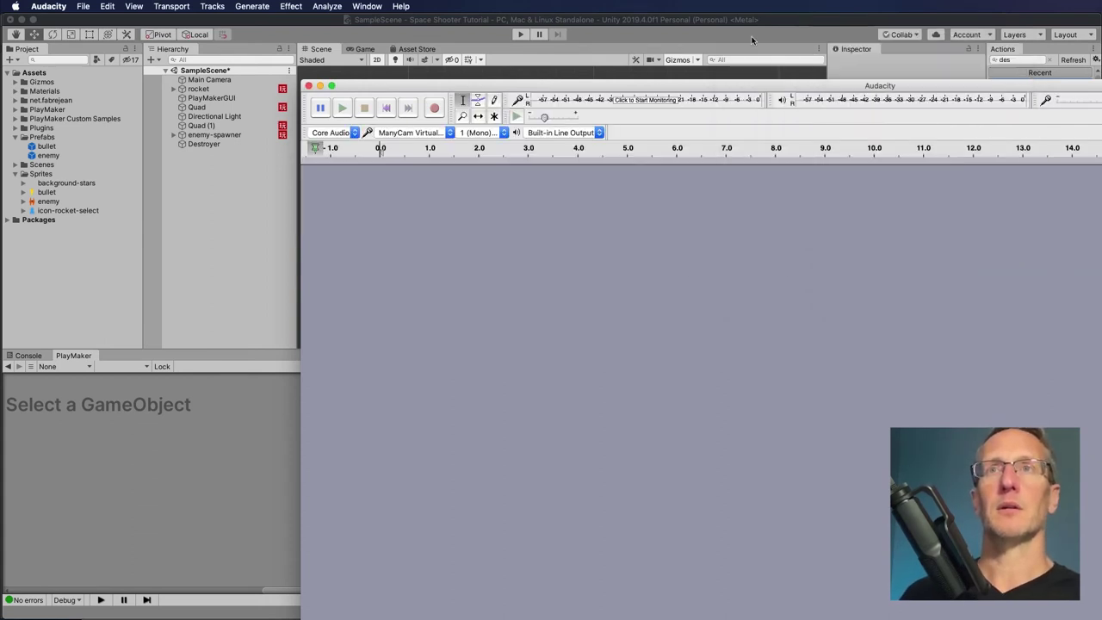
- Reposition the Audacity window and set the recording device to RODE NT-USB with 1 (Mono) Recording Channel
{"action": "left_click_drag", "start_coordinate": [547, 85], "coordinate": [451, 114]}
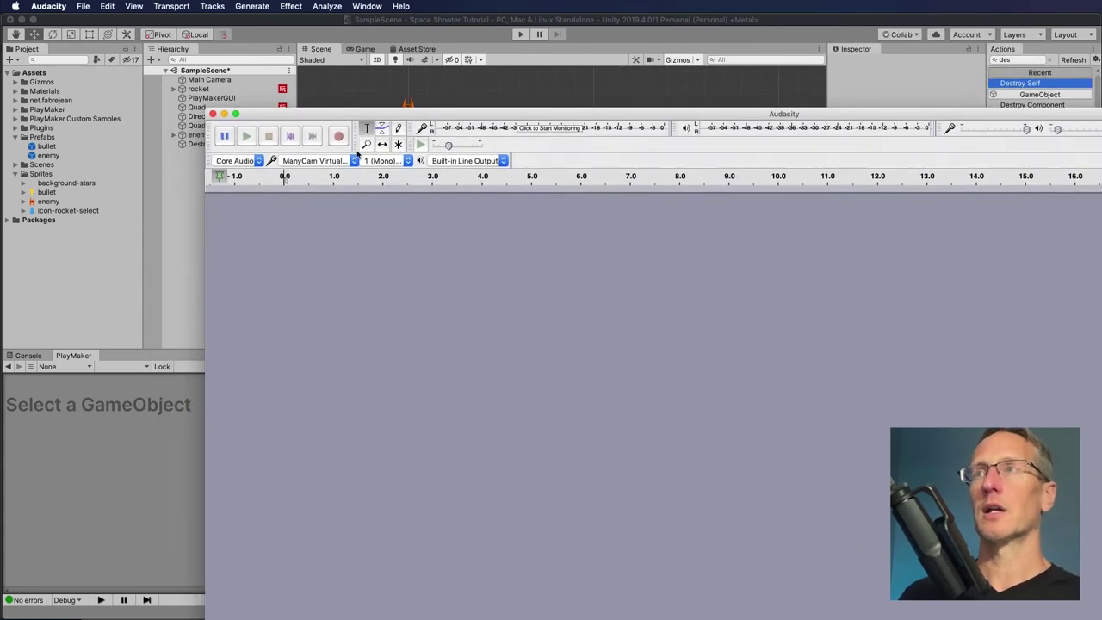
{"action": "double_click", "coordinate": [324, 114]}
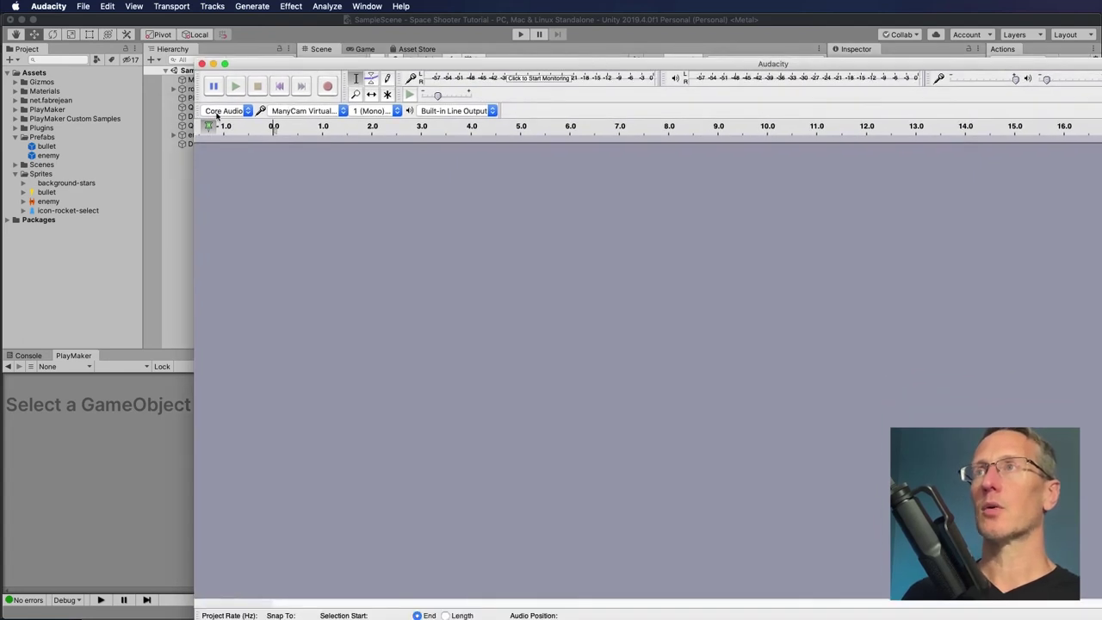
{"action": "left_click", "coordinate": [268, 111]}
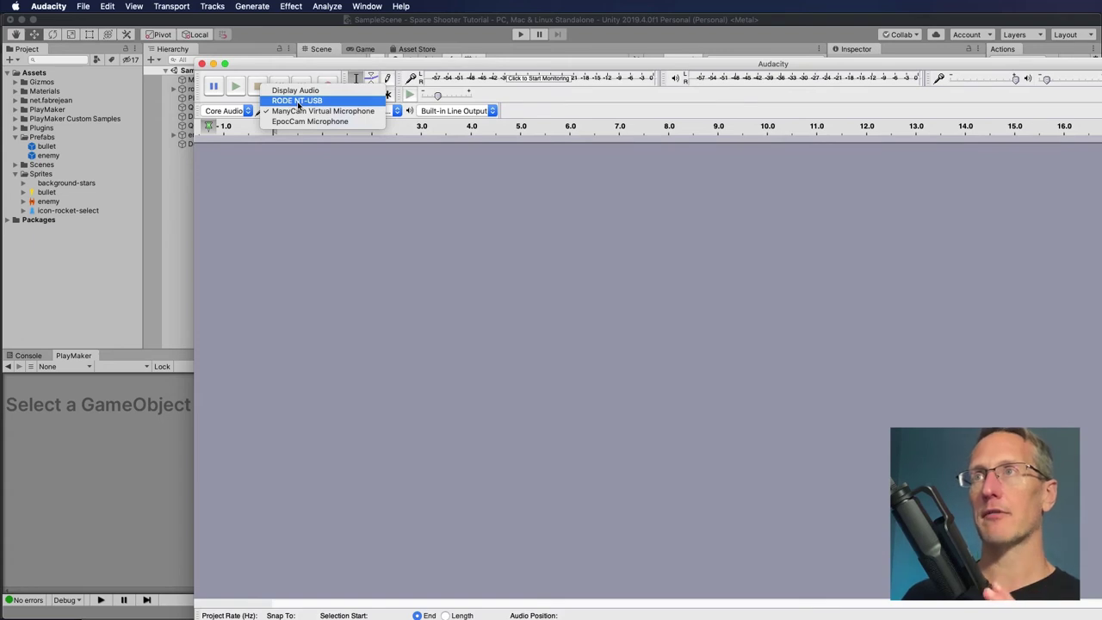
{"action": "left_click", "coordinate": [299, 101]}
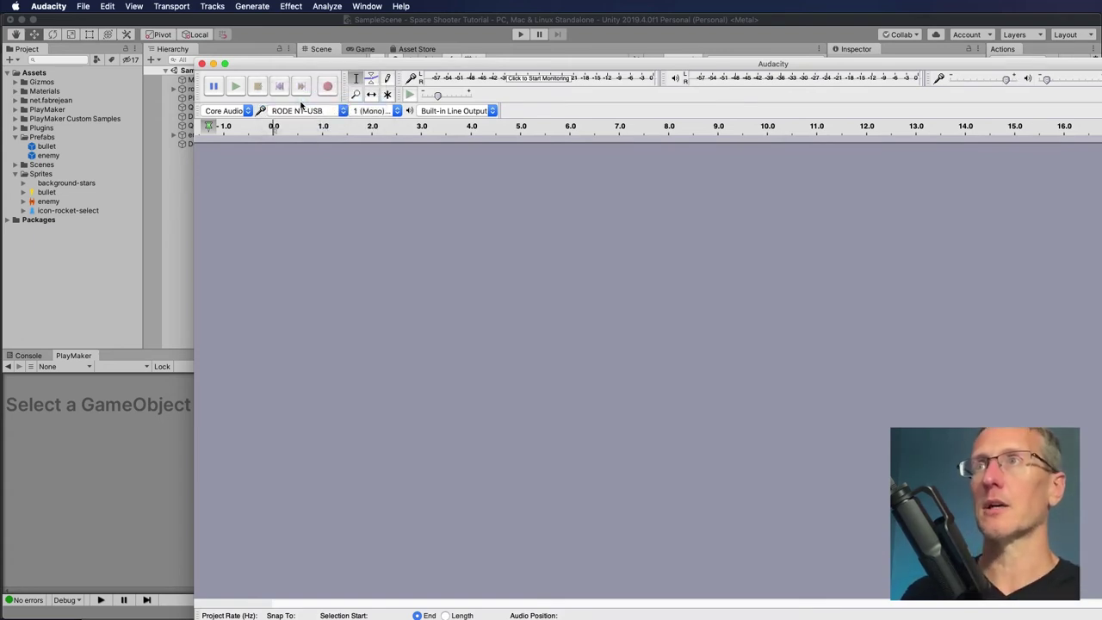
{"action": "left_click", "coordinate": [397, 111]}
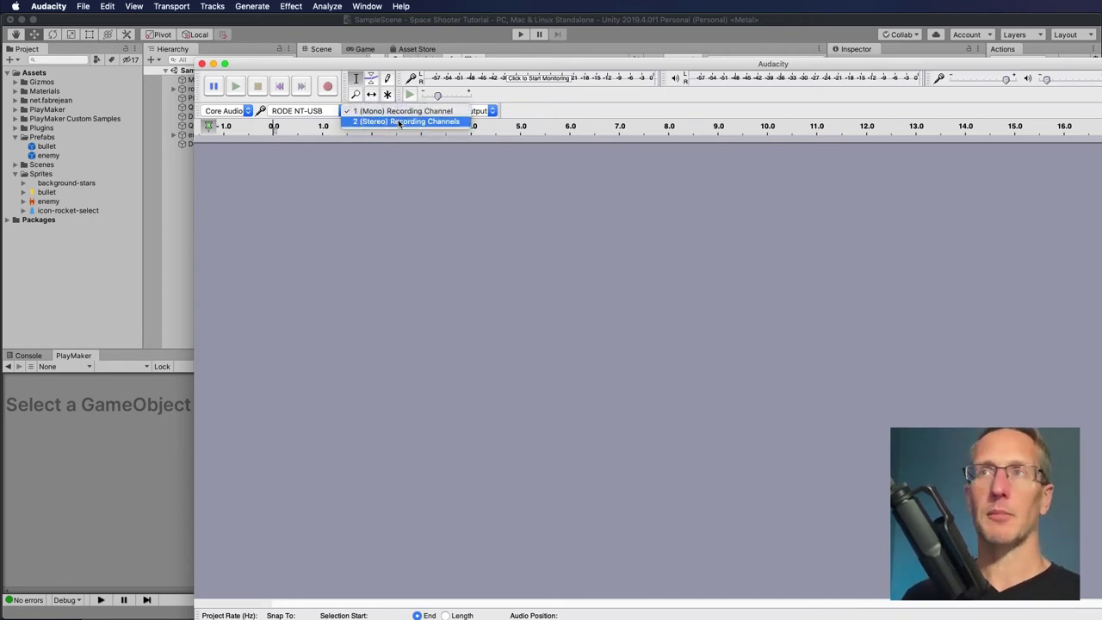
{"action": "left_click", "coordinate": [393, 111]}
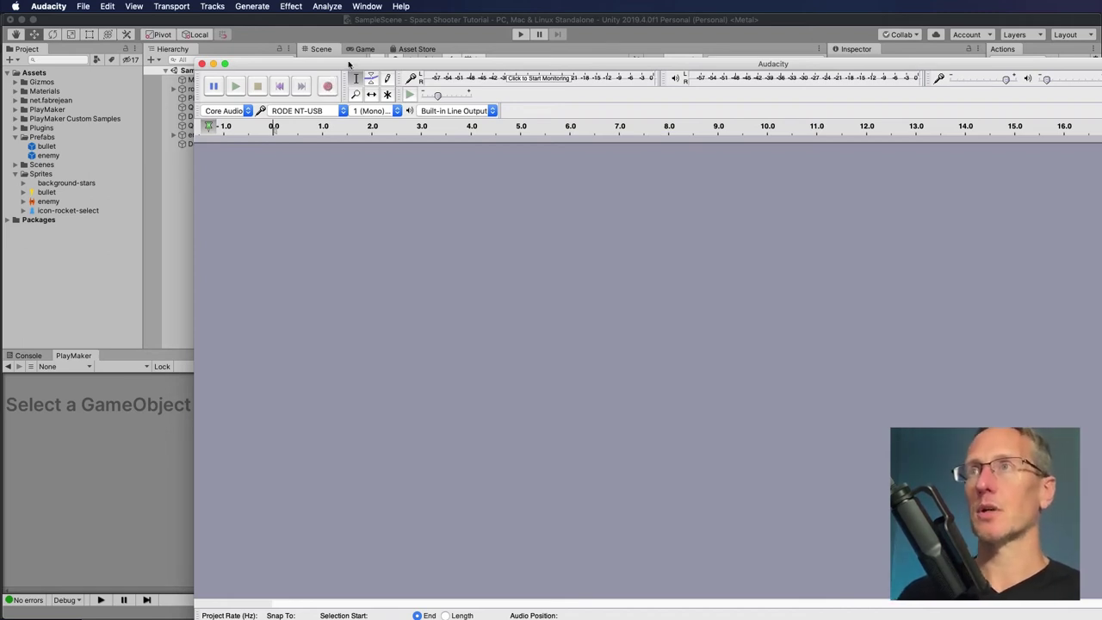
- Record six short sound takes with pauses between them on one mono track, and play the recording back
{"action": "left_click", "coordinate": [327, 87]}
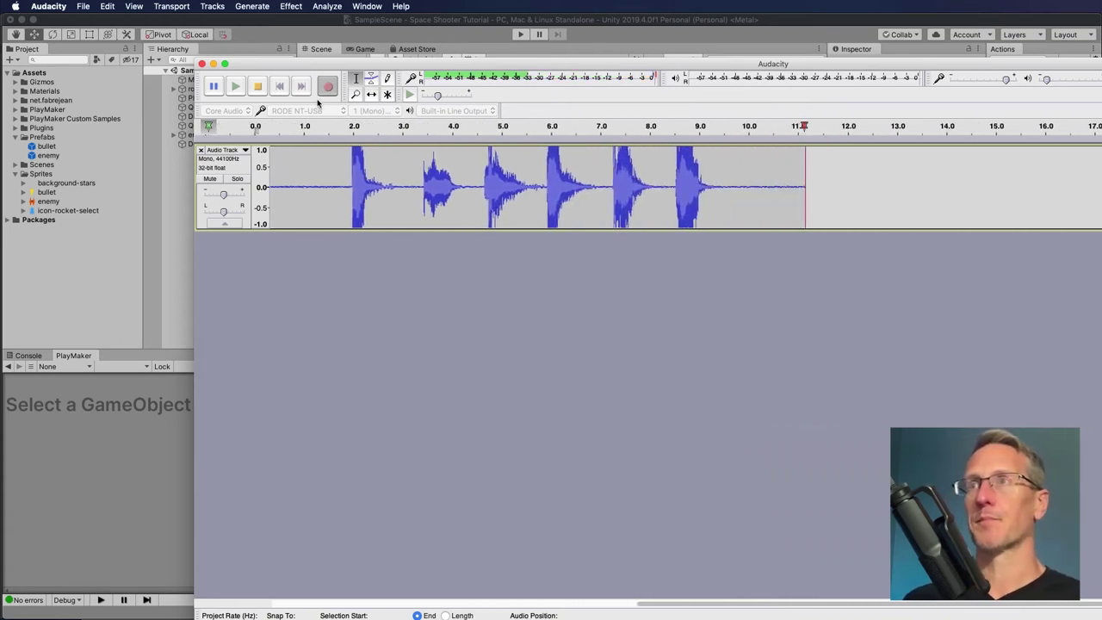
{"action": "key", "text": "space"}
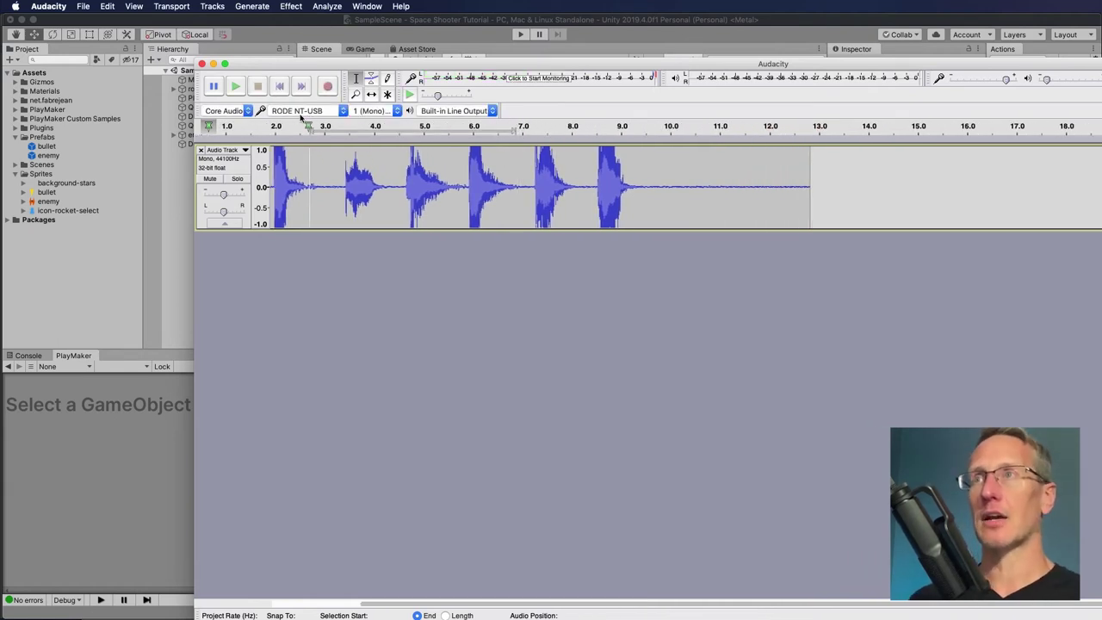
{"action": "key", "text": "space"}
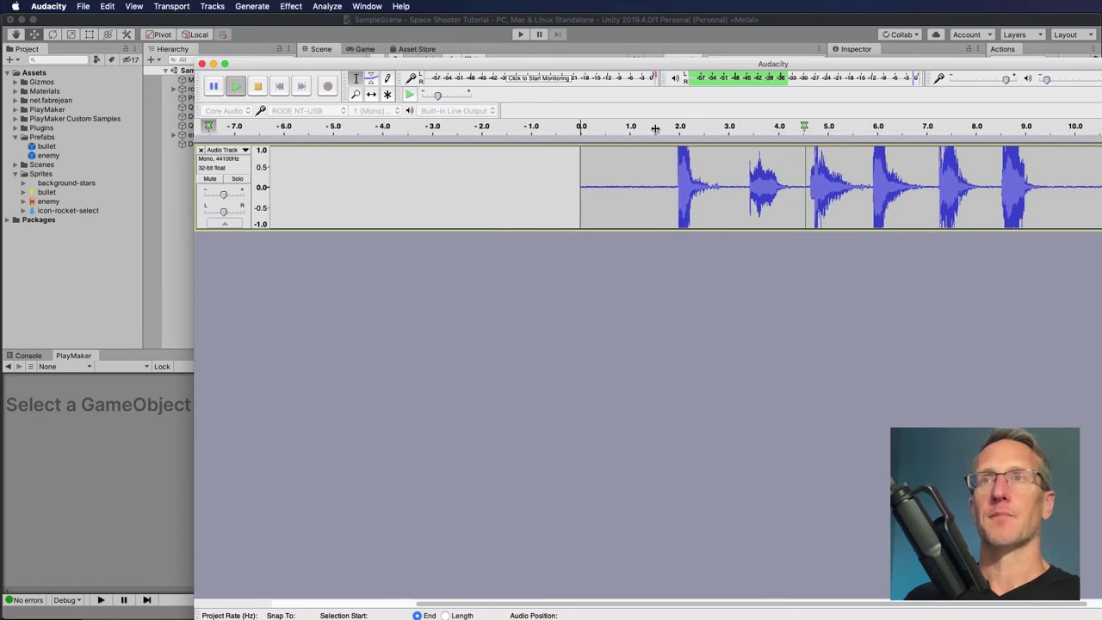
{"action": "key", "text": "space"}
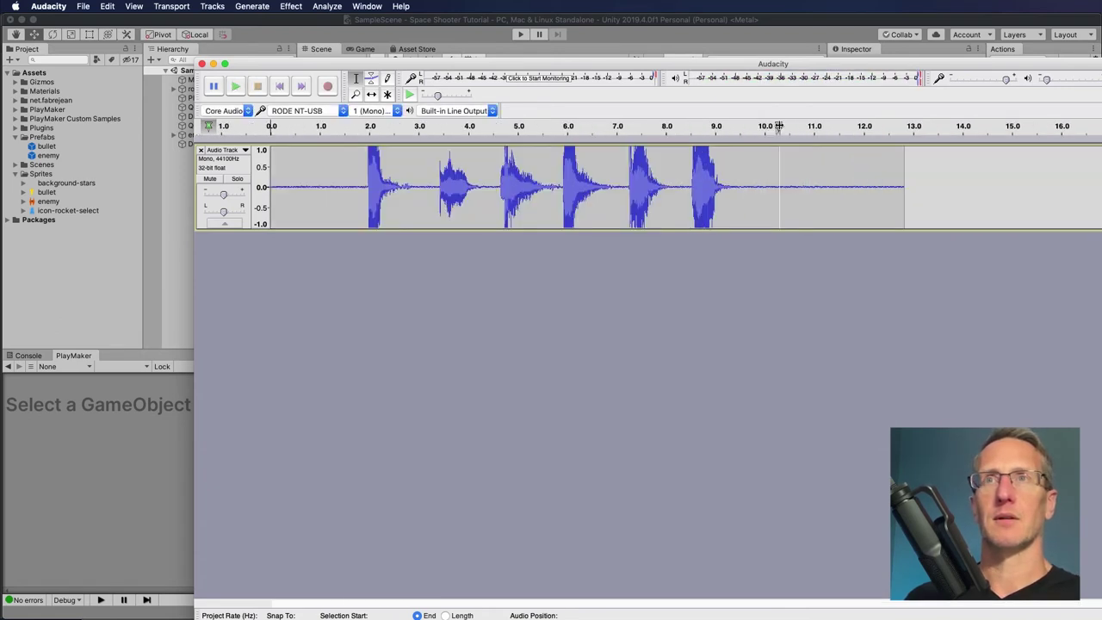
{"action": "left_click", "coordinate": [363, 126]}
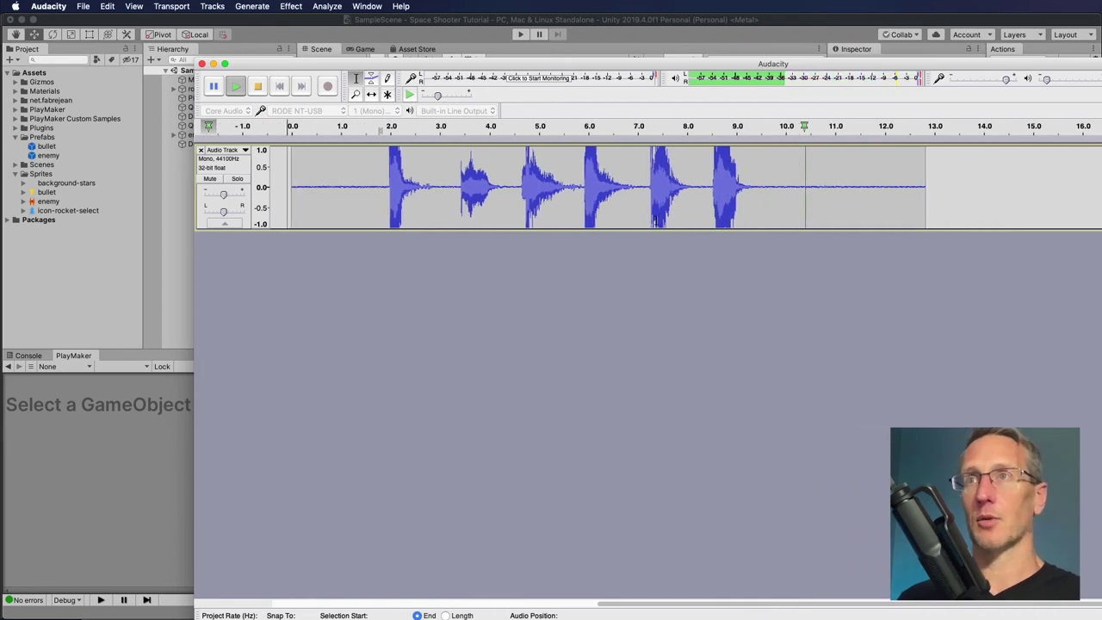
{"action": "left_click", "coordinate": [690, 140]}
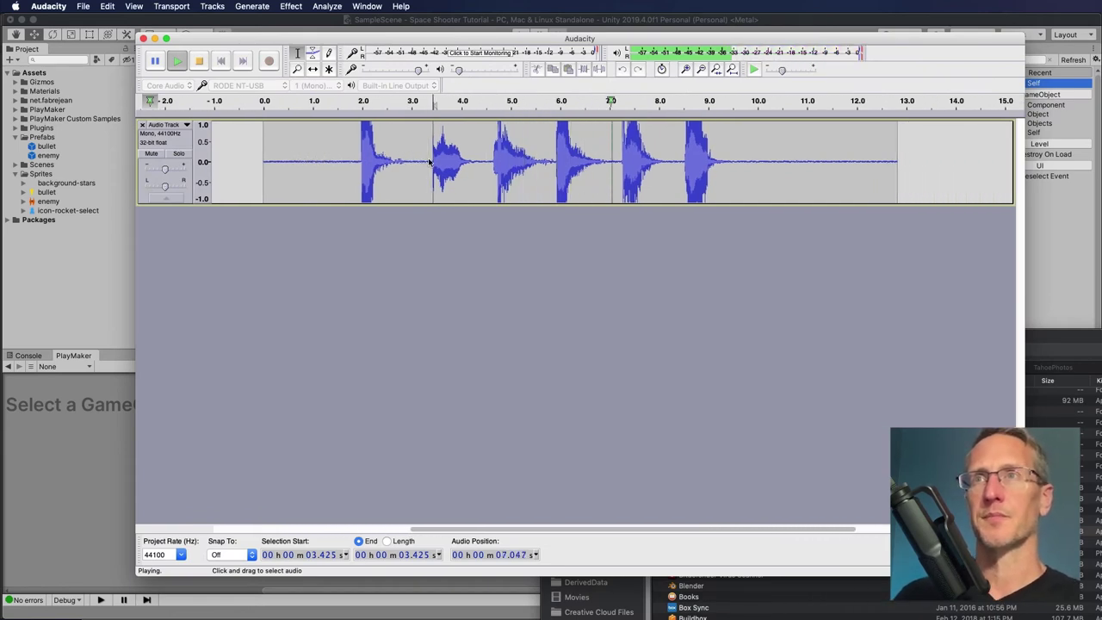
{"action": "key", "text": "space"}
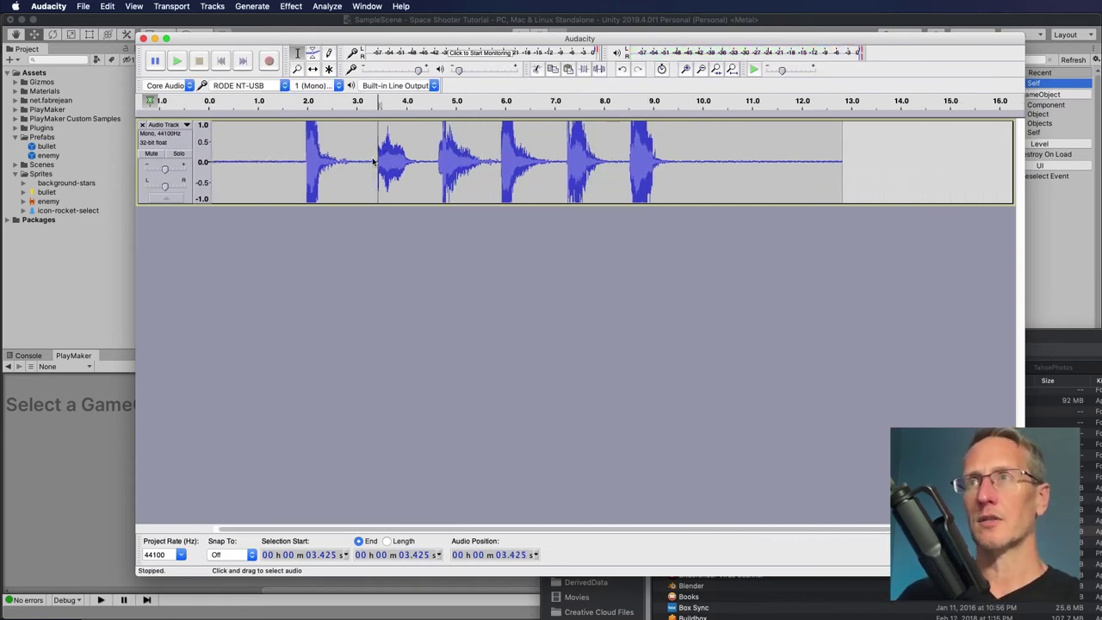
- Copy the first take, from about 1.96 to 2.86 s, into a new project and play it
{"action": "left_click_drag", "start_coordinate": [306, 162], "coordinate": [348, 168]}
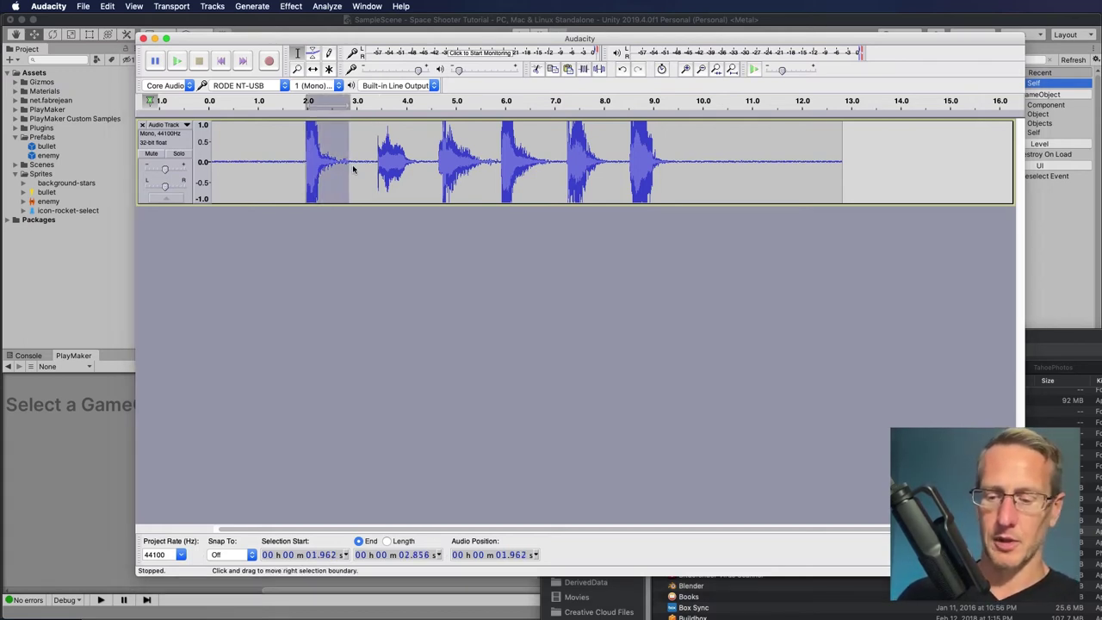
{"action": "key", "text": "super+n"}
{"action": "key", "text": "super+v"}
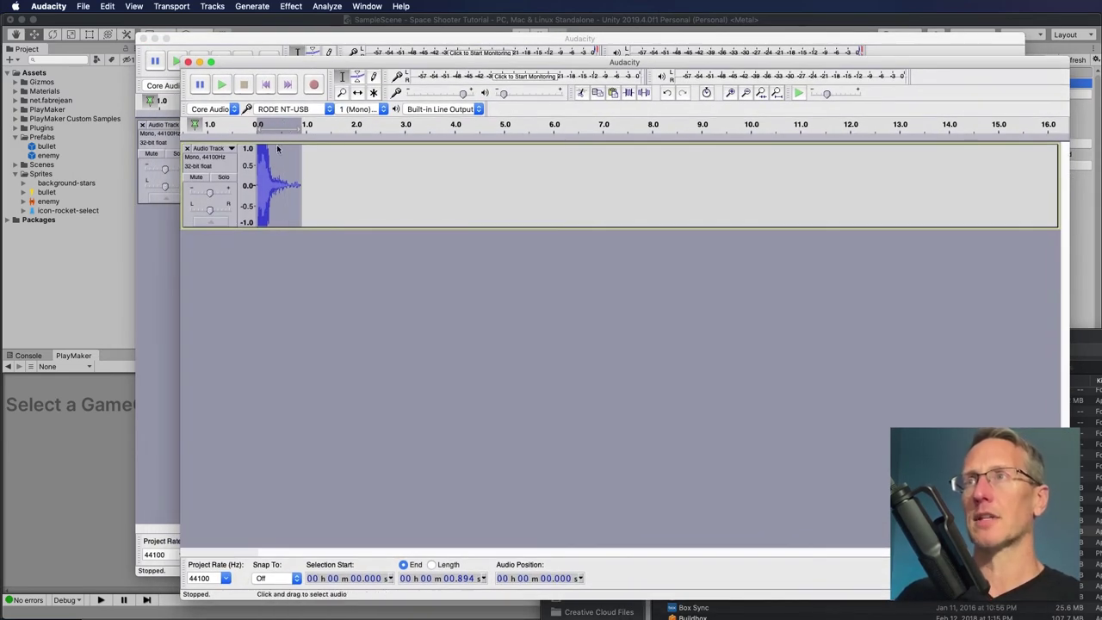
{"action": "left_click", "coordinate": [227, 85]}
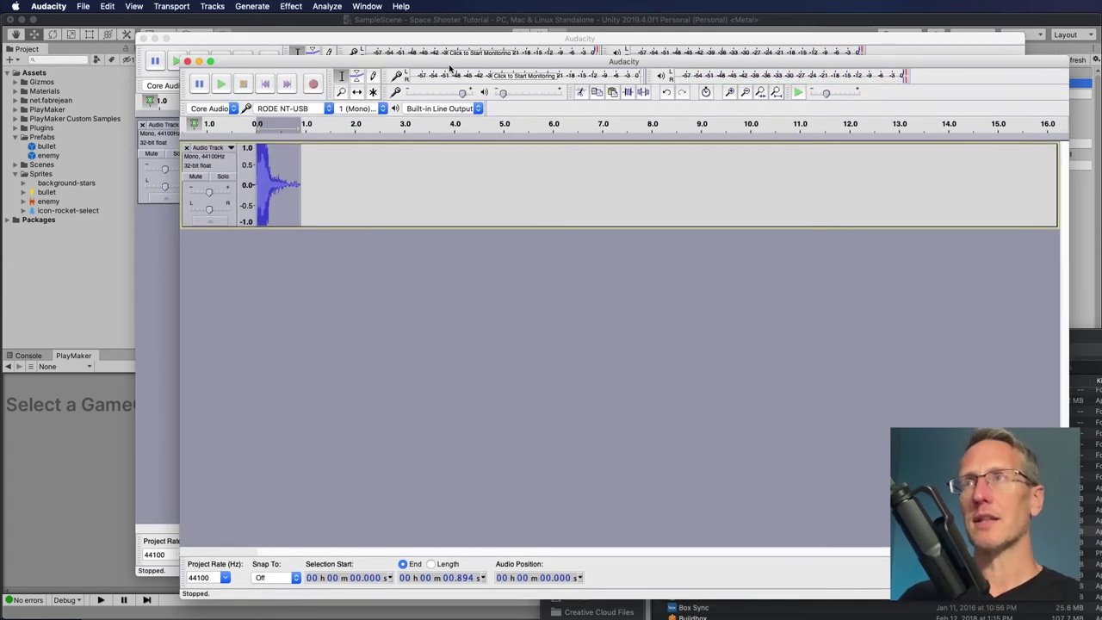
- Preview several faster speeds with the Change Speed effect on the copied clip and apply a speed multiplier of 4.948
{"action": "left_click", "coordinate": [289, 6]}
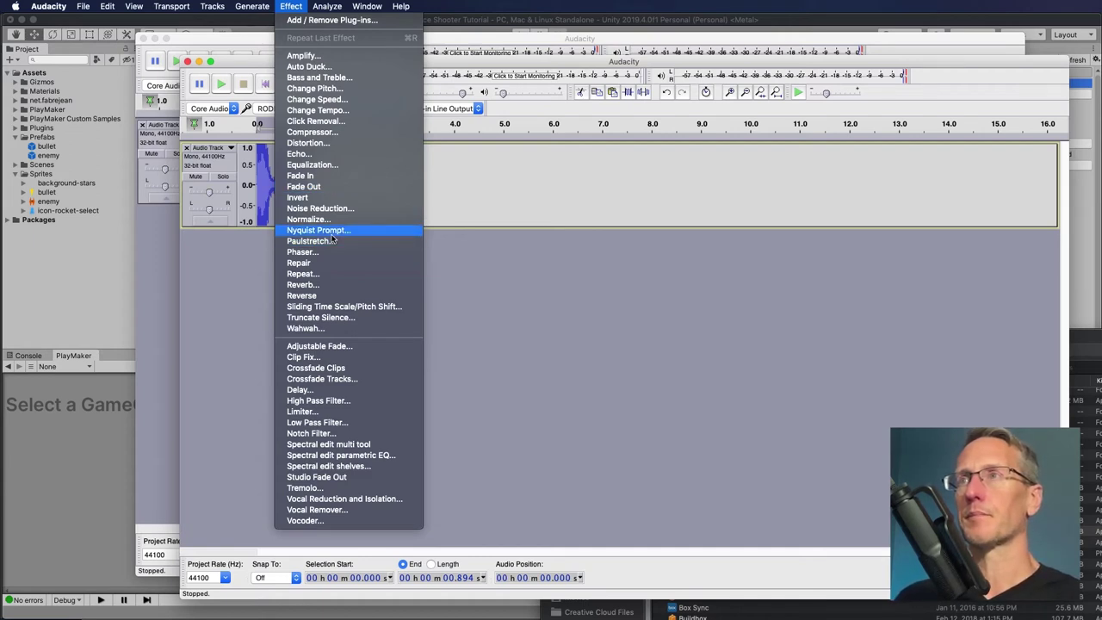
{"action": "key", "text": "Escape"}
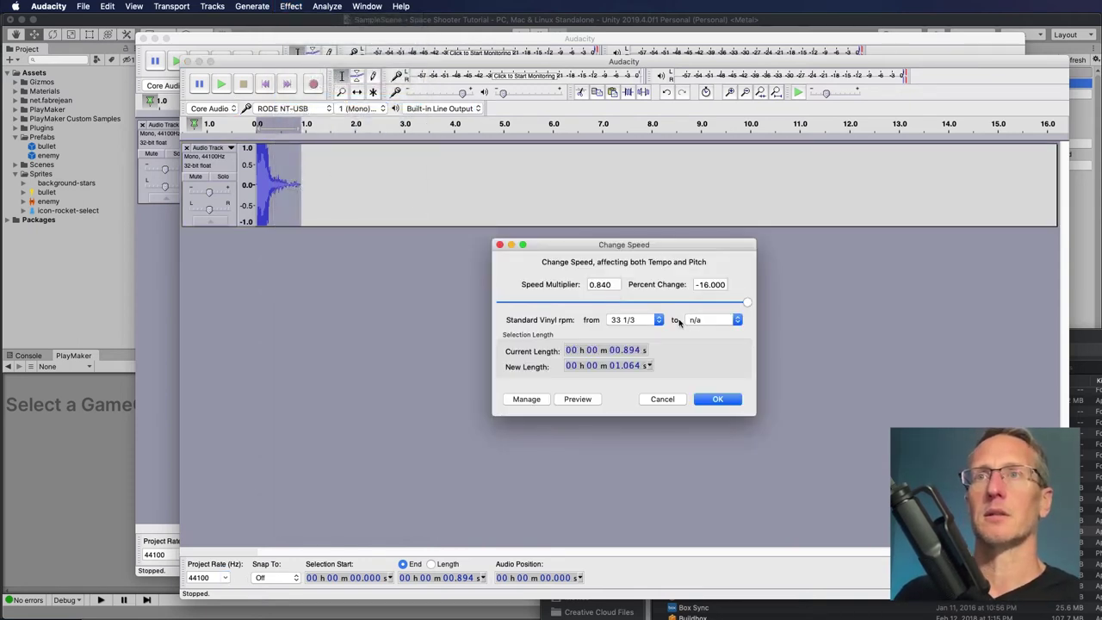
{"action": "left_click", "coordinate": [722, 303]}
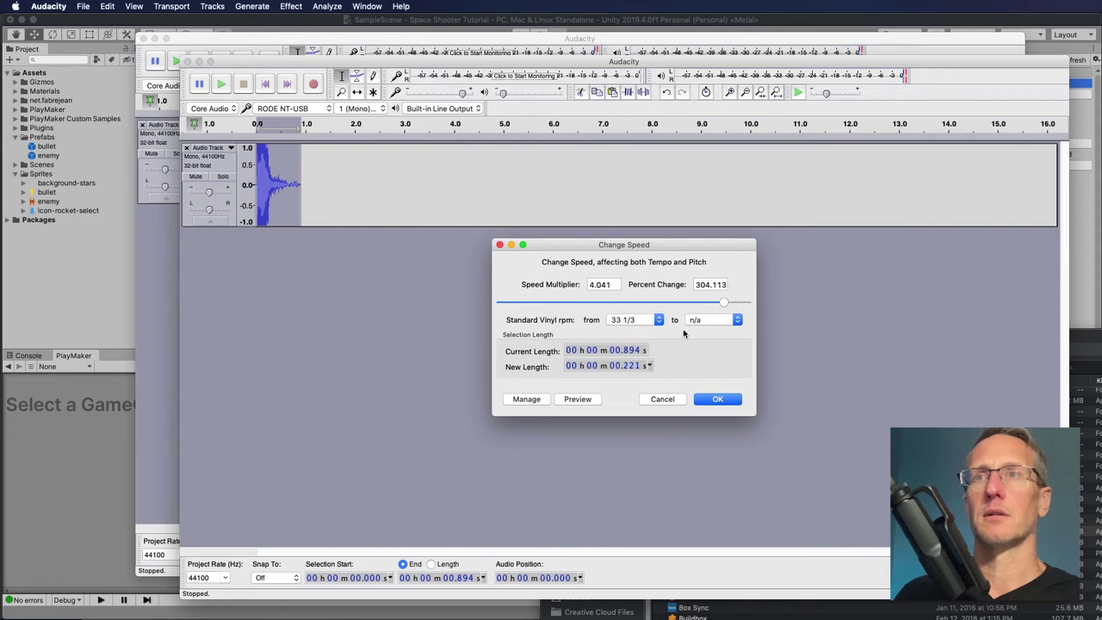
{"action": "left_click", "coordinate": [577, 400]}
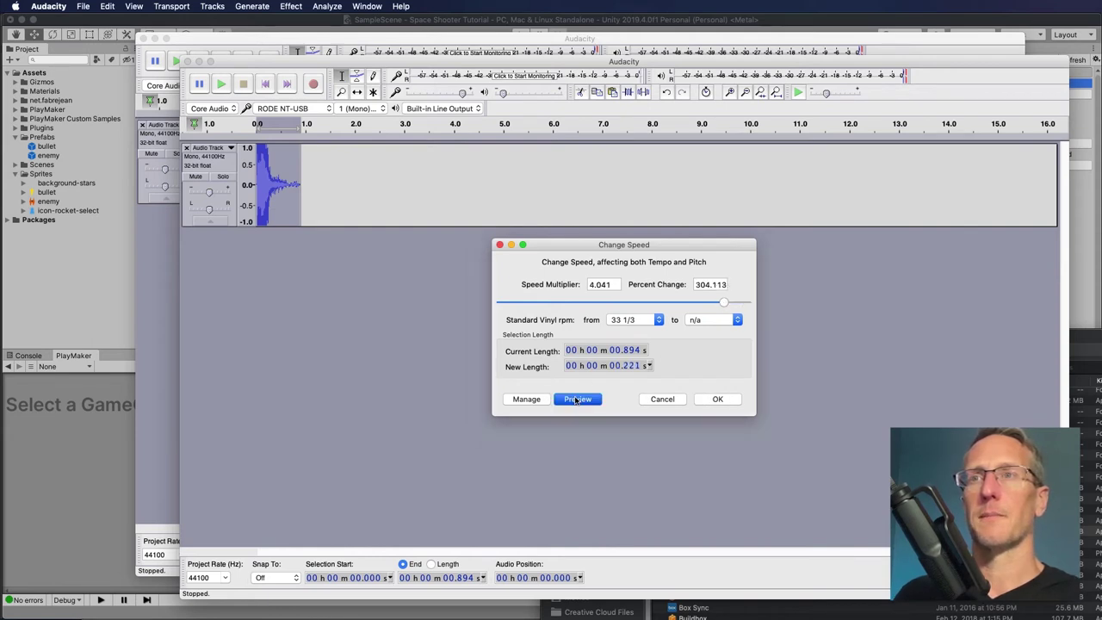
{"action": "left_click_drag", "start_coordinate": [726, 303], "coordinate": [733, 303]}
{"action": "left_click", "coordinate": [577, 400]}
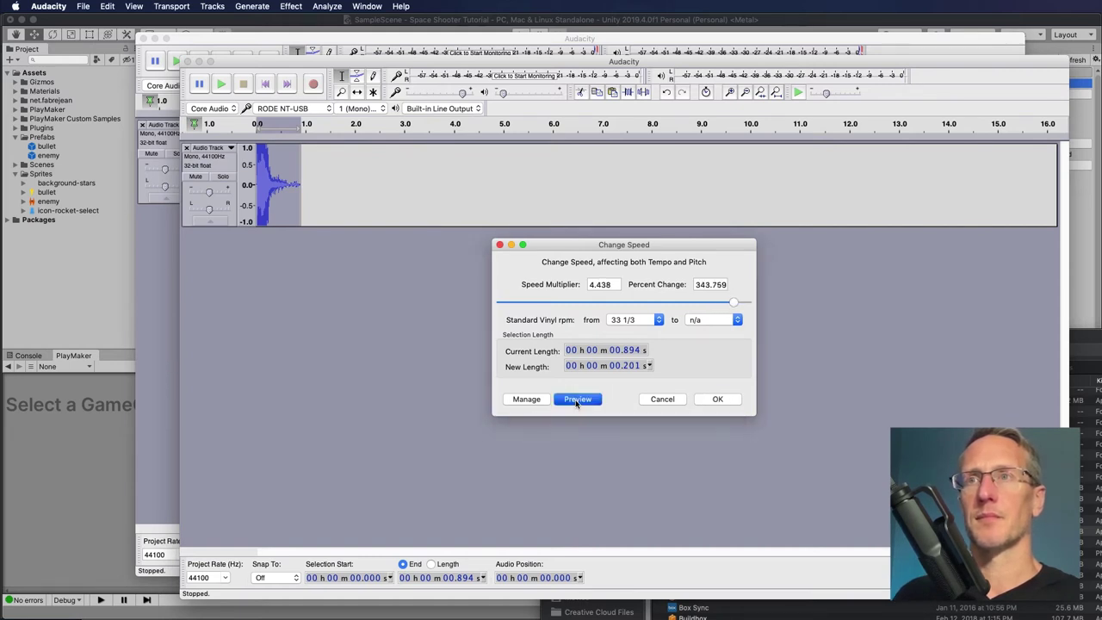
{"action": "mouse_move", "coordinate": [738, 301]}
{"action": "left_mouse_down"}
{"action": "mouse_move", "coordinate": [753, 317]}
{"action": "mouse_move", "coordinate": [748, 304]}
{"action": "left_mouse_up"}
{"action": "left_click", "coordinate": [573, 399]}
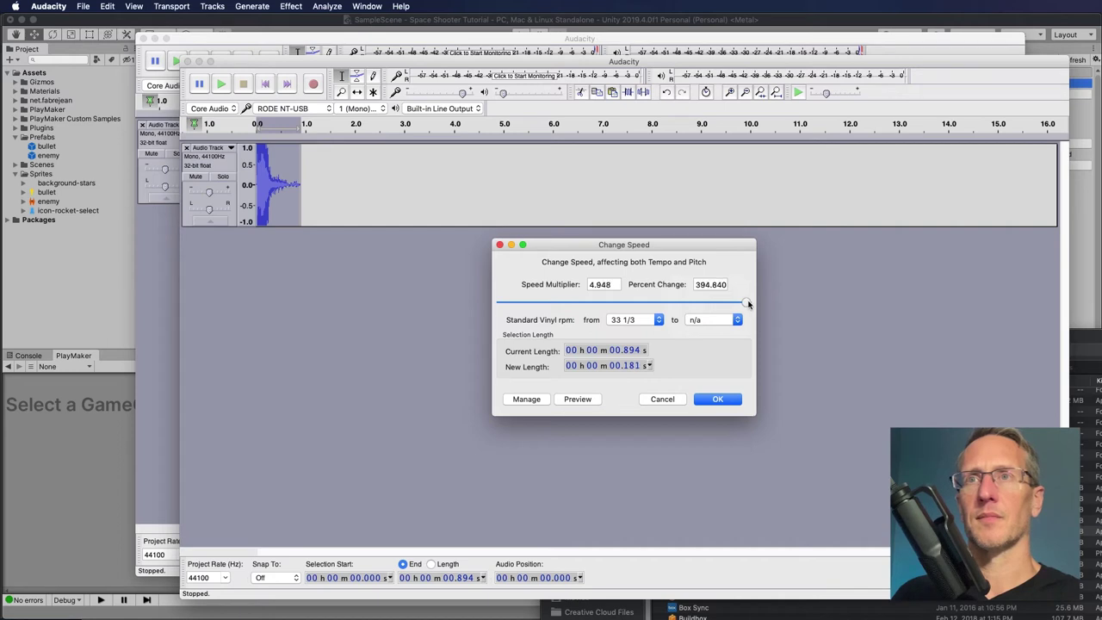
{"action": "left_click", "coordinate": [573, 403]}
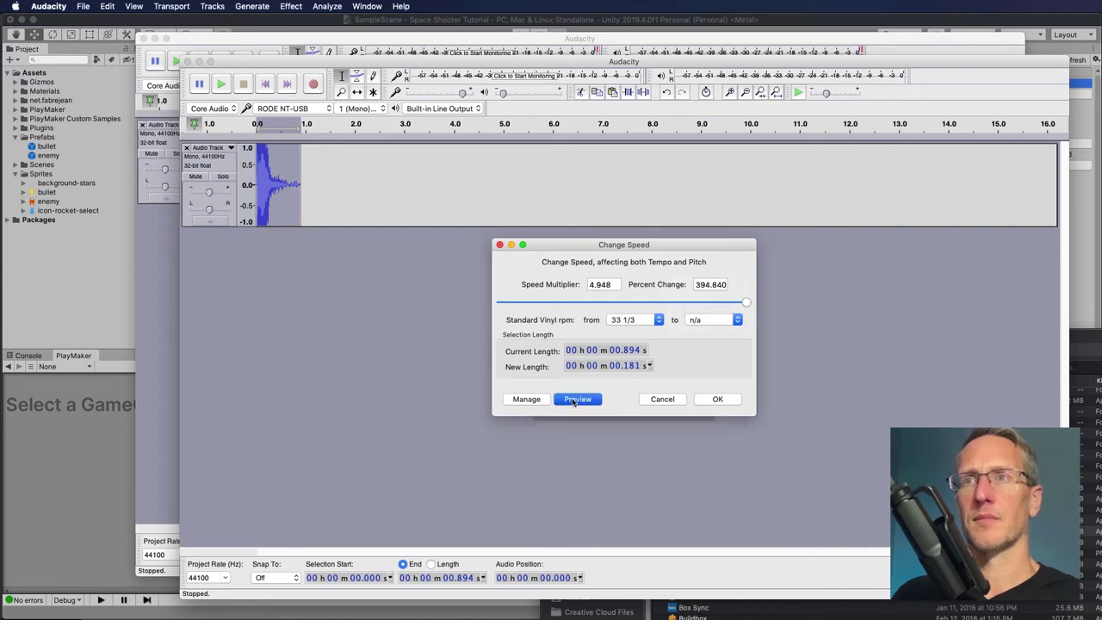
{"action": "left_click", "coordinate": [577, 400]}
{"action": "left_click", "coordinate": [697, 399]}
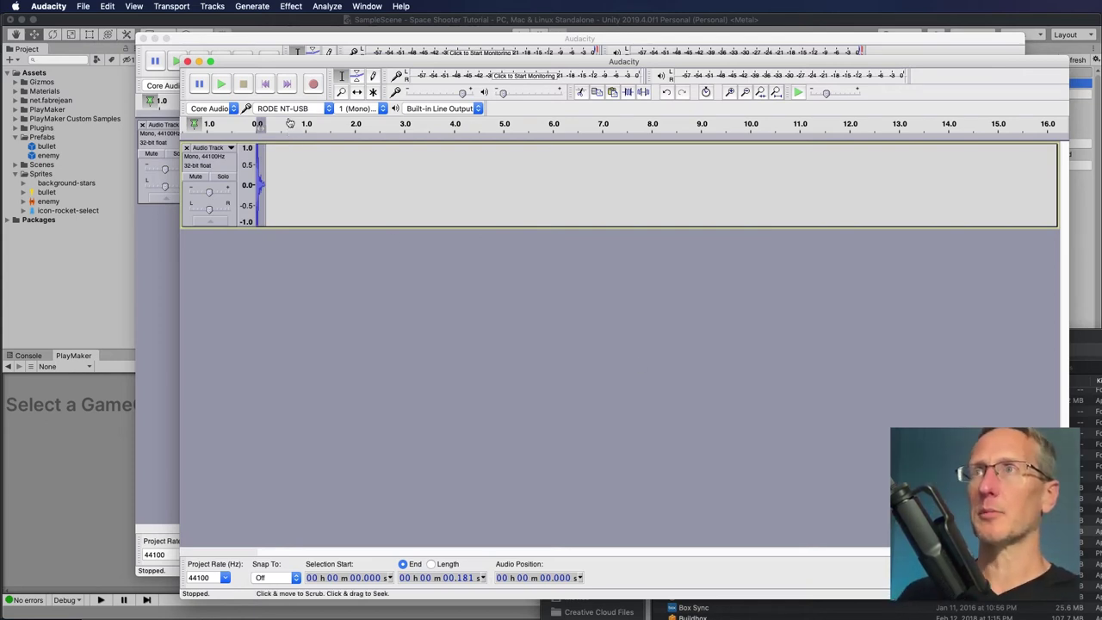
- Apply the Change Pitch effect to the sped-up clip with a percent change of -65, previewing it several times
{"action": "left_click_drag", "start_coordinate": [319, 63], "coordinate": [360, 67]}
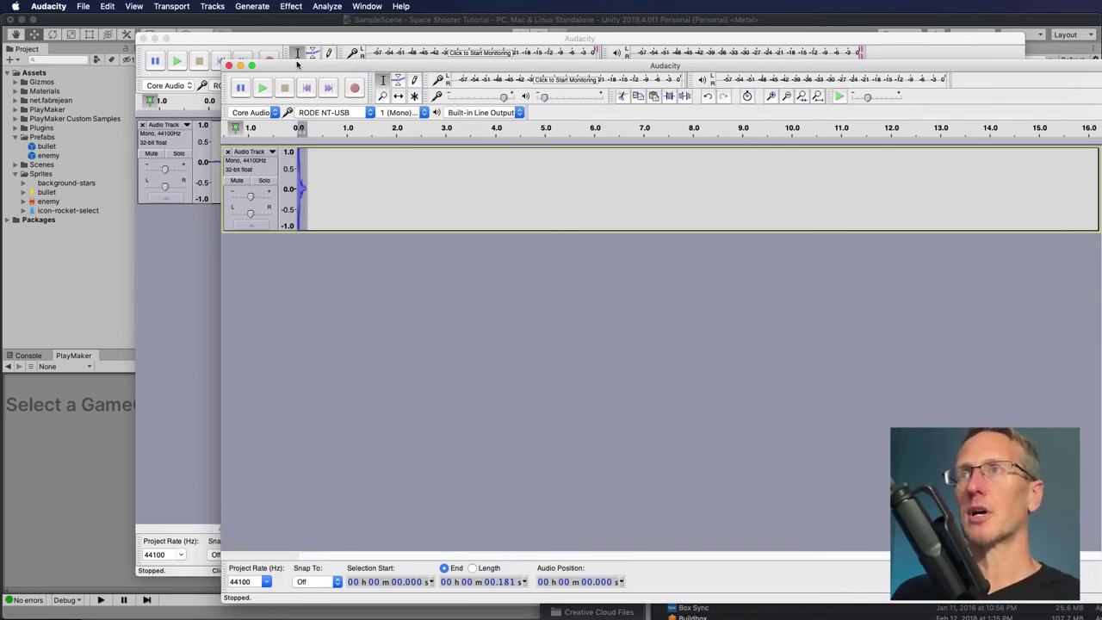
{"action": "left_click", "coordinate": [82, 6]}
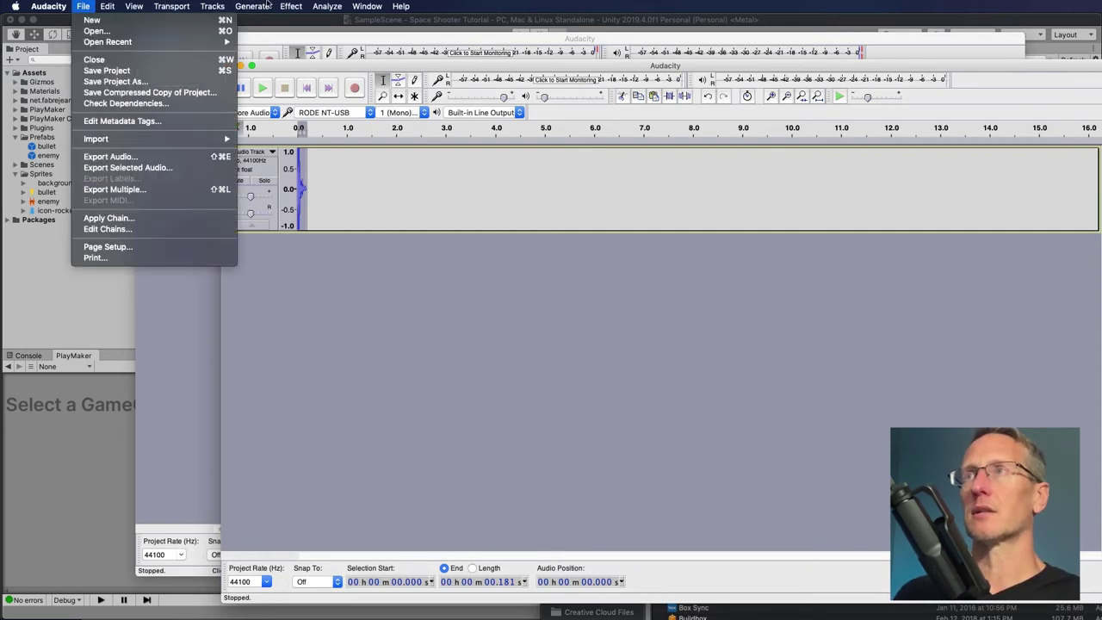
{"action": "mouse_move", "coordinate": [291, 6]}
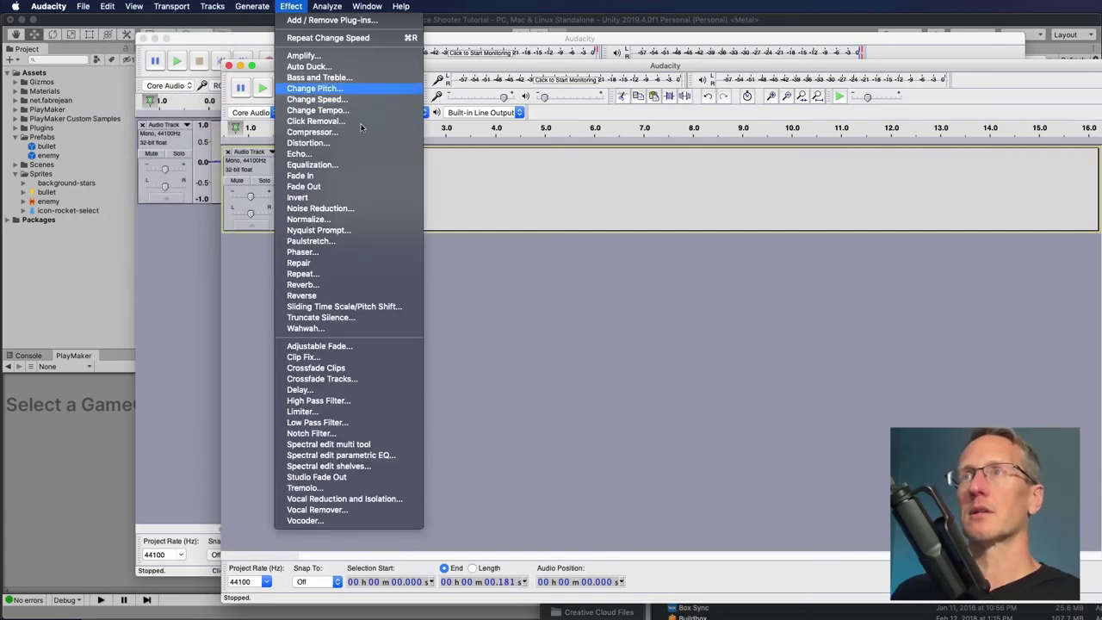
{"action": "left_click", "coordinate": [303, 89]}
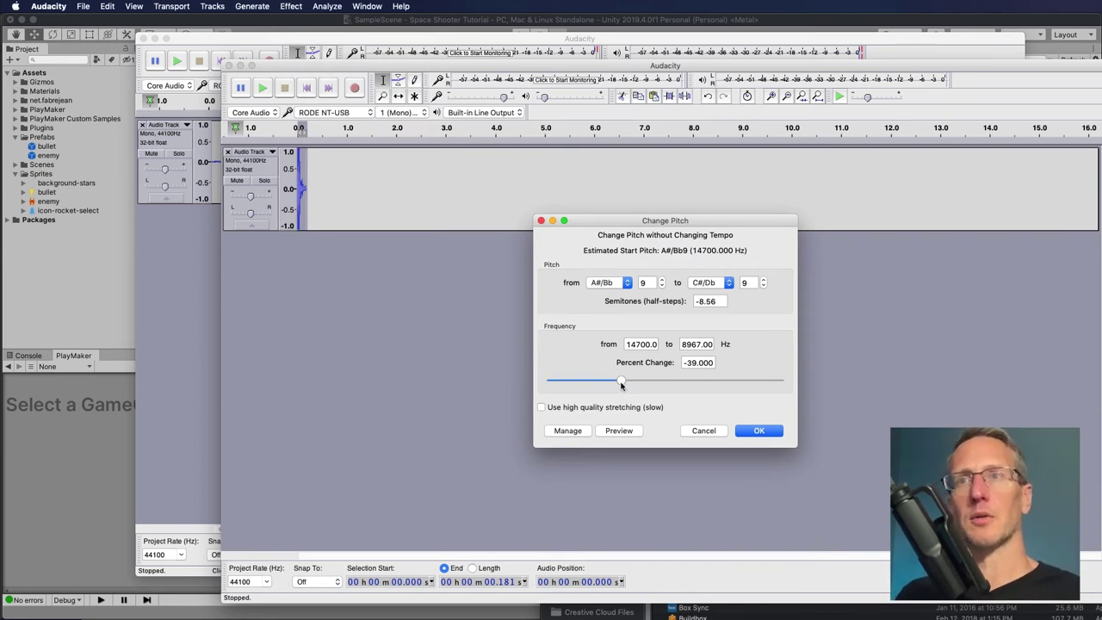
{"action": "left_click_drag", "start_coordinate": [619, 382], "coordinate": [590, 381]}
{"action": "left_click", "coordinate": [616, 430]}
{"action": "left_click", "coordinate": [614, 431]}
{"action": "left_click", "coordinate": [615, 430]}
{"action": "left_click", "coordinate": [611, 430]}
{"action": "left_click", "coordinate": [613, 433]}
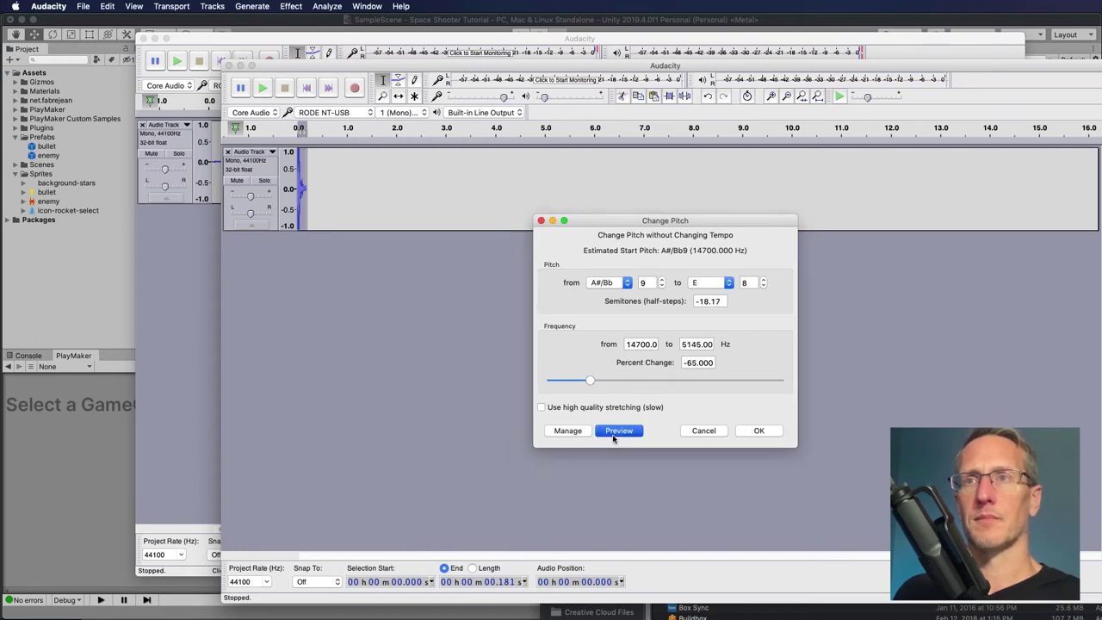
{"action": "left_click", "coordinate": [758, 430]}
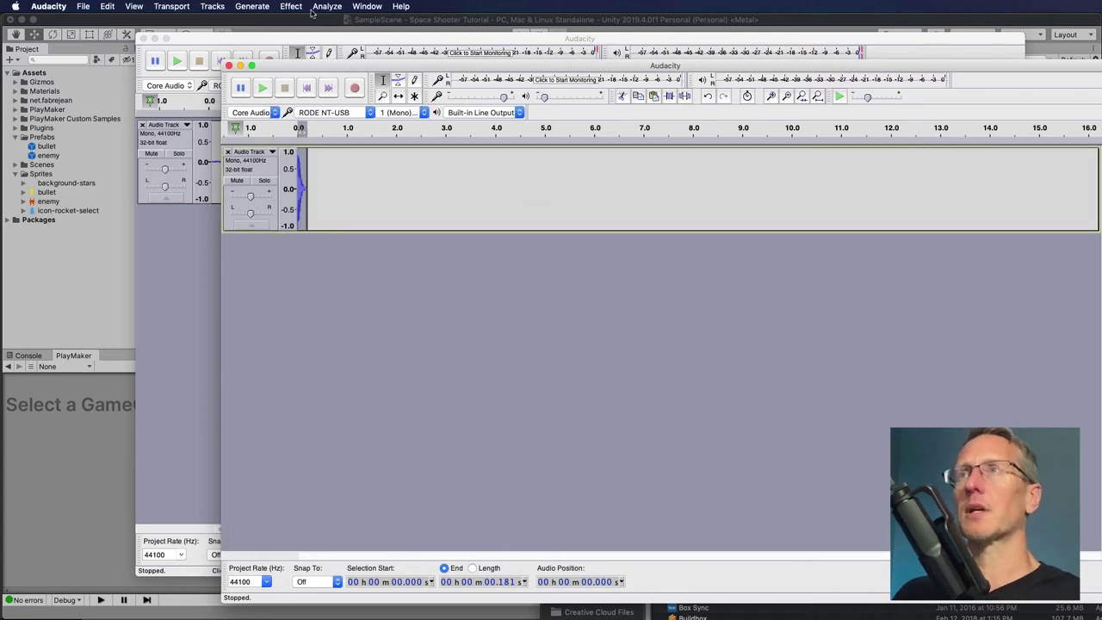
- Apply the Reverb effect to the clip with a room size of 100%, previewing it before and after the change
{"action": "left_click", "coordinate": [290, 7]}
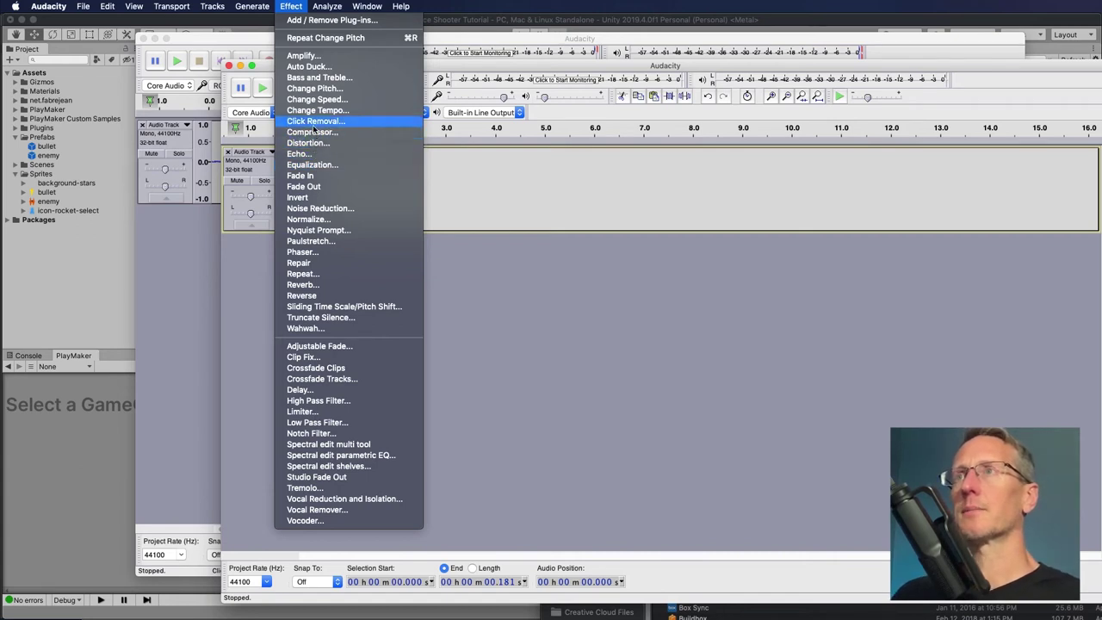
{"action": "left_click", "coordinate": [305, 285]}
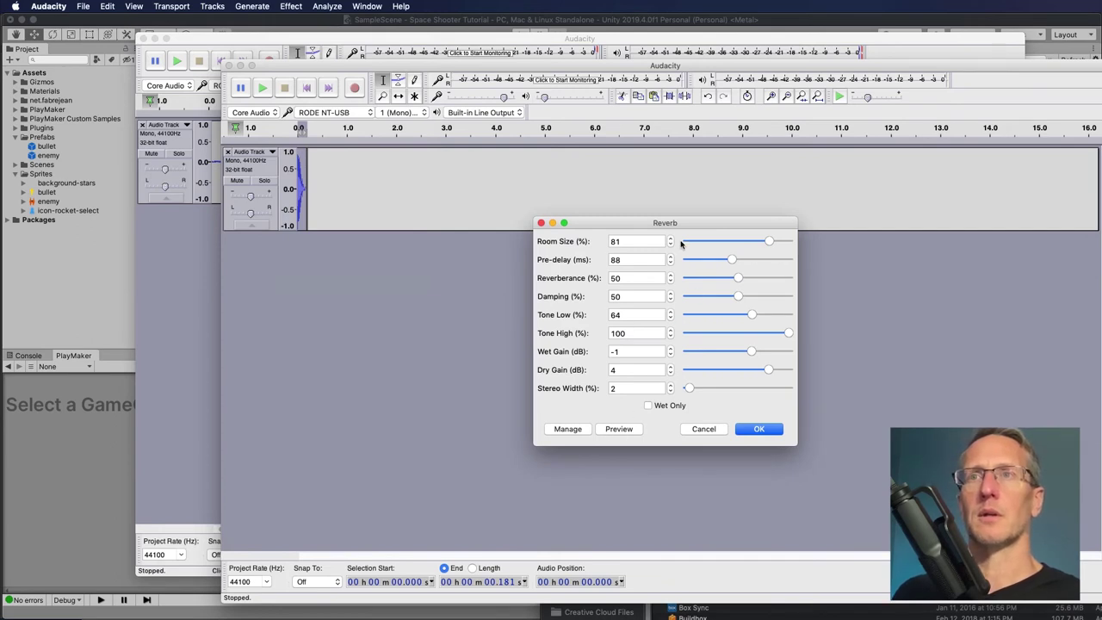
{"action": "left_click", "coordinate": [618, 428]}
{"action": "left_click_drag", "start_coordinate": [767, 241], "coordinate": [790, 241]}
{"action": "left_click", "coordinate": [617, 428]}
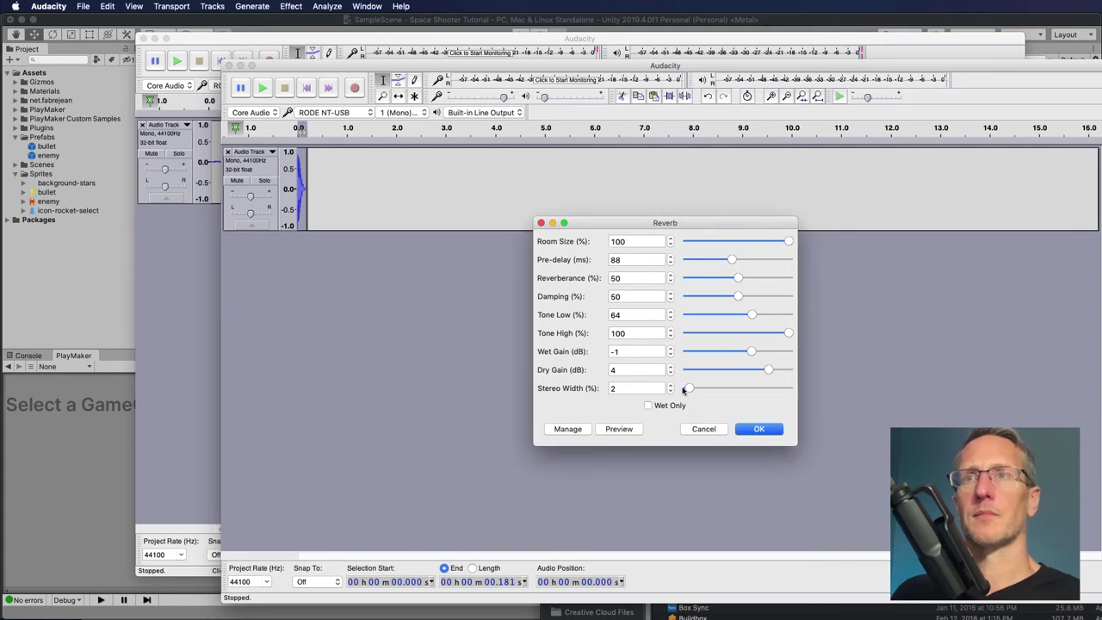
{"action": "left_click", "coordinate": [618, 428]}
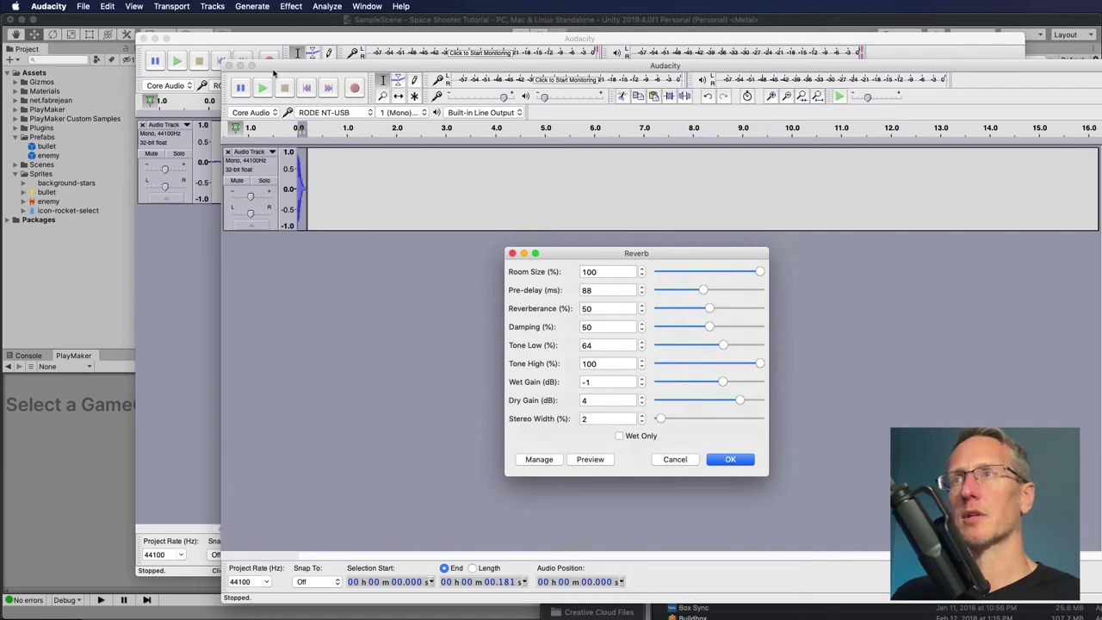
{"action": "left_click", "coordinate": [723, 460]}
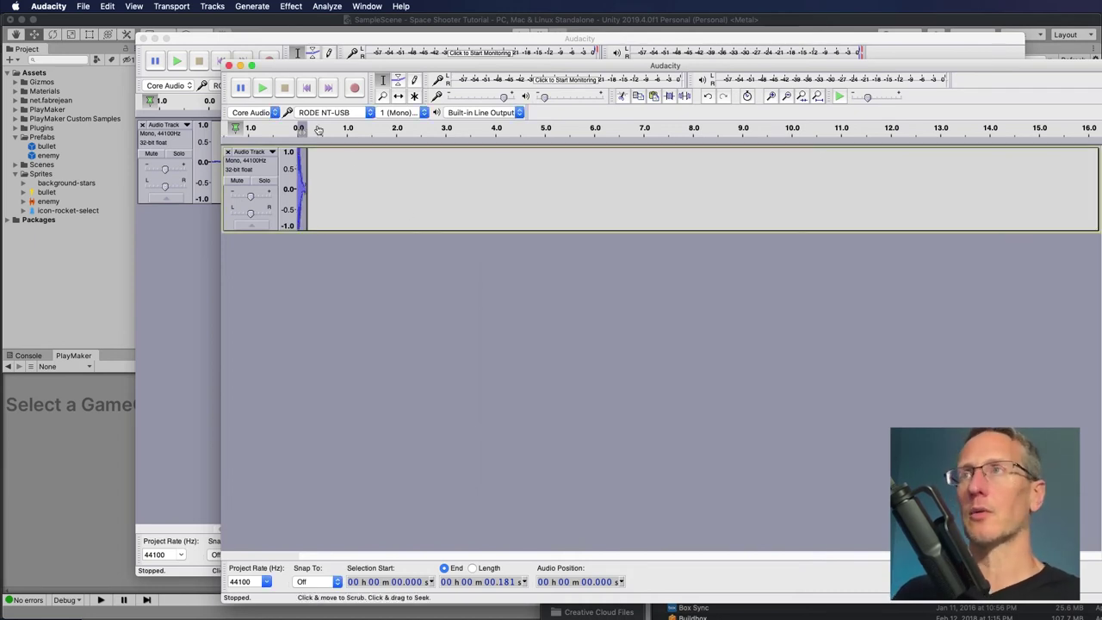
- Start an audio export and create a new folder named Sound inside the Space Shooter Tutorial project's Assets folder
{"action": "left_click_drag", "start_coordinate": [310, 67], "coordinate": [306, 62]}
{"action": "left_click", "coordinate": [82, 6]}
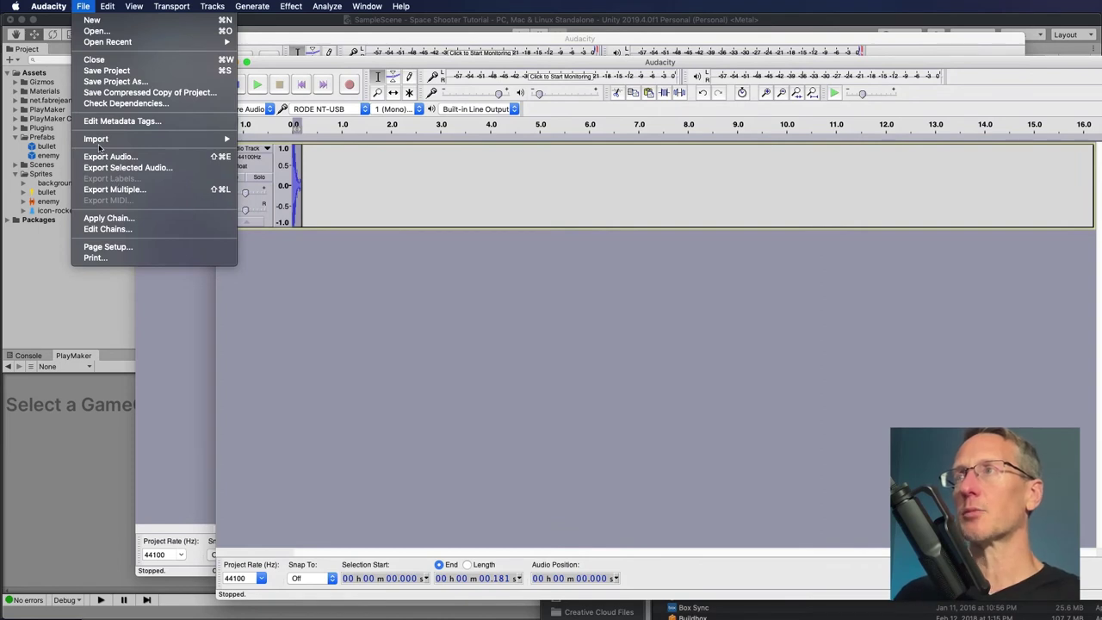
{"action": "left_click", "coordinate": [105, 157]}
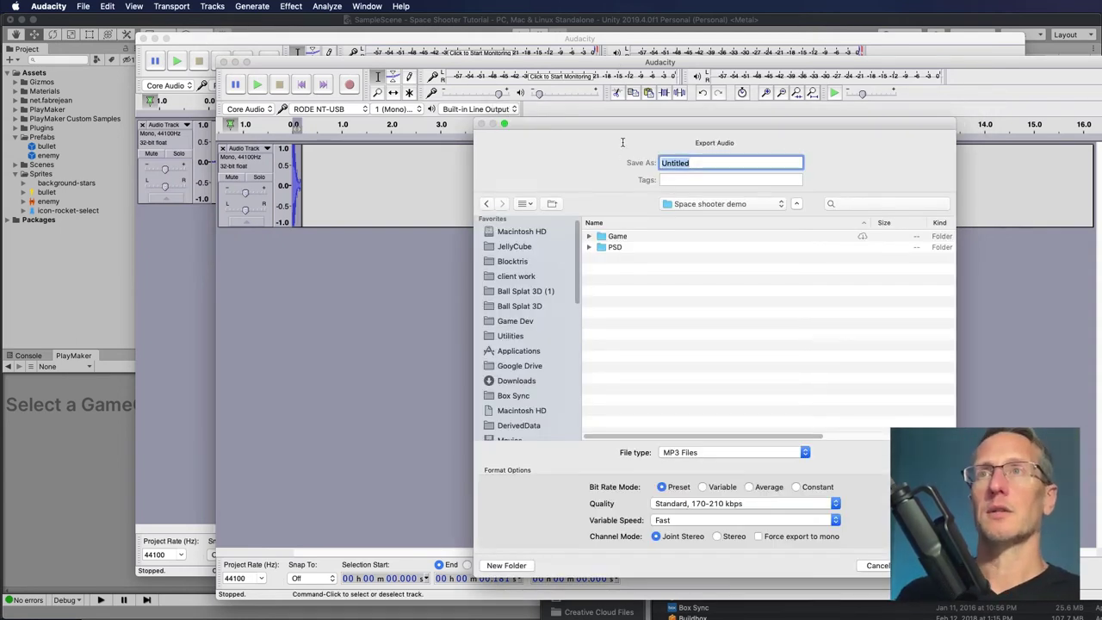
{"action": "double_click", "coordinate": [602, 237]}
{"action": "double_click", "coordinate": [601, 236]}
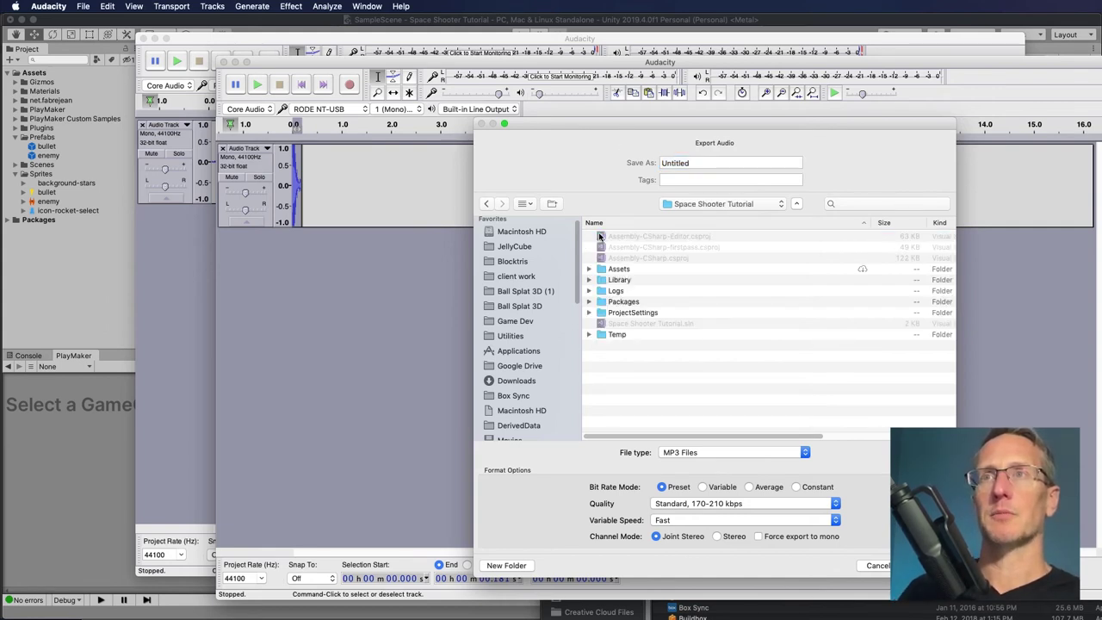
{"action": "double_click", "coordinate": [604, 269]}
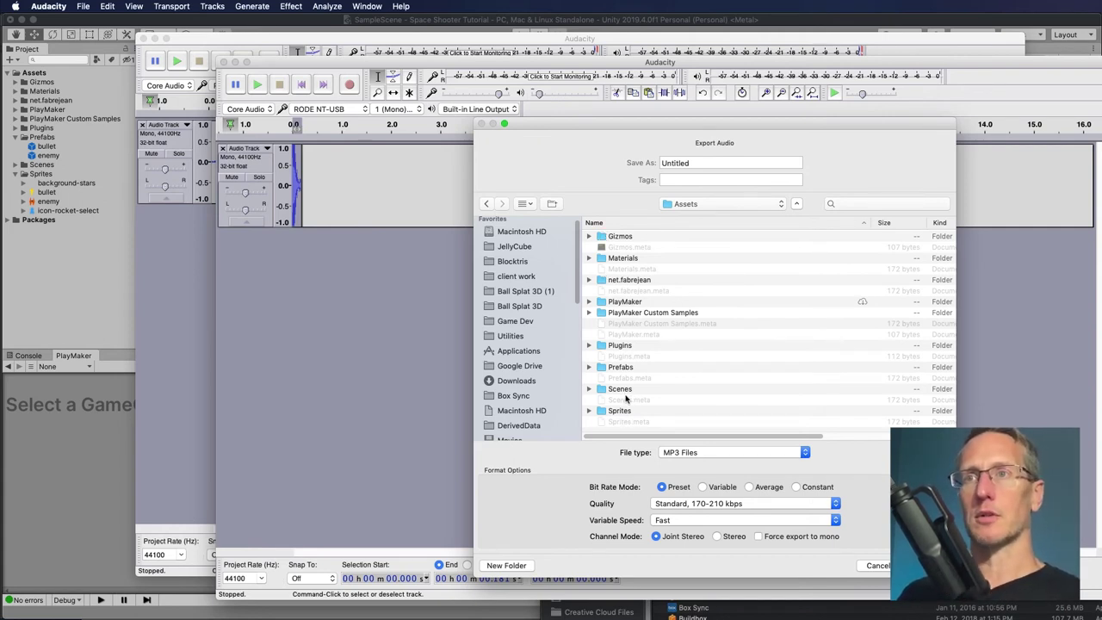
{"action": "left_click", "coordinate": [505, 566]}
{"action": "type", "text": "Sound"}
- Name the exported file bullet and save it as an MP3 in the Sound folder, accepting the metadata
{"action": "left_click", "coordinate": [680, 161]}
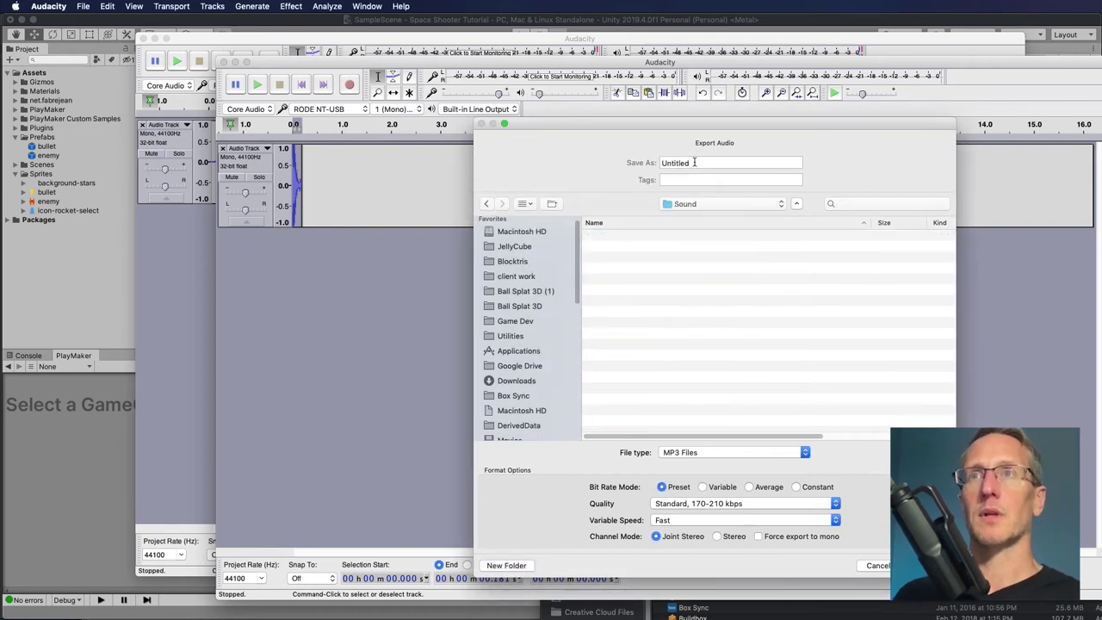
{"action": "double_click", "coordinate": [693, 162]}
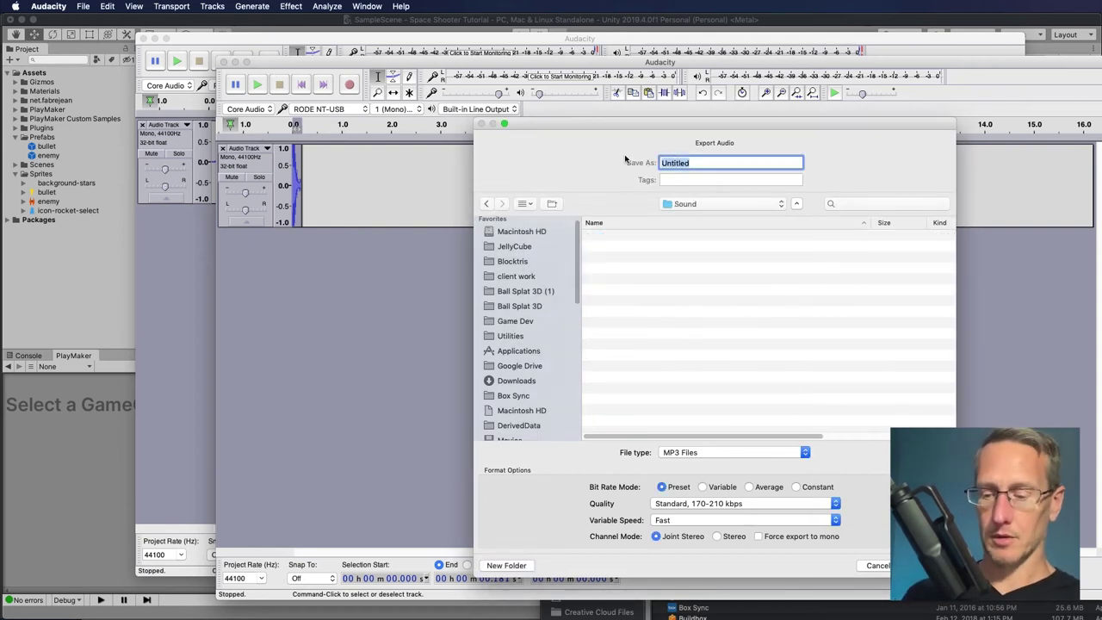
{"action": "type", "text": "bullet"}
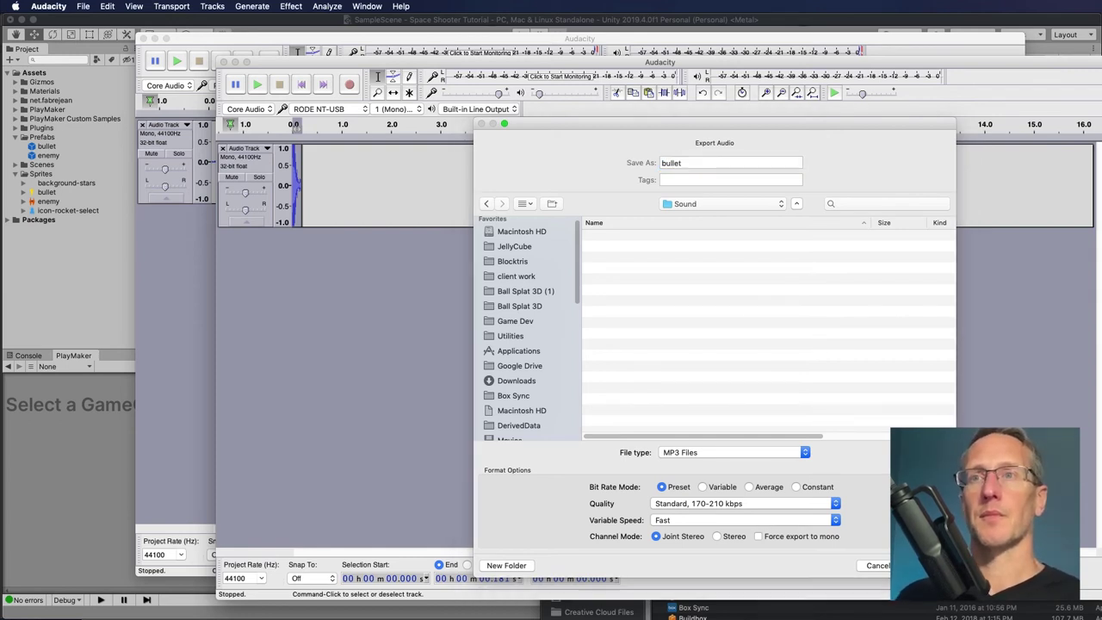
{"action": "key", "text": "Return"}
{"action": "left_click", "coordinate": [837, 464]}
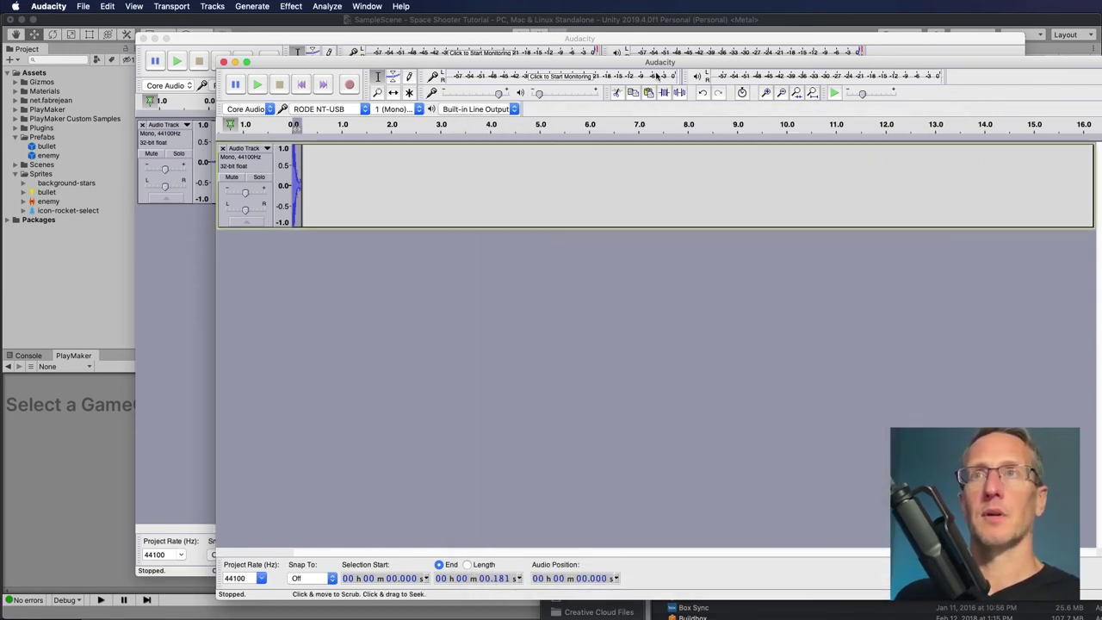
- Hide Audacity, switch to Unity and expand the Sound folder in the project to find the bullet clip
{"action": "left_click", "coordinate": [45, 4]}
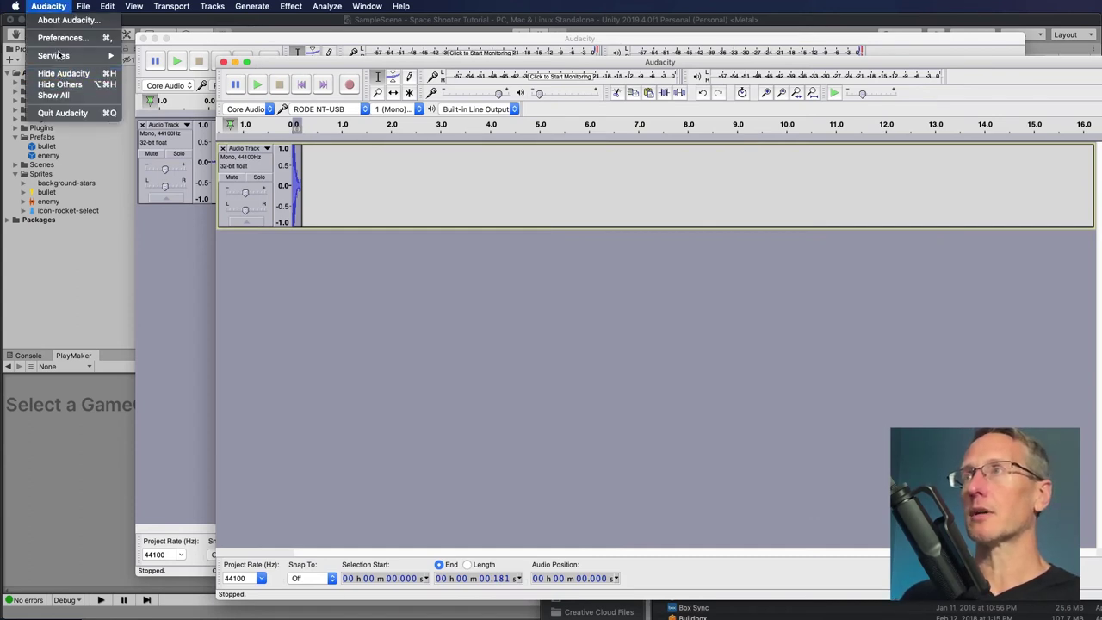
{"action": "left_click", "coordinate": [63, 73]}
{"action": "left_click", "coordinate": [427, 22]}
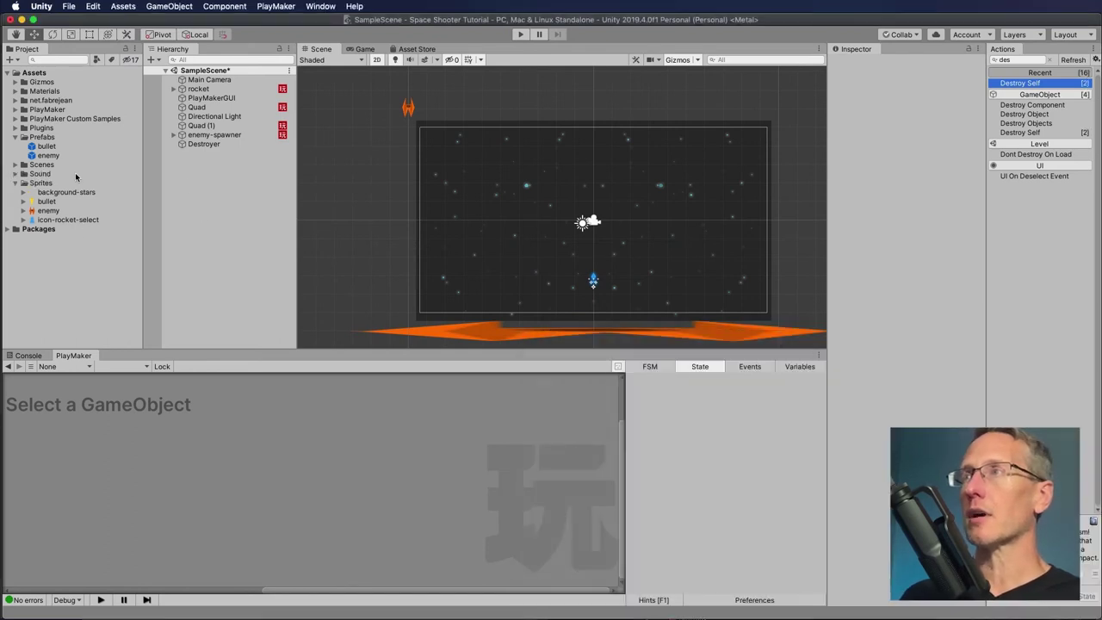
{"action": "left_click", "coordinate": [16, 174]}
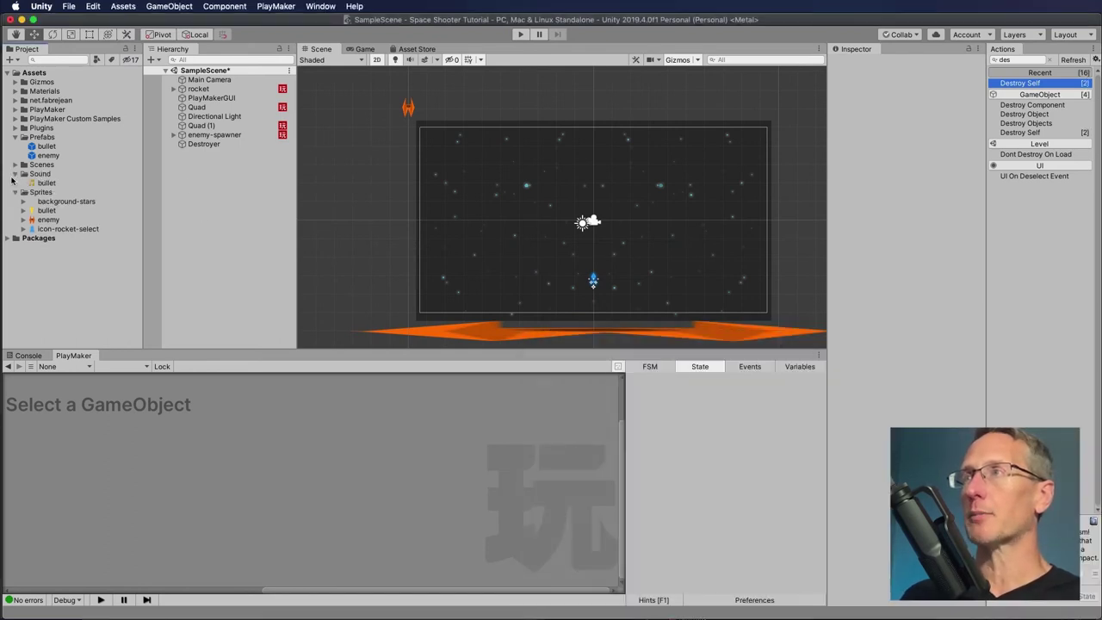
{"action": "left_click", "coordinate": [42, 182]}
{"action": "left_click", "coordinate": [41, 174]}
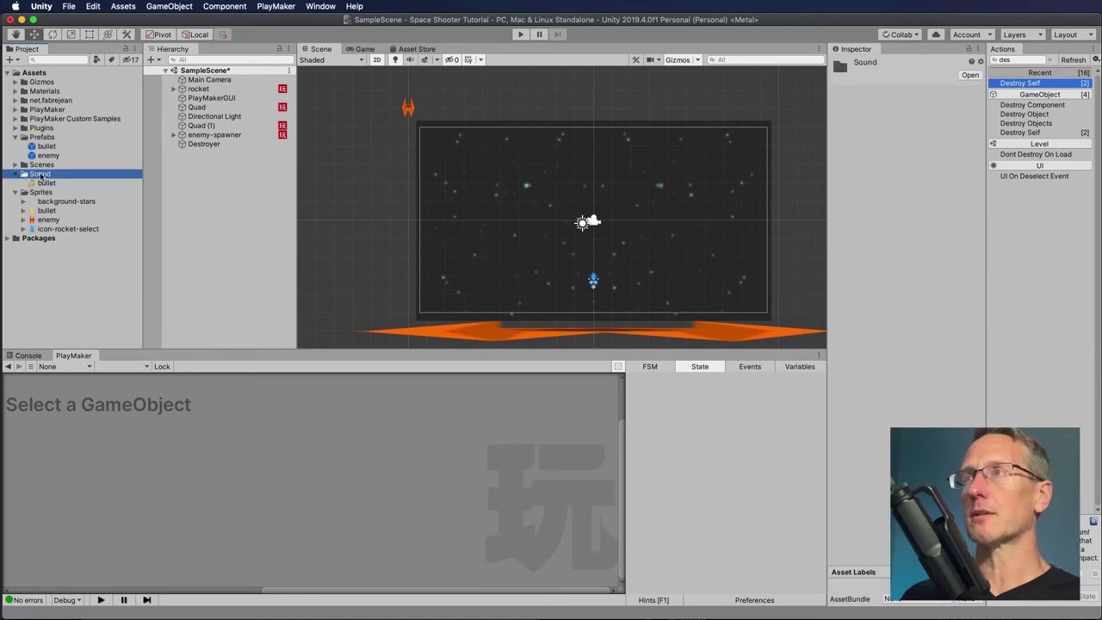
- Add an Audio Play action with the bullet clip to the rocket's CreateBullet state and add the required AudioSource component
{"action": "left_click", "coordinate": [198, 88]}
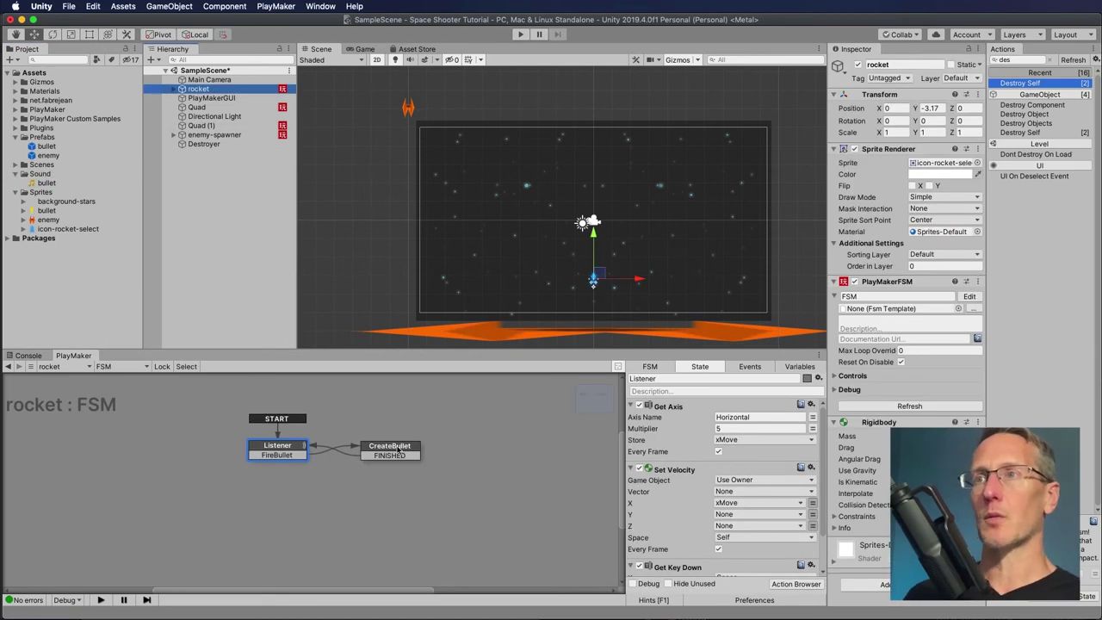
{"action": "left_click", "coordinate": [399, 450]}
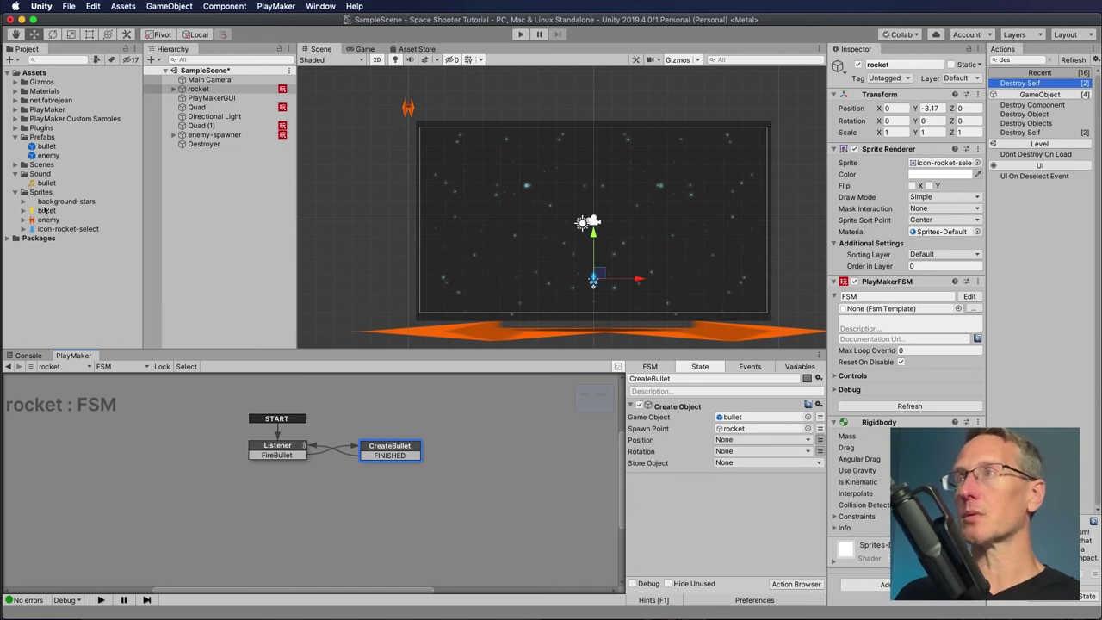
{"action": "left_click_drag", "start_coordinate": [43, 182], "coordinate": [698, 486]}
{"action": "mouse_move", "coordinate": [714, 512]}
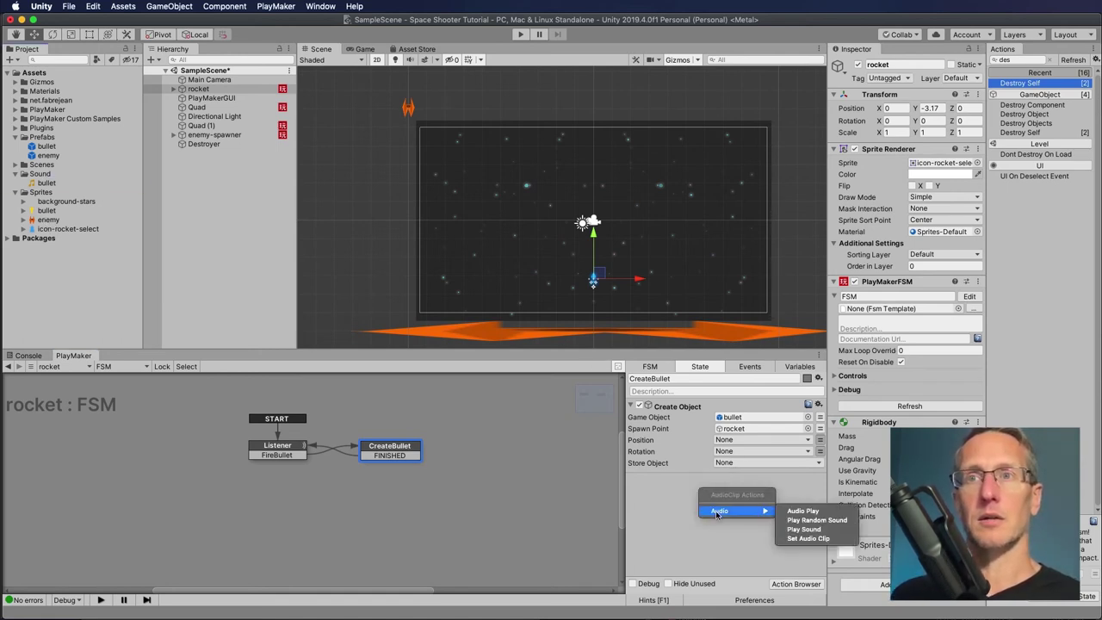
{"action": "left_click", "coordinate": [804, 512]}
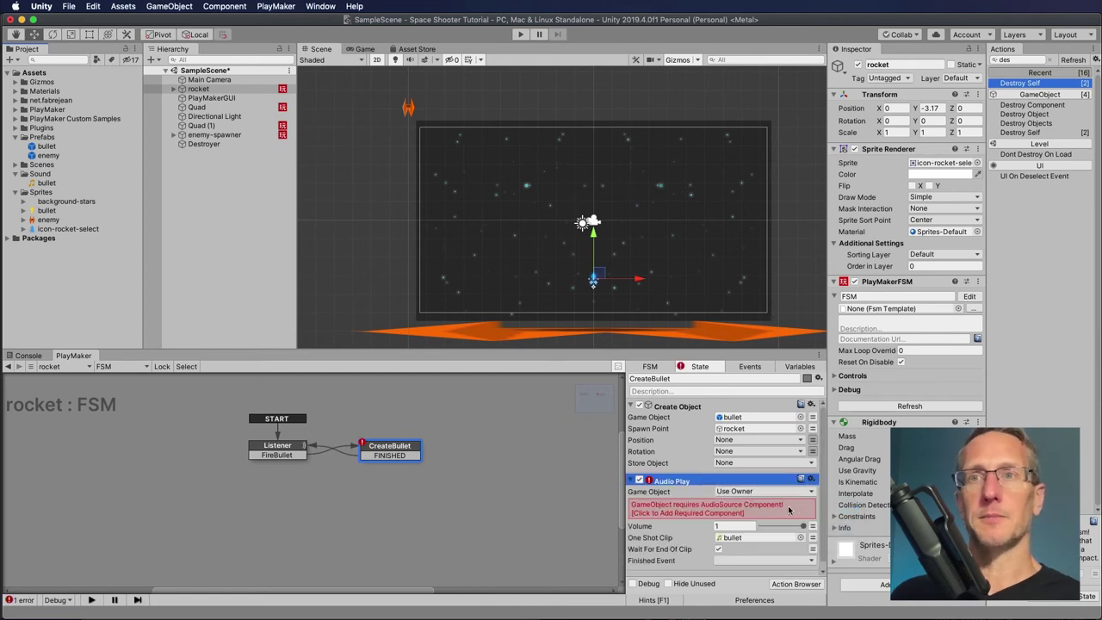
{"action": "left_click", "coordinate": [699, 512]}
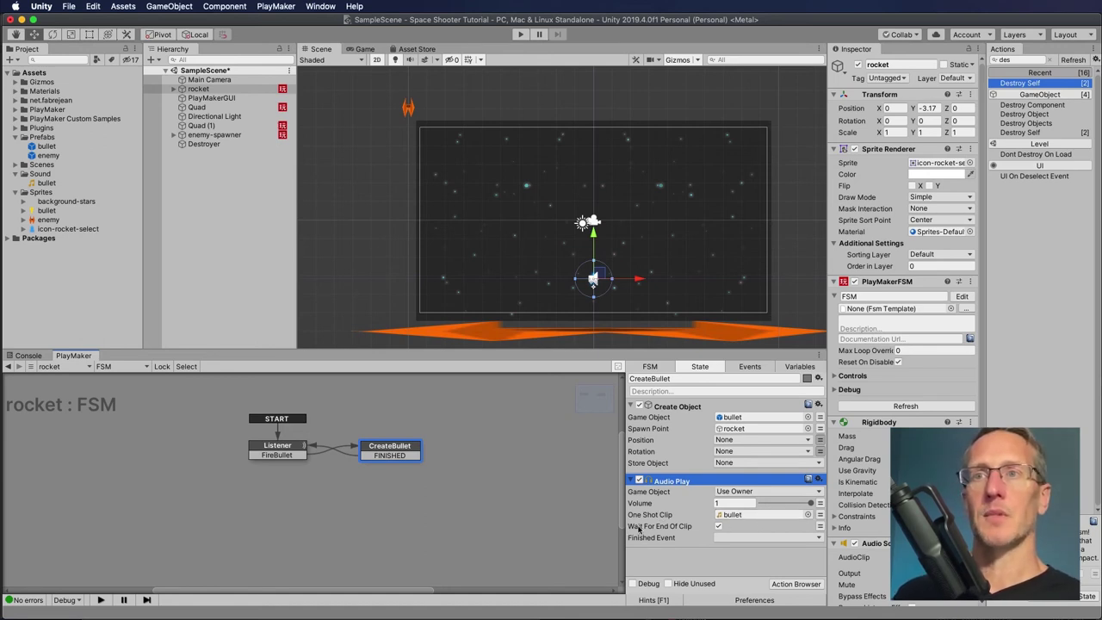
- Turn off Wait For End Of Clip in the Audio Play action and set its Finished Event to FINISHED
{"action": "mouse_move", "coordinate": [634, 531]}
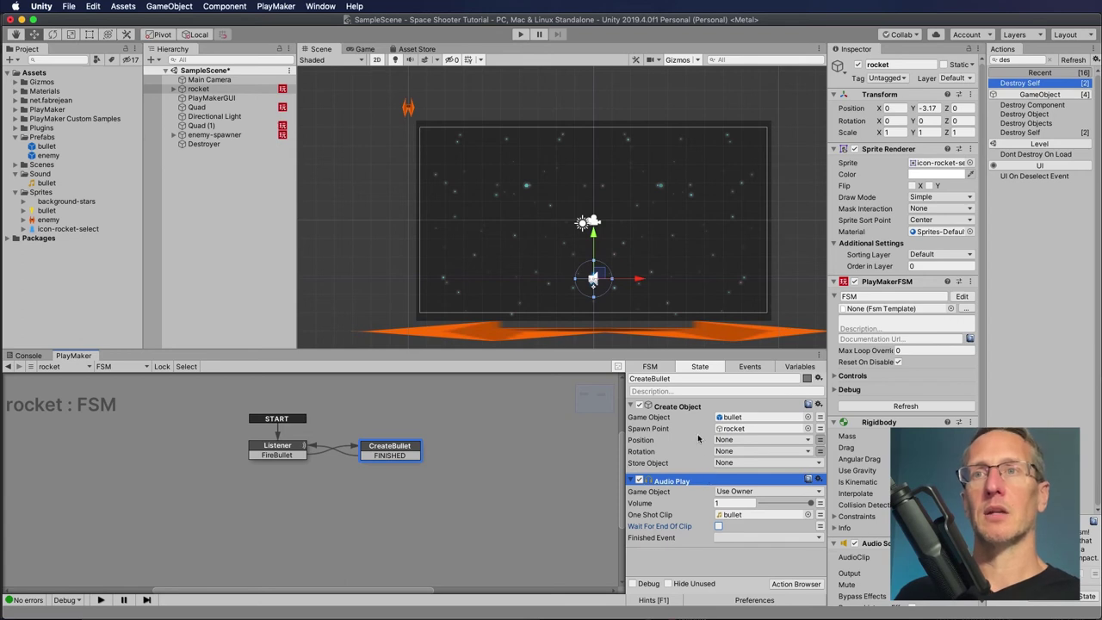
{"action": "left_click", "coordinate": [765, 537]}
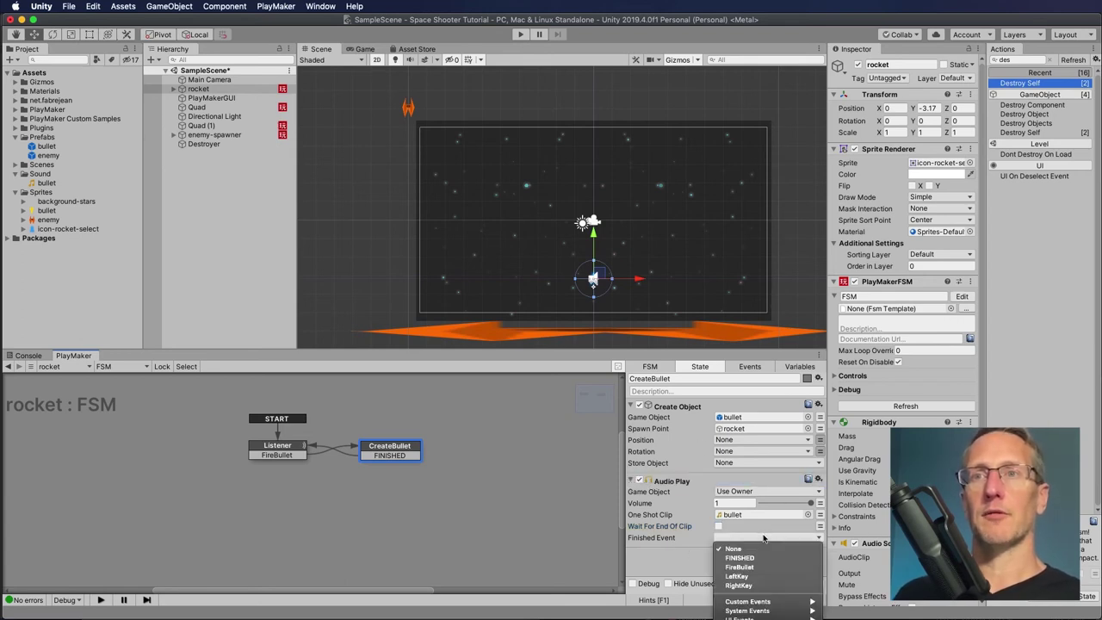
{"action": "left_click", "coordinate": [754, 561]}
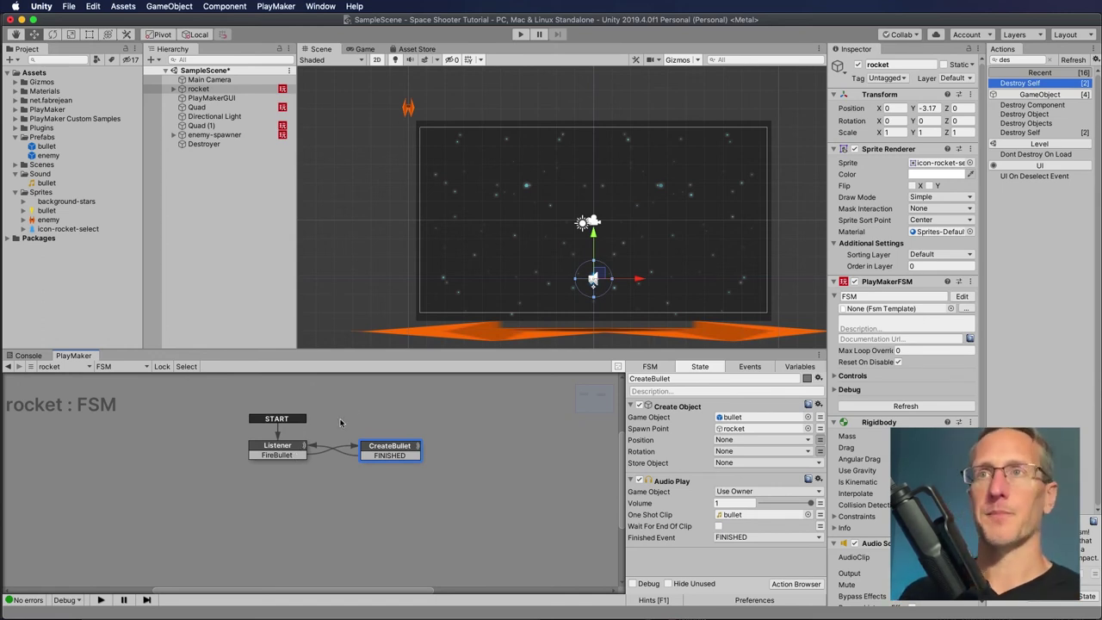
- Play-test the game by moving the rocket right and left while firing bullets repeatedly to check the sound, and stop it
{"action": "left_click", "coordinate": [520, 36]}
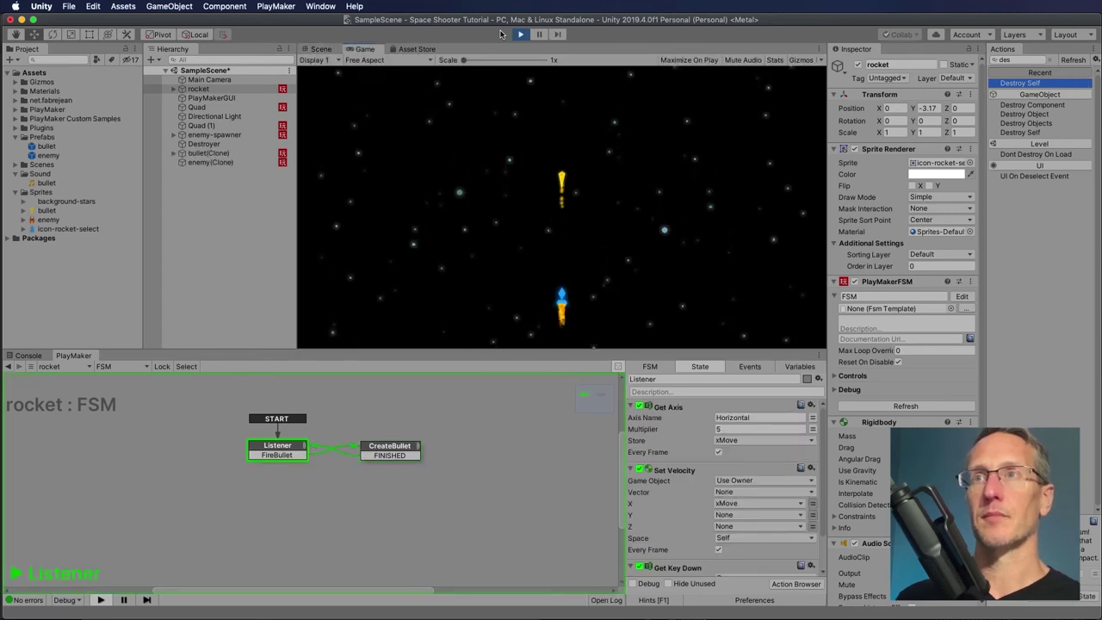
{"action": "key", "text": "Right"}
{"action": "key", "text": "space"}
{"action": "key", "text": "space"}
{"action": "key", "text": "space"}
{"action": "key", "text": "space"}
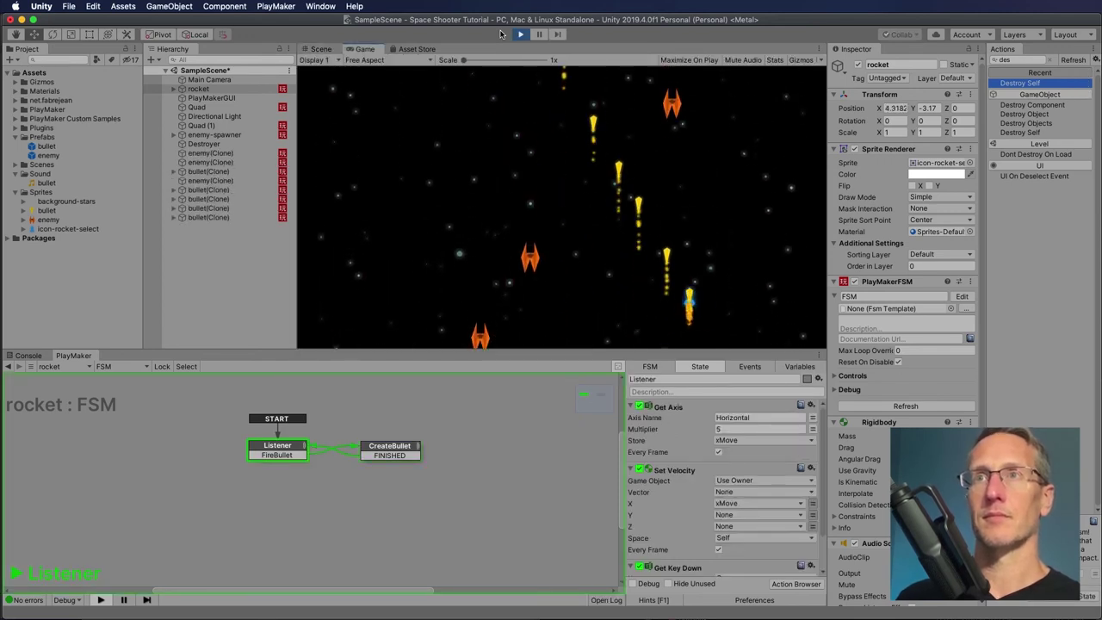
{"action": "key", "text": "Left"}
{"action": "key", "text": "space"}
{"action": "key", "text": "space"}
{"action": "key", "text": "space"}
{"action": "key", "text": "space"}
{"action": "key", "text": "space"}
{"action": "key", "text": "space"}
{"action": "key", "text": "Left"}
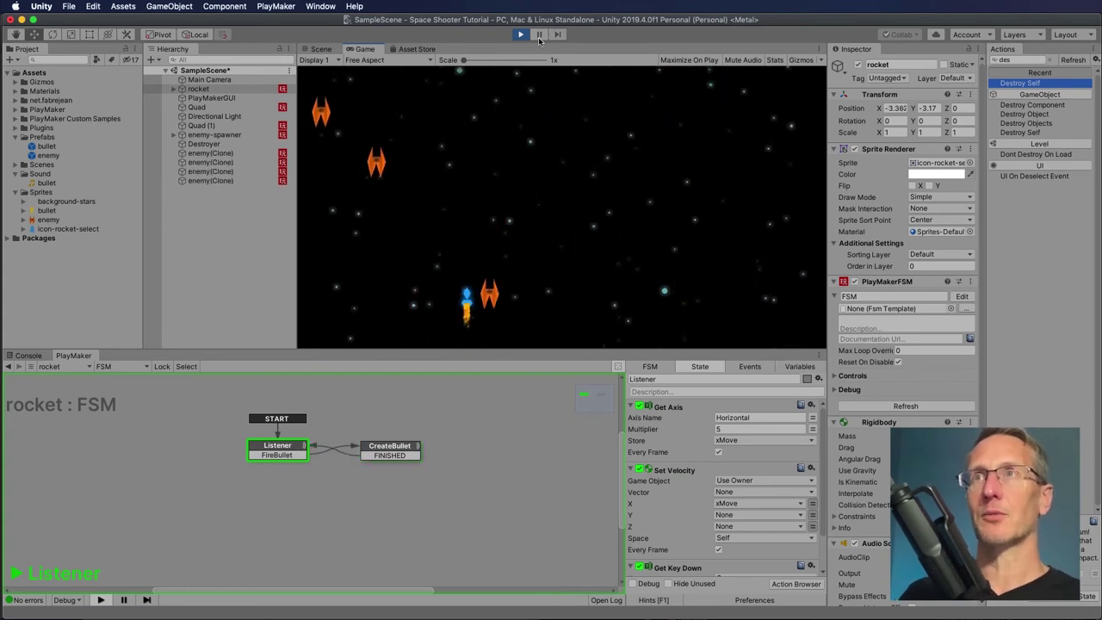
{"action": "left_click", "coordinate": [520, 34]}
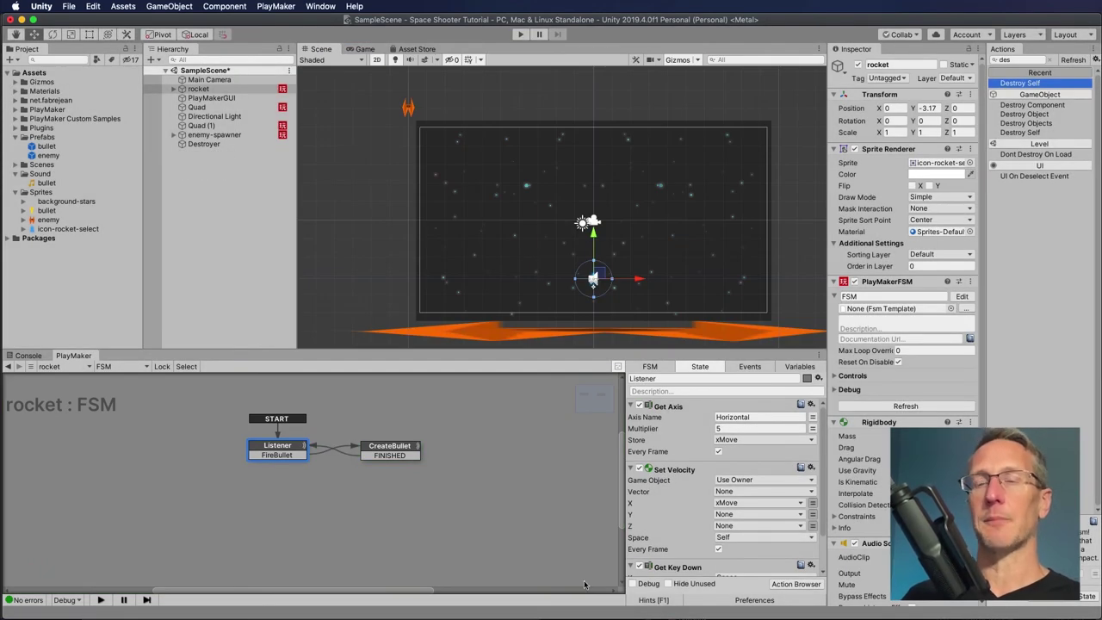
- Switch to Safari, search Google for bfxr and open the bfxr.net website
{"action": "key", "text": "super+Tab"}
{"action": "left_click_drag", "start_coordinate": [327, 136], "coordinate": [320, 60]}
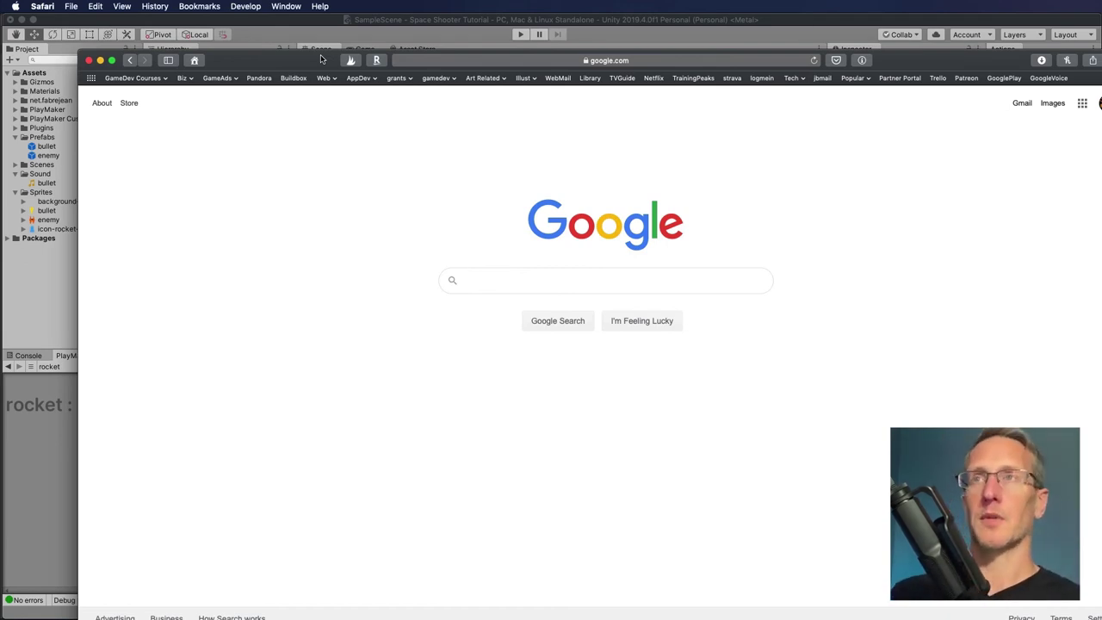
{"action": "left_click_drag", "start_coordinate": [315, 60], "coordinate": [314, 56]}
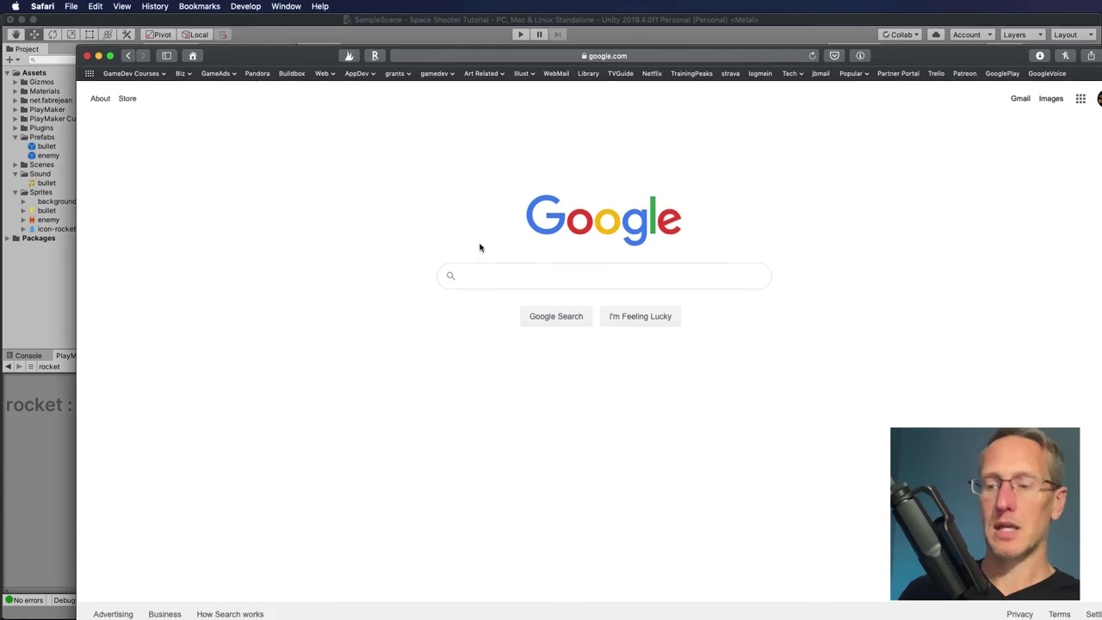
{"action": "type", "text": "bfxr"}
{"action": "key", "text": "Return"}
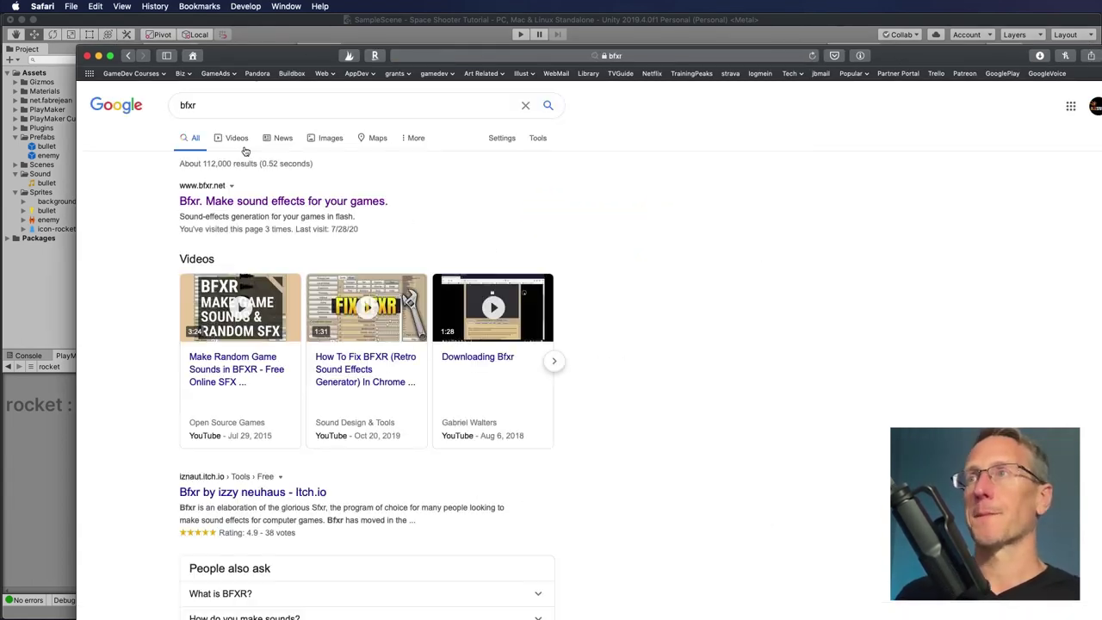
{"action": "left_click", "coordinate": [249, 200]}
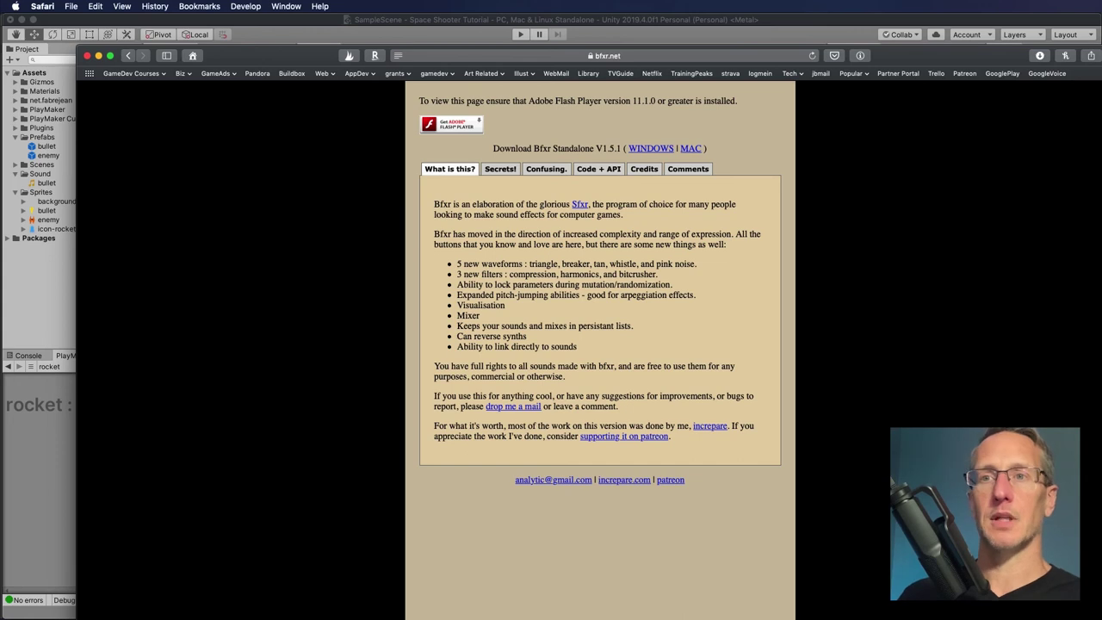
- Launch Bfxr from the Applications folder in Finder and generate six new Laser/Shoot sounds
{"action": "key", "text": "super+Tab"}
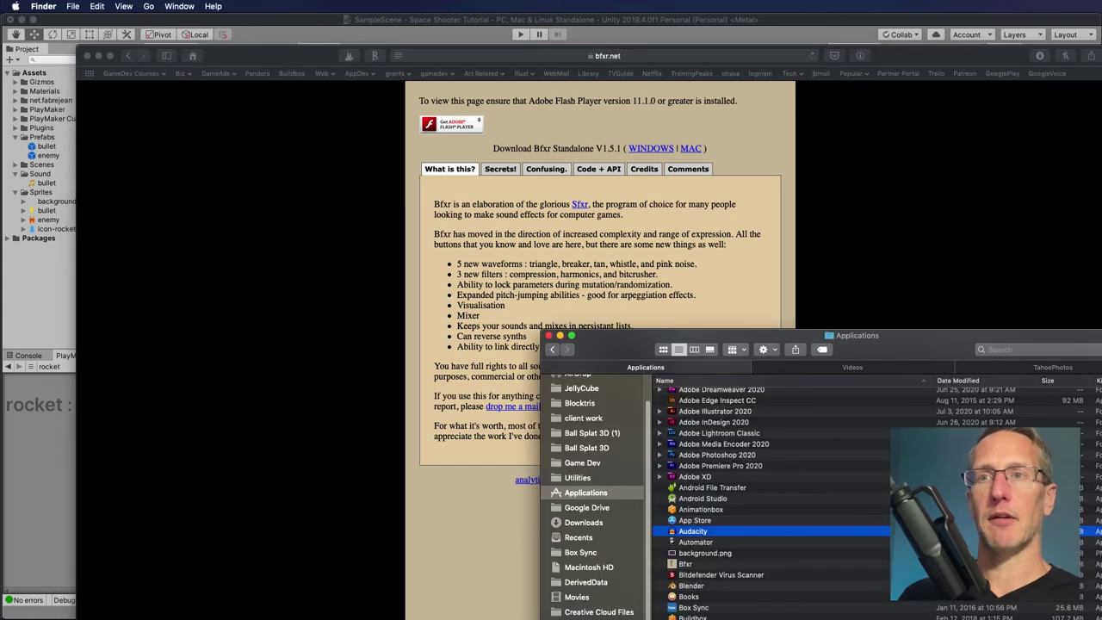
{"action": "double_click", "coordinate": [680, 564]}
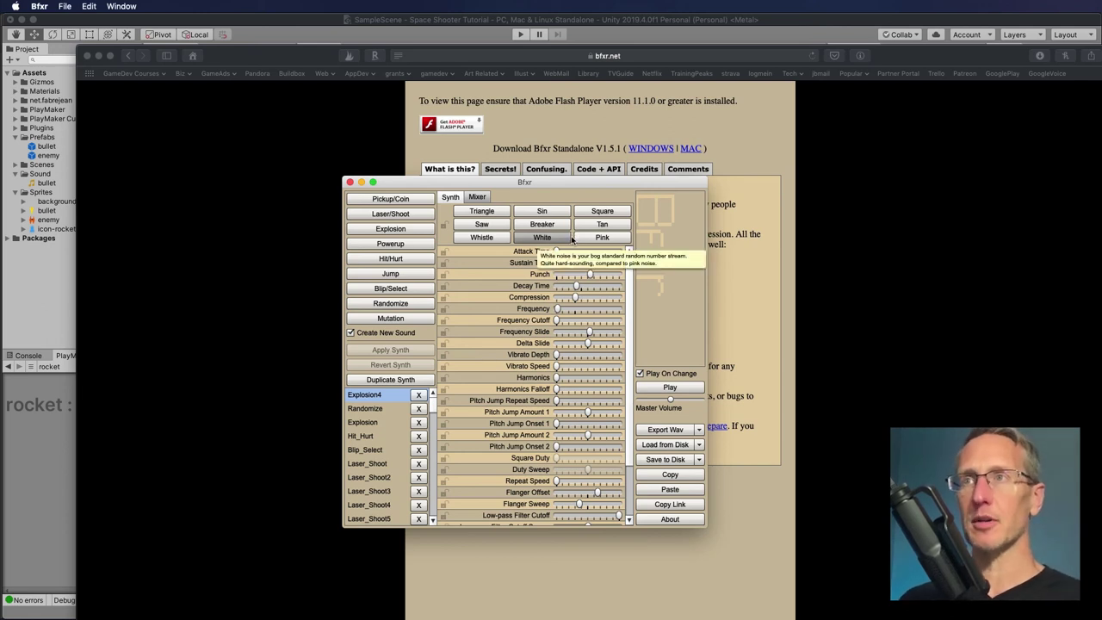
{"action": "left_click", "coordinate": [400, 215]}
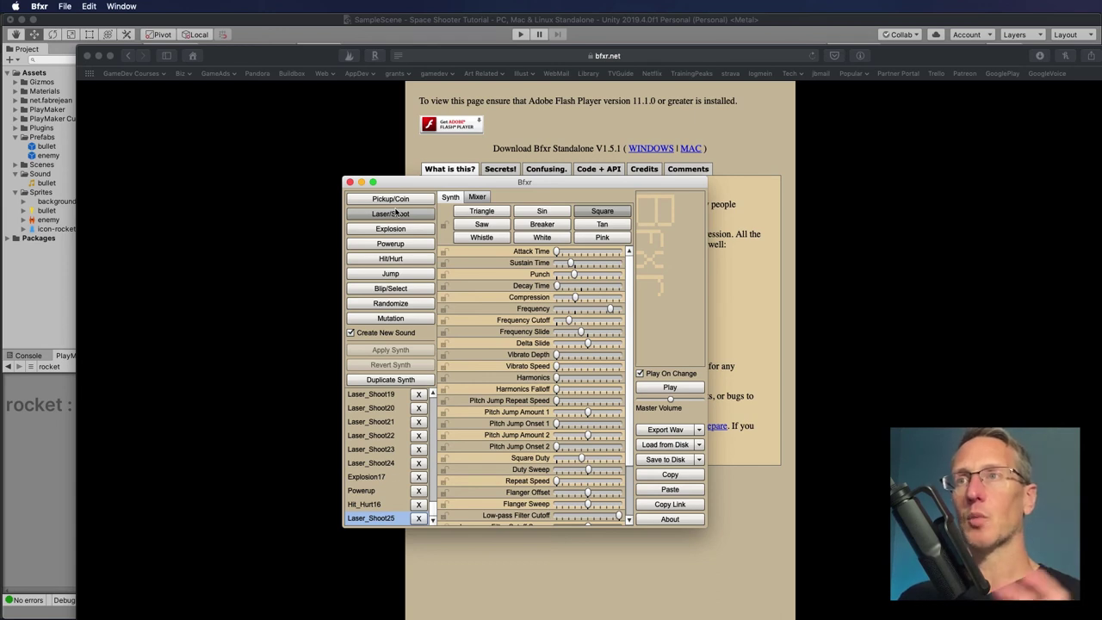
{"action": "left_click", "coordinate": [395, 216]}
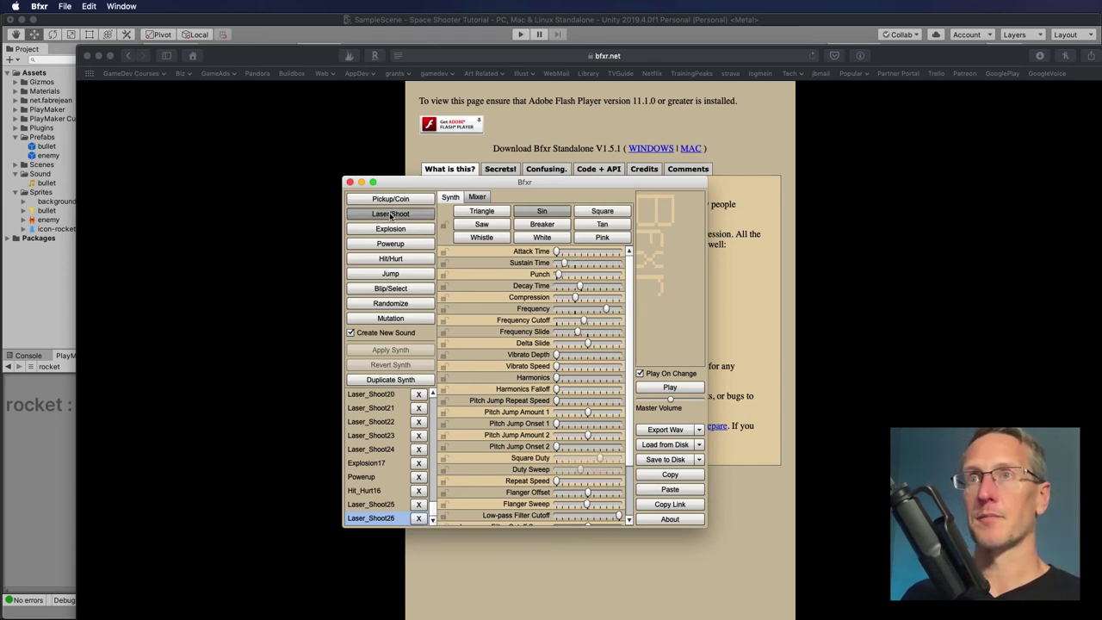
{"action": "left_click", "coordinate": [393, 216]}
{"action": "left_click", "coordinate": [390, 217]}
{"action": "left_click", "coordinate": [390, 217]}
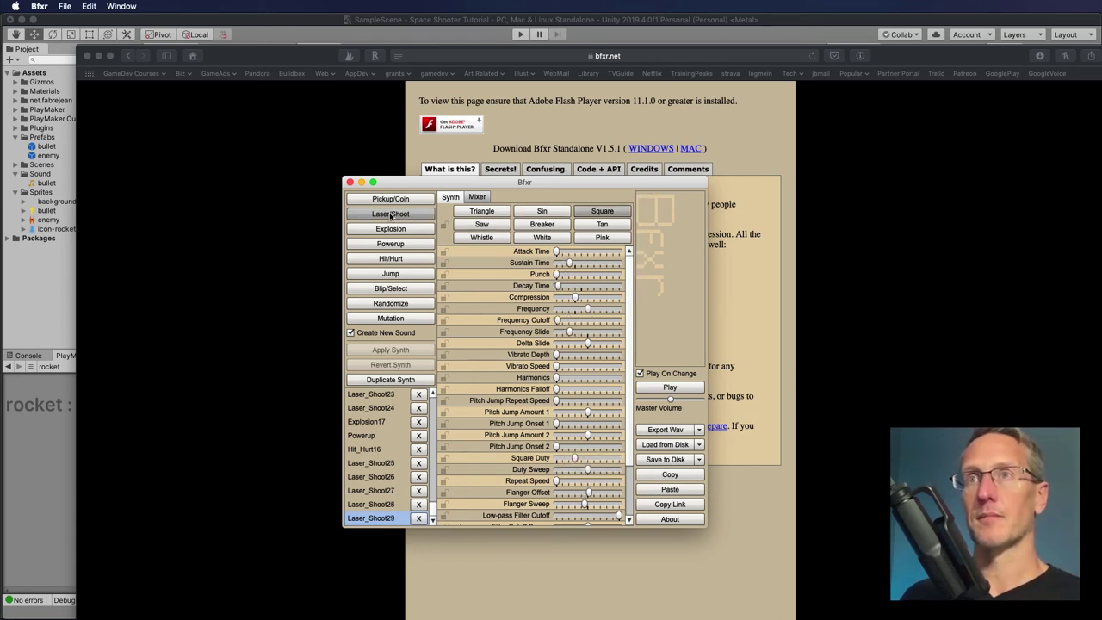
{"action": "left_click", "coordinate": [391, 216]}
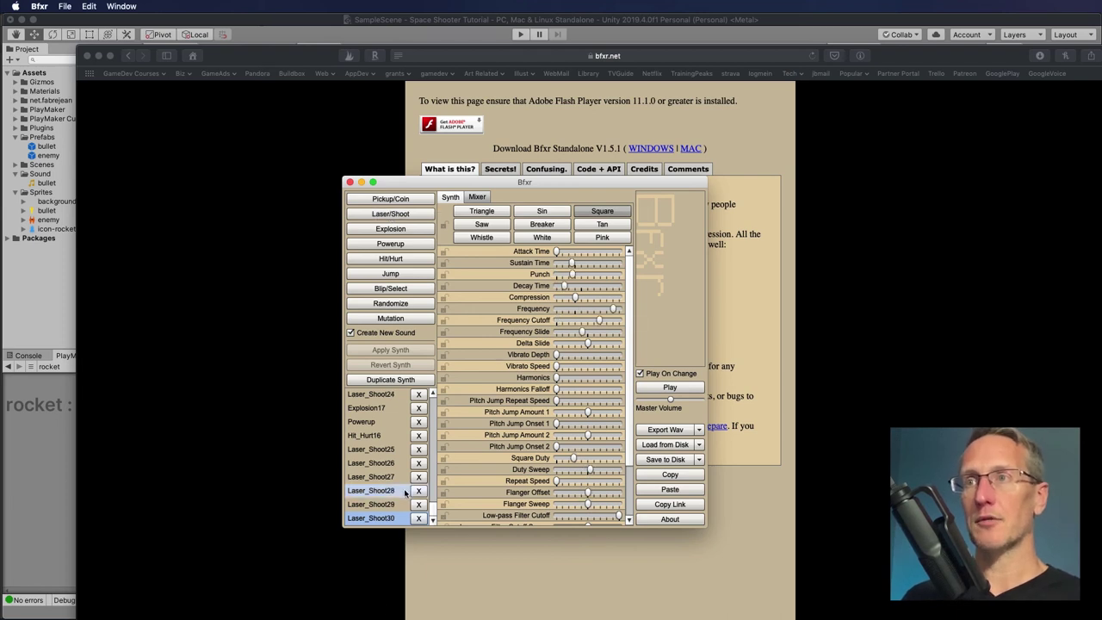
- Listen to the newly generated laser sounds Laser_Shoot25 to Laser_Shoot28 to choose one for the bullet
{"action": "left_click", "coordinate": [376, 489]}
{"action": "left_click", "coordinate": [372, 476]}
{"action": "left_click", "coordinate": [372, 463]}
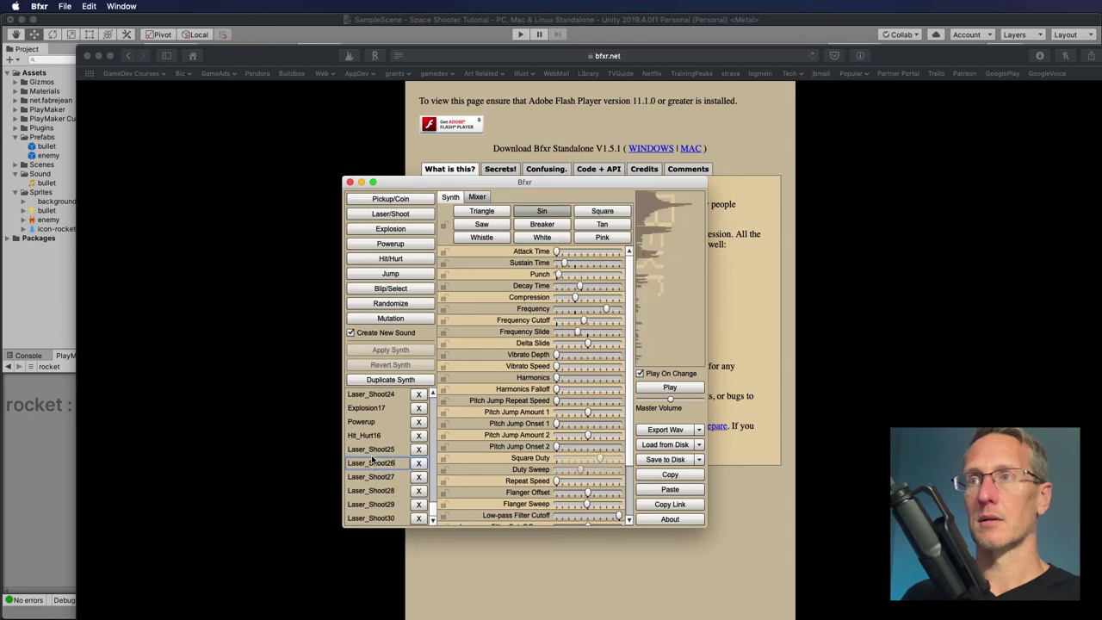
{"action": "left_click", "coordinate": [371, 449]}
{"action": "left_click", "coordinate": [372, 463]}
{"action": "left_click", "coordinate": [374, 490]}
{"action": "left_click", "coordinate": [375, 496]}
{"action": "left_click", "coordinate": [375, 492]}
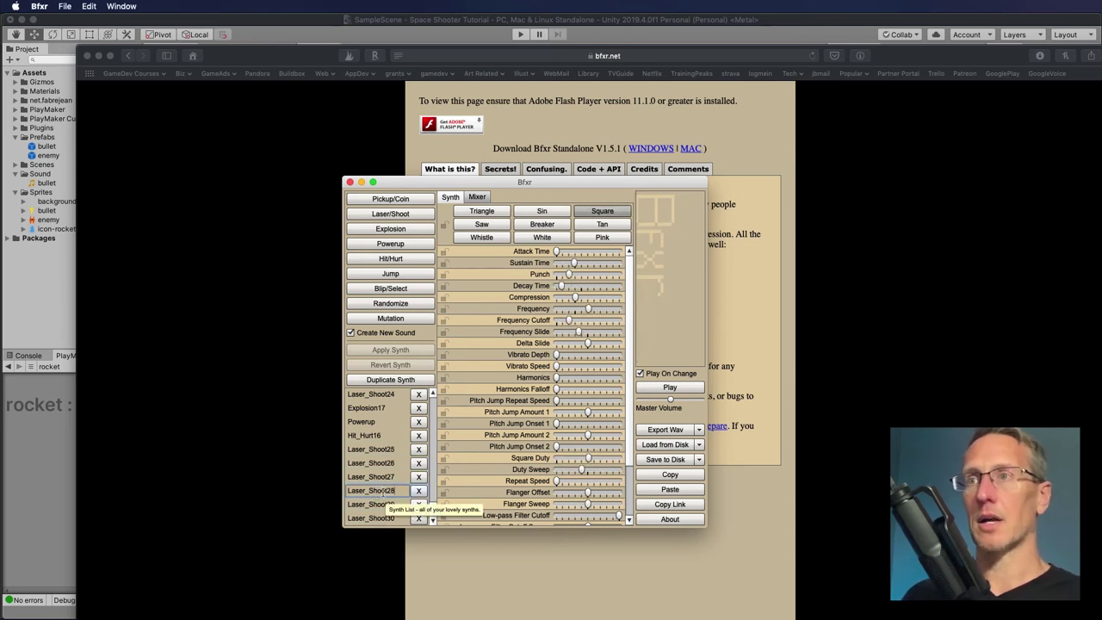
- Rename the Laser_Shoot28 sound as Bullet
{"action": "left_click", "coordinate": [357, 492]}
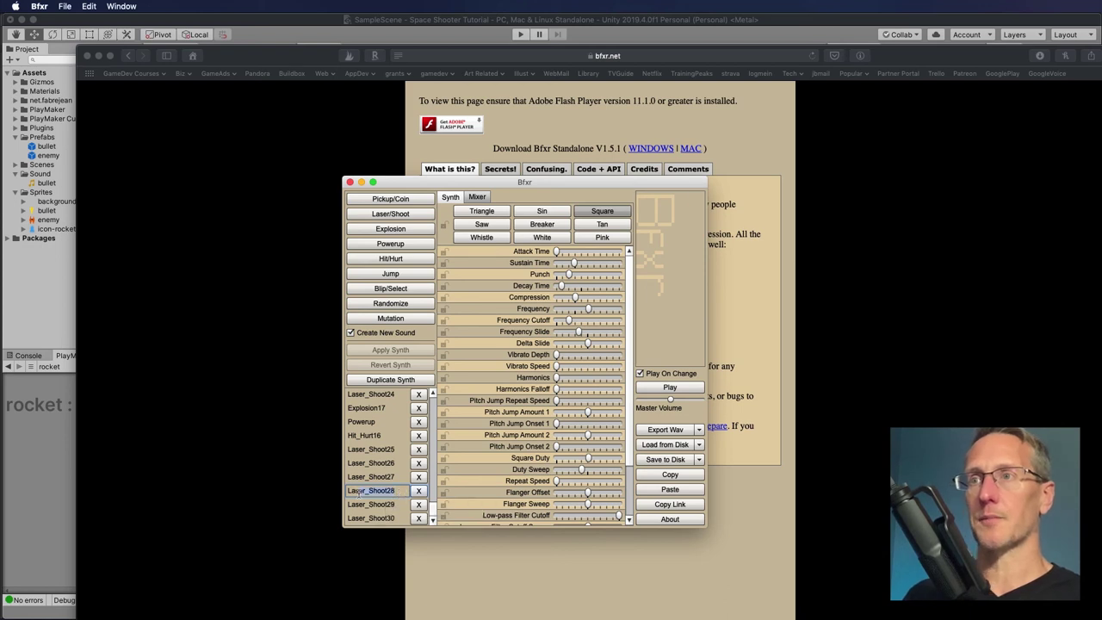
{"action": "key", "text": "super+a"}
{"action": "key", "text": "BackSpace"}
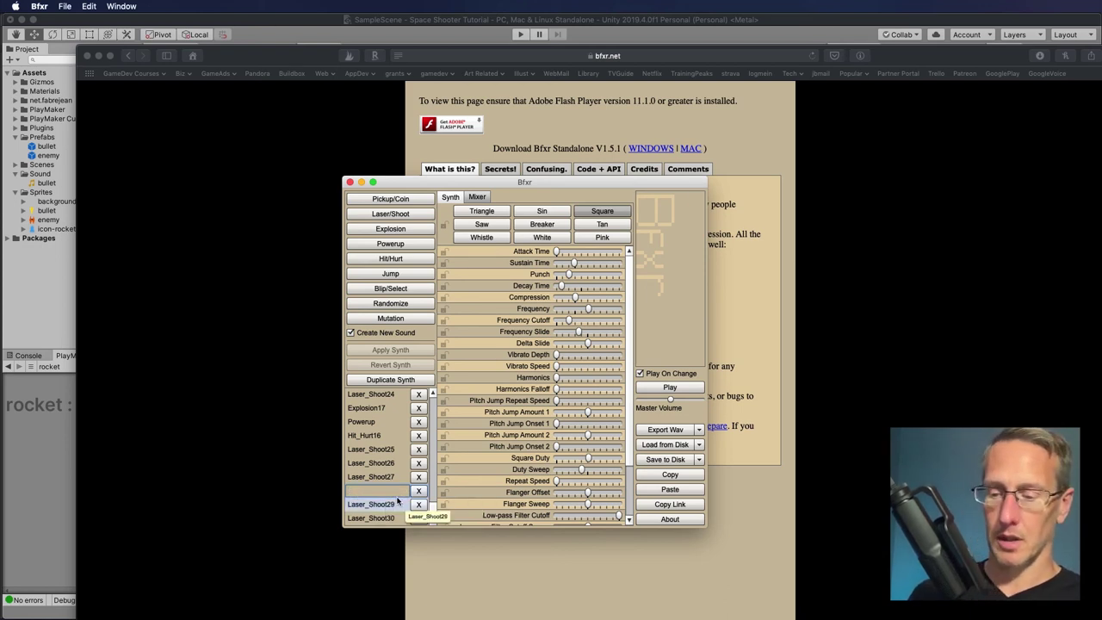
{"action": "type", "text": "Bullet"}
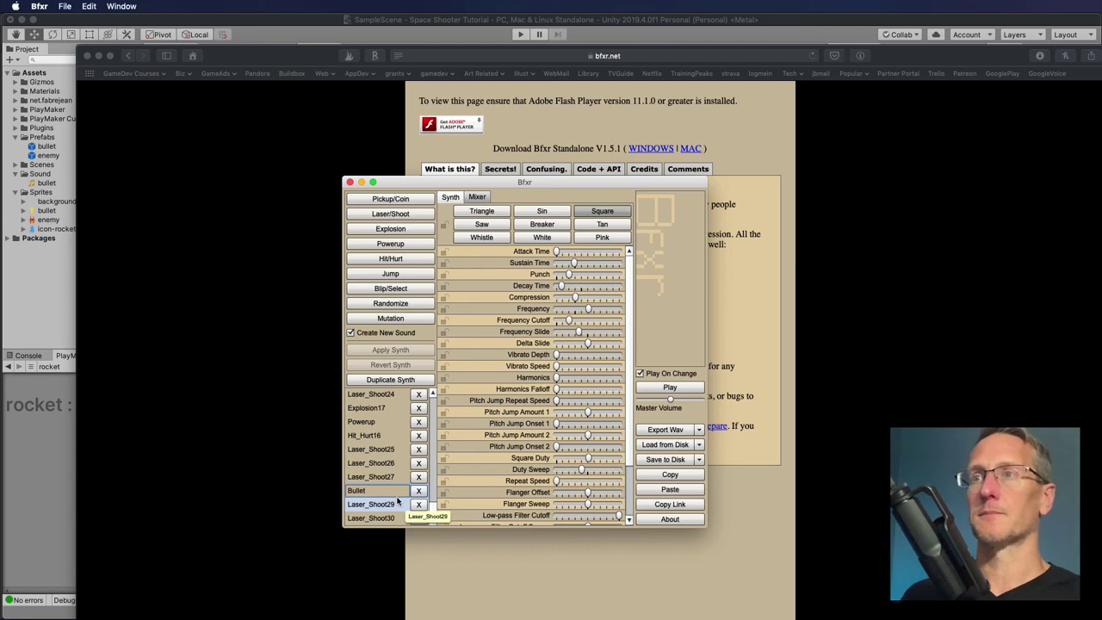
{"action": "key", "text": "Return"}
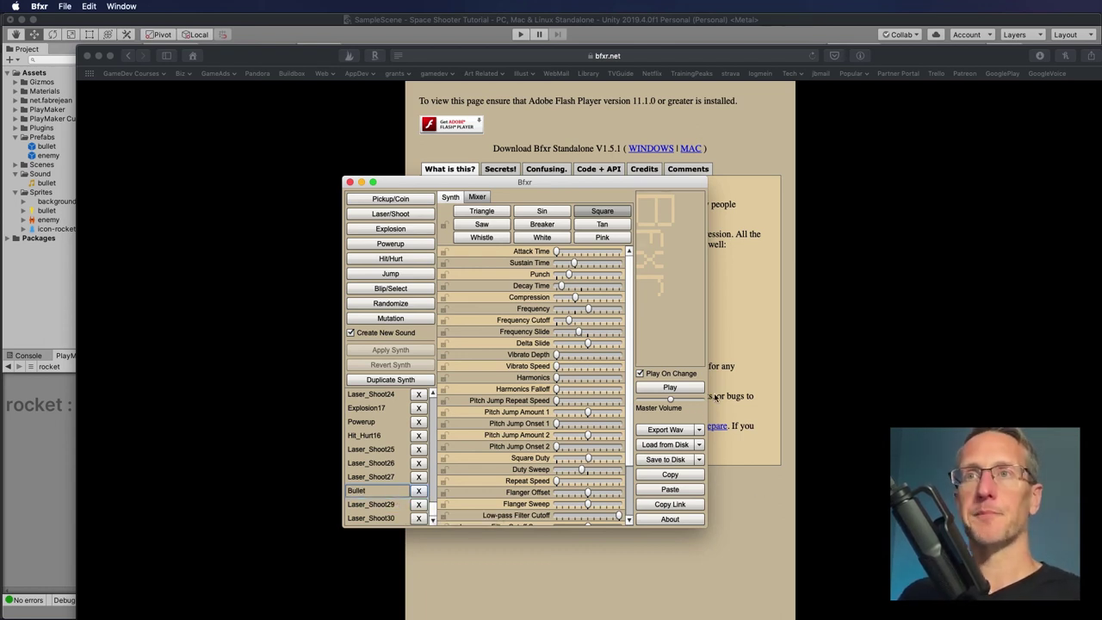
- Export the Bullet sound as Bullet2.wav into the Sound folder of the Space Shooter Tutorial project's Assets
{"action": "left_click", "coordinate": [667, 430]}
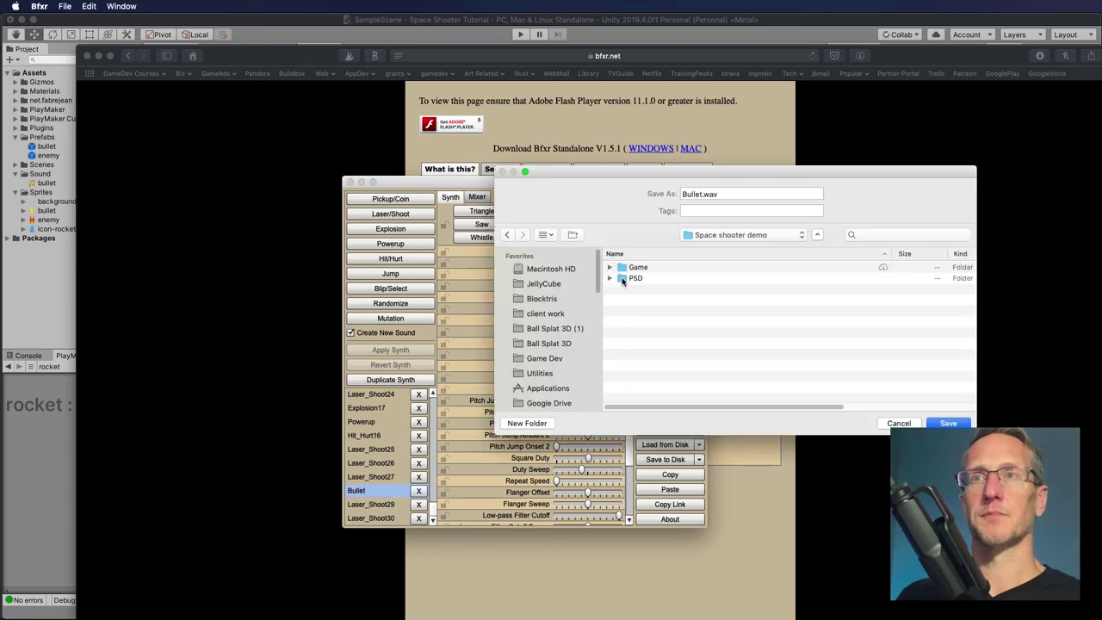
{"action": "left_click", "coordinate": [622, 268]}
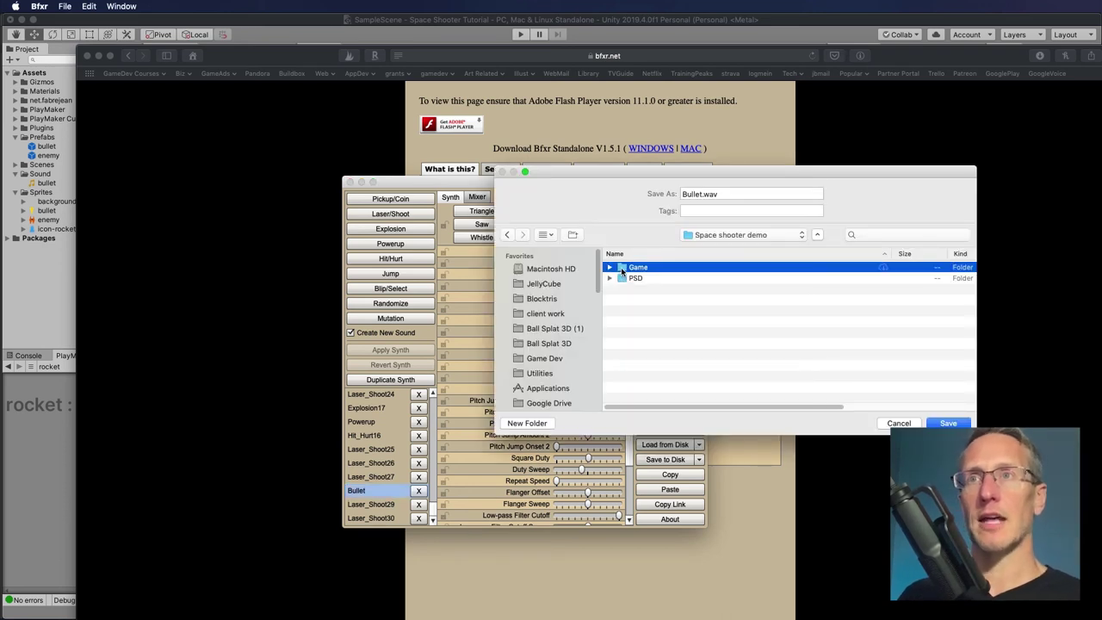
{"action": "double_click", "coordinate": [621, 267]}
{"action": "double_click", "coordinate": [623, 267]}
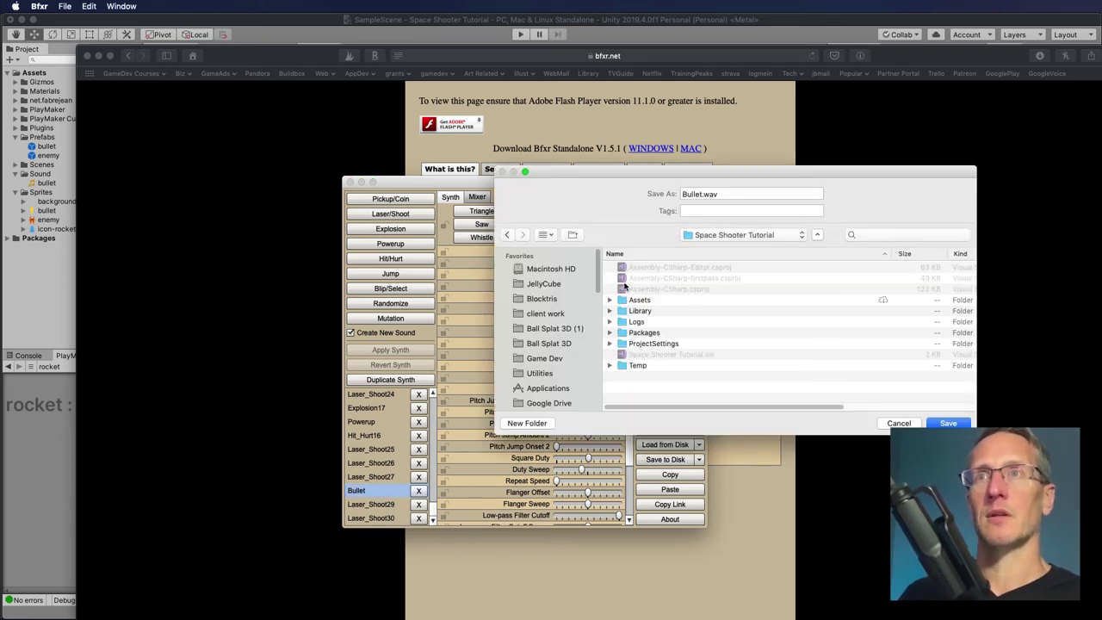
{"action": "left_click", "coordinate": [624, 303]}
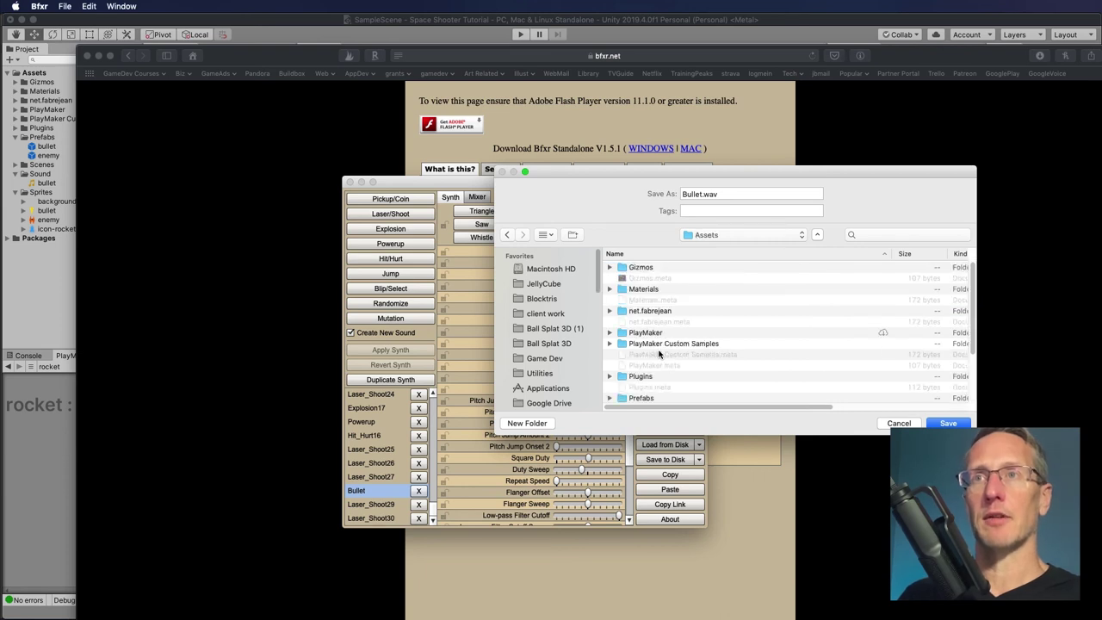
{"action": "scroll", "coordinate": [661, 358], "scroll_direction": "down", "scroll_amount": 3}
{"action": "double_click", "coordinate": [643, 365]}
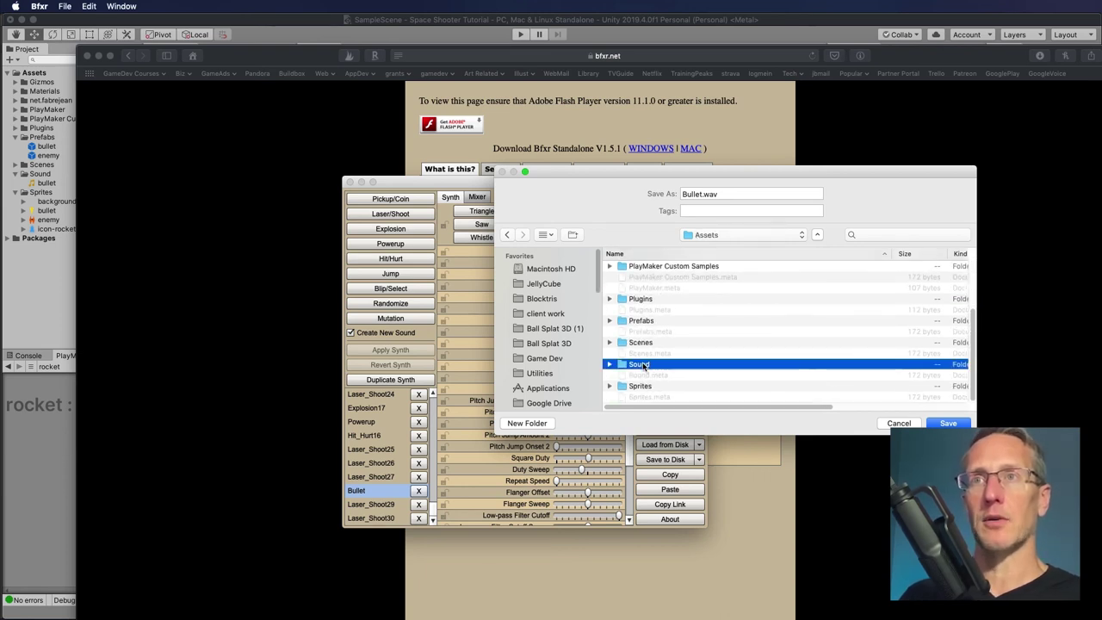
{"action": "left_click", "coordinate": [703, 193]}
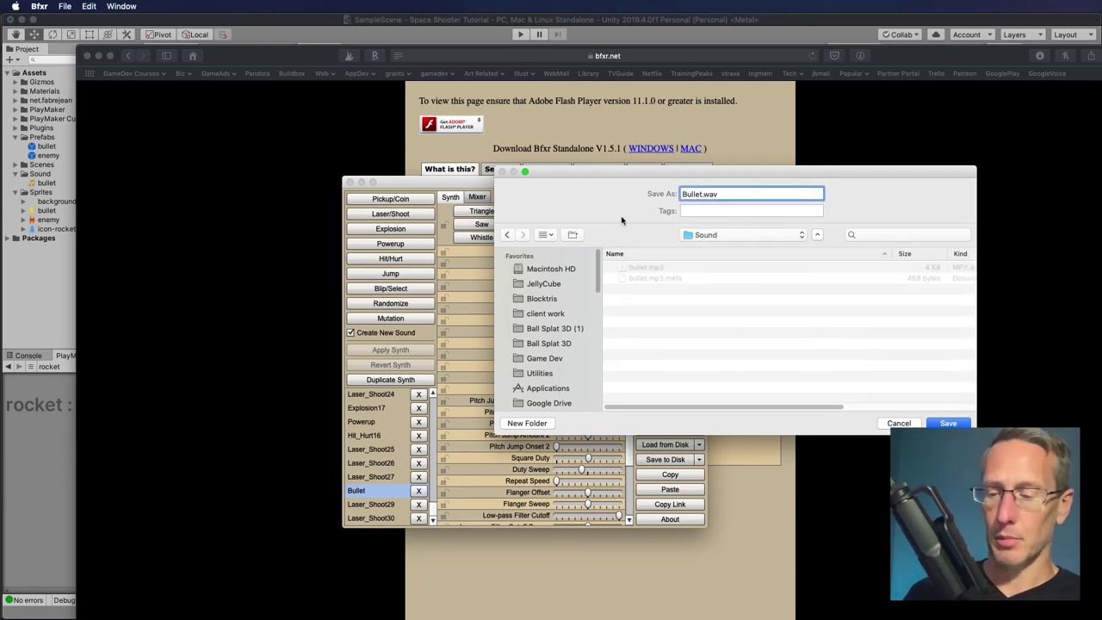
{"action": "type", "text": "1"}
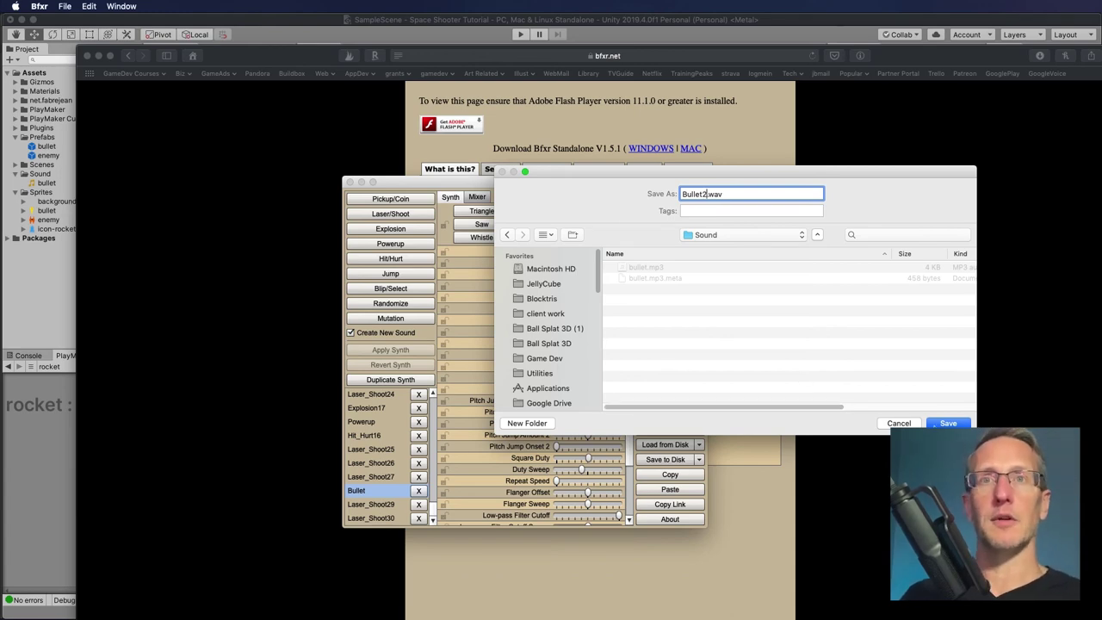
{"action": "key", "text": "Return"}
- Switch to Unity and set the One Shot Clip of Audio Play in the rocket's CreateBullet state to Bullet2
{"action": "left_click", "coordinate": [62, 287]}
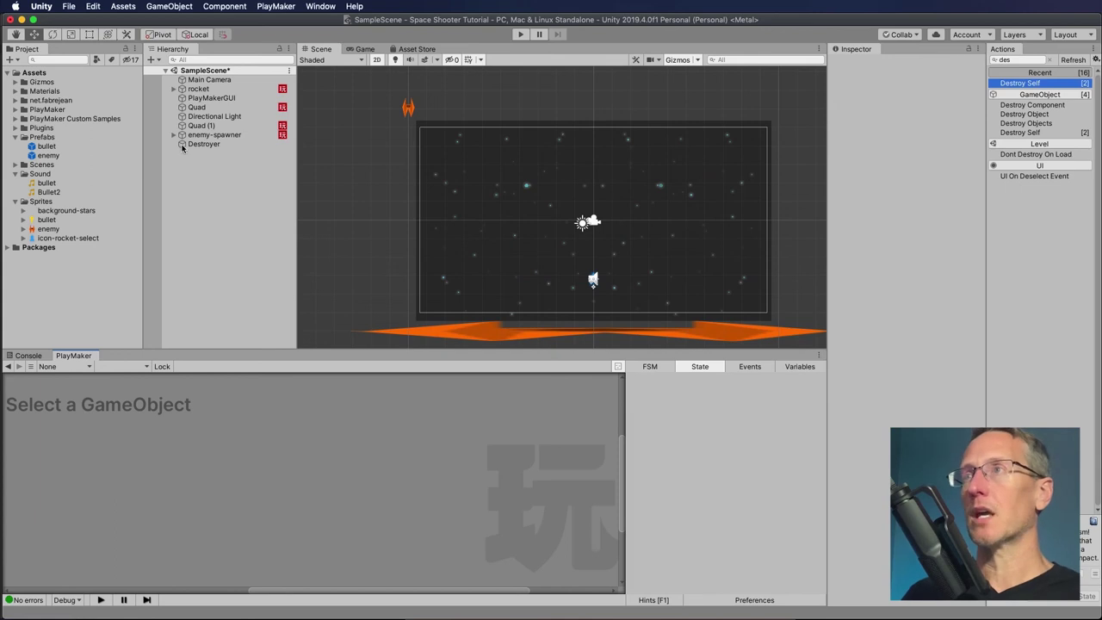
{"action": "left_click", "coordinate": [194, 89]}
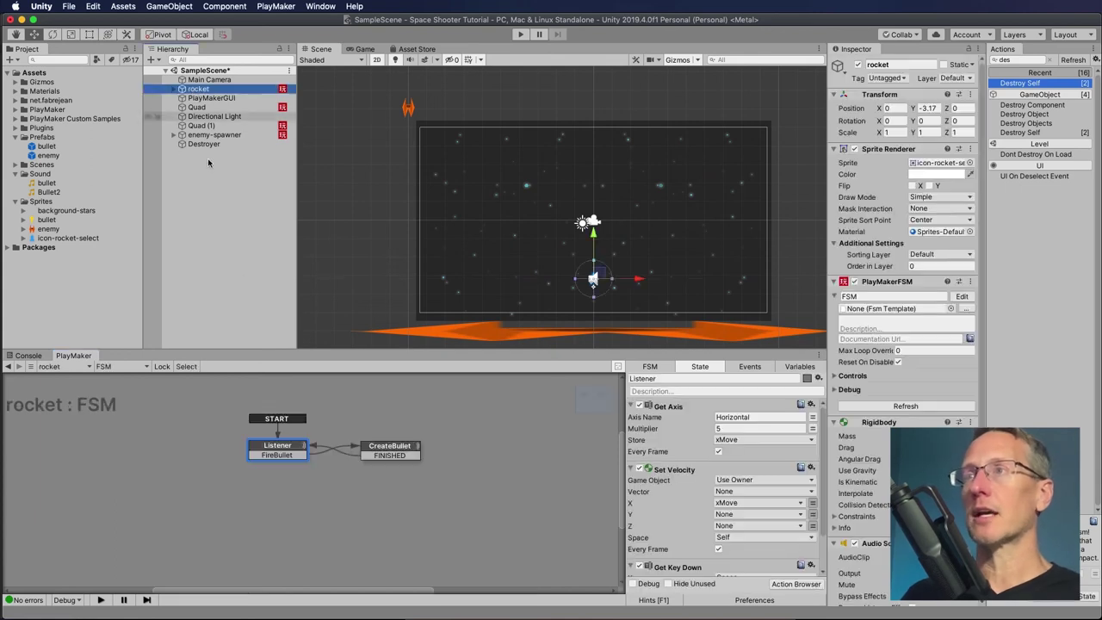
{"action": "left_click", "coordinate": [390, 449]}
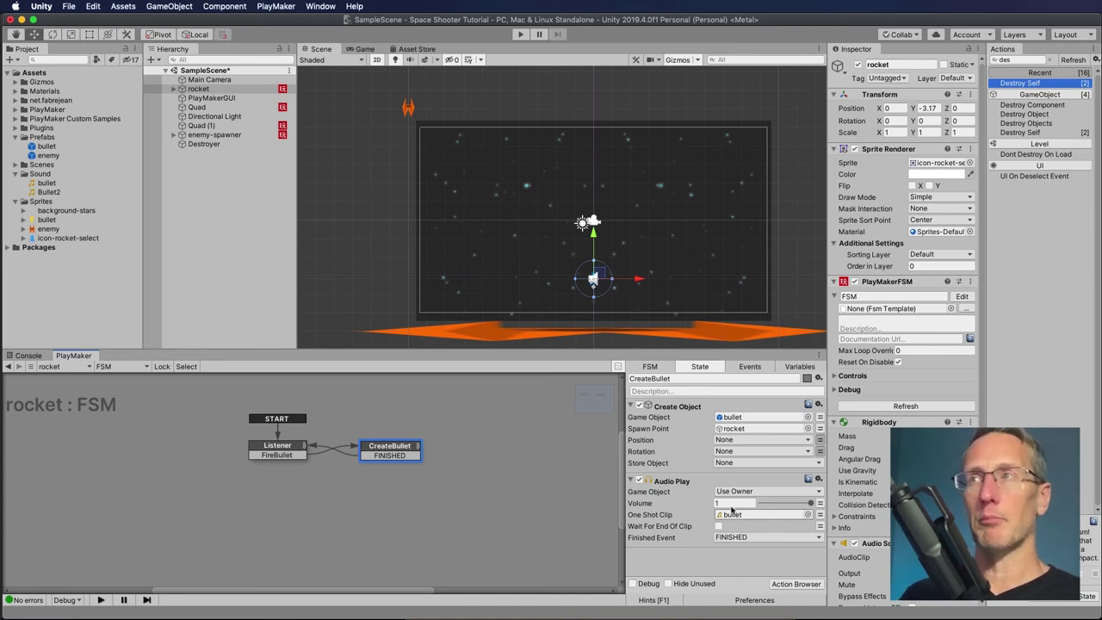
{"action": "left_click_drag", "start_coordinate": [49, 193], "coordinate": [742, 518]}
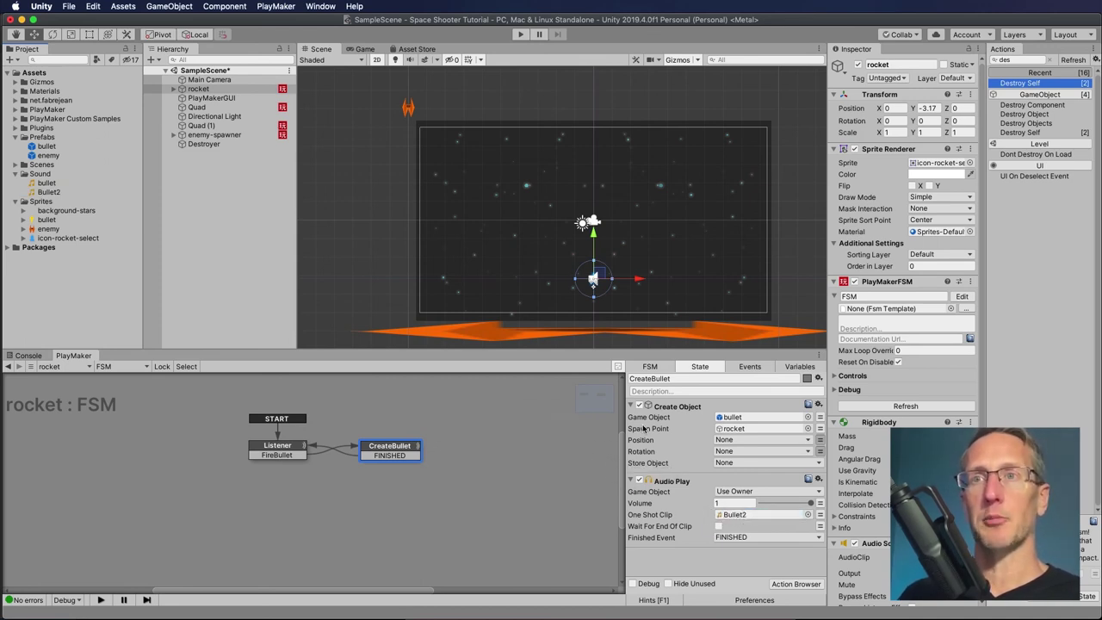
- Play-test the game by moving the rocket left and right while firing bullets to hear the Bullet2 sound, and stop it
{"action": "left_click", "coordinate": [522, 34]}
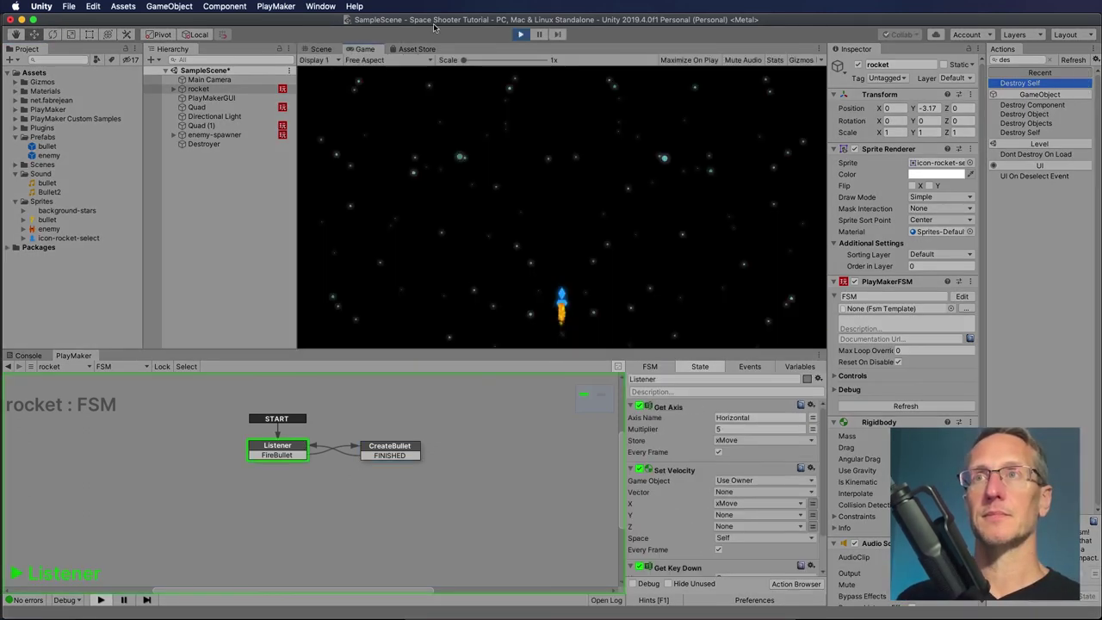
{"action": "key", "text": "Left"}
{"action": "key", "text": "space"}
{"action": "key", "text": "space"}
{"action": "key", "text": "Left"}
{"action": "key", "text": "space"}
{"action": "key", "text": "space"}
{"action": "key", "text": "Right"}
{"action": "key", "text": "space"}
{"action": "key", "text": "space"}
{"action": "key", "text": "space"}
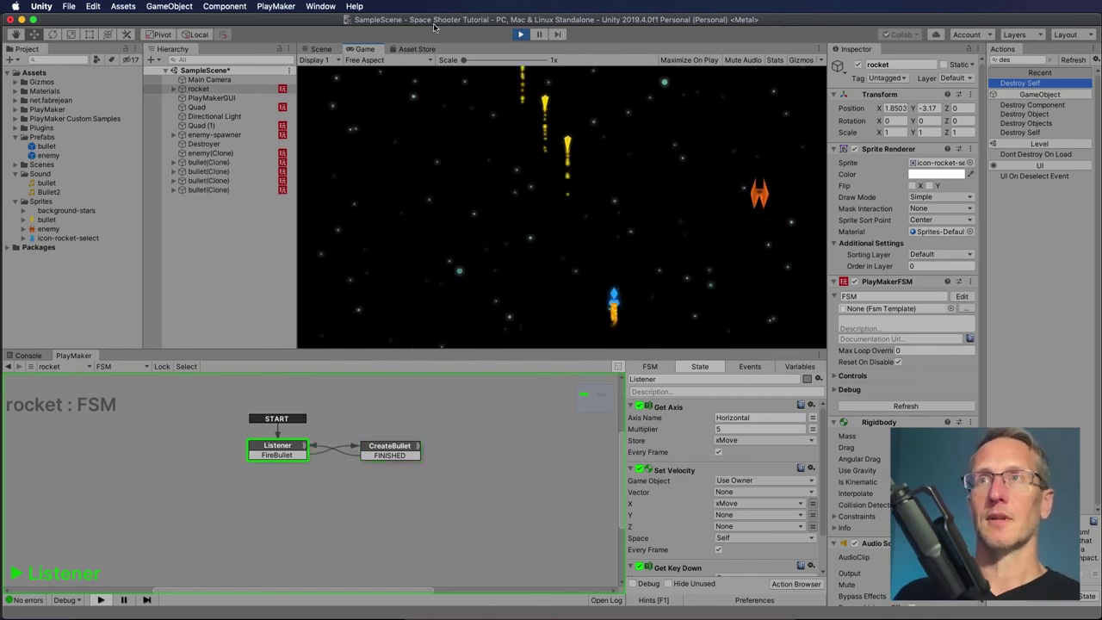
{"action": "key", "text": "super+p"}
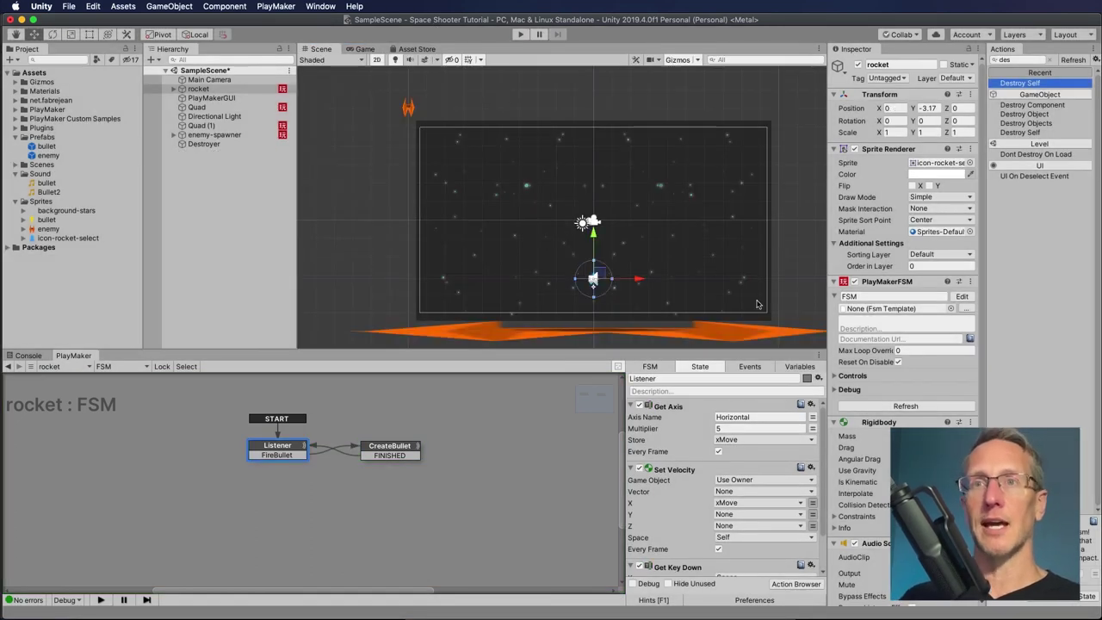
- Add an iTween Shake Position action to the rocket's CreateBullet state, after Audio Play
{"action": "left_click", "coordinate": [391, 450]}
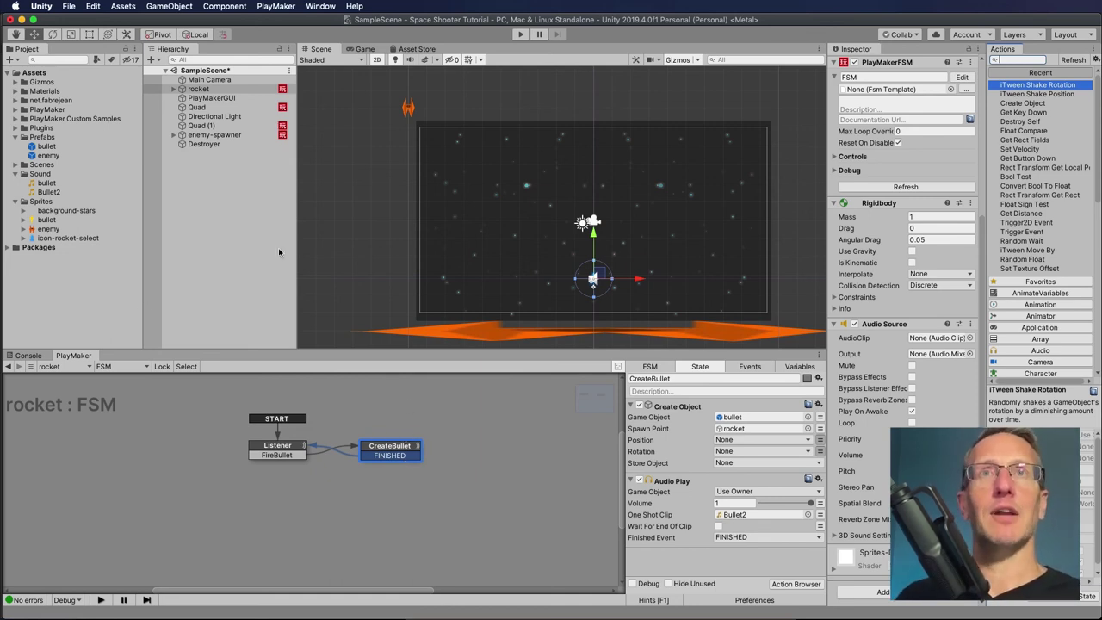
{"action": "scroll", "coordinate": [1024, 284], "scroll_direction": "down", "scroll_amount": 3}
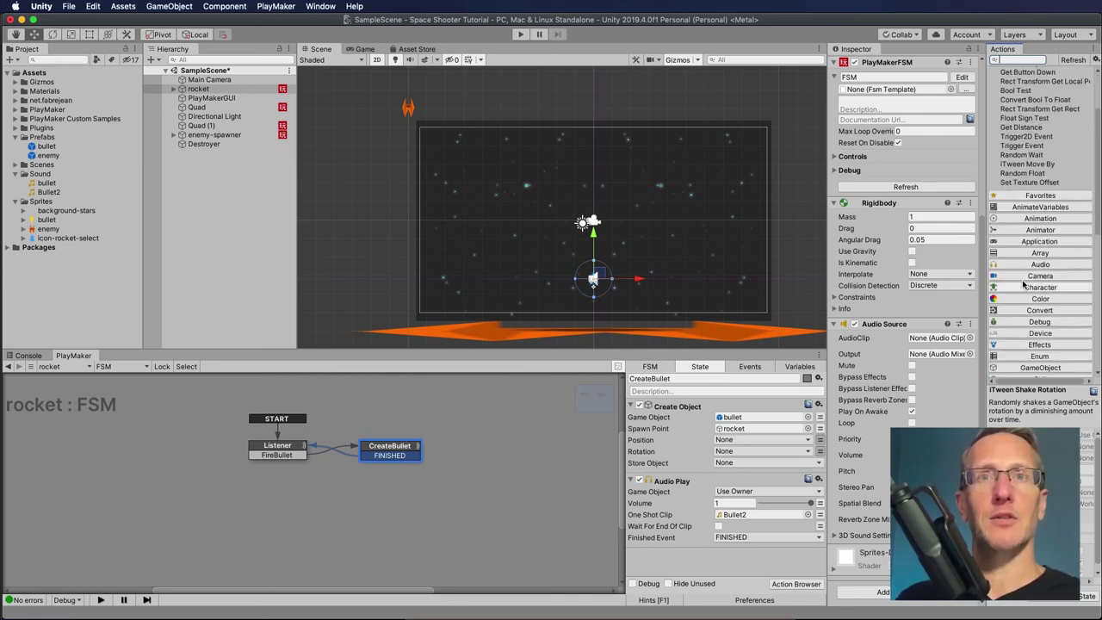
{"action": "scroll", "coordinate": [1024, 284], "scroll_direction": "down", "scroll_amount": 5}
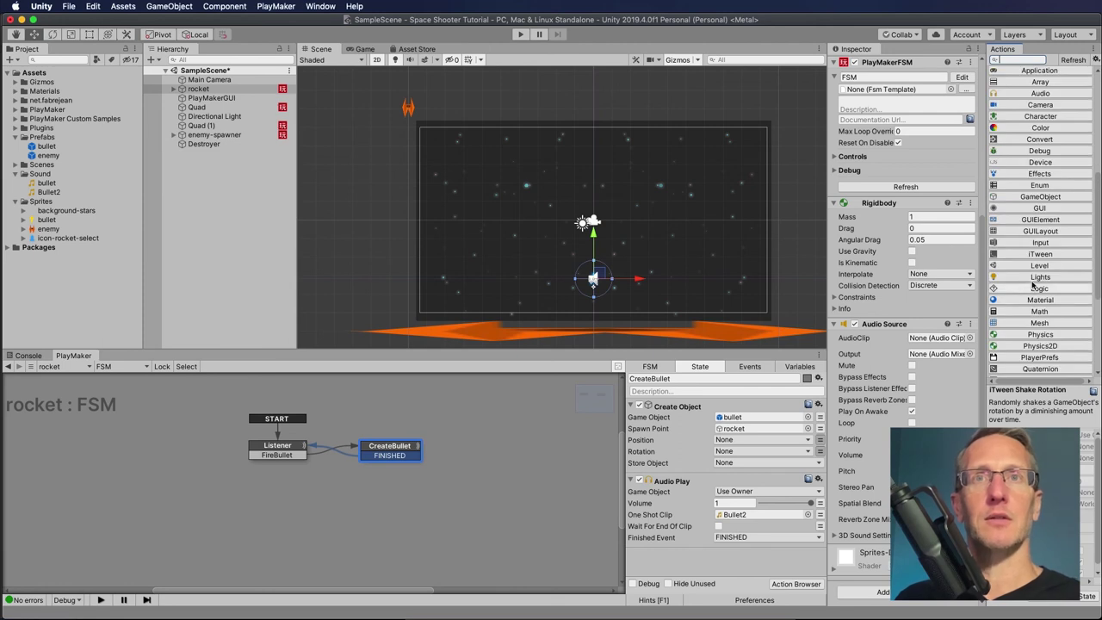
{"action": "left_click", "coordinate": [1036, 255]}
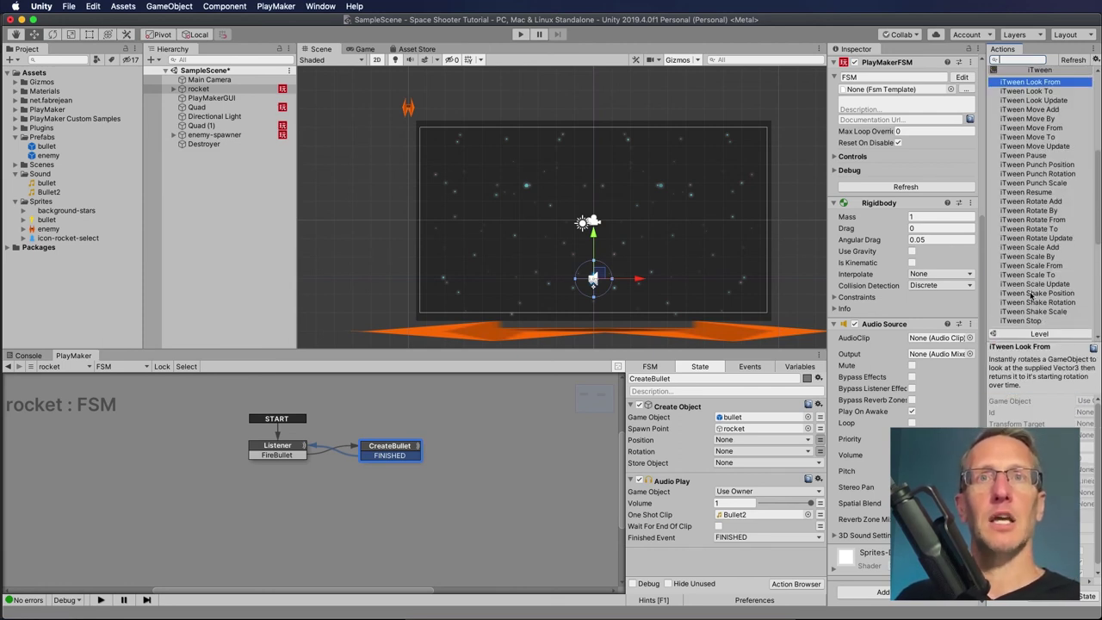
{"action": "mouse_move", "coordinate": [1039, 295]}
{"action": "left_mouse_down"}
{"action": "mouse_move", "coordinate": [779, 465]}
{"action": "mouse_move", "coordinate": [667, 489]}
{"action": "mouse_move", "coordinate": [686, 563]}
{"action": "mouse_move", "coordinate": [706, 563]}
{"action": "left_mouse_up"}
- Set the iTween Shake Position action to target a specified game object, the Main Camera
{"action": "left_click", "coordinate": [761, 449]}
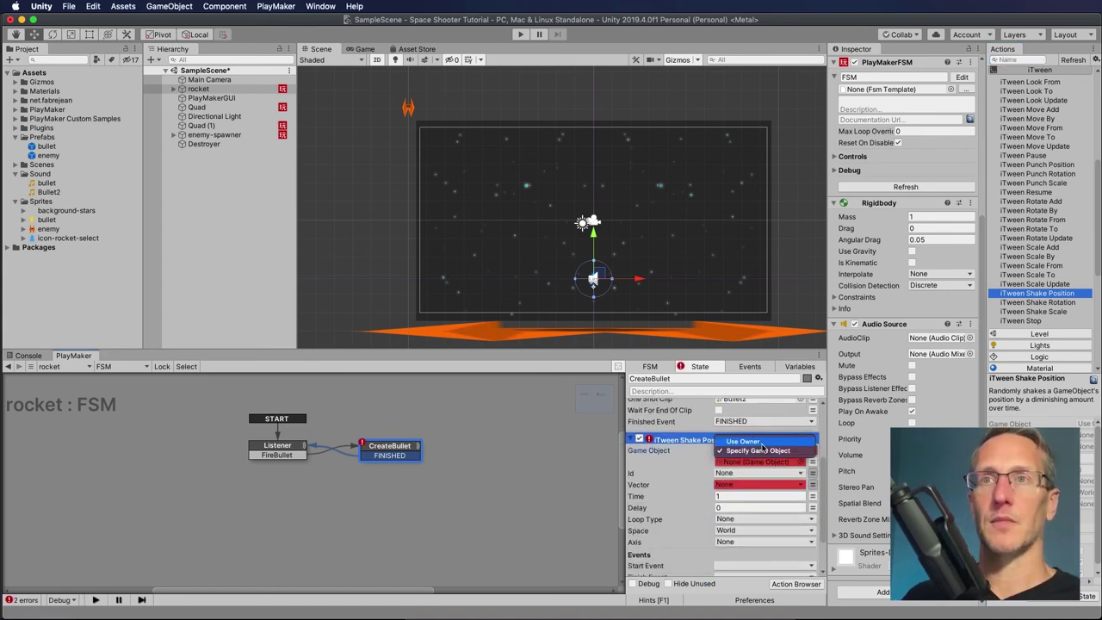
{"action": "left_click", "coordinate": [757, 451]}
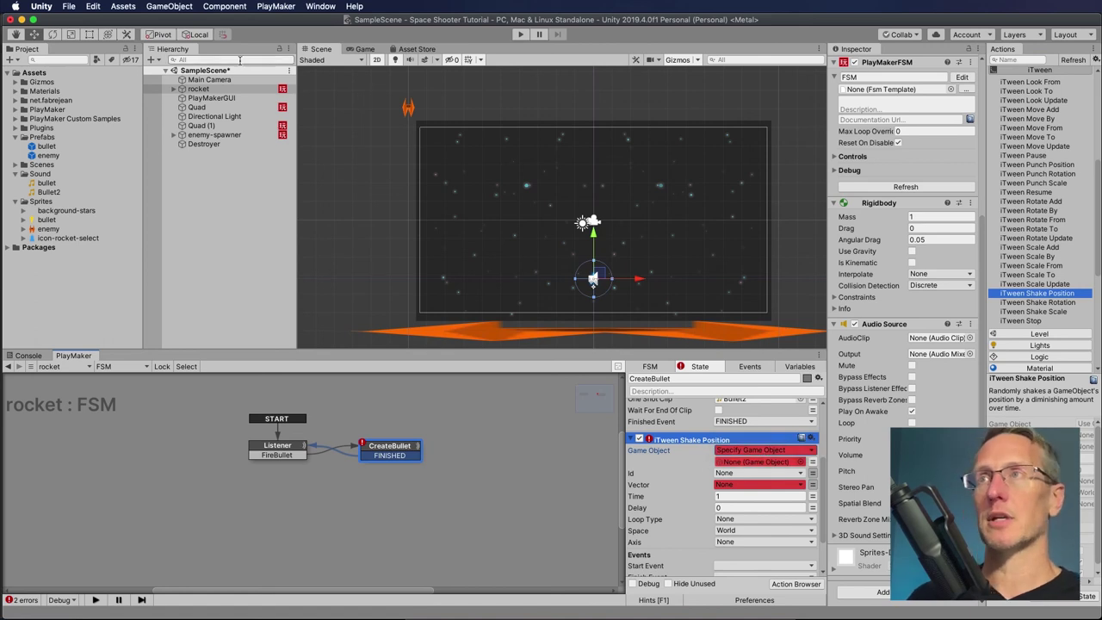
{"action": "left_click_drag", "start_coordinate": [198, 89], "coordinate": [756, 470]}
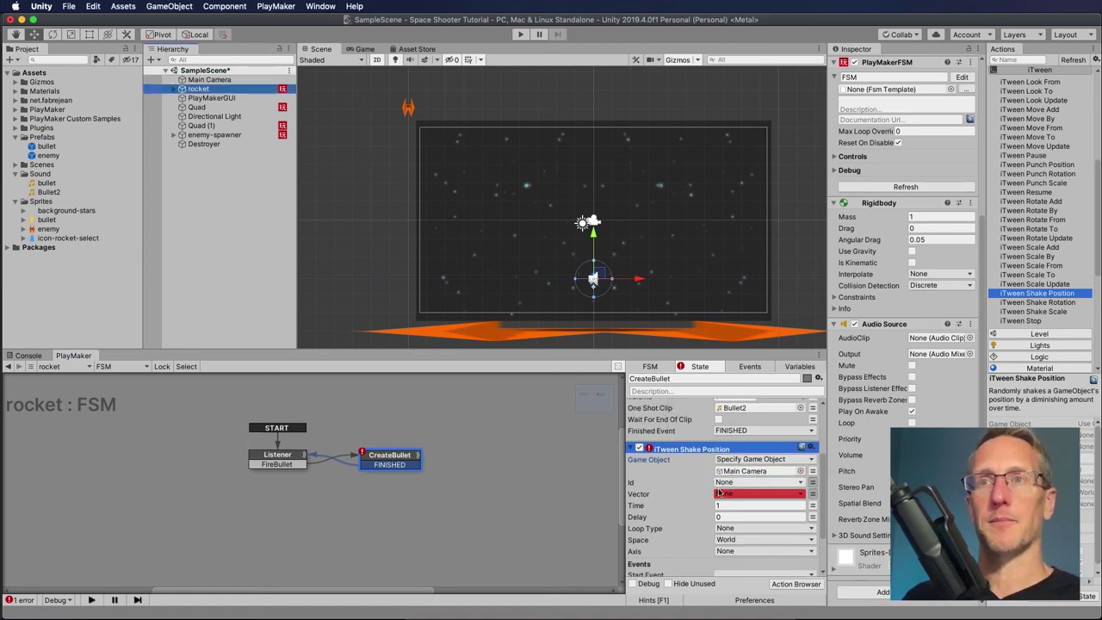
- Give the shake action a direct Vector value of X 0.5 and Y 0.4
{"action": "left_click", "coordinate": [813, 496]}
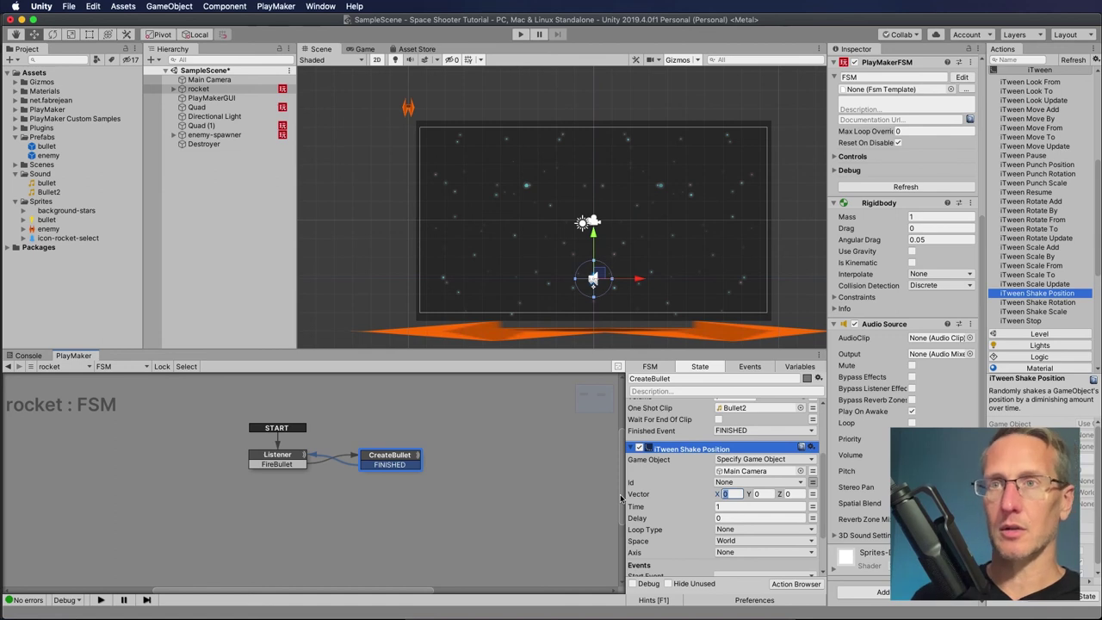
{"action": "key", "text": "Tab"}
{"action": "key", "text": "Tab"}
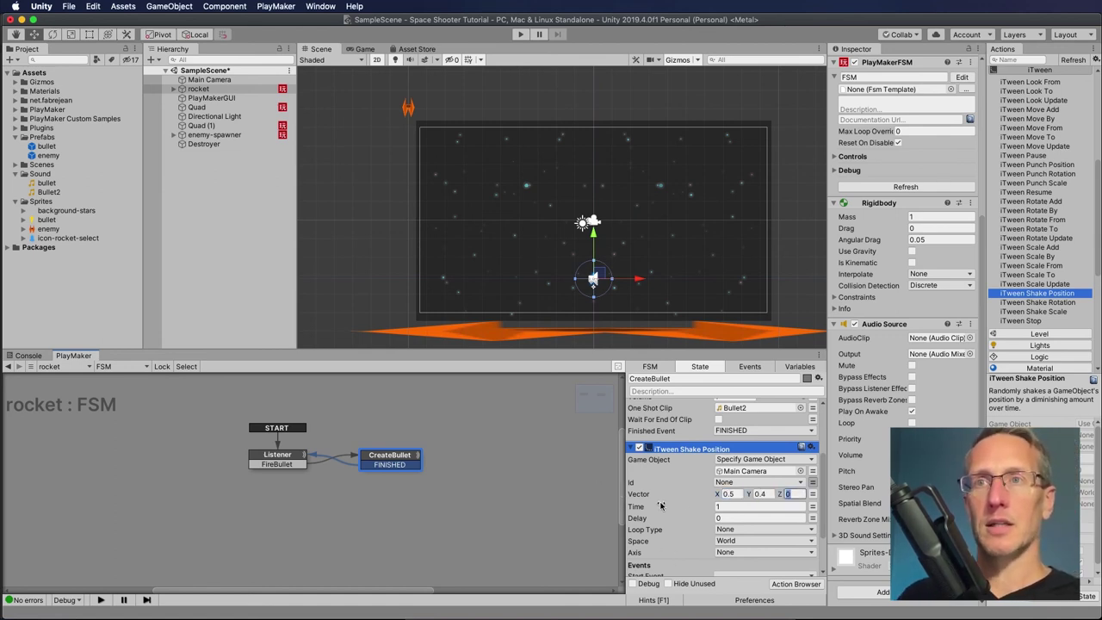
{"action": "left_click", "coordinate": [721, 507]}
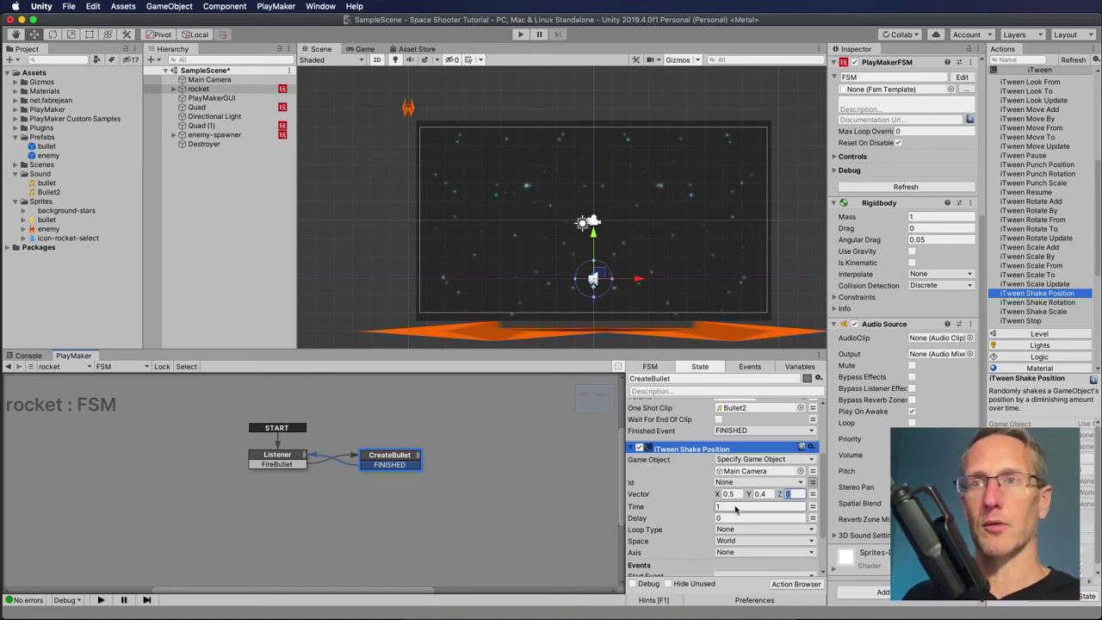
- Set the Finish Event of the iTween Shake Position action to FINISHED
{"action": "scroll", "coordinate": [688, 495], "scroll_direction": "down", "scroll_amount": 3}
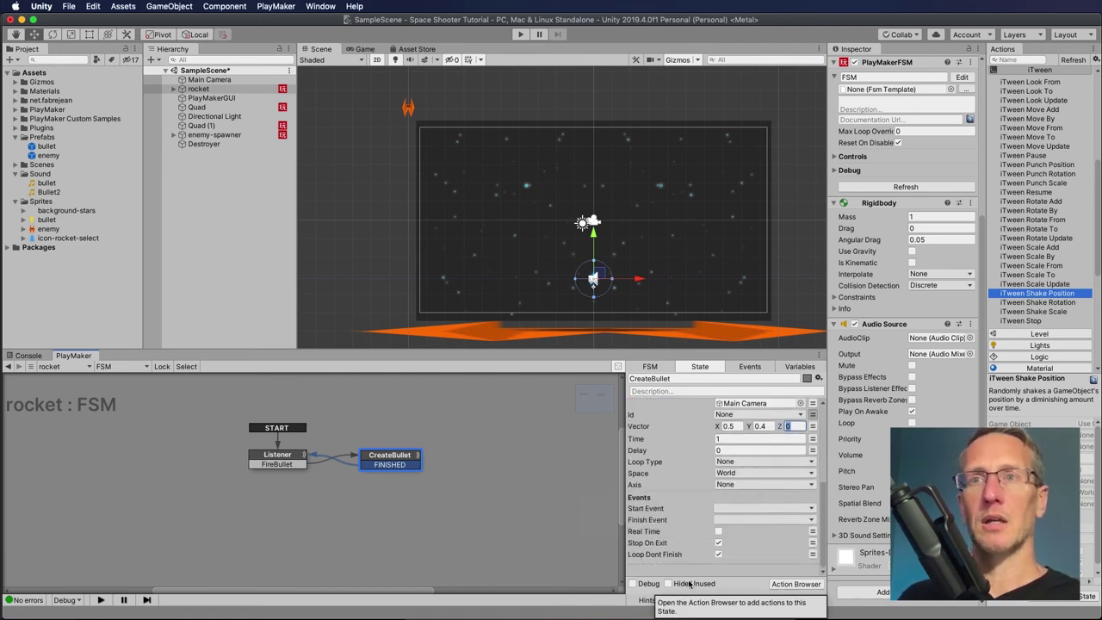
{"action": "left_click", "coordinate": [746, 520]}
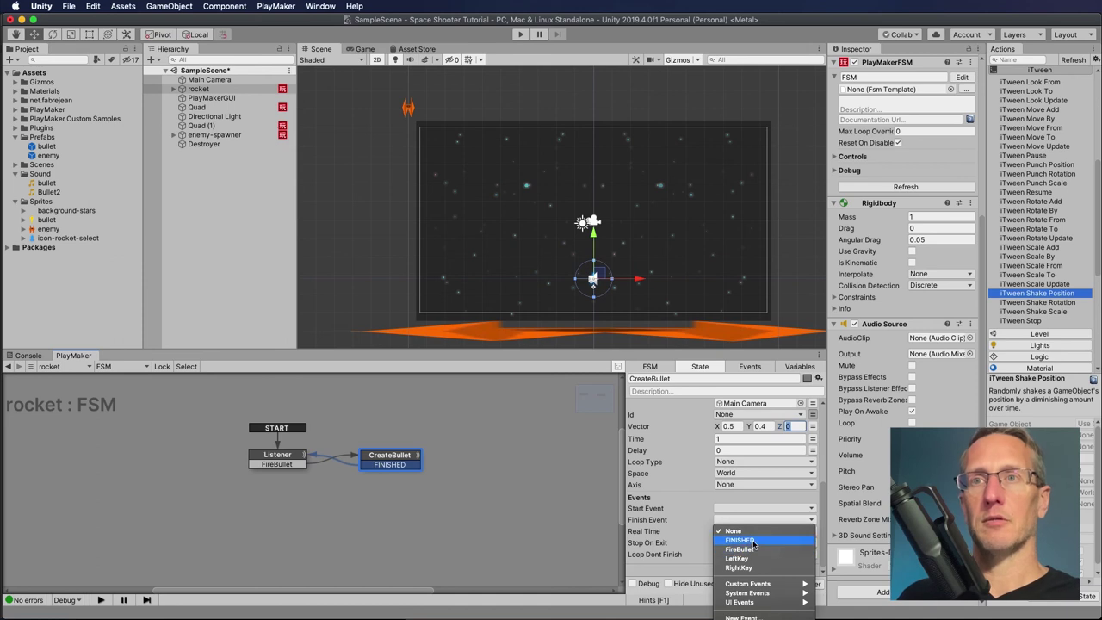
{"action": "left_click", "coordinate": [756, 539]}
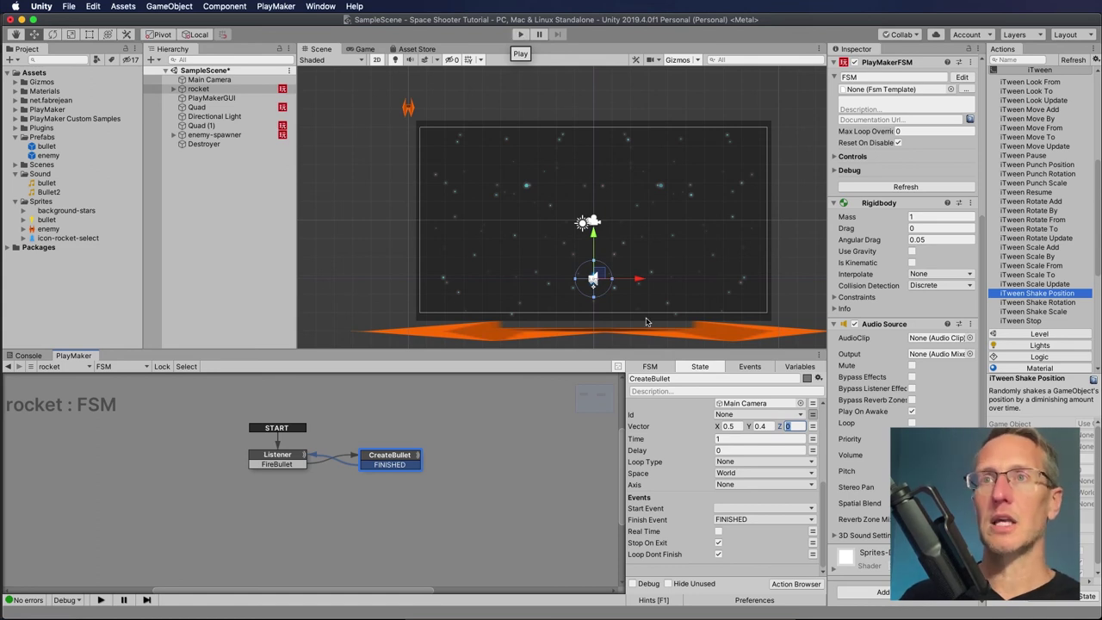
- Review the CreateBullet actions, play-test the game by firing a bullet to check the camera shake, and stop it
{"action": "scroll", "coordinate": [674, 479], "scroll_direction": "up", "scroll_amount": 3}
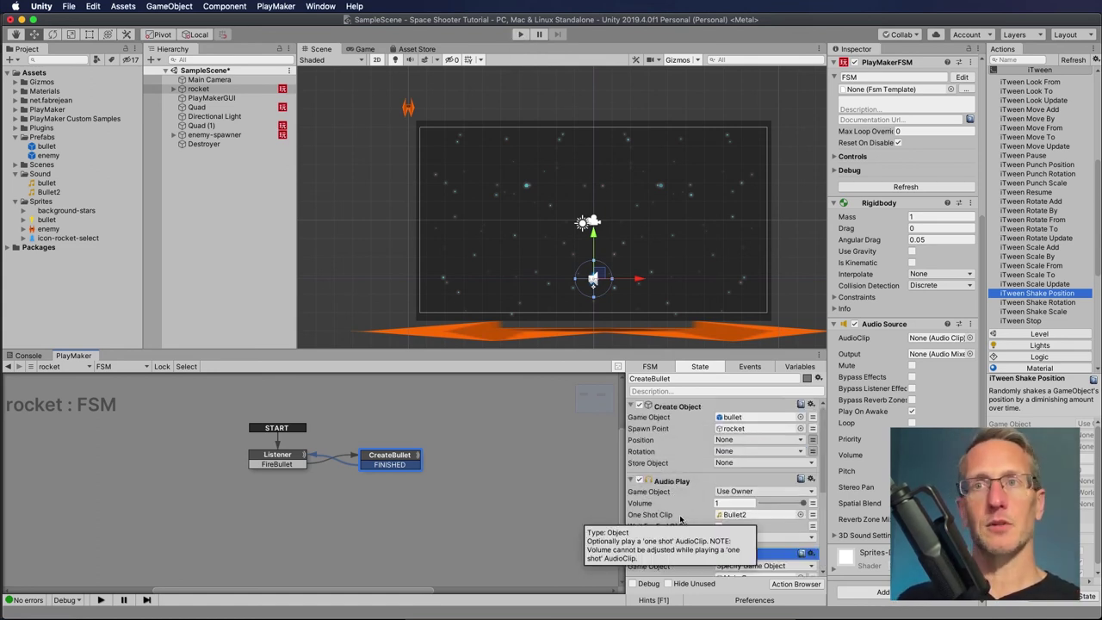
{"action": "scroll", "coordinate": [676, 487], "scroll_direction": "down", "scroll_amount": 3}
{"action": "scroll", "coordinate": [677, 485], "scroll_direction": "down", "scroll_amount": 2}
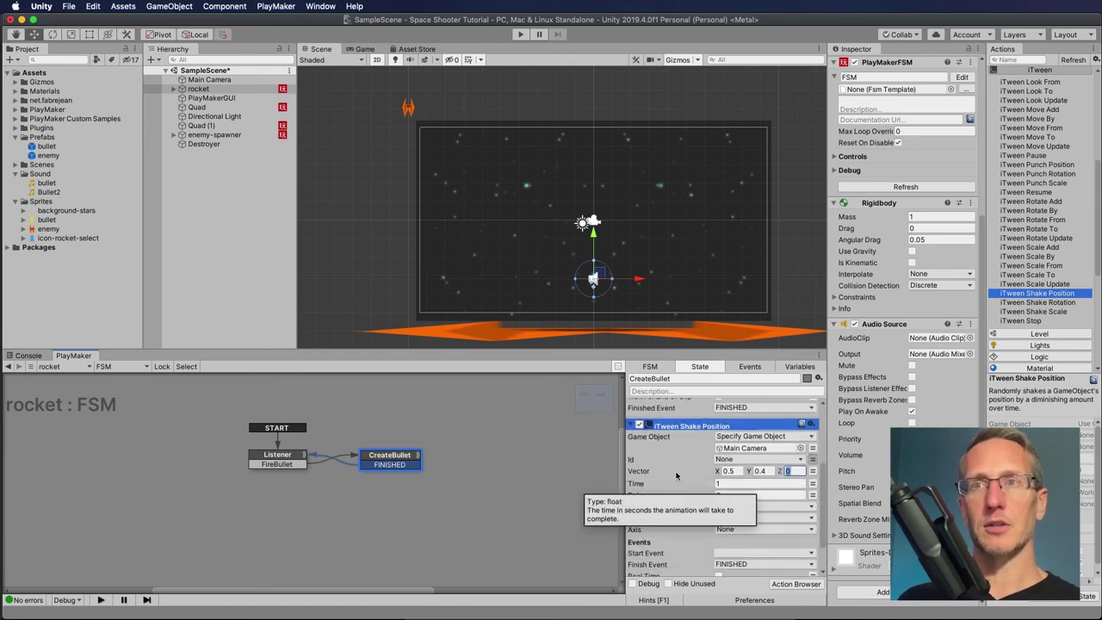
{"action": "scroll", "coordinate": [691, 490], "scroll_direction": "up", "scroll_amount": 2}
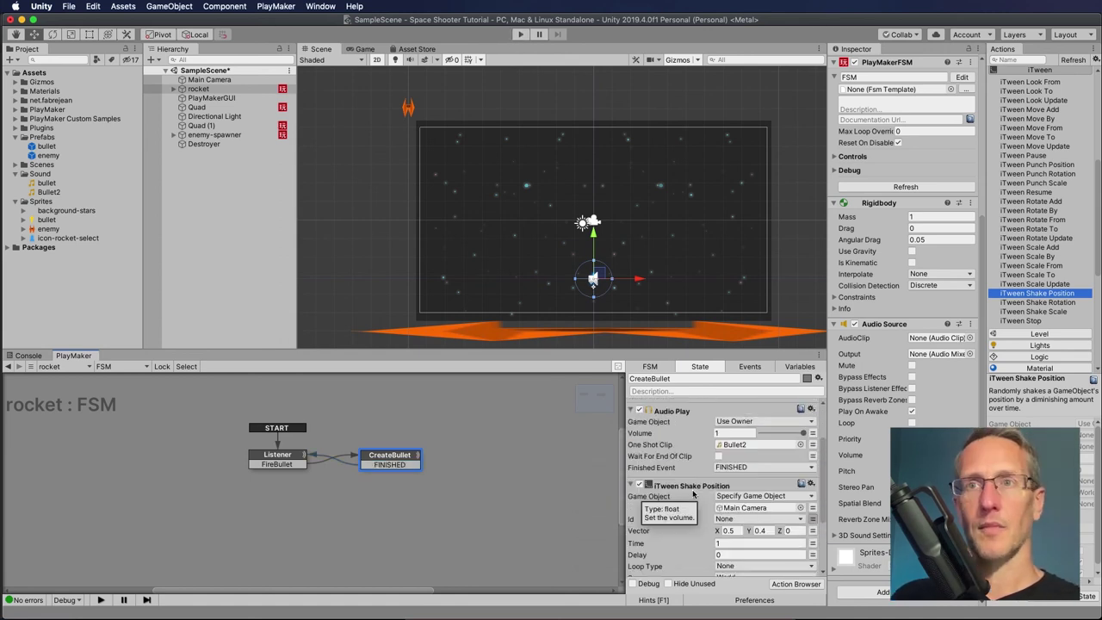
{"action": "left_click", "coordinate": [522, 35]}
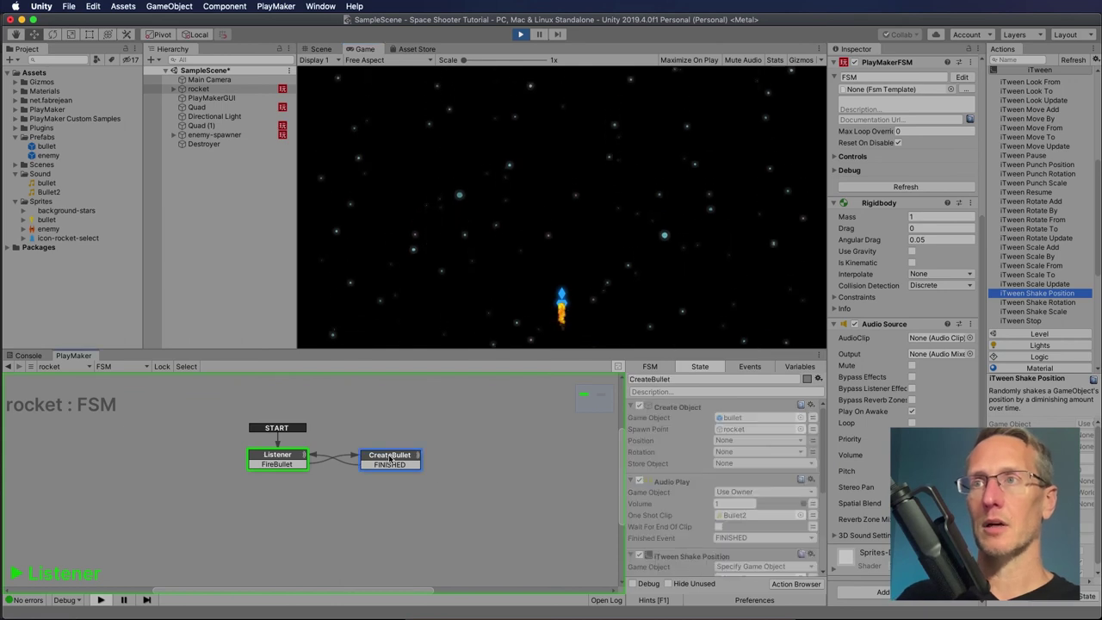
{"action": "key", "text": "space"}
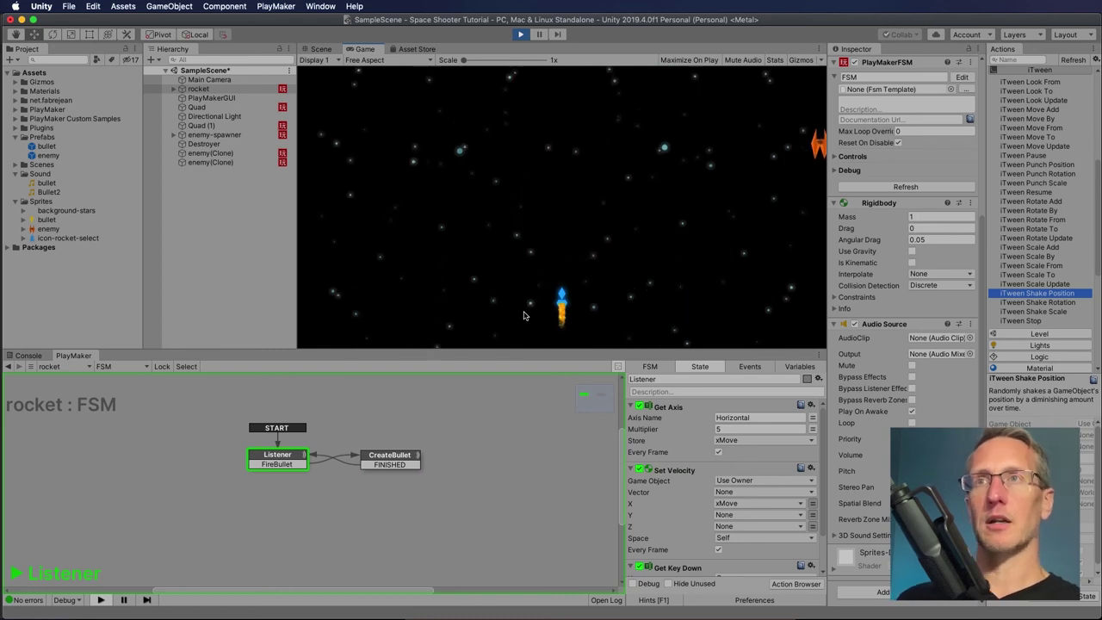
{"action": "key", "text": "super+p"}
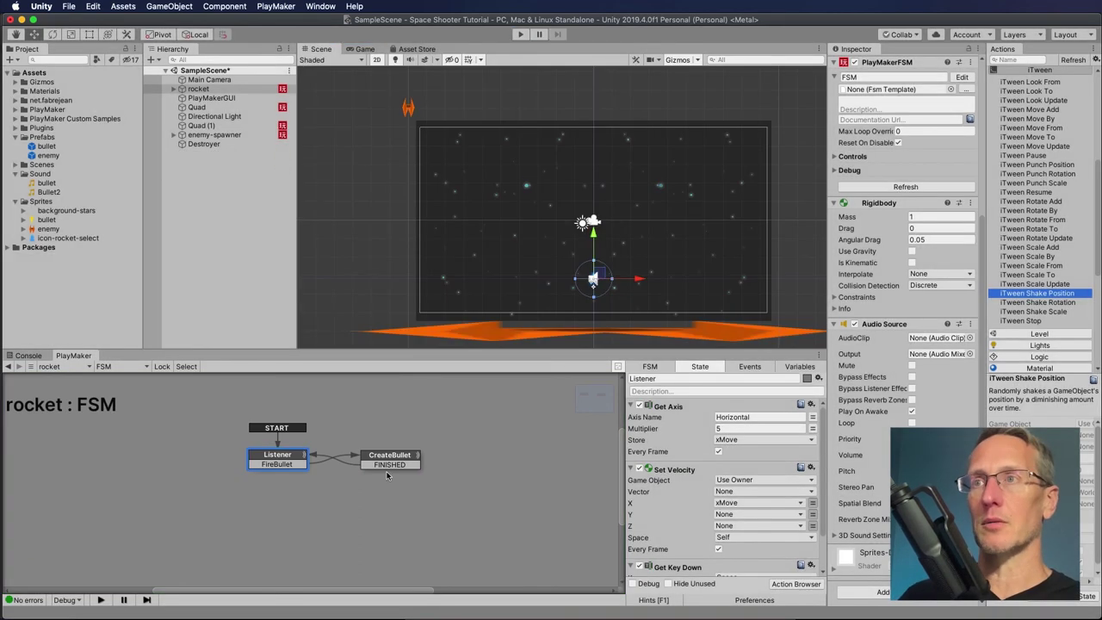
- Set the Finished Event of the Audio Play action in the CreateBullet state to None
{"action": "left_click", "coordinate": [413, 463]}
{"action": "scroll", "coordinate": [645, 478], "scroll_direction": "down", "scroll_amount": 1}
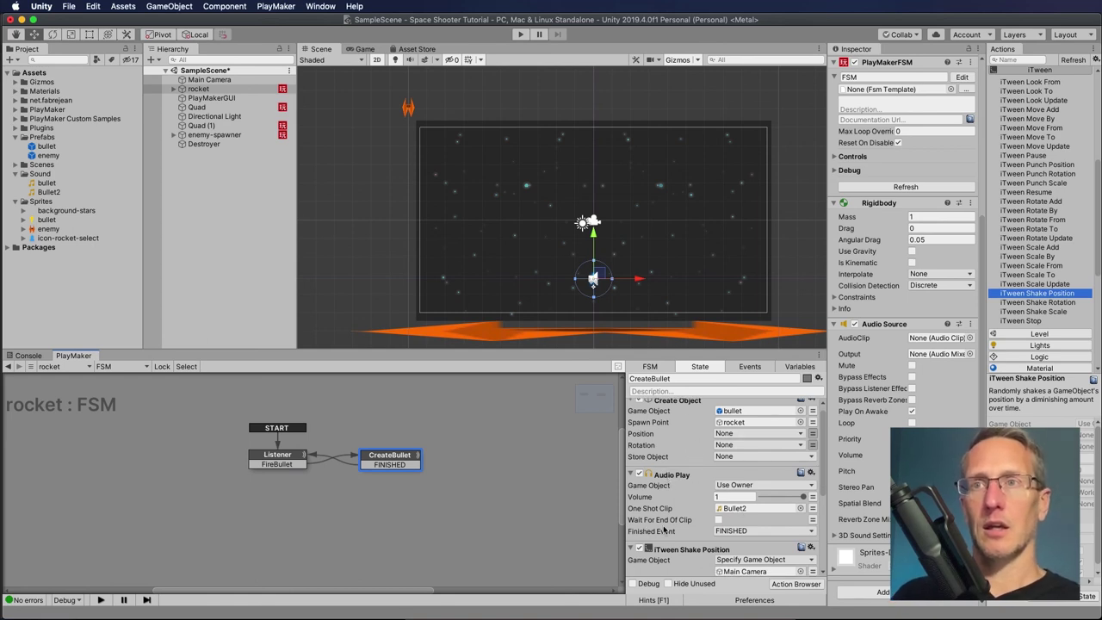
{"action": "scroll", "coordinate": [641, 491], "scroll_direction": "down", "scroll_amount": 3}
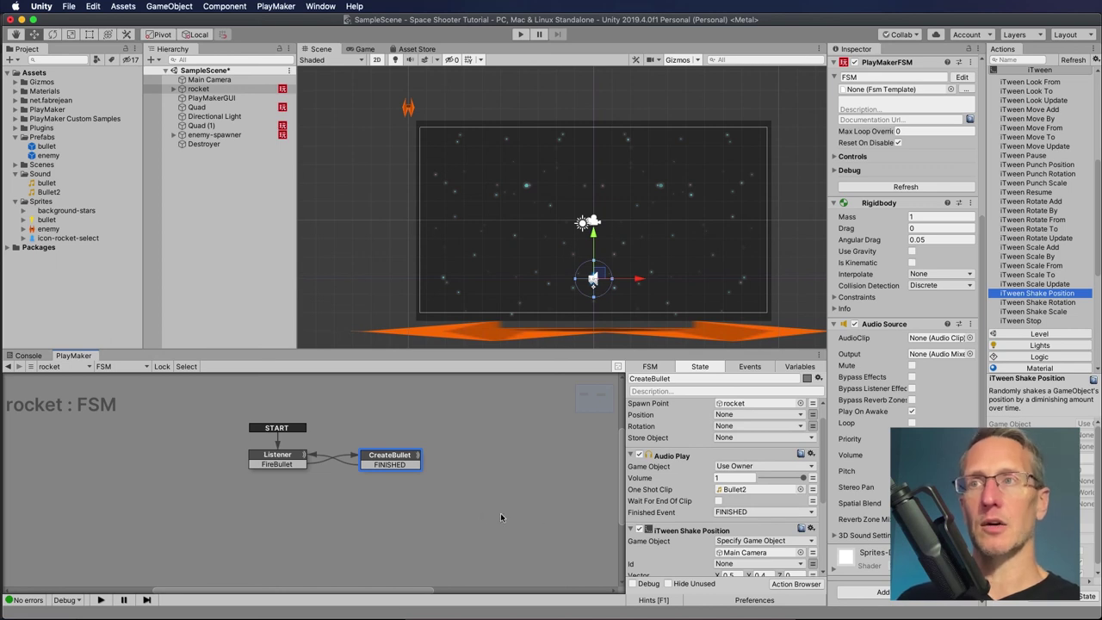
{"action": "left_click", "coordinate": [738, 514]}
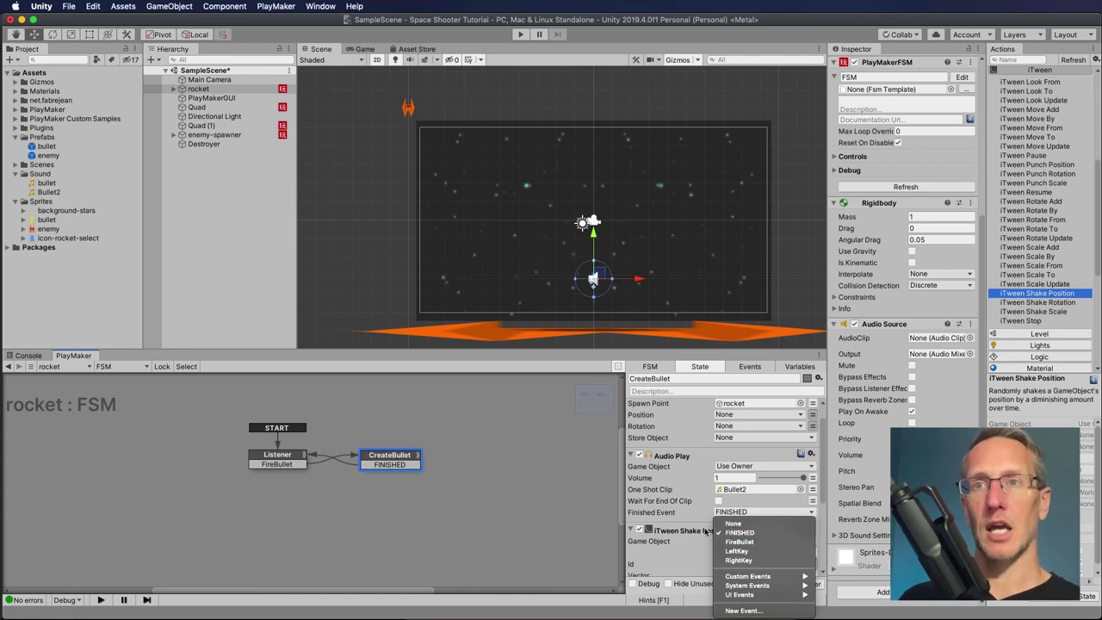
{"action": "left_click", "coordinate": [732, 523]}
- Check the shake settings, play-test the game by firing several bullets to see the camera shake, and stop it
{"action": "scroll", "coordinate": [779, 514], "scroll_direction": "down", "scroll_amount": 5}
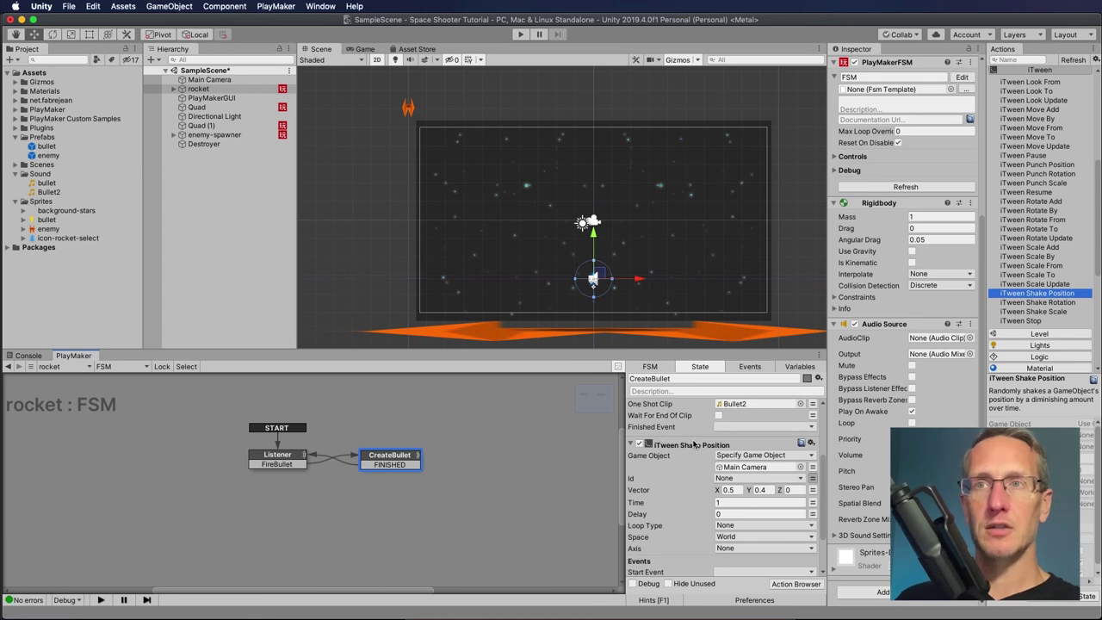
{"action": "scroll", "coordinate": [693, 464], "scroll_direction": "down", "scroll_amount": 3}
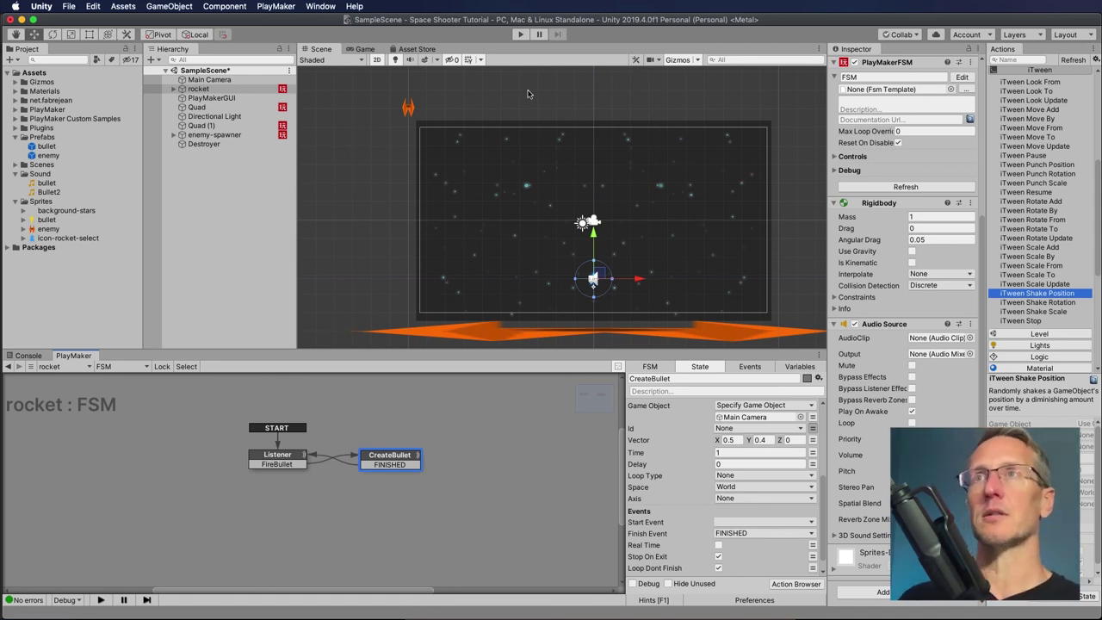
{"action": "left_click", "coordinate": [518, 34]}
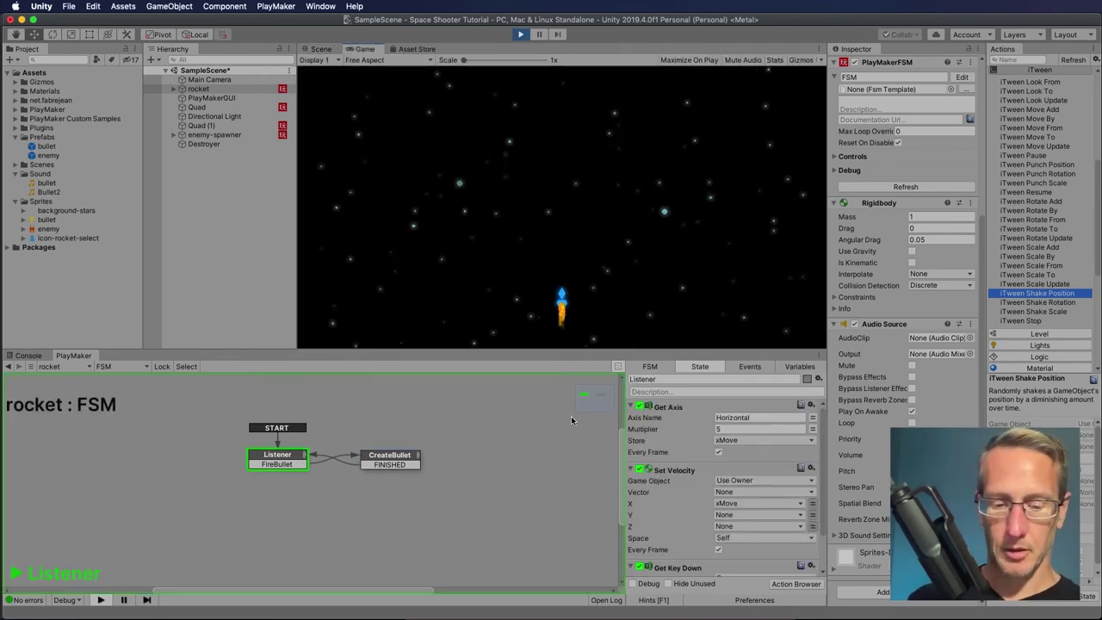
{"action": "key", "text": "space"}
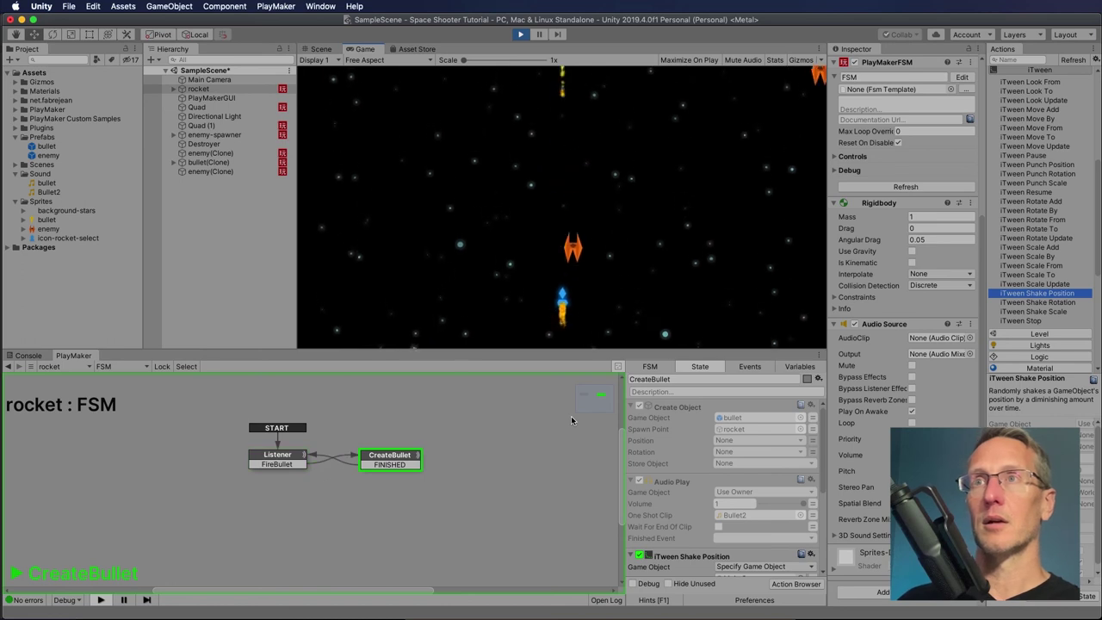
{"action": "key", "text": "space"}
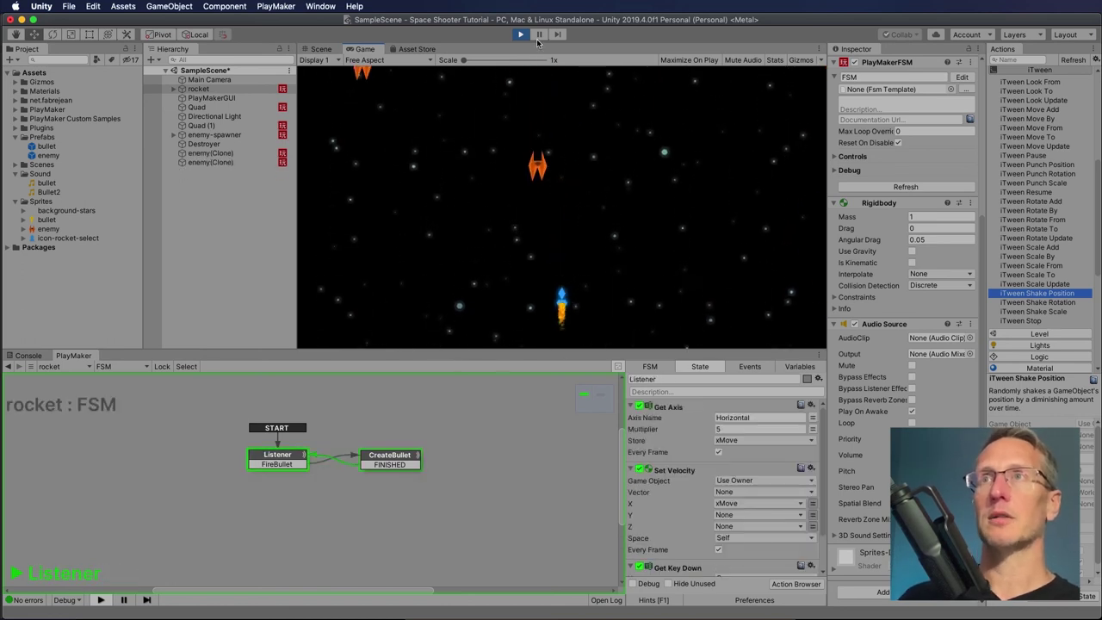
{"action": "left_click", "coordinate": [519, 34]}
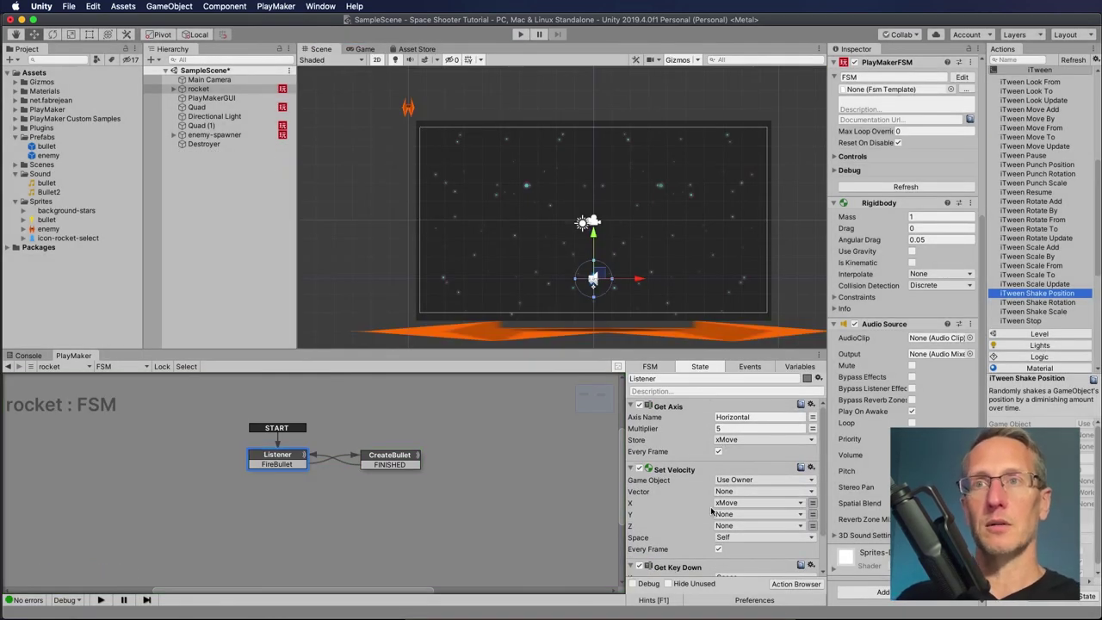
- Set the CreateBullet shake action's Vector to X 0.2 and Y 0.2 and its Time to 0.3
{"action": "scroll", "coordinate": [711, 511], "scroll_direction": "down", "scroll_amount": 2}
{"action": "left_click", "coordinate": [389, 458]}
{"action": "scroll", "coordinate": [702, 505], "scroll_direction": "down", "scroll_amount": 5}
{"action": "left_click", "coordinate": [733, 450]}
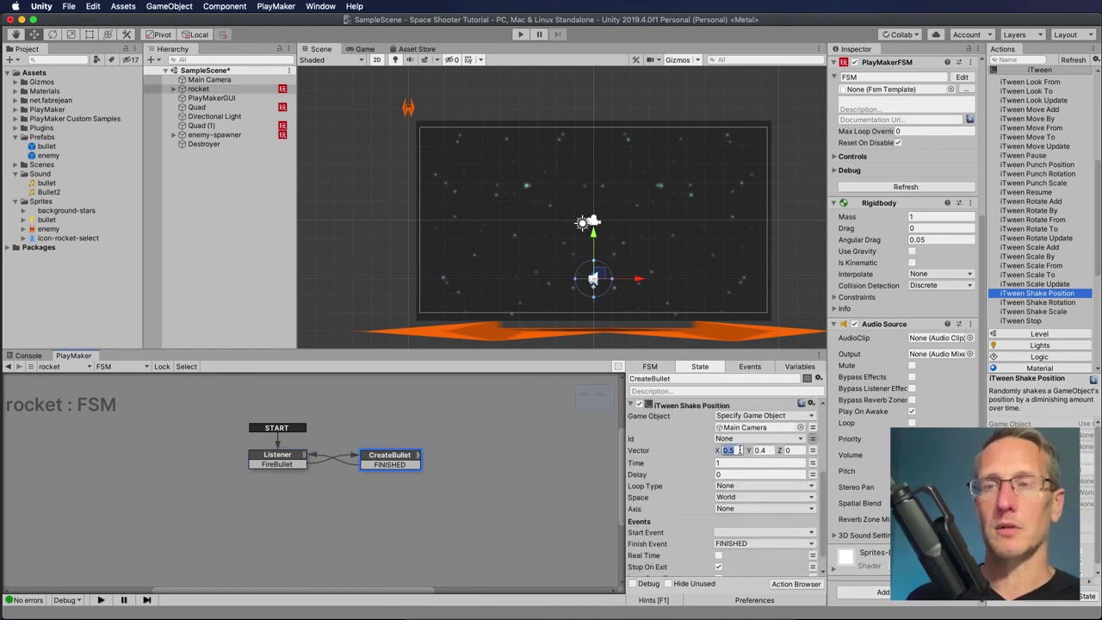
{"action": "type", "text": "0.2"}
{"action": "key", "text": "Tab"}
{"action": "type", "text": "0.2"}
{"action": "key", "text": "Tab"}
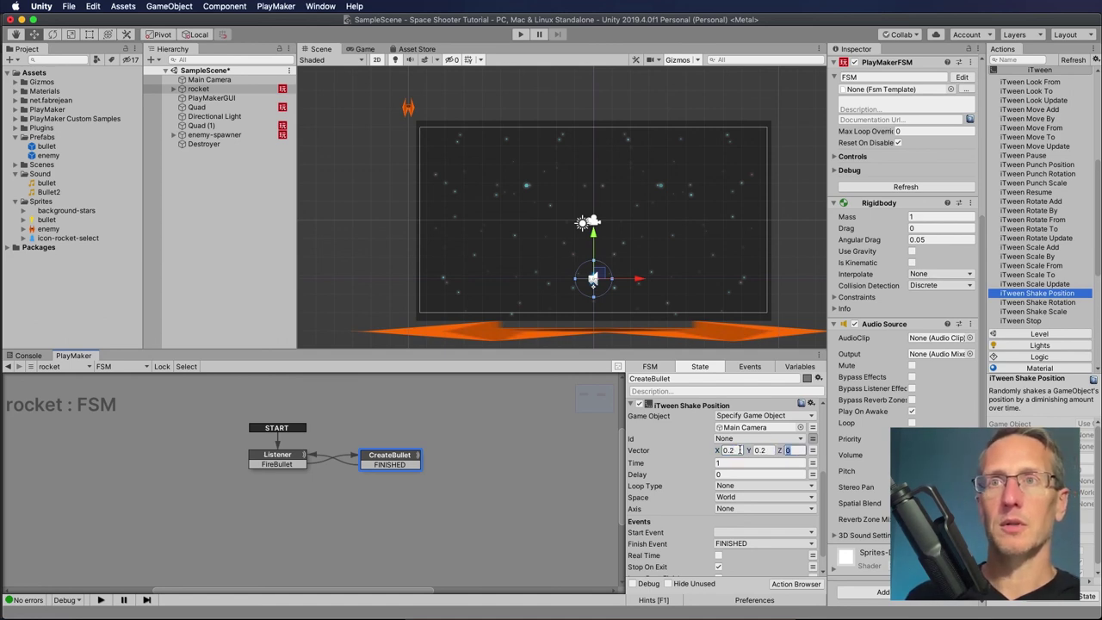
{"action": "key", "text": "Tab"}
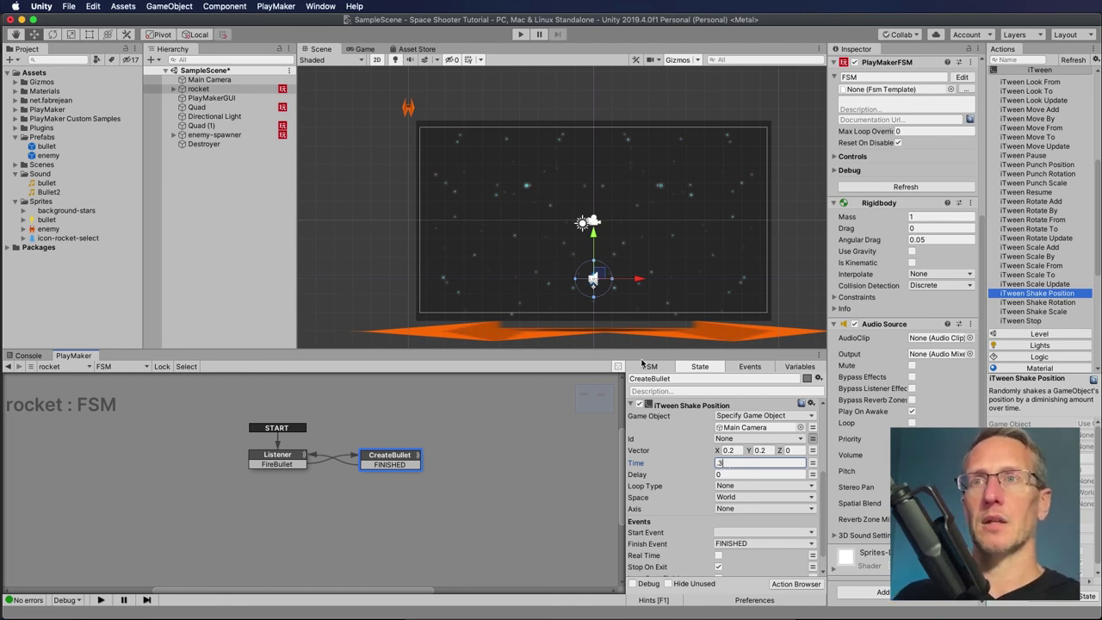
- Play-test the reduced camera shake by firing bullets while moving the rocket right, and stop the game
{"action": "left_click", "coordinate": [519, 34]}
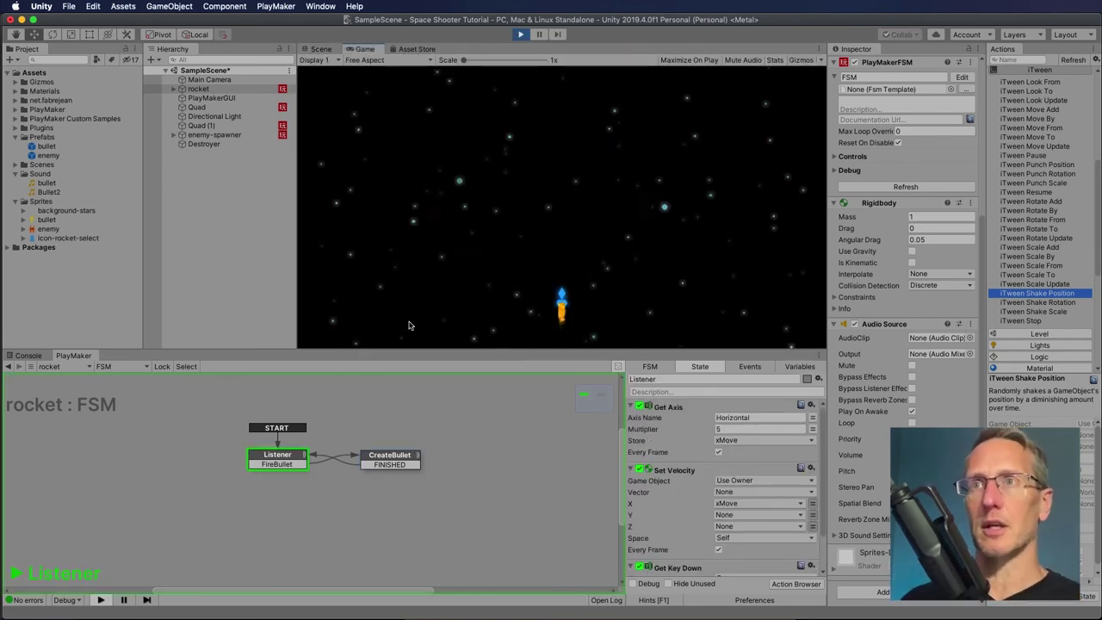
{"action": "key", "text": "space"}
{"action": "key", "text": "Right"}
{"action": "key", "text": "space"}
{"action": "key", "text": "super+p"}
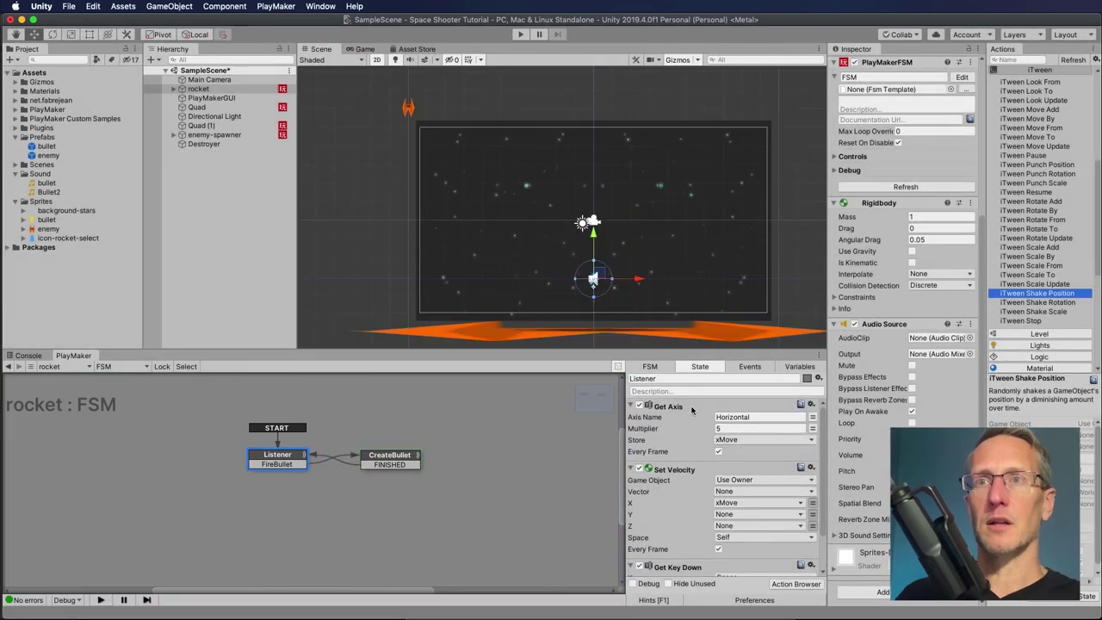
- Set the CreateBullet state's iTween Shake Position Time to 0.1 and its Vector to X 0.1 and Y 0.1
{"action": "scroll", "coordinate": [721, 504], "scroll_direction": "down", "scroll_amount": 3}
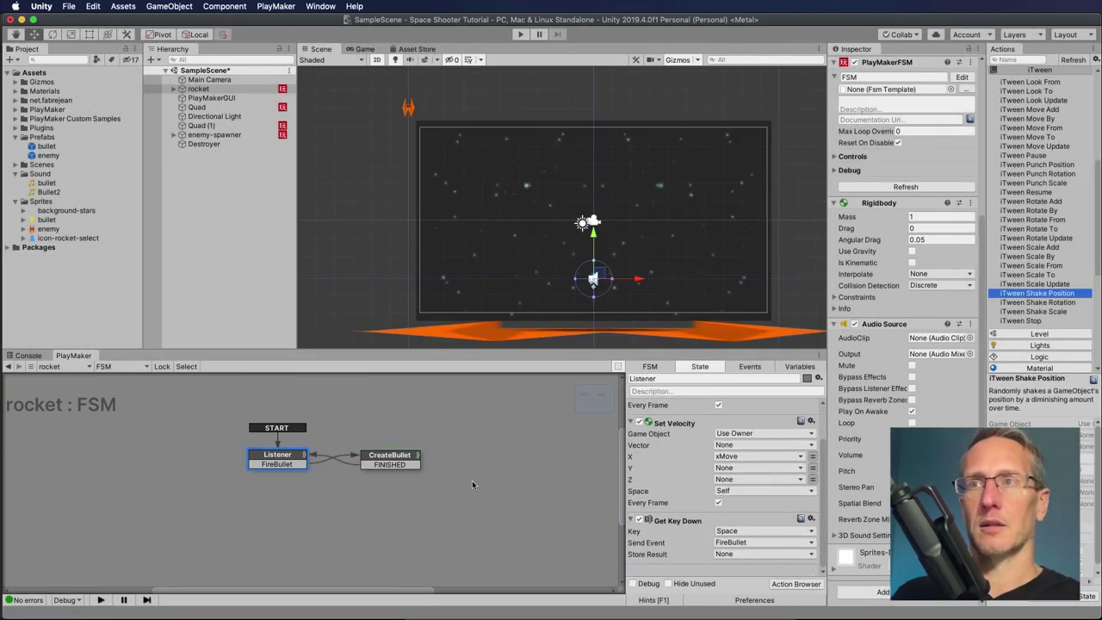
{"action": "left_click", "coordinate": [385, 459]}
{"action": "scroll", "coordinate": [697, 533], "scroll_direction": "down", "scroll_amount": 5}
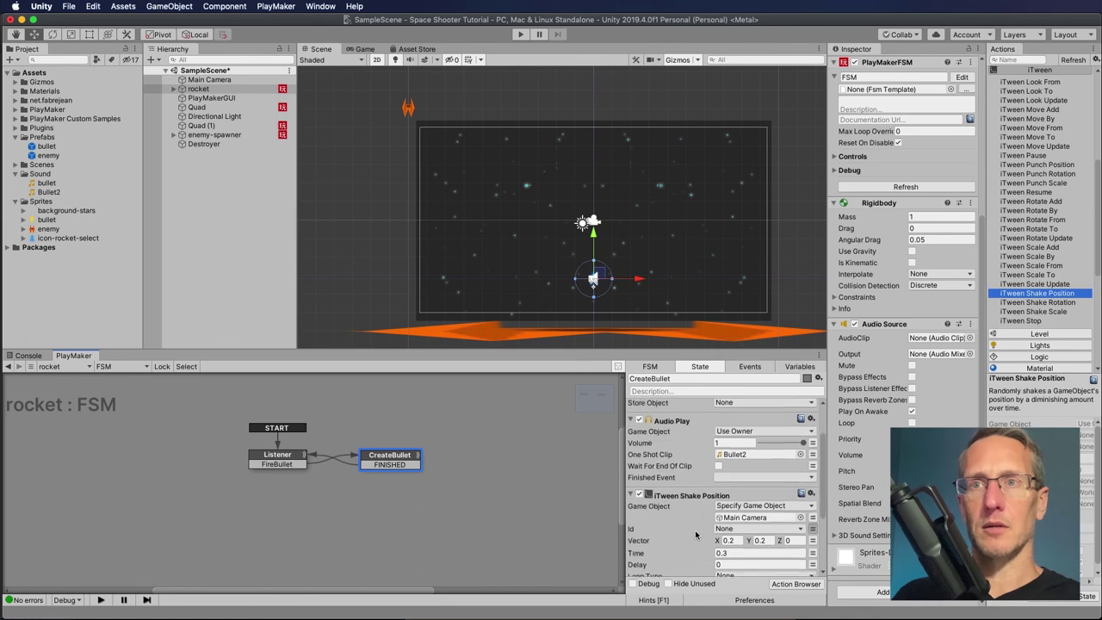
{"action": "left_click", "coordinate": [734, 547]}
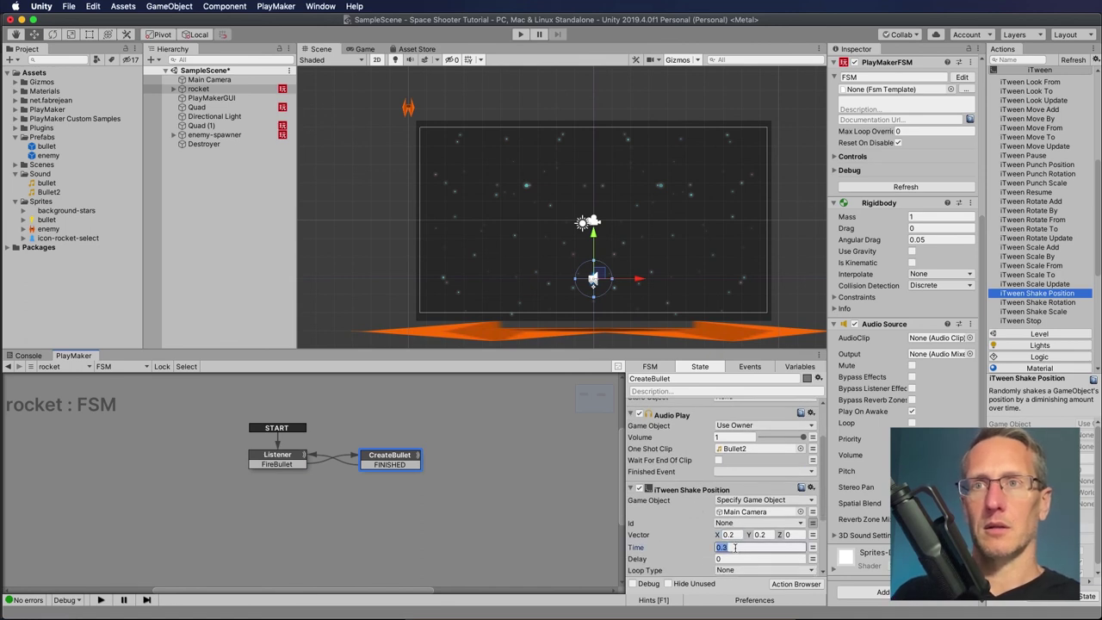
{"action": "type", "text": ".1"}
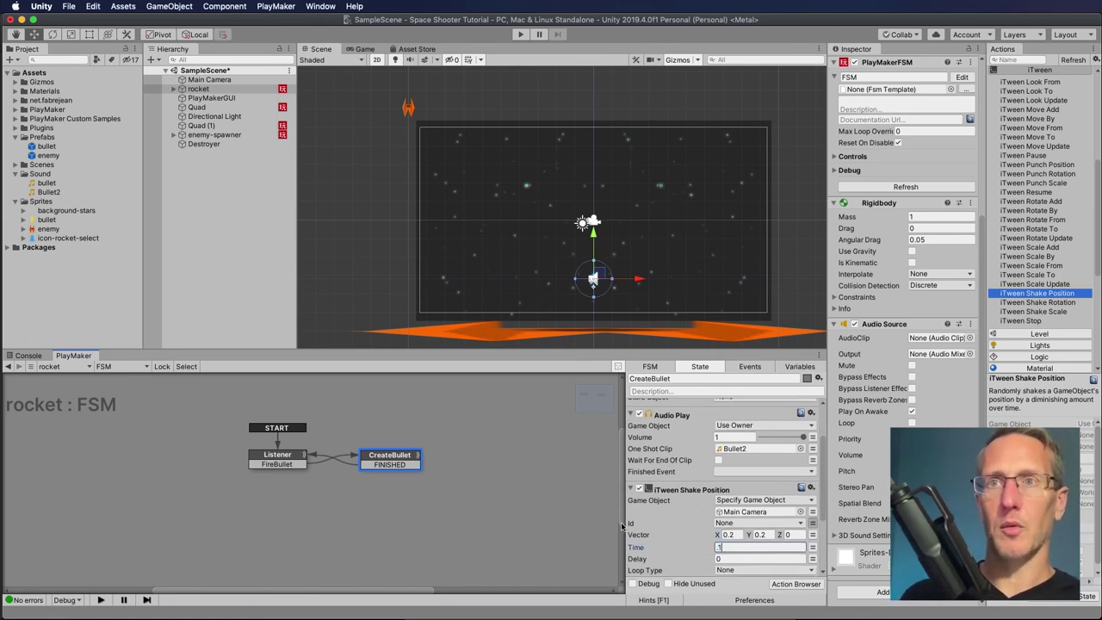
{"action": "left_click", "coordinate": [737, 535]}
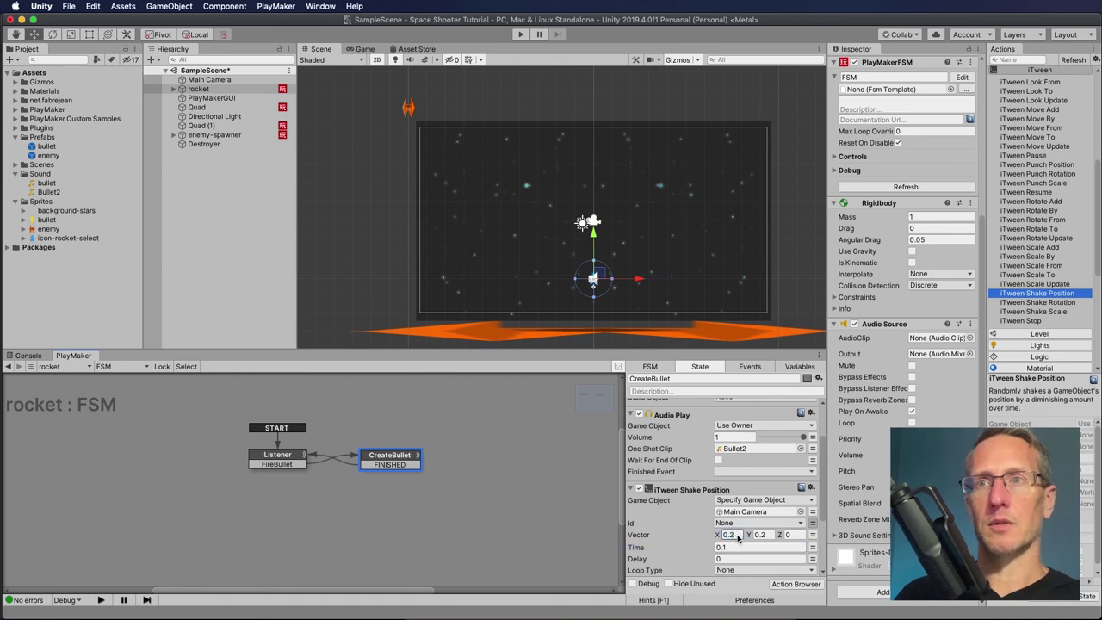
{"action": "type", "text": "0.1"}
{"action": "key", "text": "Tab"}
{"action": "type", "text": "1"}
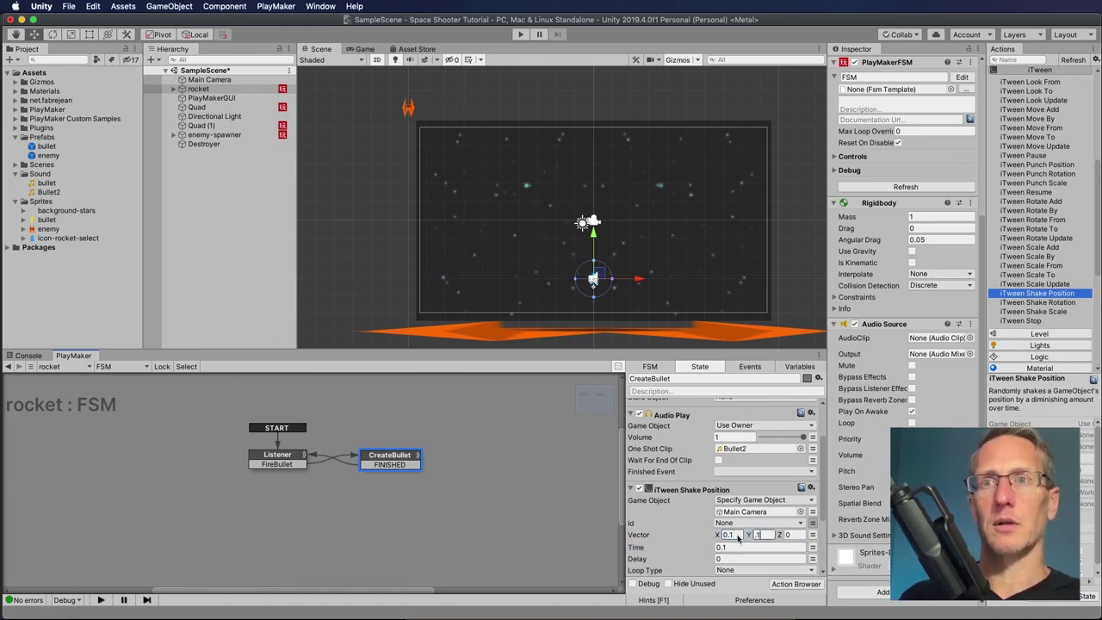
- Play-test the subtler camera shake by firing repeated bullets while moving the rocket left and right
{"action": "left_click", "coordinate": [520, 34]}
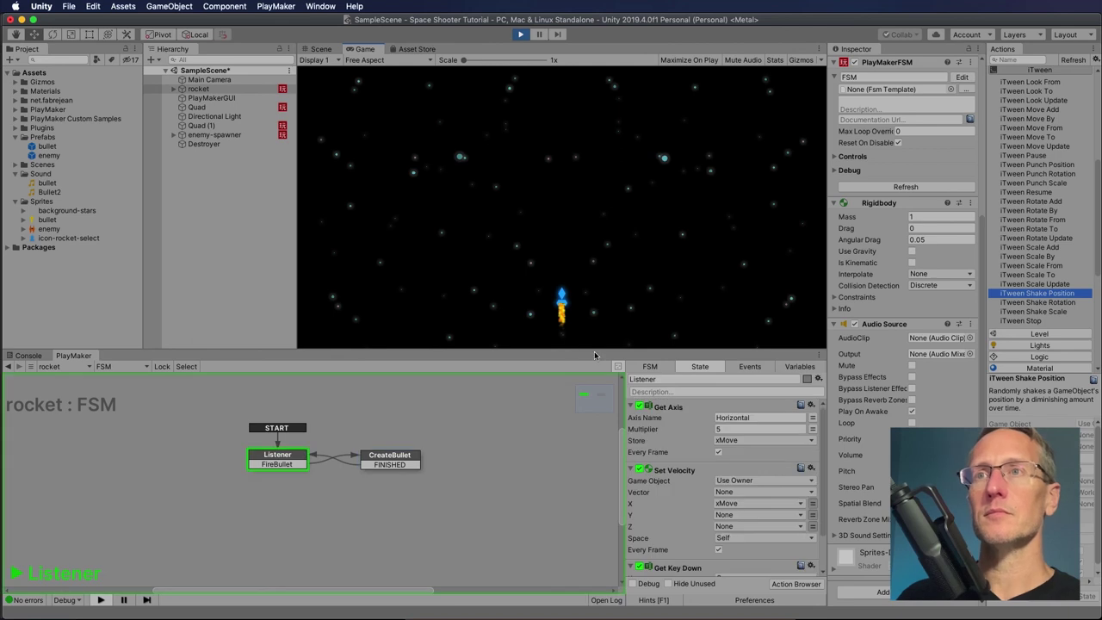
{"action": "key", "text": "space"}
{"action": "key", "text": "space"}
{"action": "key", "text": "Left"}
{"action": "key", "text": "Right"}
{"action": "key", "text": "space"}
{"action": "key", "text": "space"}
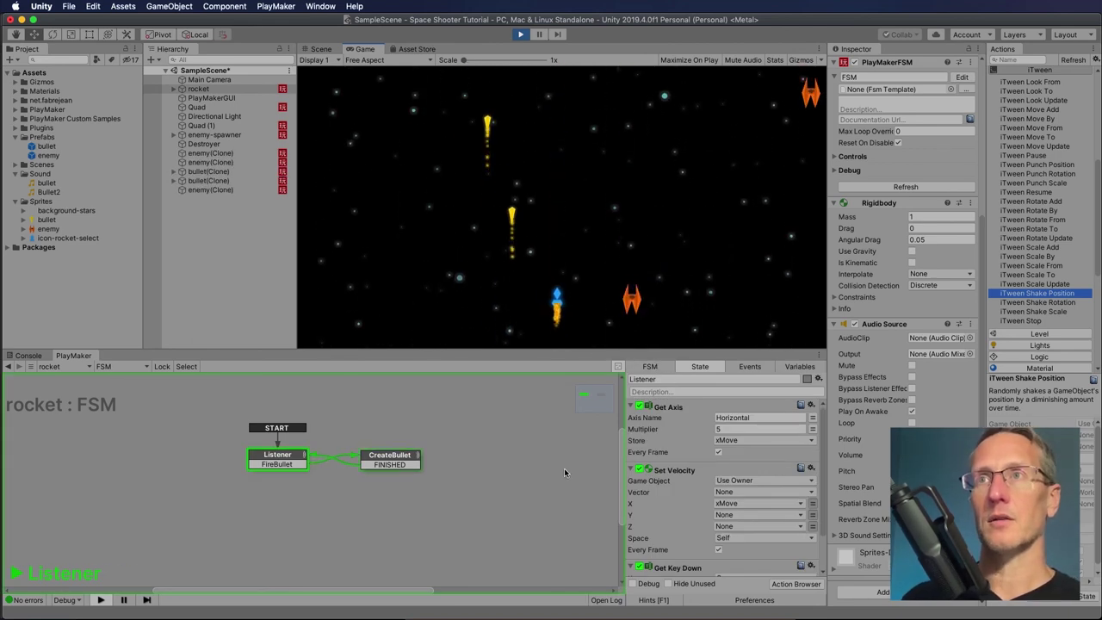
{"action": "key", "text": "space"}
{"action": "key", "text": "Right"}
{"action": "key", "text": "space"}
{"action": "key", "text": "space"}
{"action": "key", "text": "Left"}
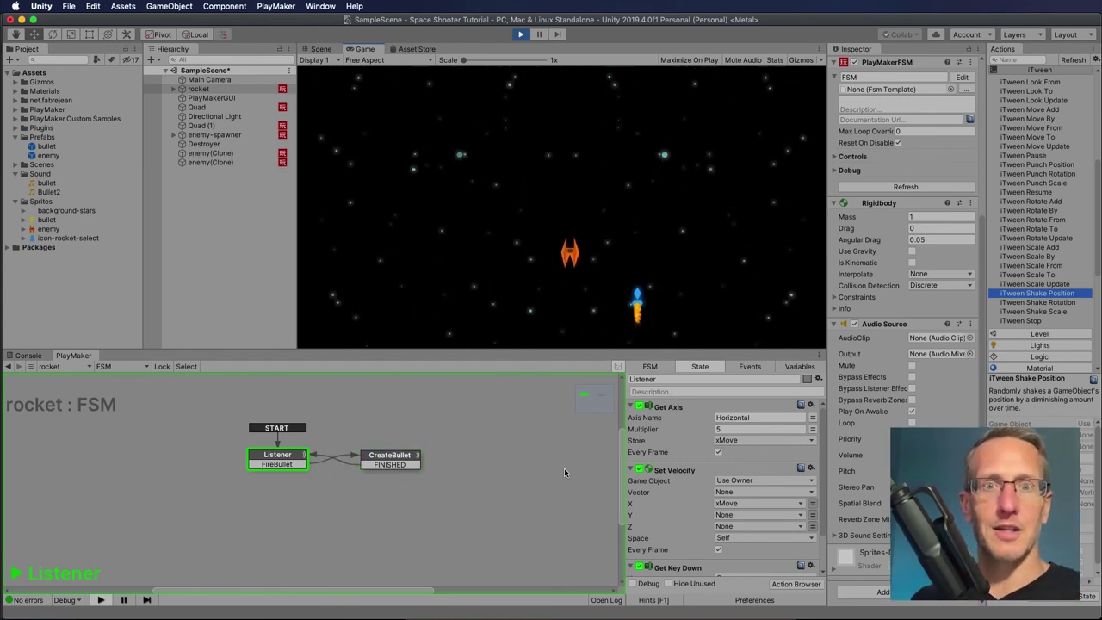
{"action": "key", "text": "space"}
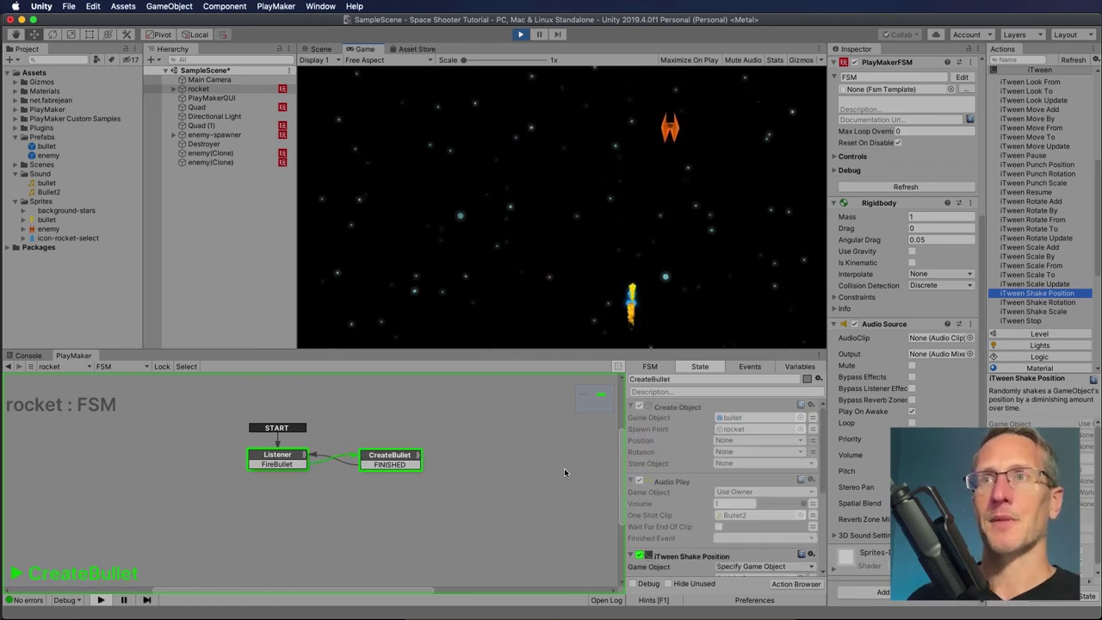
{"action": "key", "text": "Left"}
{"action": "key", "text": "space"}
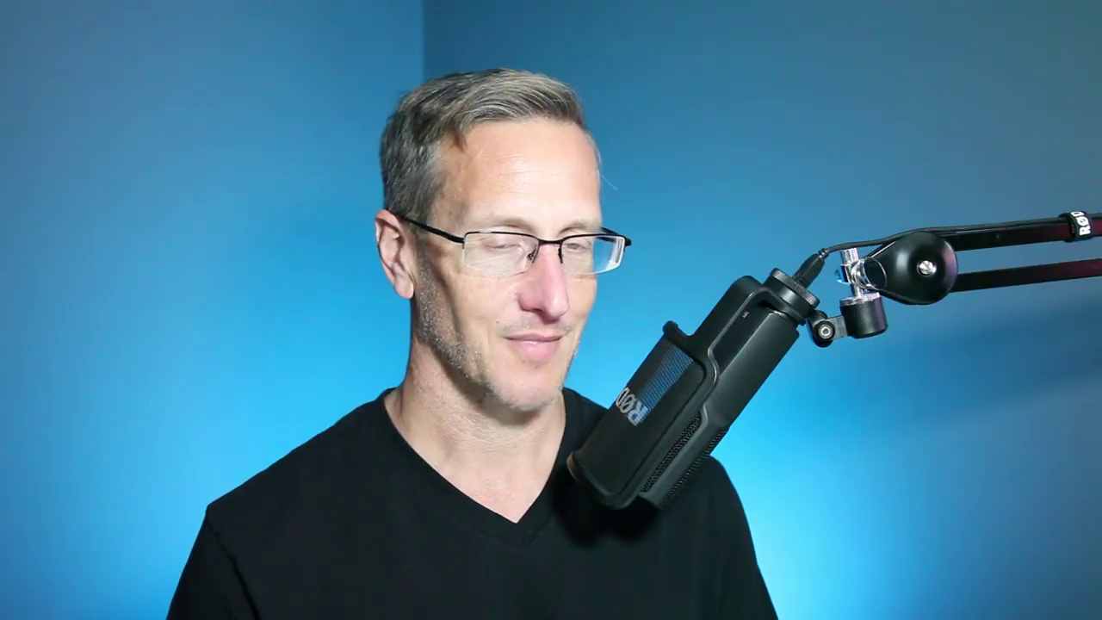